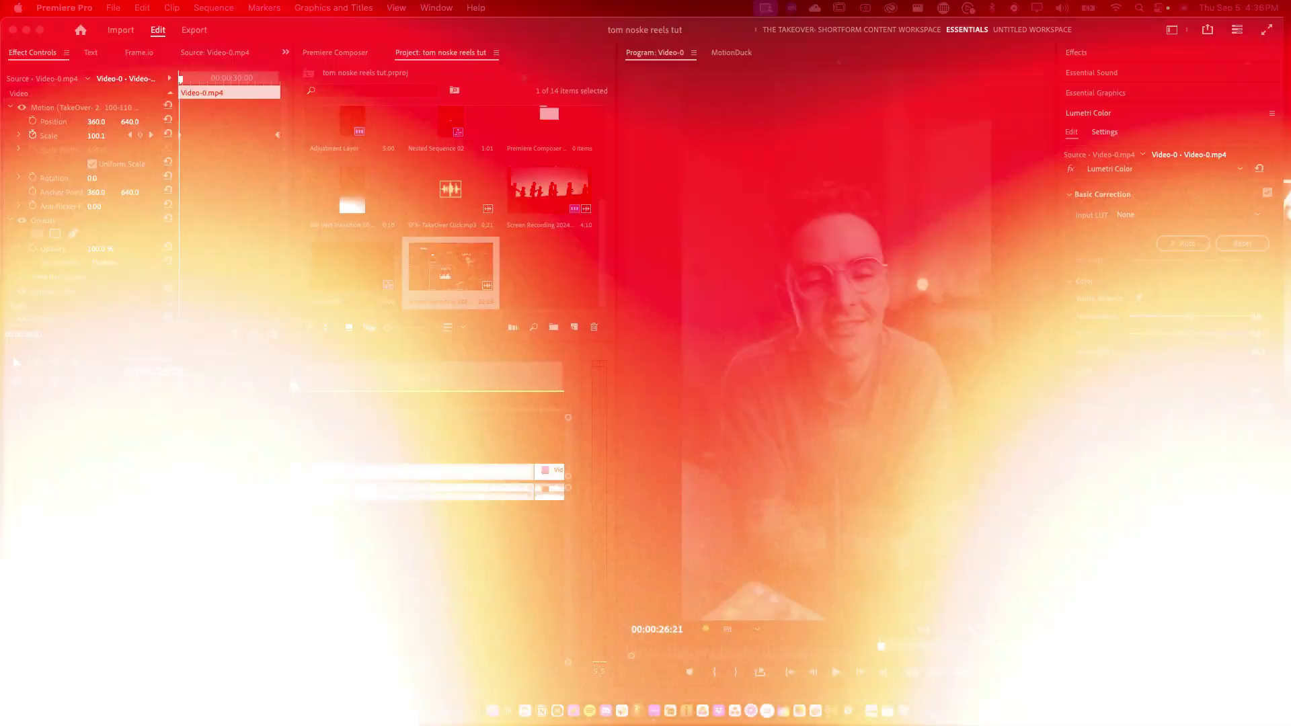
Scrub through the opening of the first clip to review the footage, and park the playhead at 00:00:27:14.
scroll(351, 565, "down", 3)
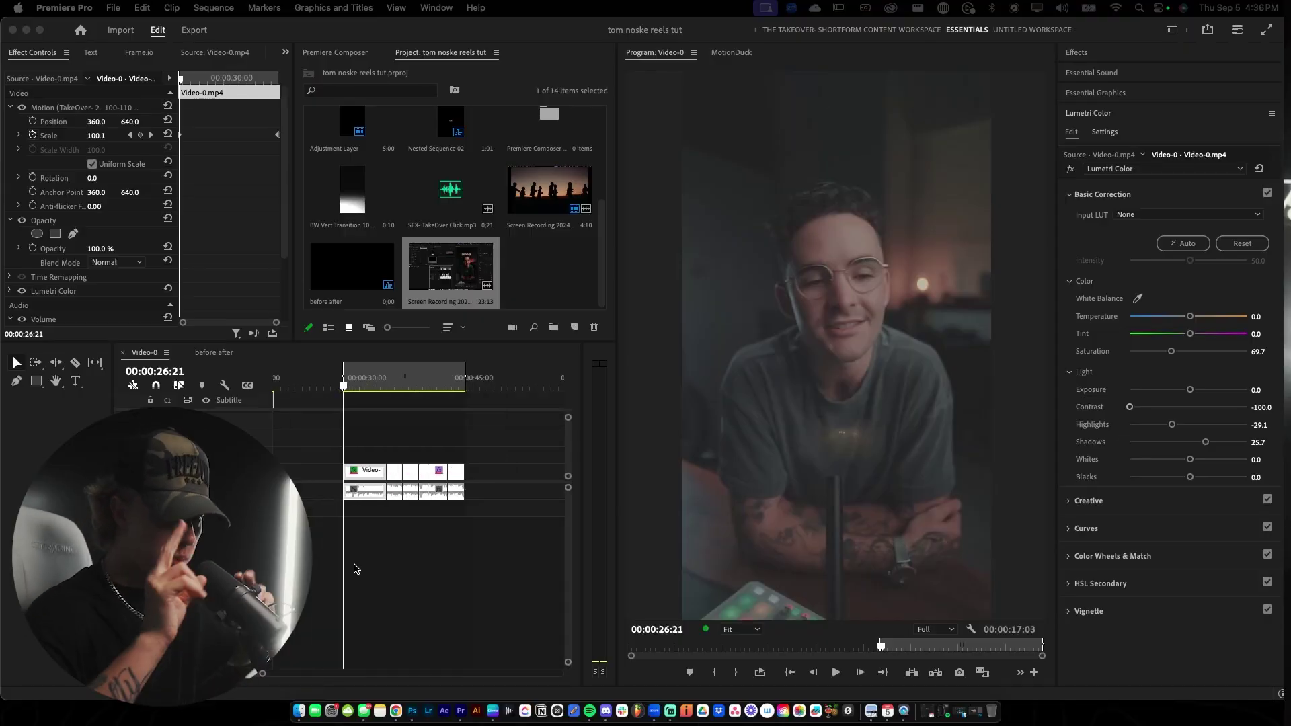
left_click(838, 381)
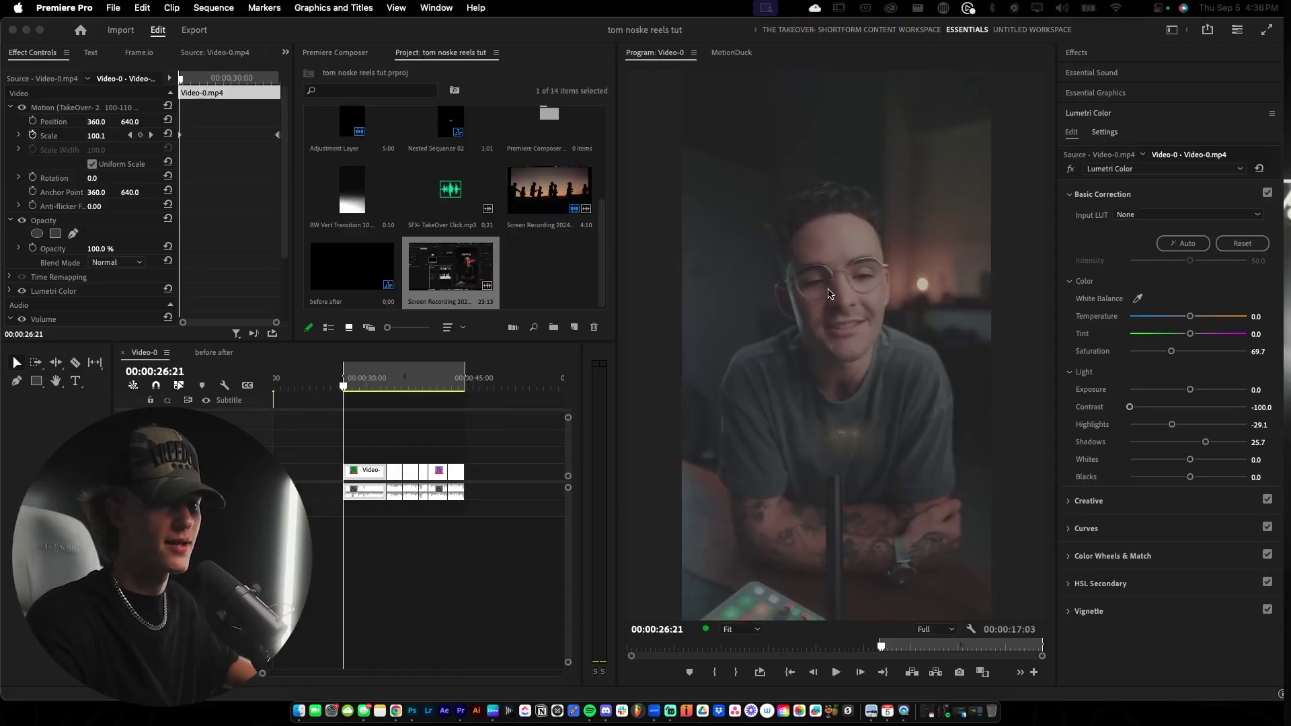
left_click(393, 445)
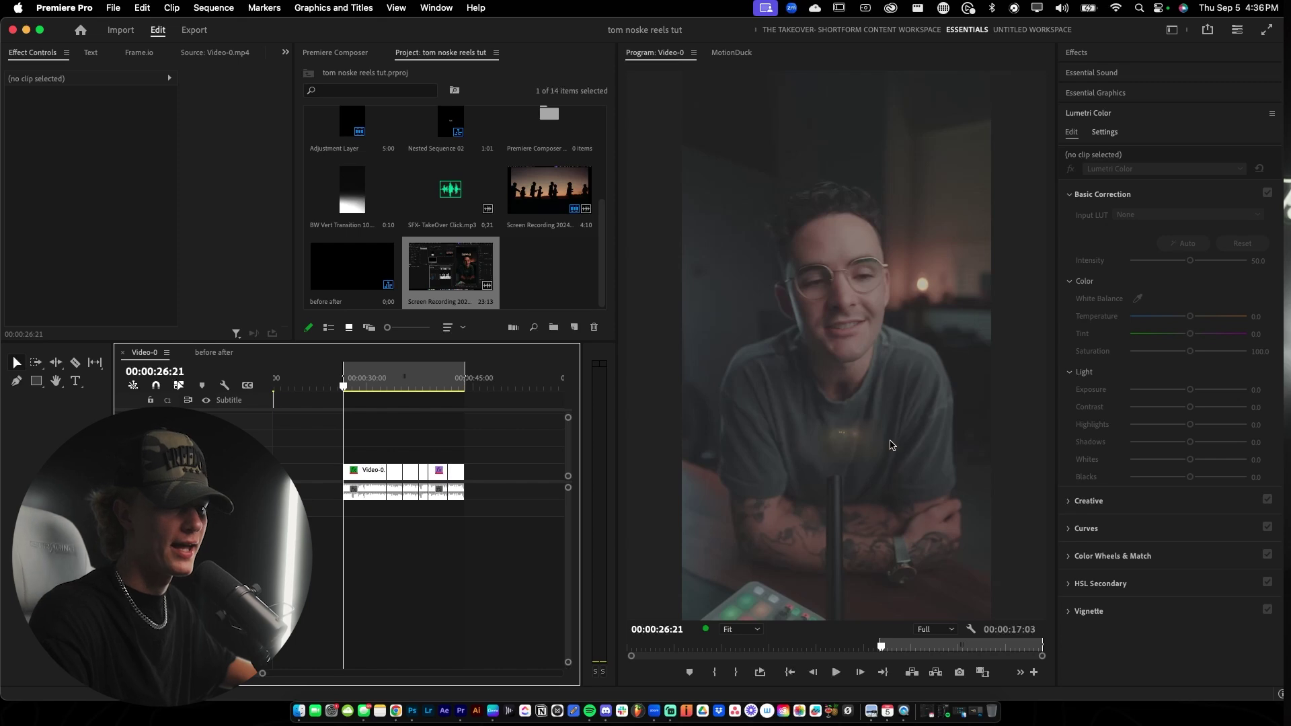
left_click_drag(344, 387, 356, 389)
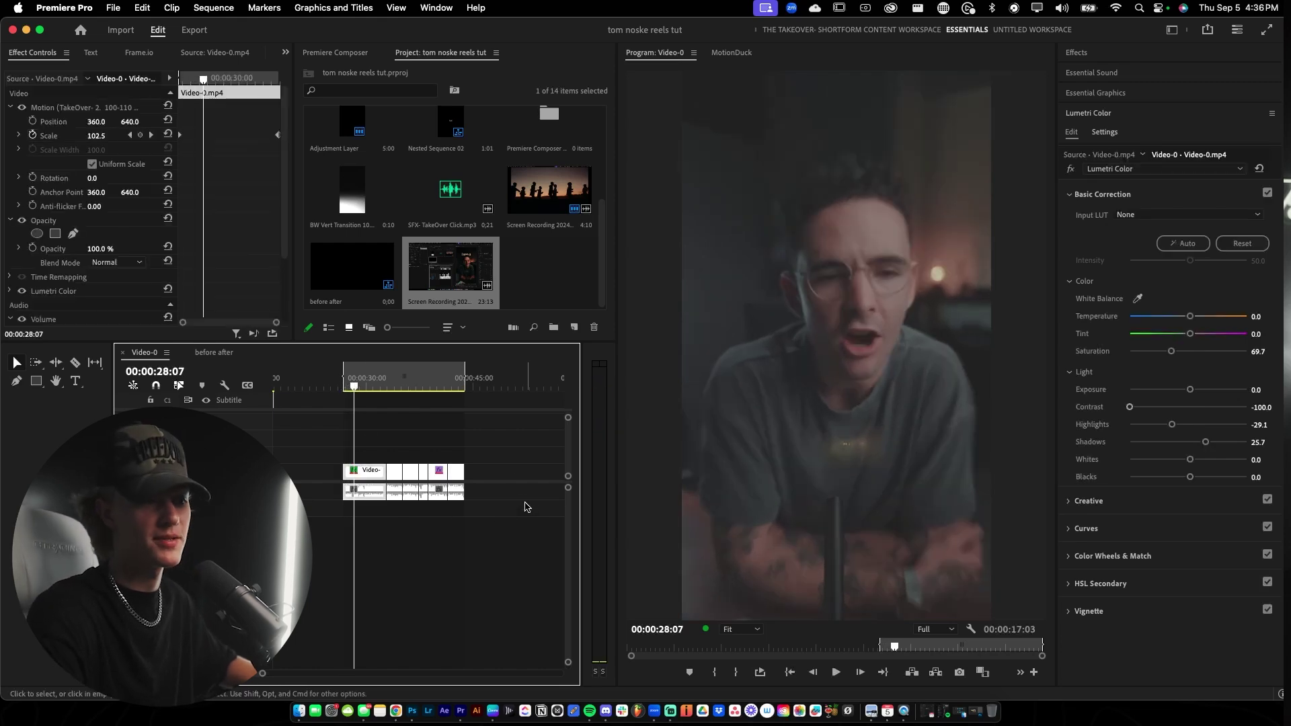
scroll(361, 507, "up", 2)
left_click_drag(353, 387, 346, 390)
Apply the TakeOver- 1. LUT (My Signature LUT) preset to the first video clip in the timeline.
left_click_drag(533, 457, 364, 472)
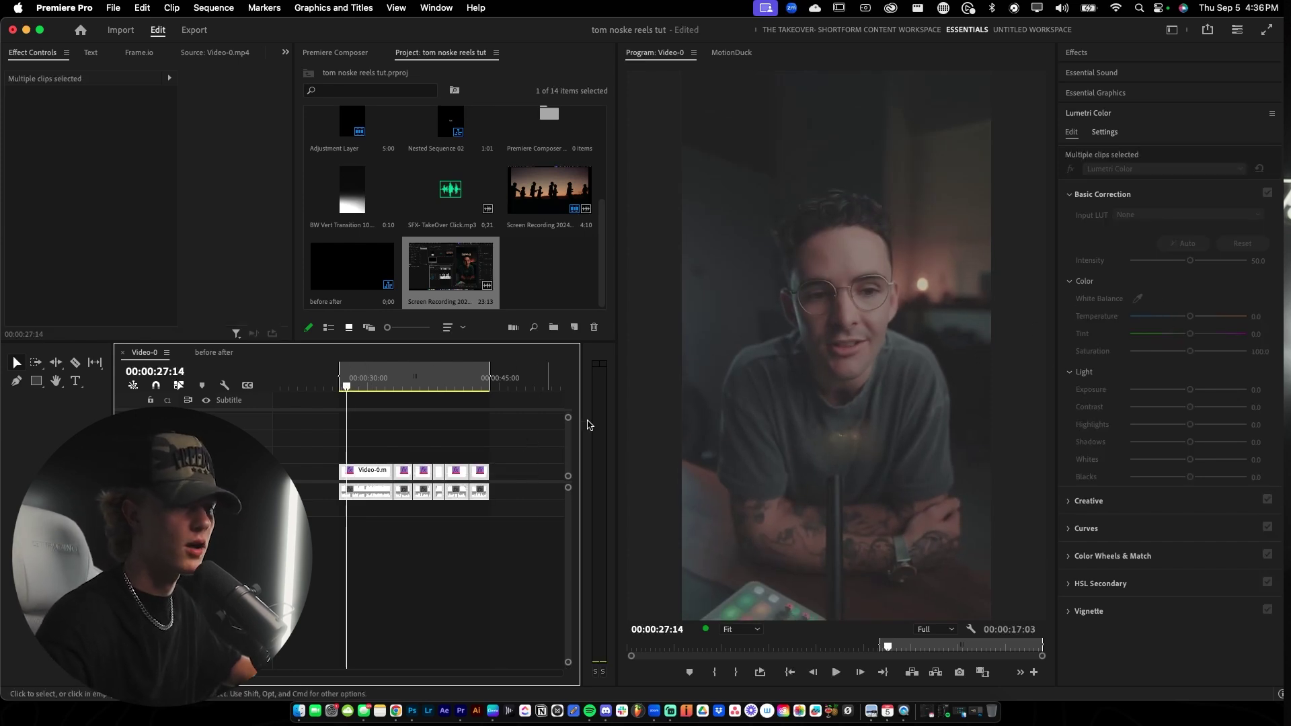
left_click(1113, 74)
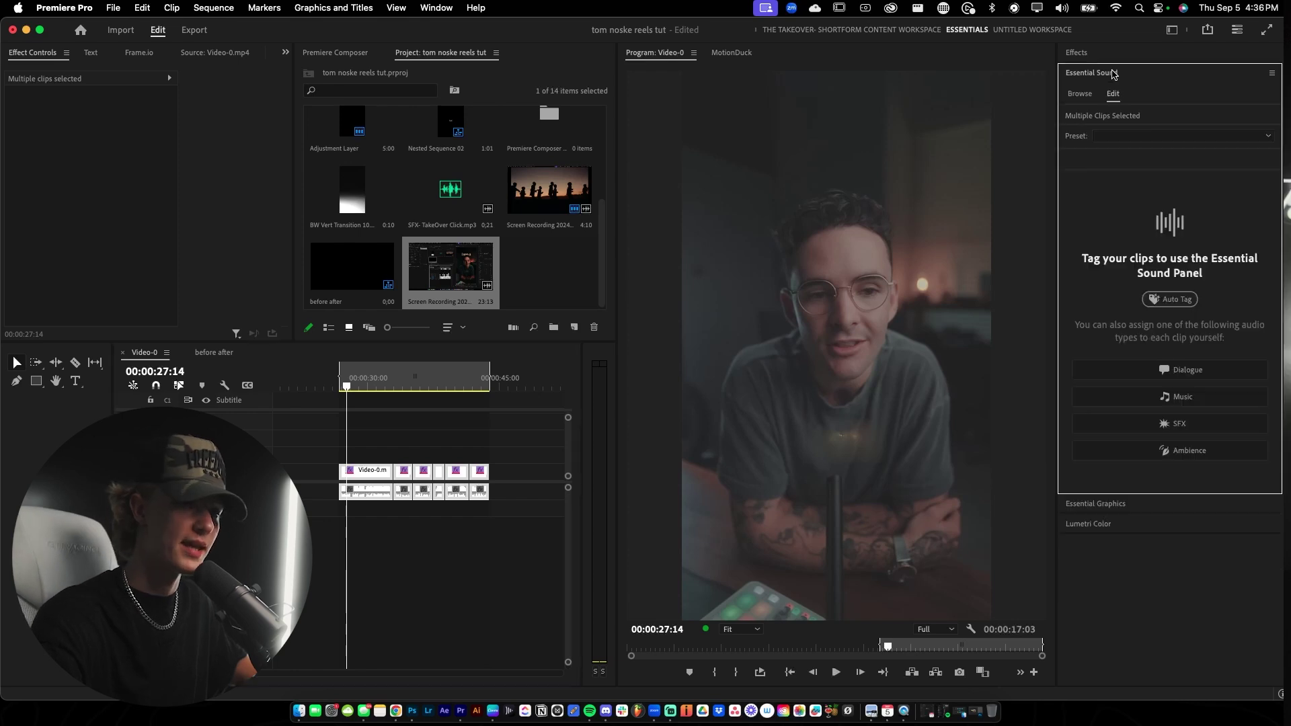
left_click(1093, 54)
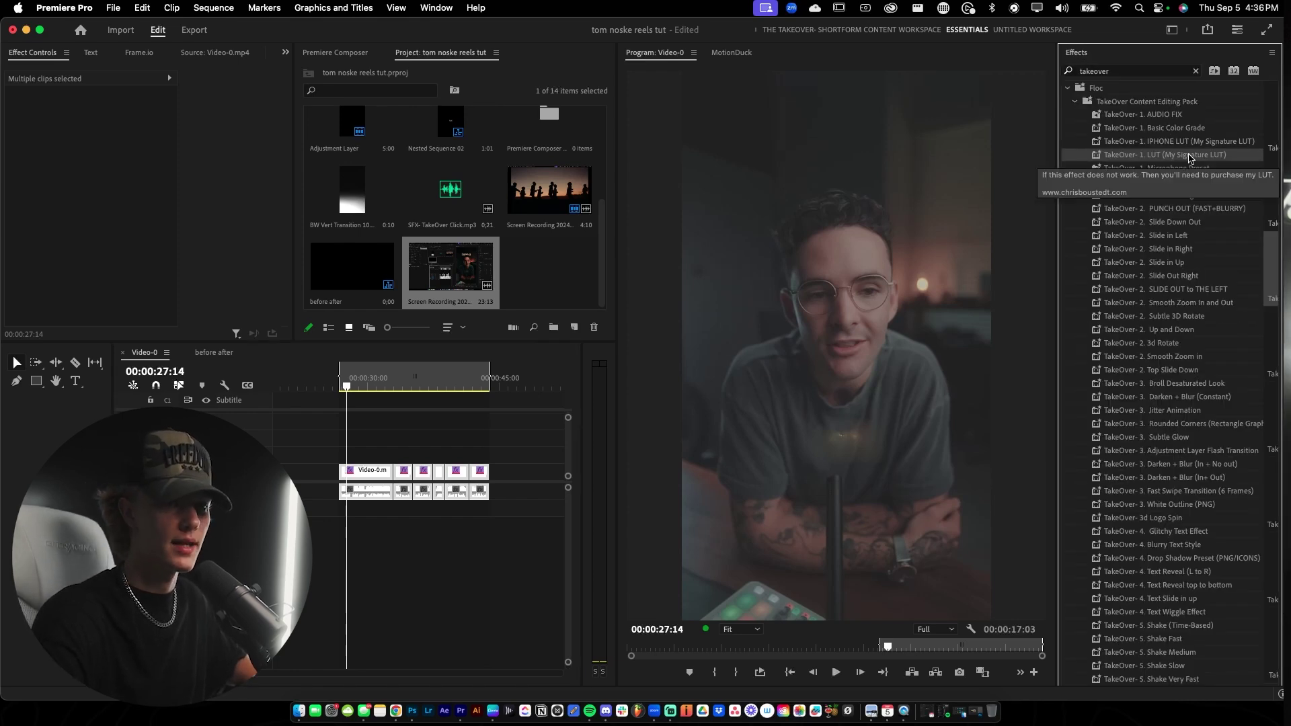
left_click(384, 454)
left_click(370, 473)
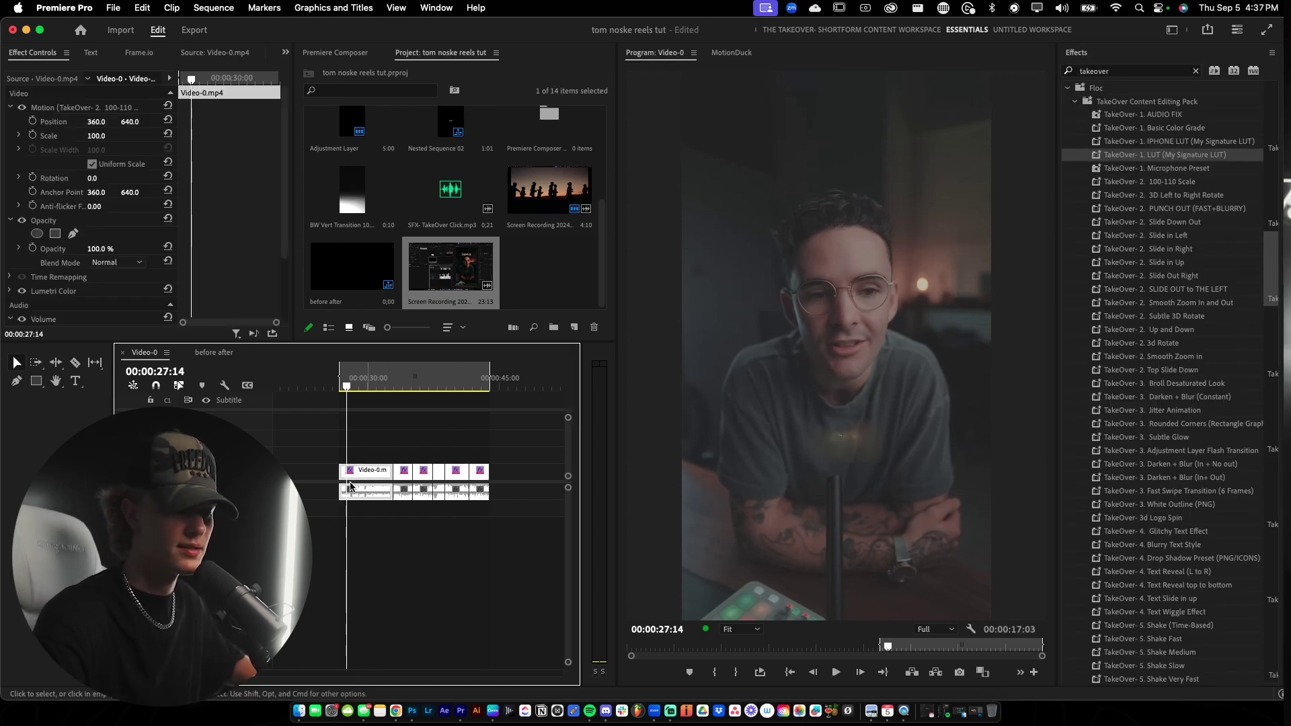
left_click_drag(452, 384, 371, 471)
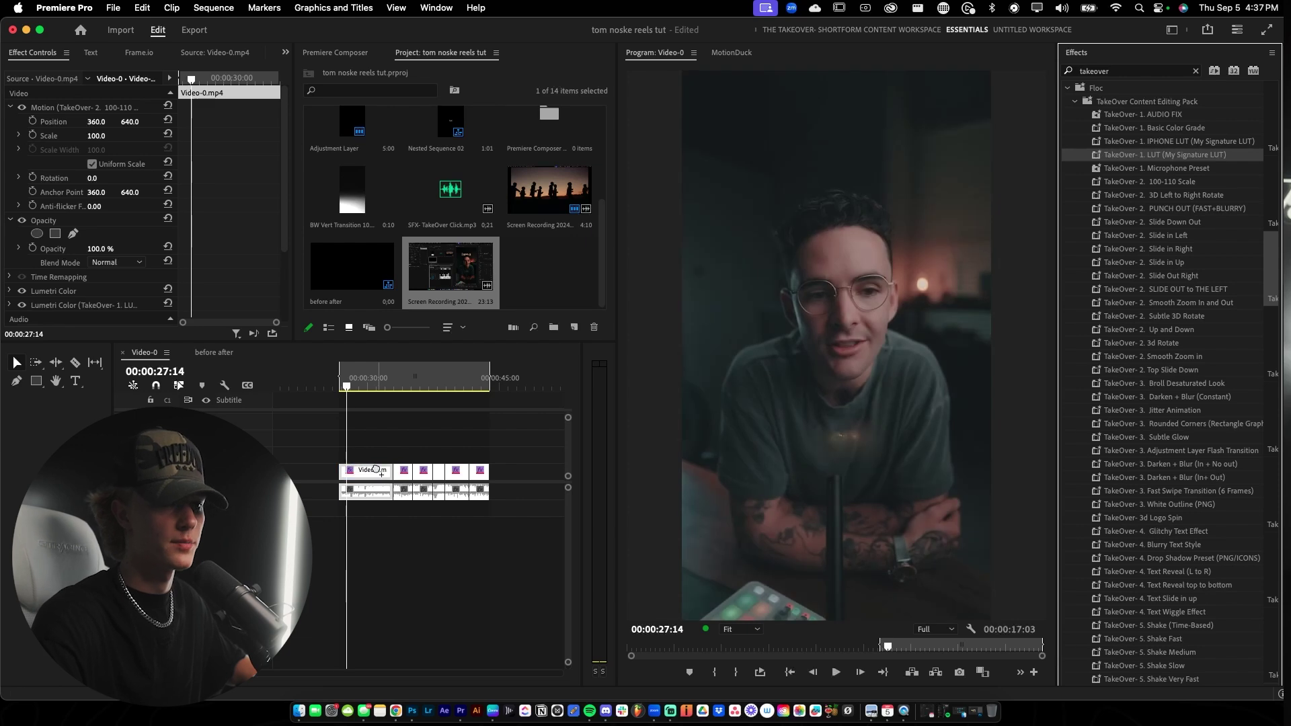
In the first clip's LUT Lumetri effect, set Contrast to 17.7 and Blacks to -18.9, keeping Highlights at 0.
scroll(224, 232, "down", 1)
left_click(123, 265)
left_click(1085, 58)
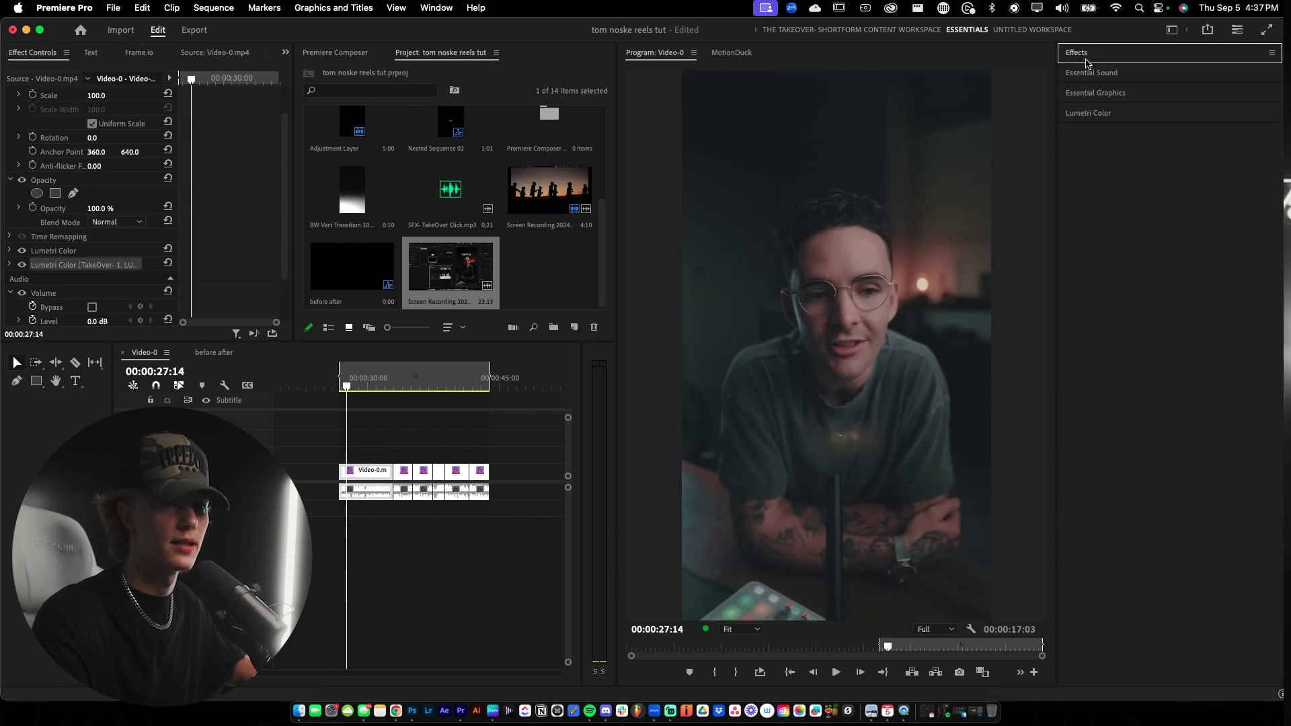
left_click(1103, 113)
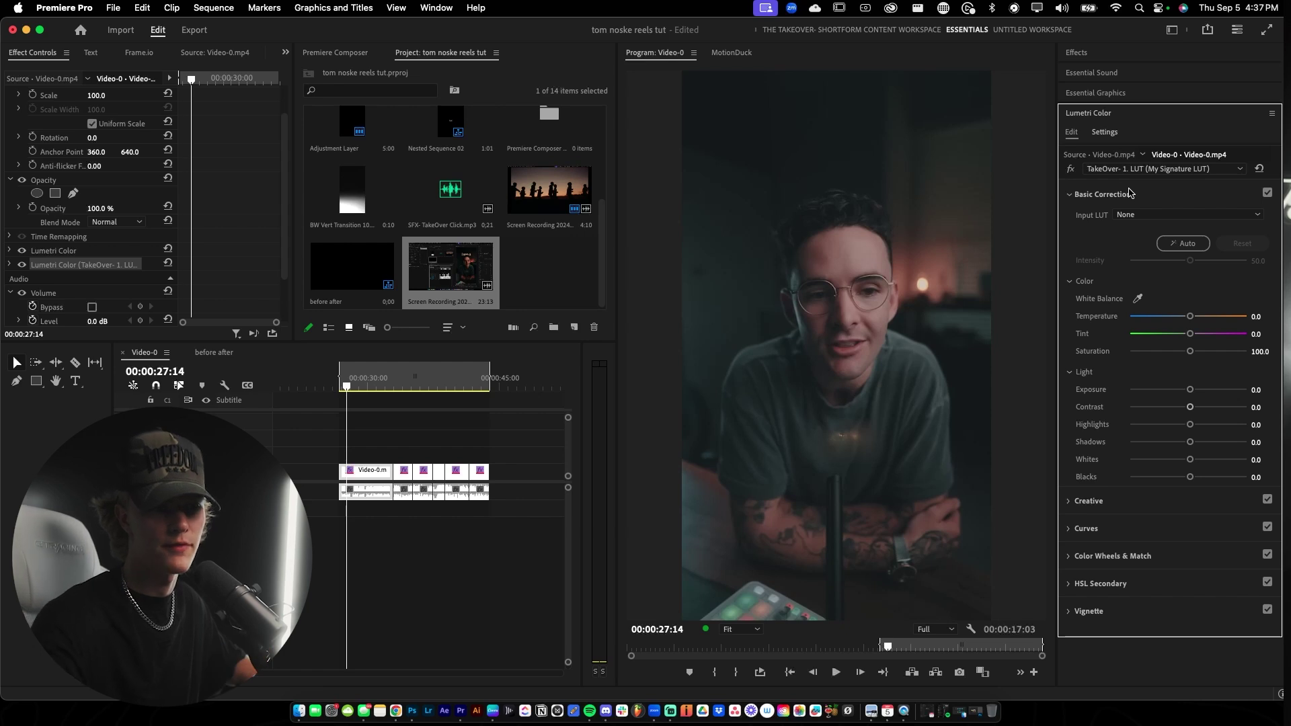
left_click_drag(1190, 407, 1198, 409)
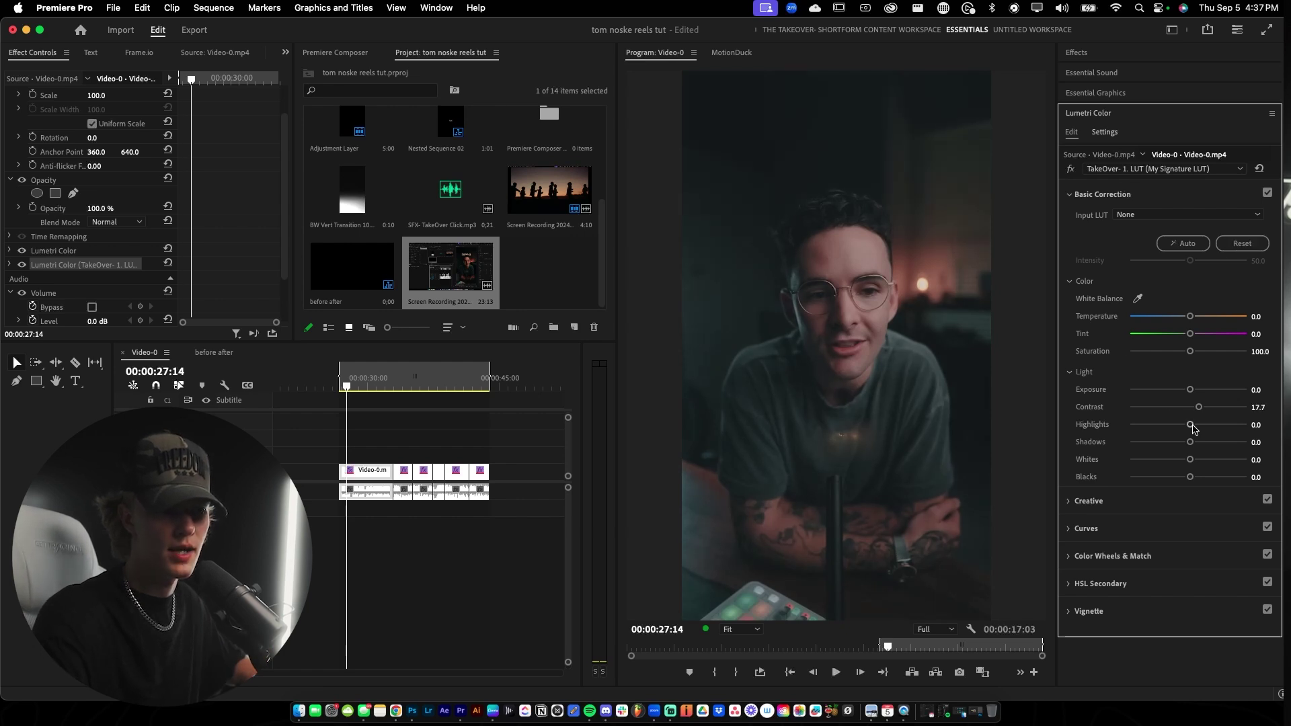
left_click_drag(1187, 480, 1177, 480)
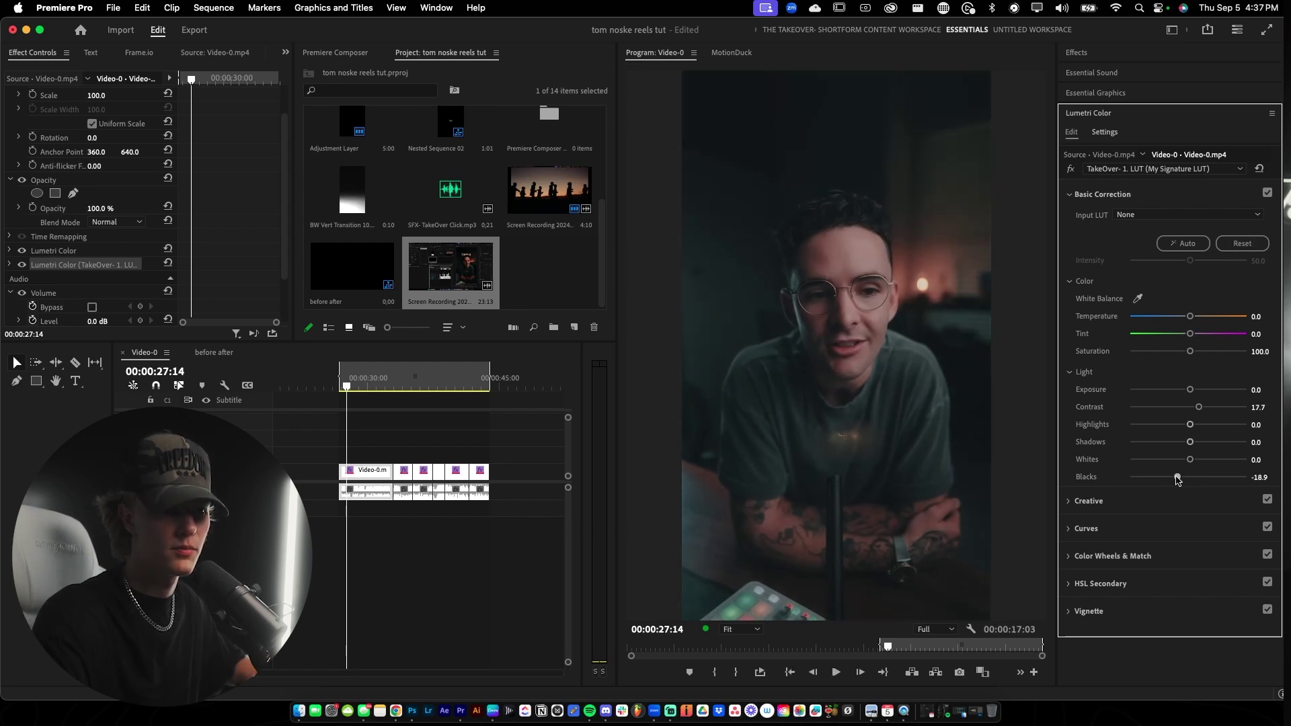
left_click_drag(1190, 425, 1202, 425)
double_click(1198, 426)
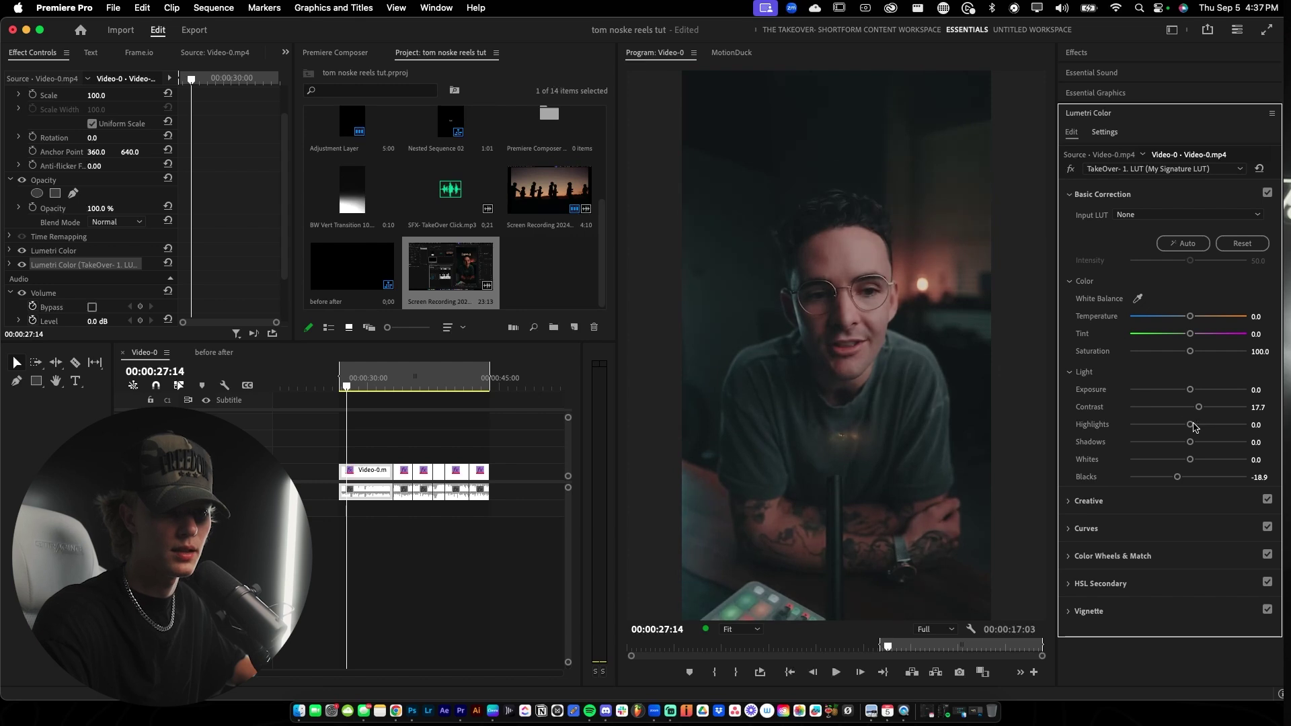
Shape the RGB curve by lifting the highlights slightly, anchoring a shadow point and moving the black point inward.
left_click(1070, 193)
left_click(1074, 249)
left_click_drag(1191, 386, 1192, 381)
left_click(1116, 450)
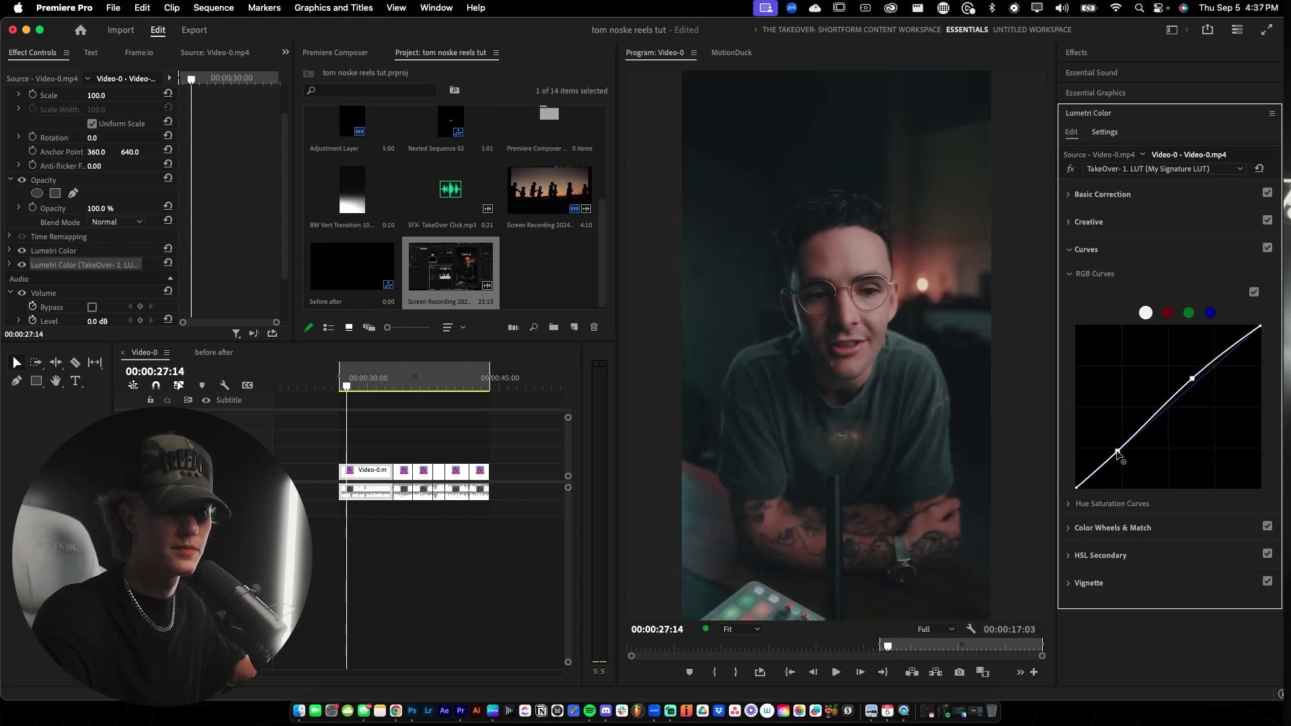
left_click_drag(1077, 488, 1117, 453)
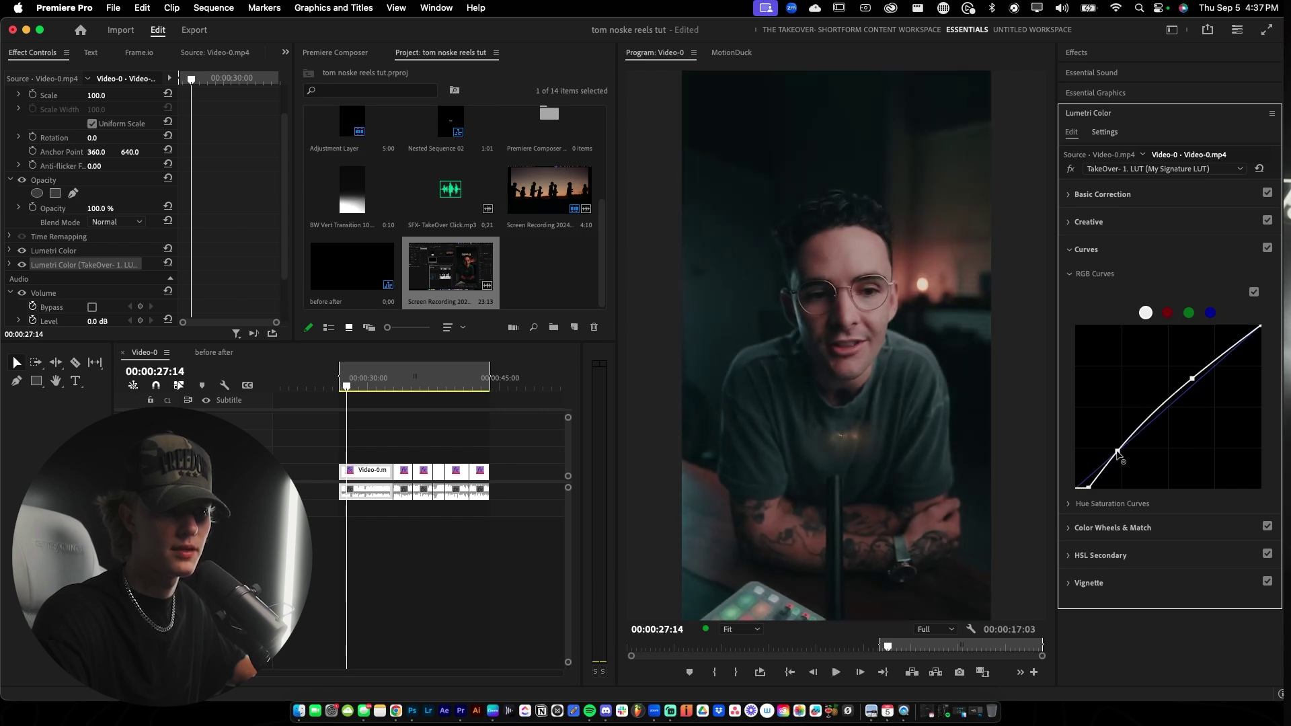
Warm the first clip by setting Temperature to 14.3 and Saturation to 108.6 in Basic Correction.
left_click(1074, 195)
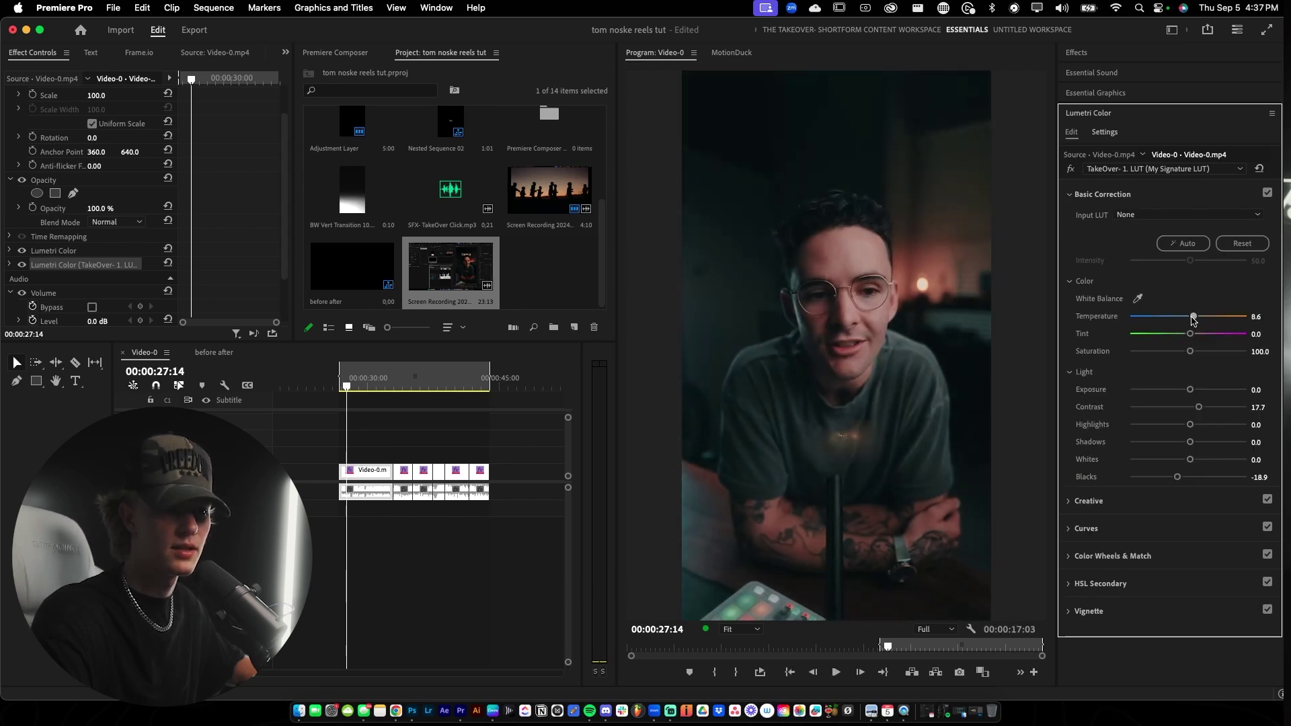
left_click_drag(1197, 351, 1194, 351)
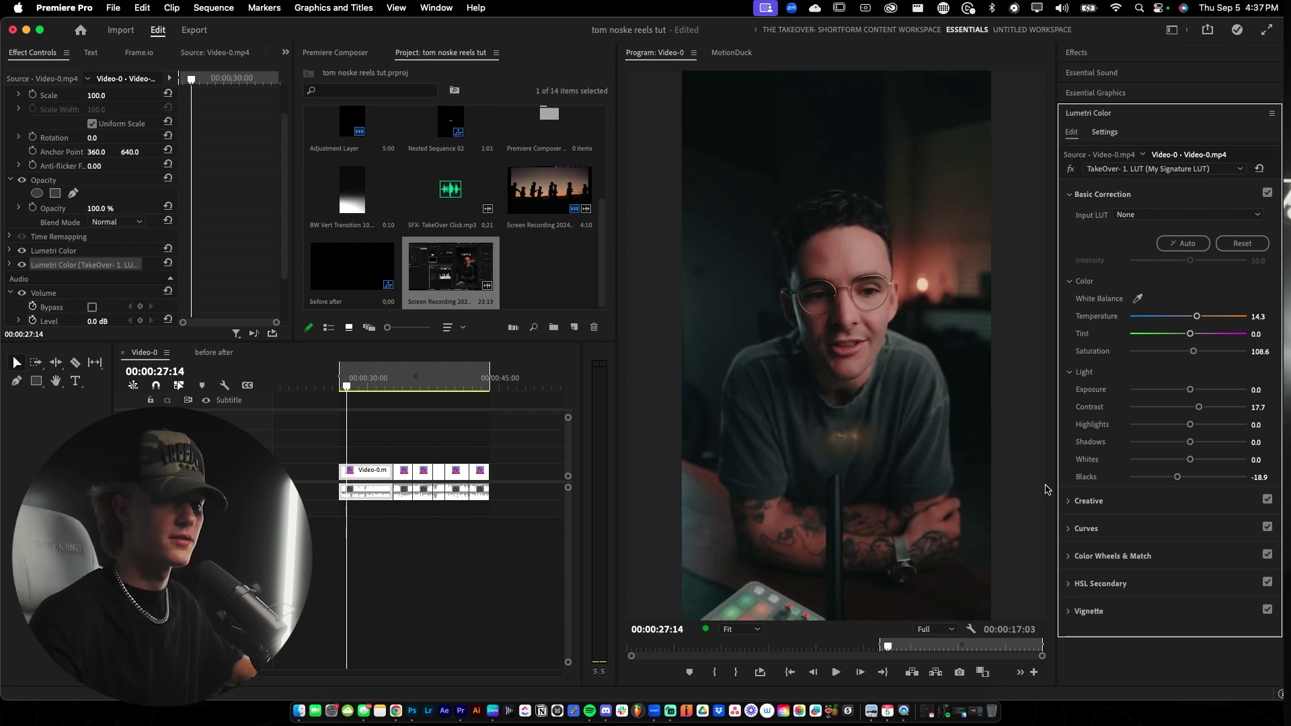
Copy the graded LUT effect from the first clip to the remaining clips, check a later clip and return to 00:00:27:02.
left_click(86, 283)
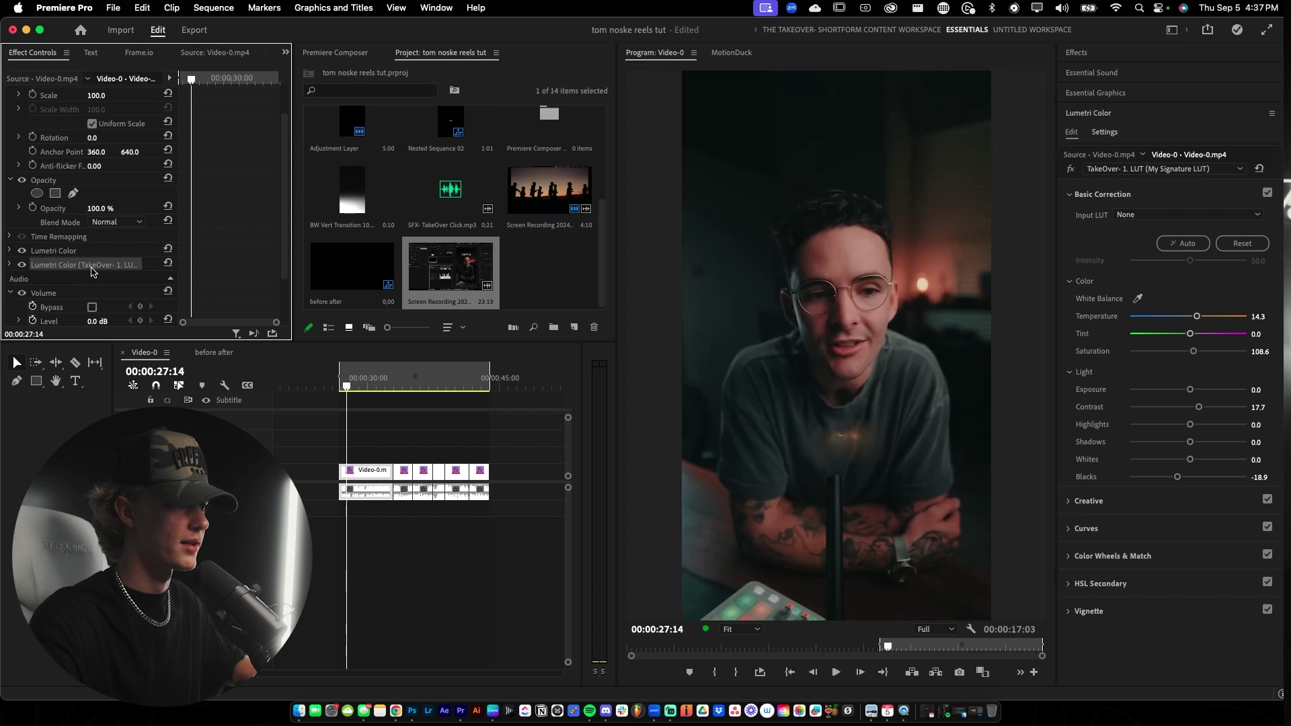
left_click_drag(520, 462, 403, 472)
left_click_drag(382, 381, 405, 385)
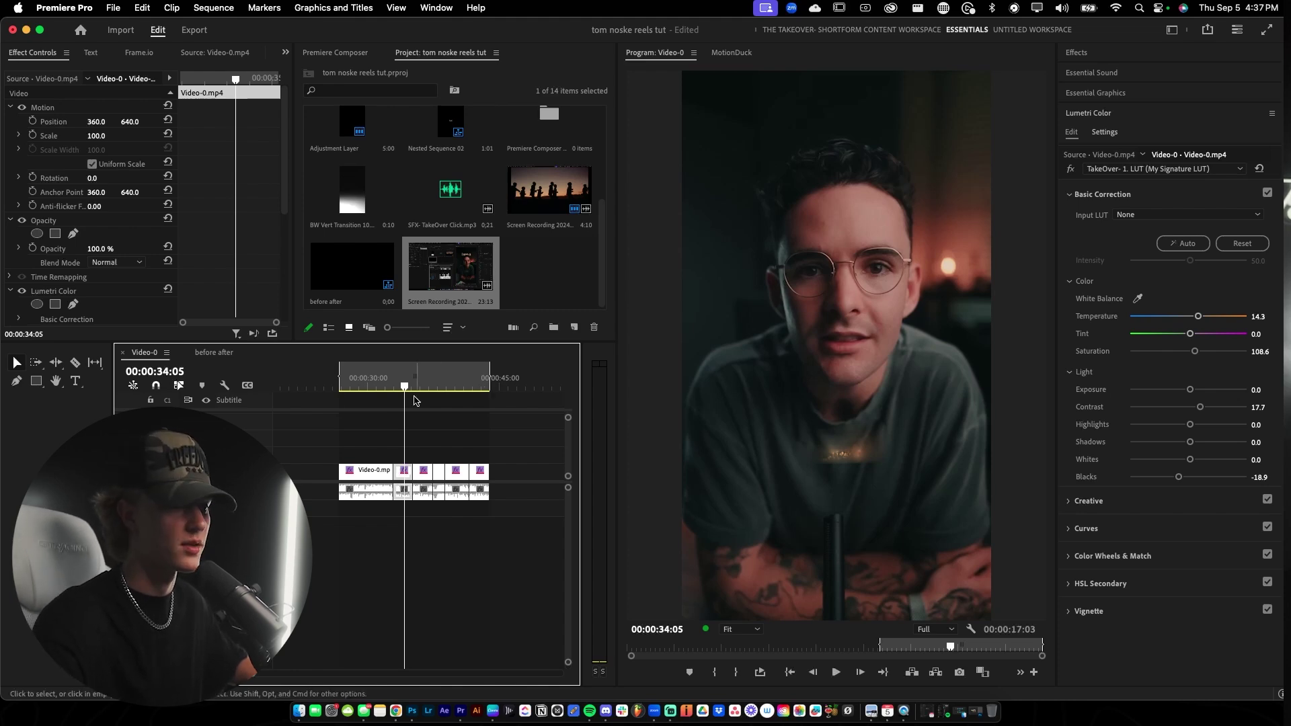
left_click(342, 382)
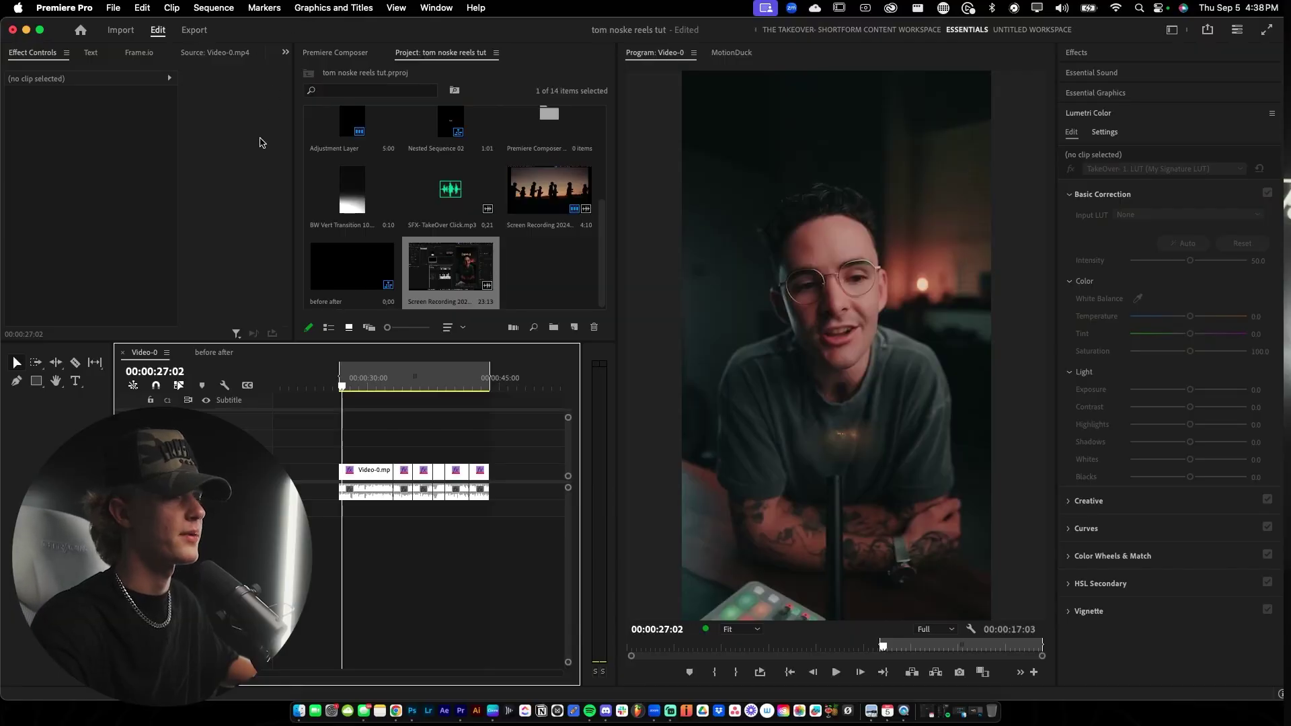
Re-transcribe the sequence as a static English transcript from the mixed audio, limited to the in point to out point range.
left_click(92, 53)
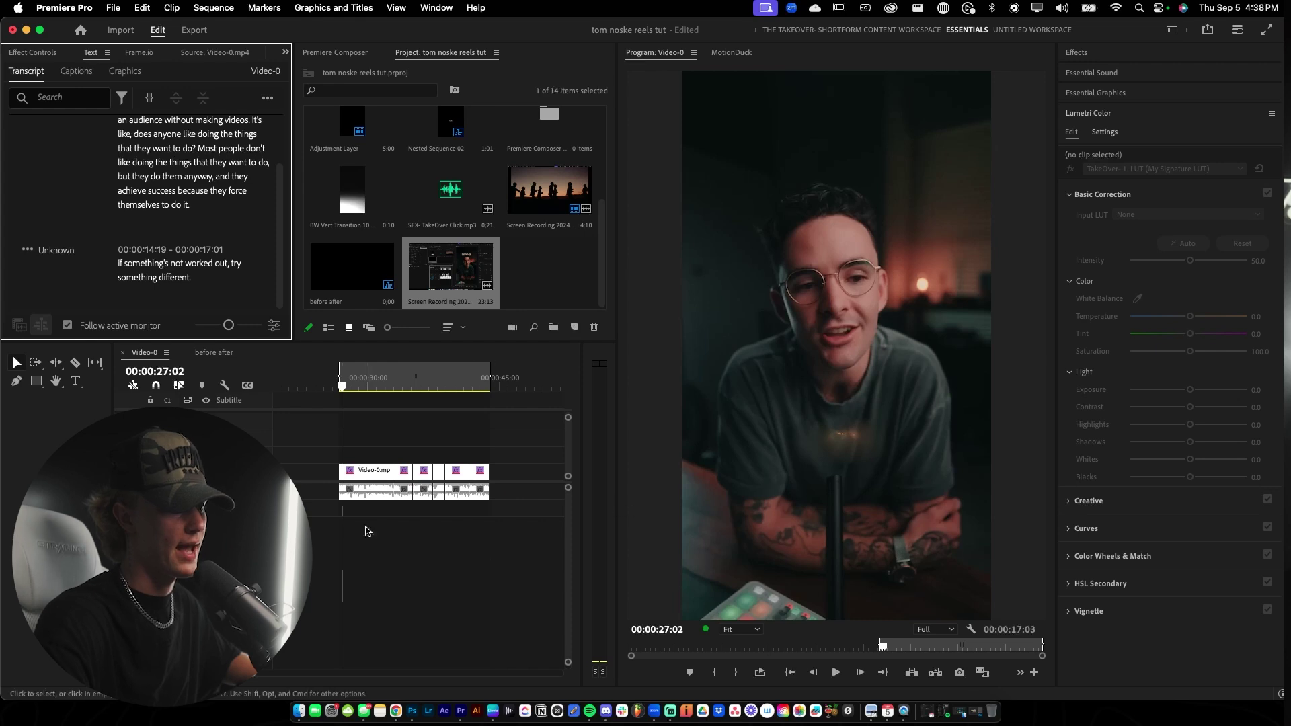
left_click(262, 101)
mouse_move(145, 281)
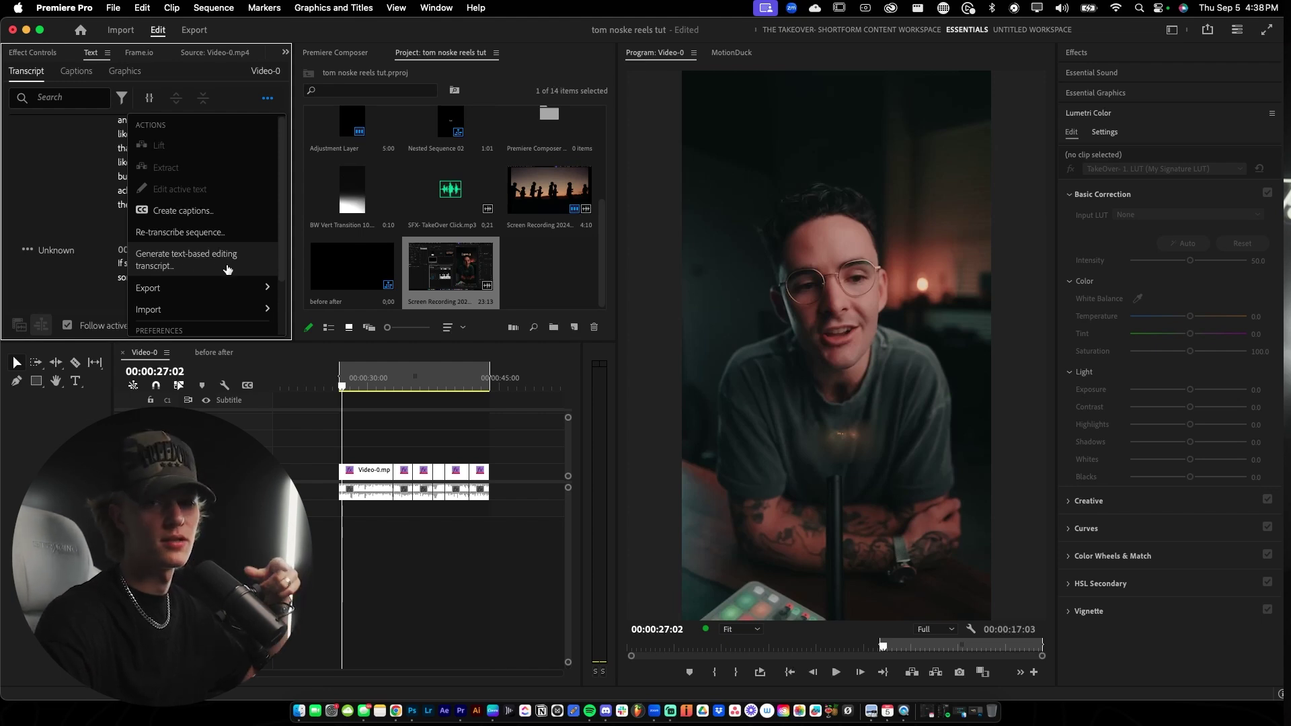
left_click(196, 248)
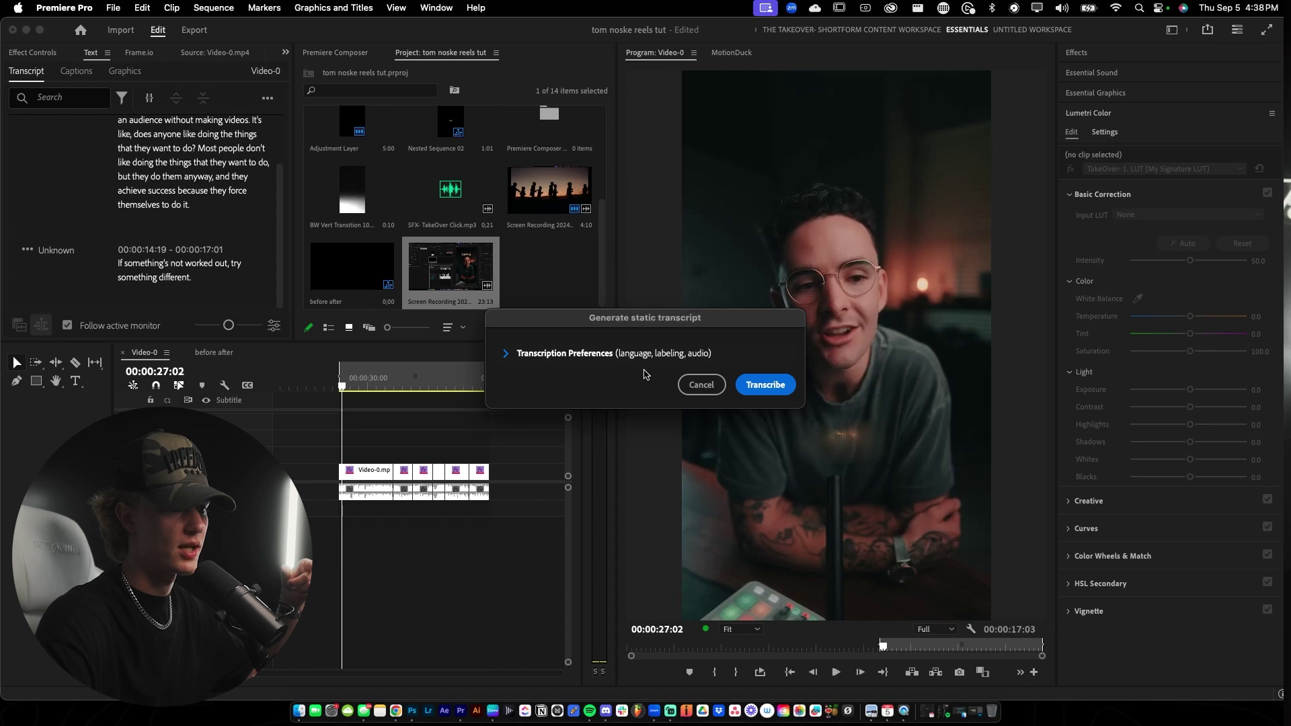
left_click(592, 353)
left_click(382, 463)
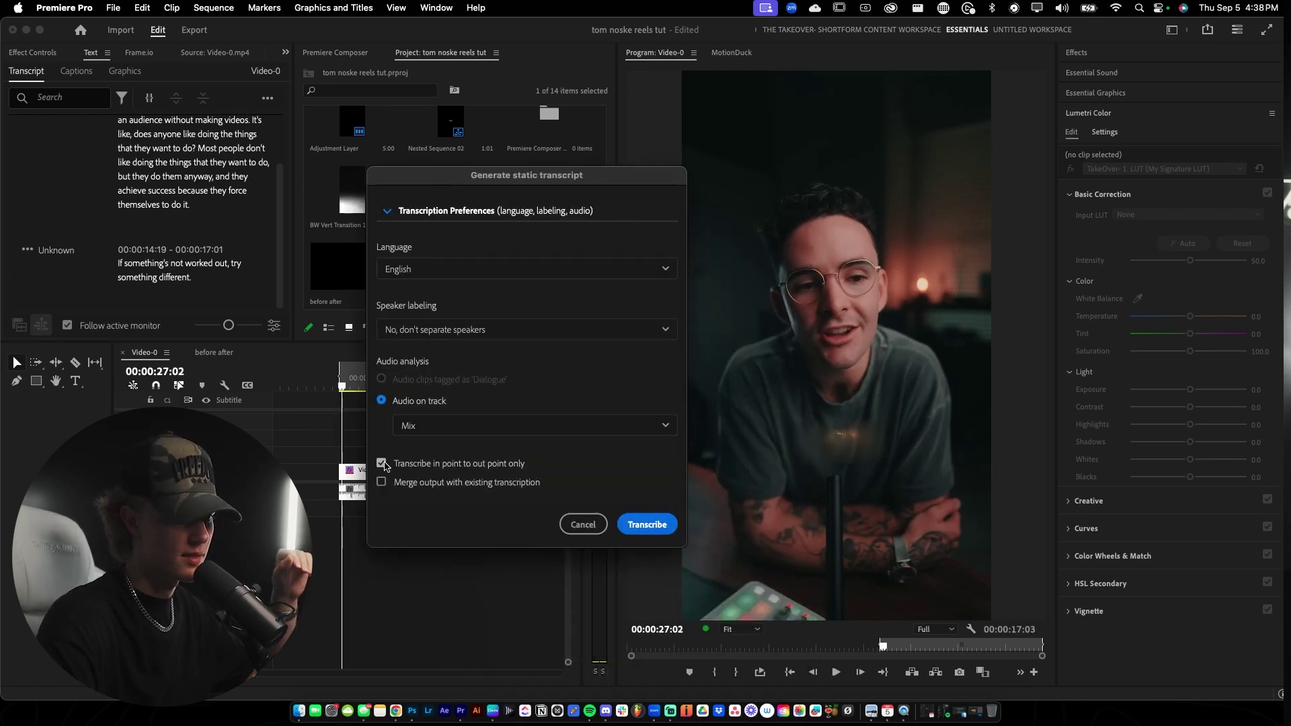
left_click_drag(456, 212, 666, 173)
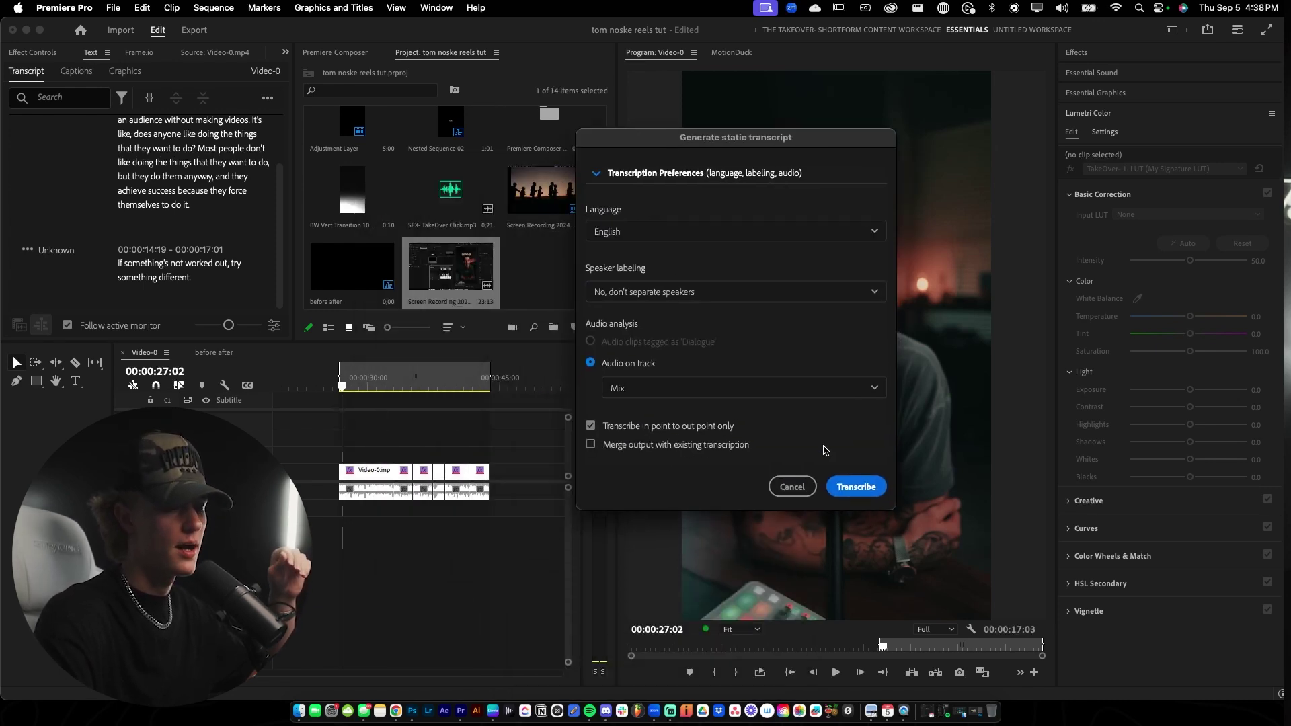
left_click(868, 495)
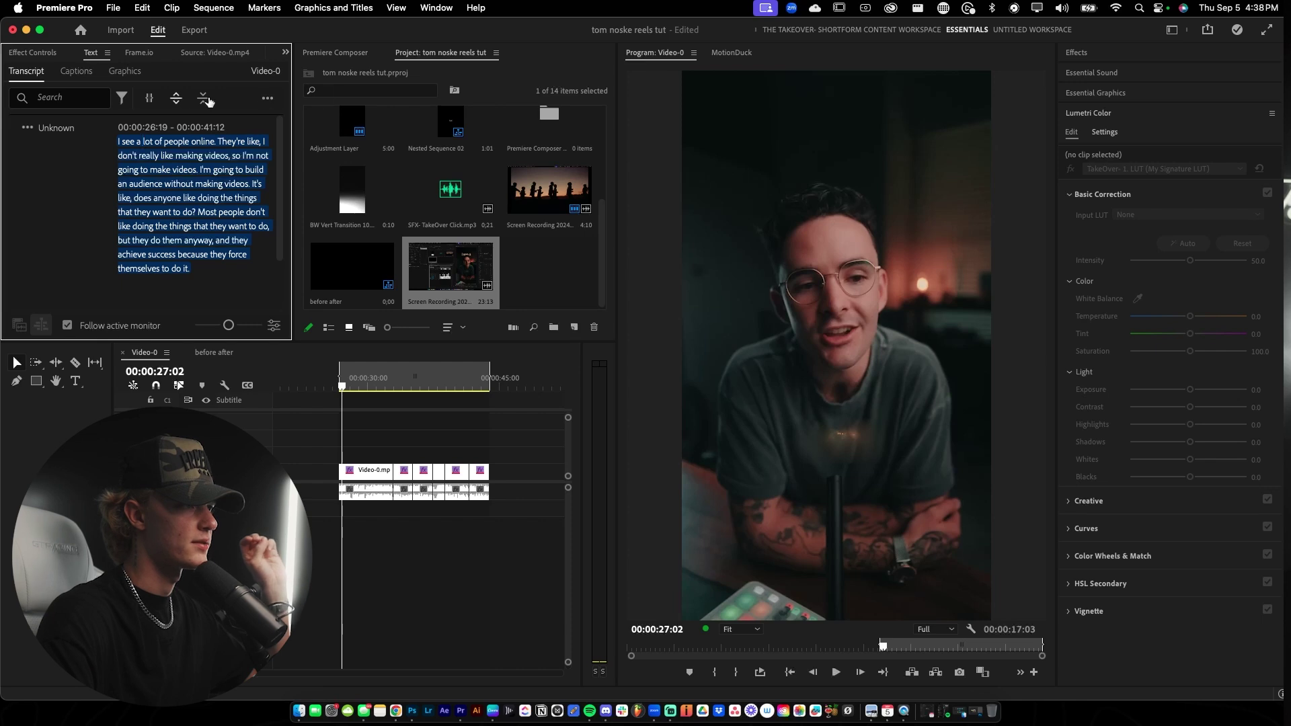
Create single-line subtitle captions from the transcript with a maximum length of 9 characters and the shortest minimum duration.
left_click(268, 99)
left_click(227, 164)
left_click(510, 385)
left_click_drag(508, 432, 493, 432)
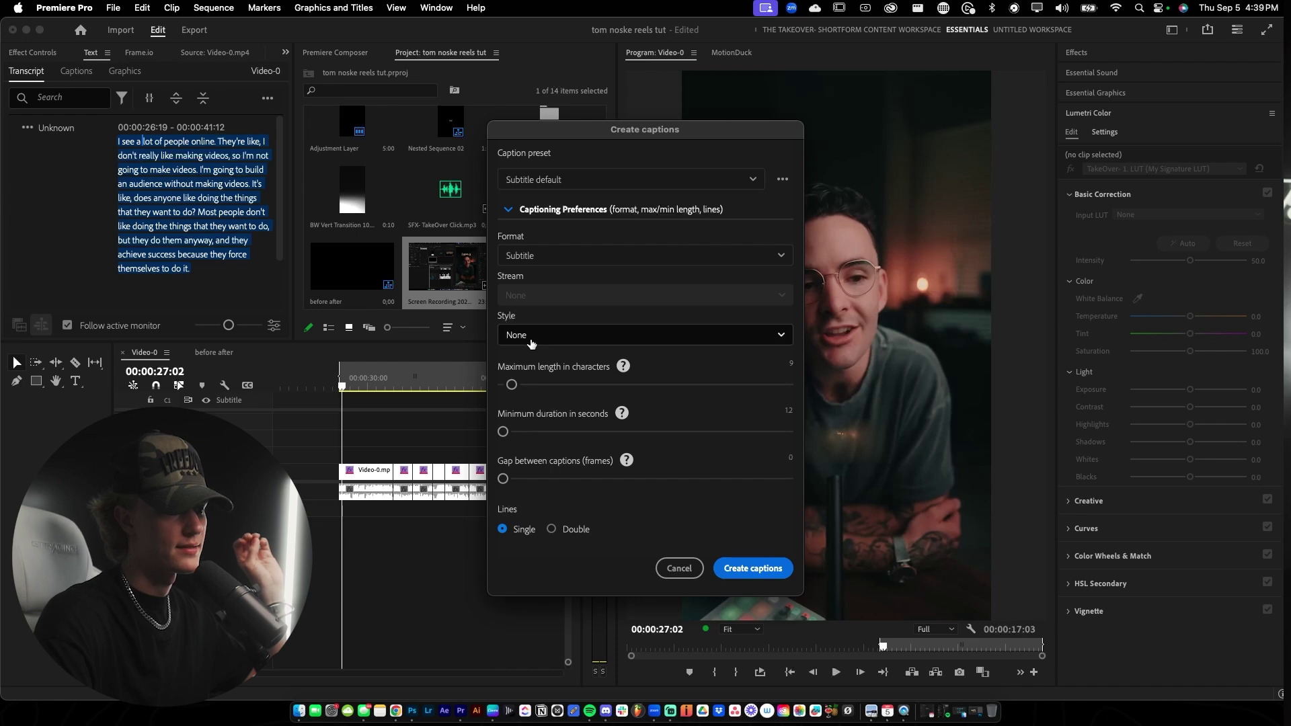
left_click(739, 573)
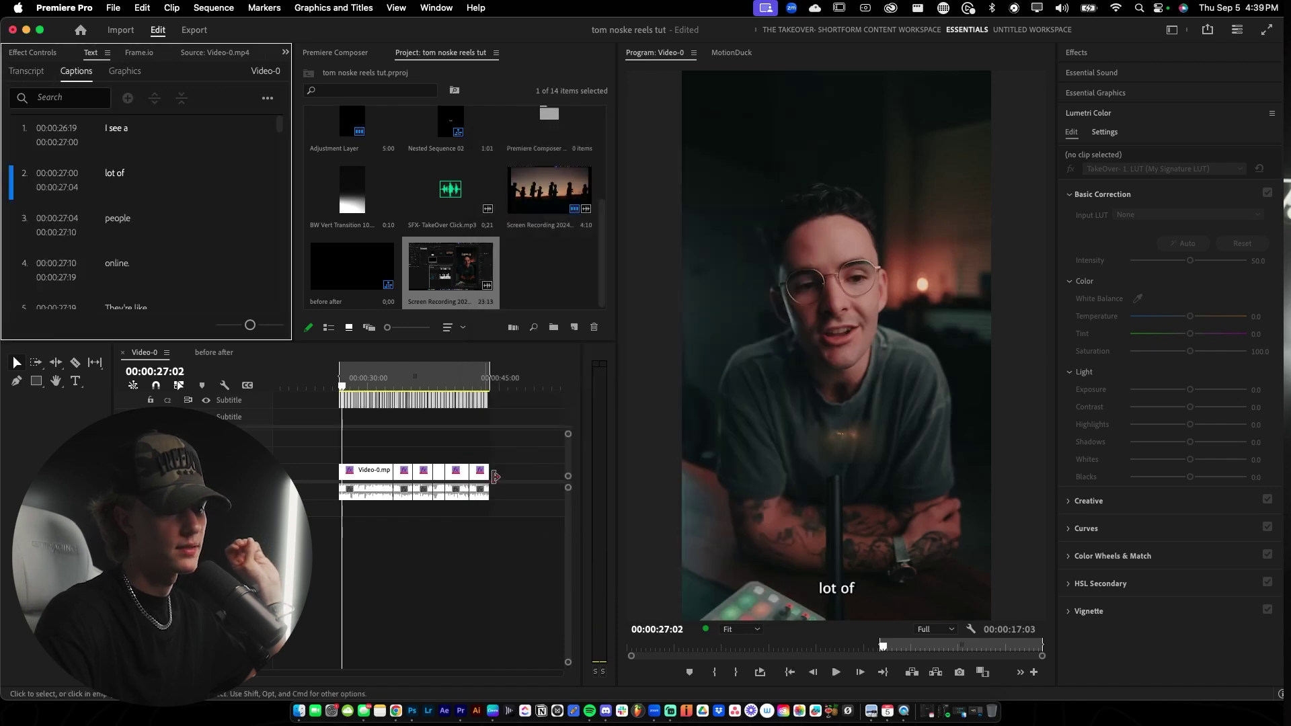
Select all captions in the subtitle track, align them to the centre zone and set their vertical offset to 175.
left_click_drag(528, 401, 329, 407)
left_click(1113, 96)
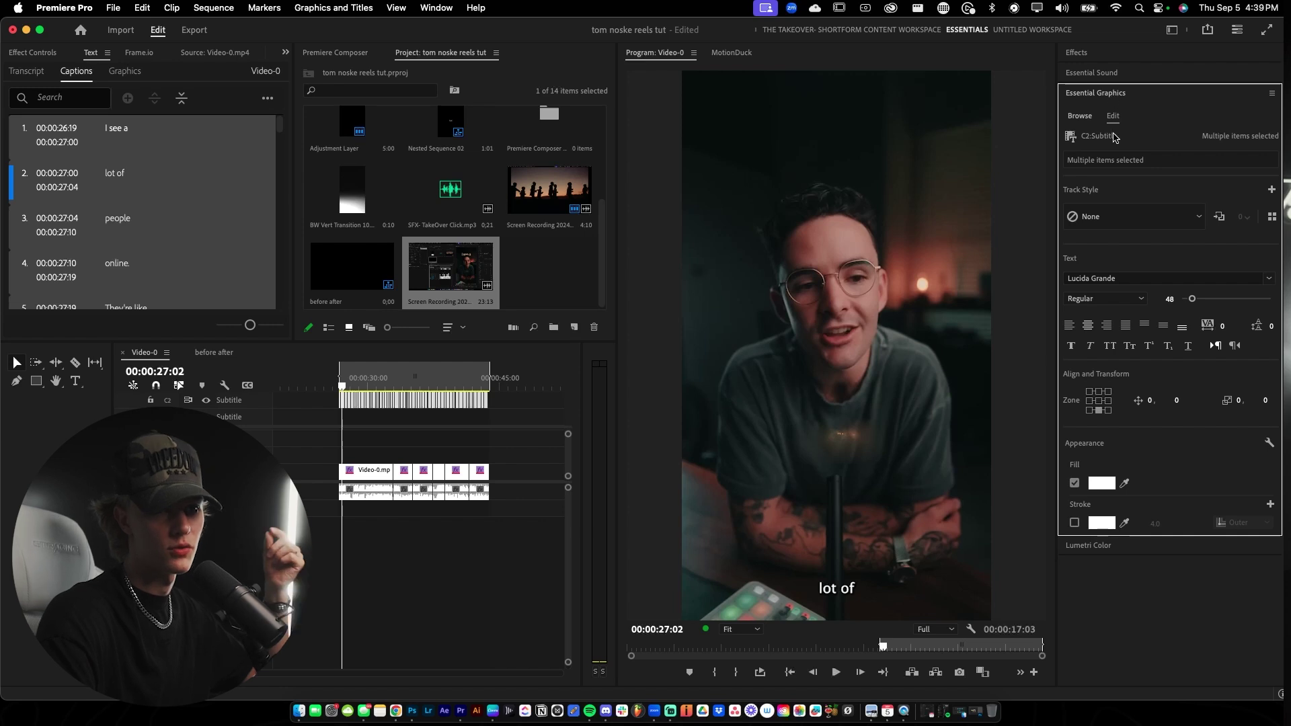
left_click(1100, 401)
mouse_move(1177, 403)
left_mouse_down()
mouse_move(1223, 401)
mouse_move(1199, 401)
left_mouse_up()
Change the font of all selected captions to Helvetica Bold and review their appearance settings.
left_click(1126, 278)
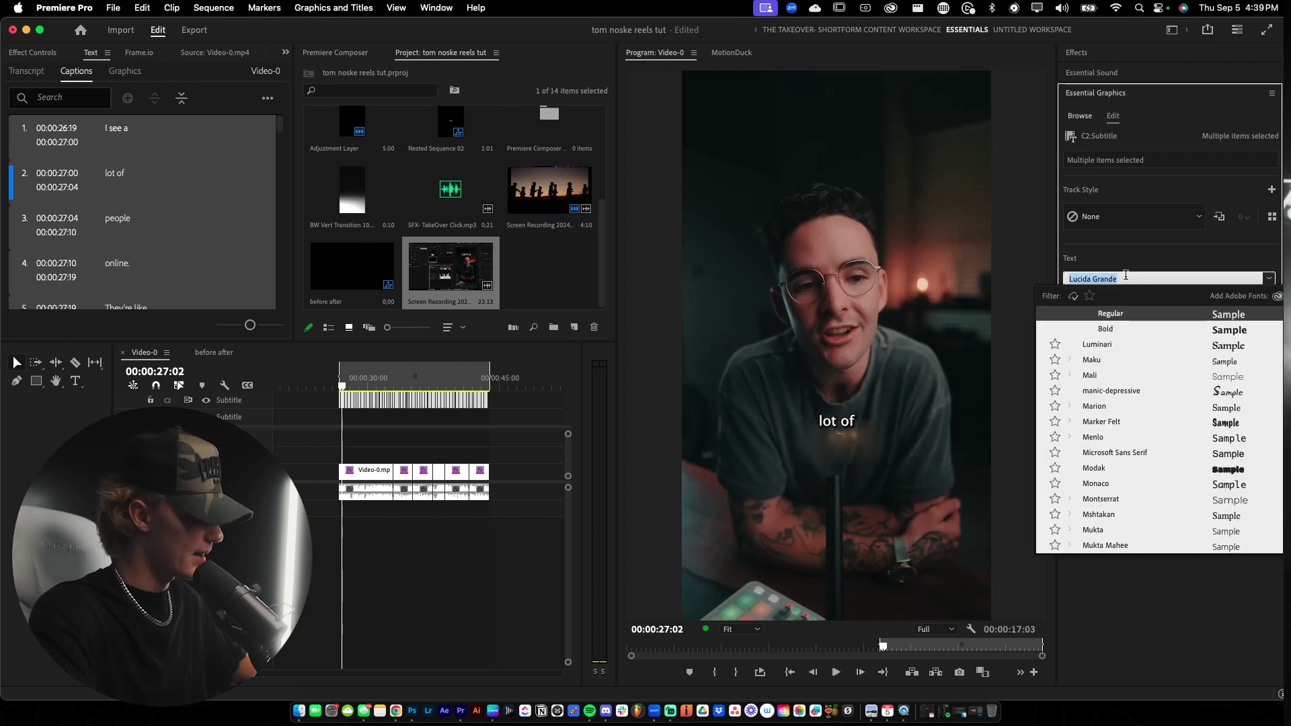
type("helvetica")
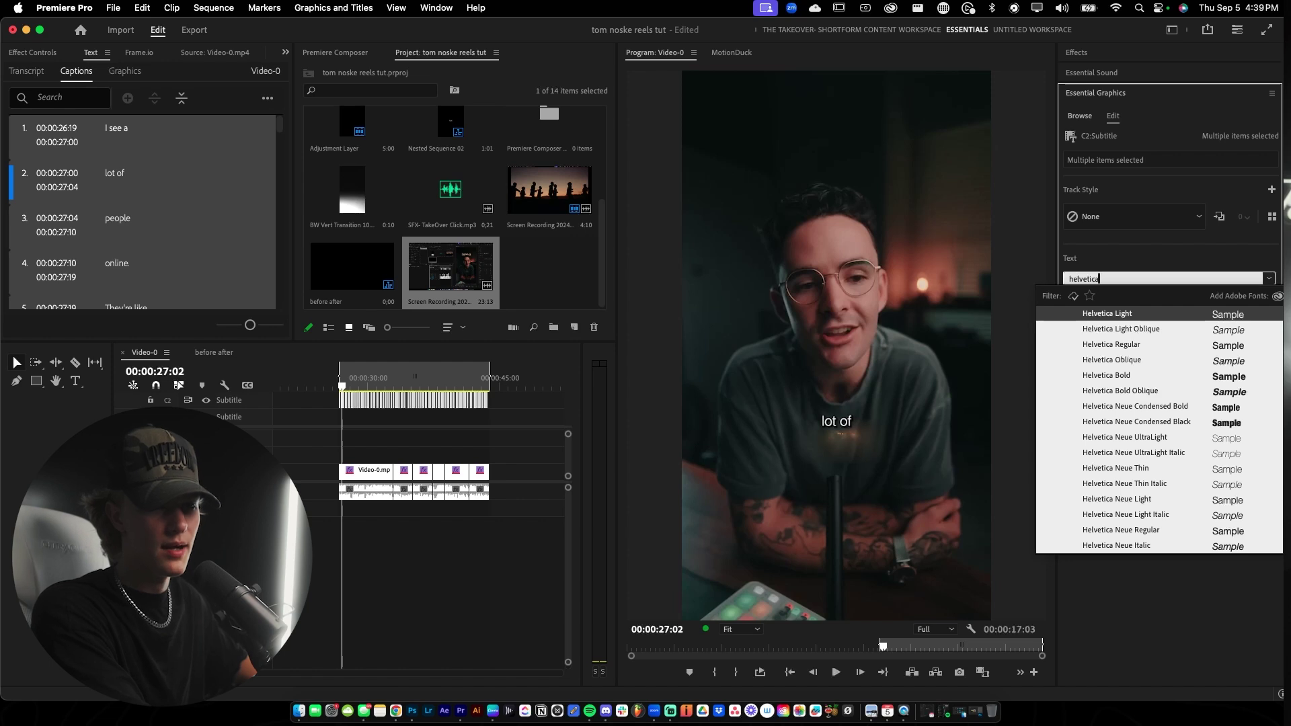
left_click(1154, 376)
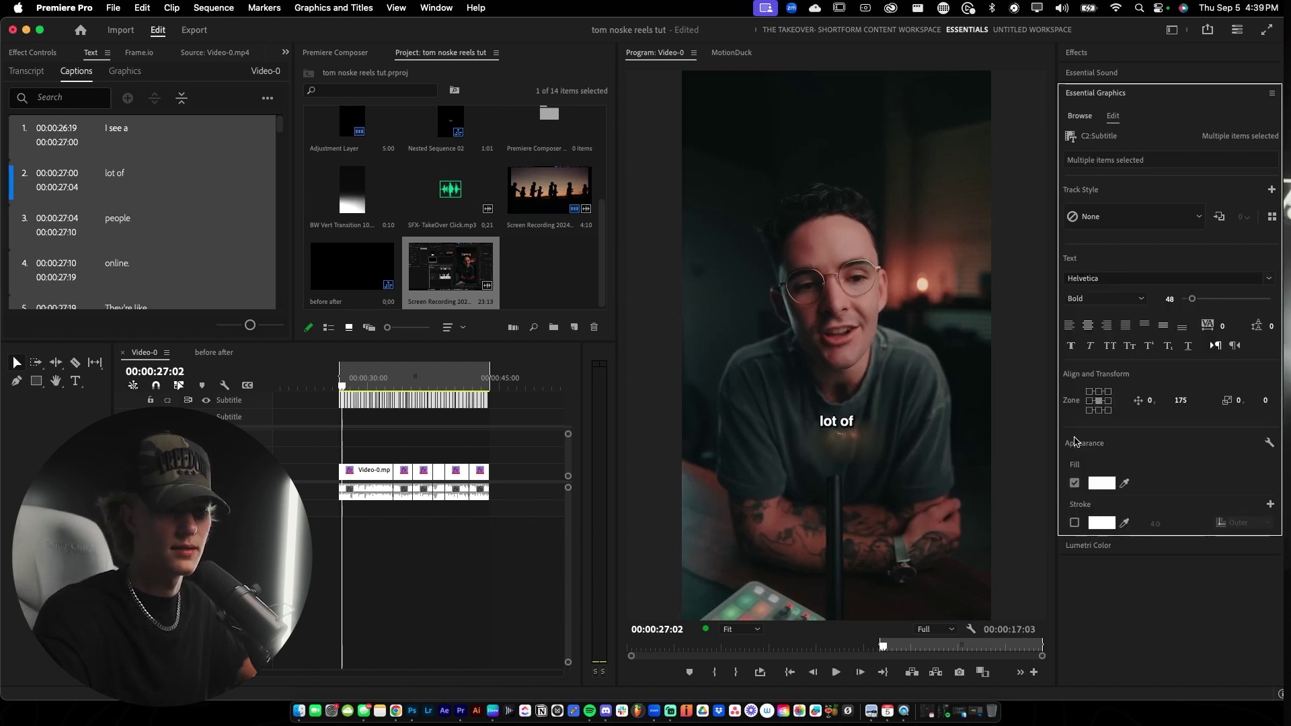
scroll(1162, 437, "down", 2)
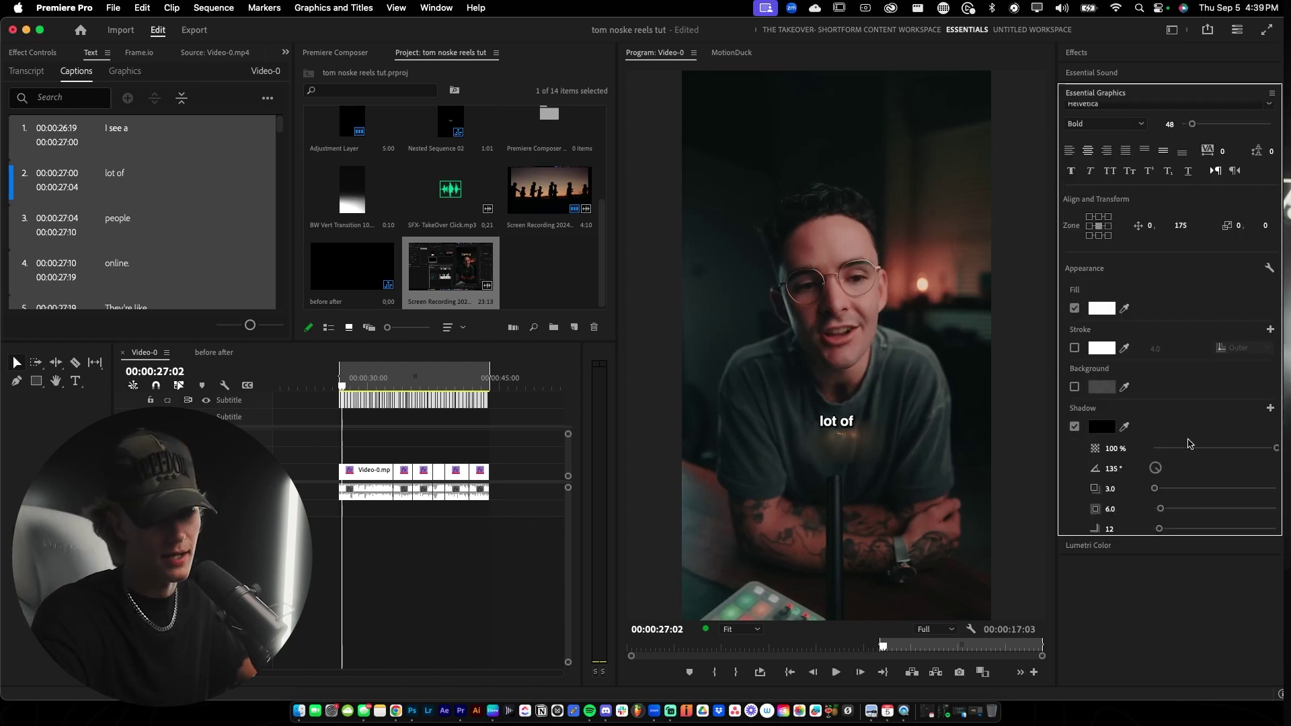
scroll(1191, 443, "down", 3)
scroll(1183, 293, "up", 5)
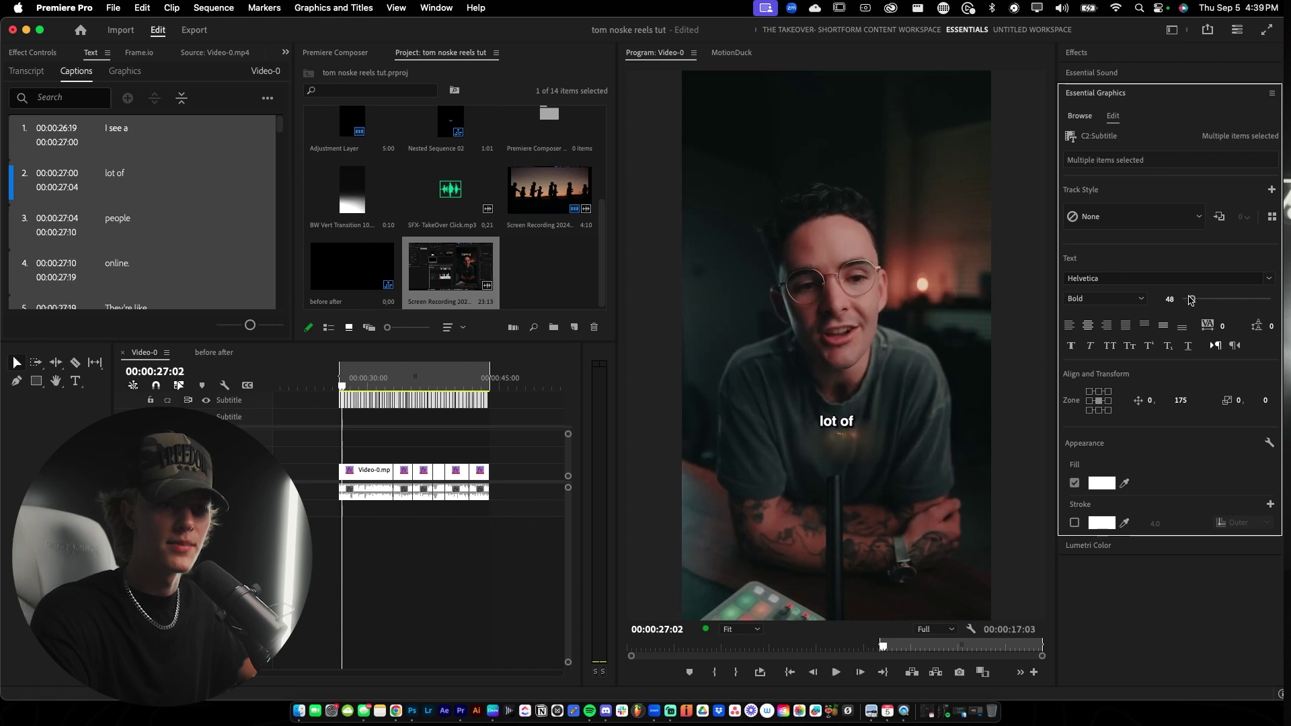
Set the font size of all selected captions to 87 and tighten their tracking to -58.
left_click_drag(1194, 301, 1200, 303)
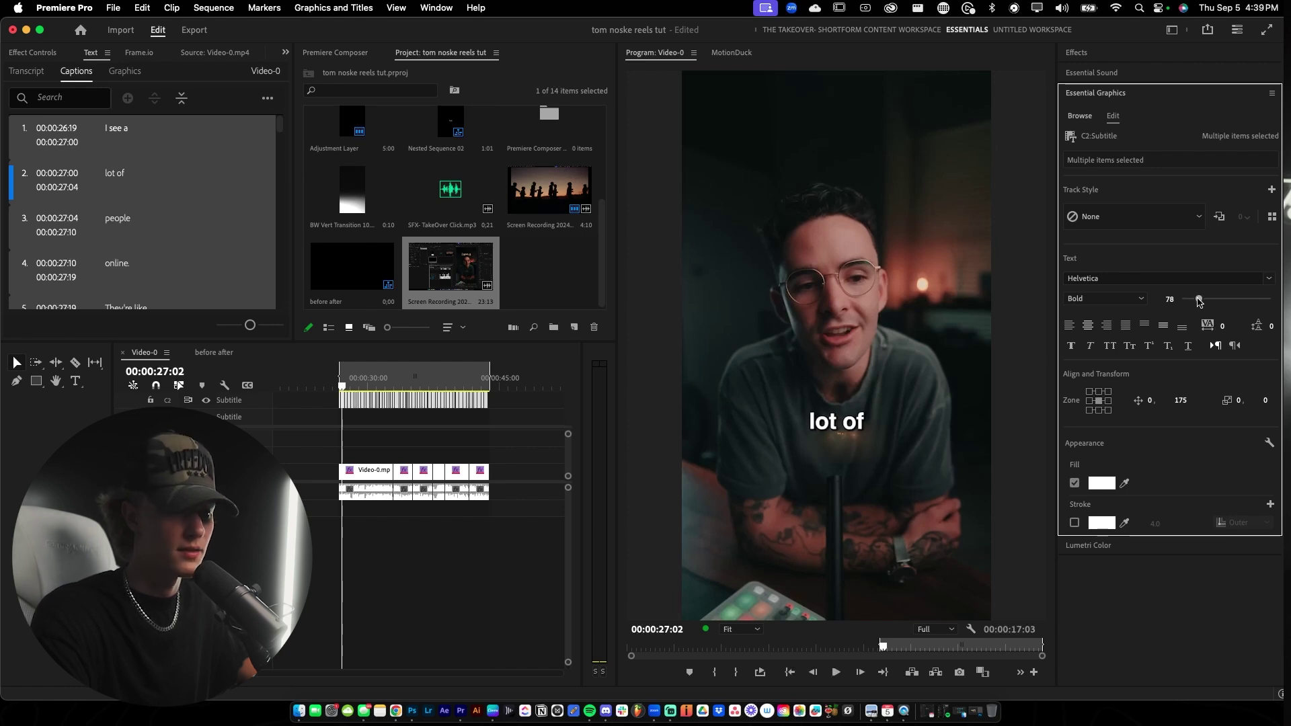
scroll(1175, 413, "down", 4)
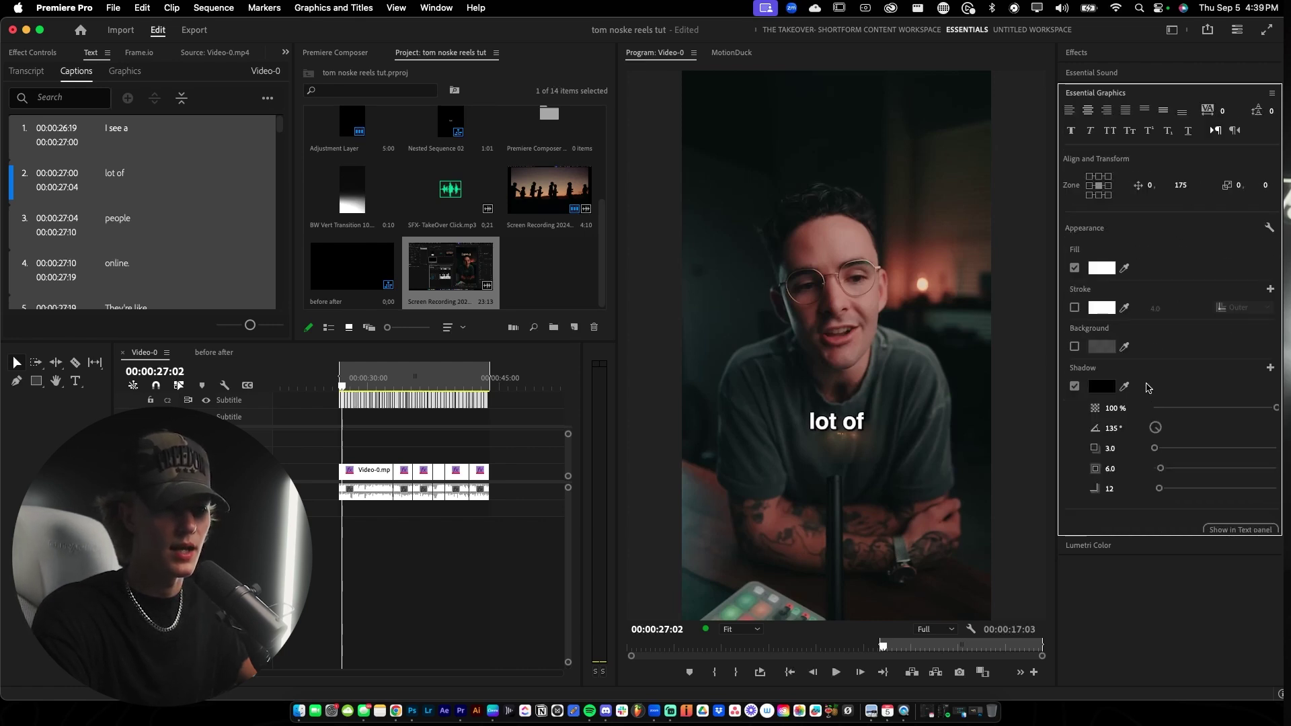
scroll(1148, 388, "up", 2)
scroll(1167, 288, "up", 4)
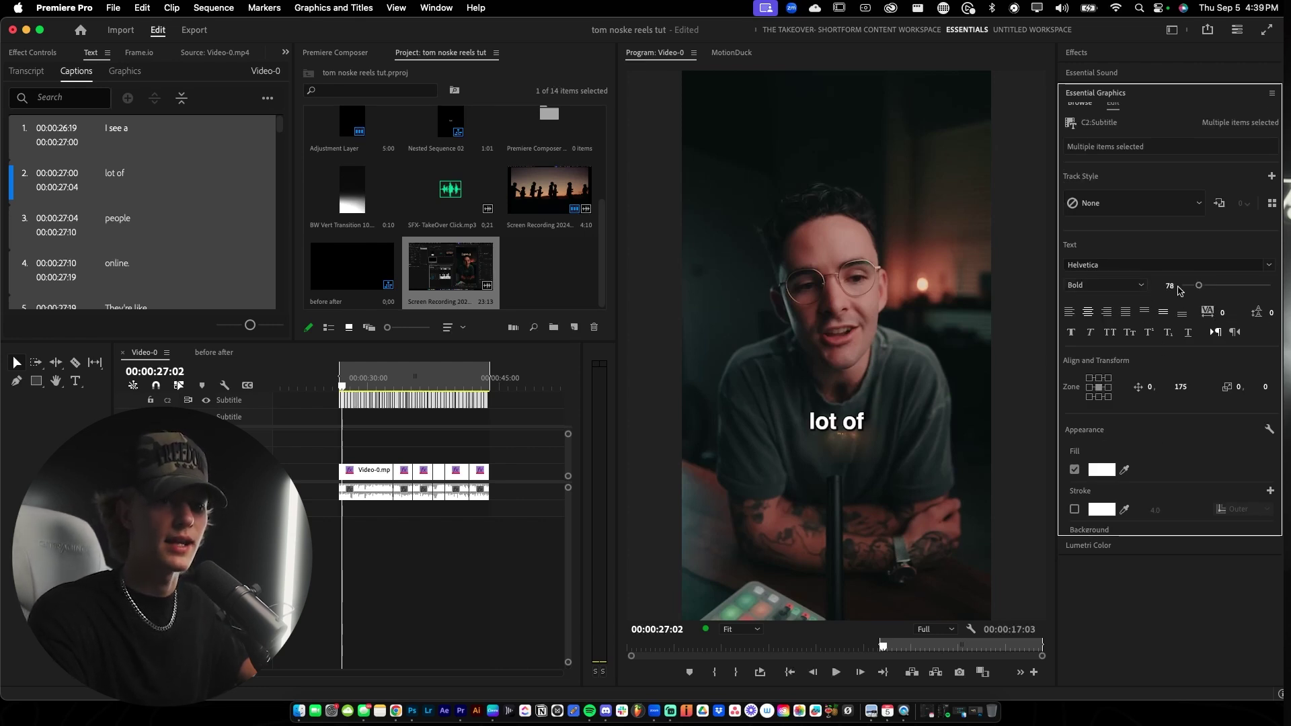
left_click_drag(1200, 290, 1204, 289)
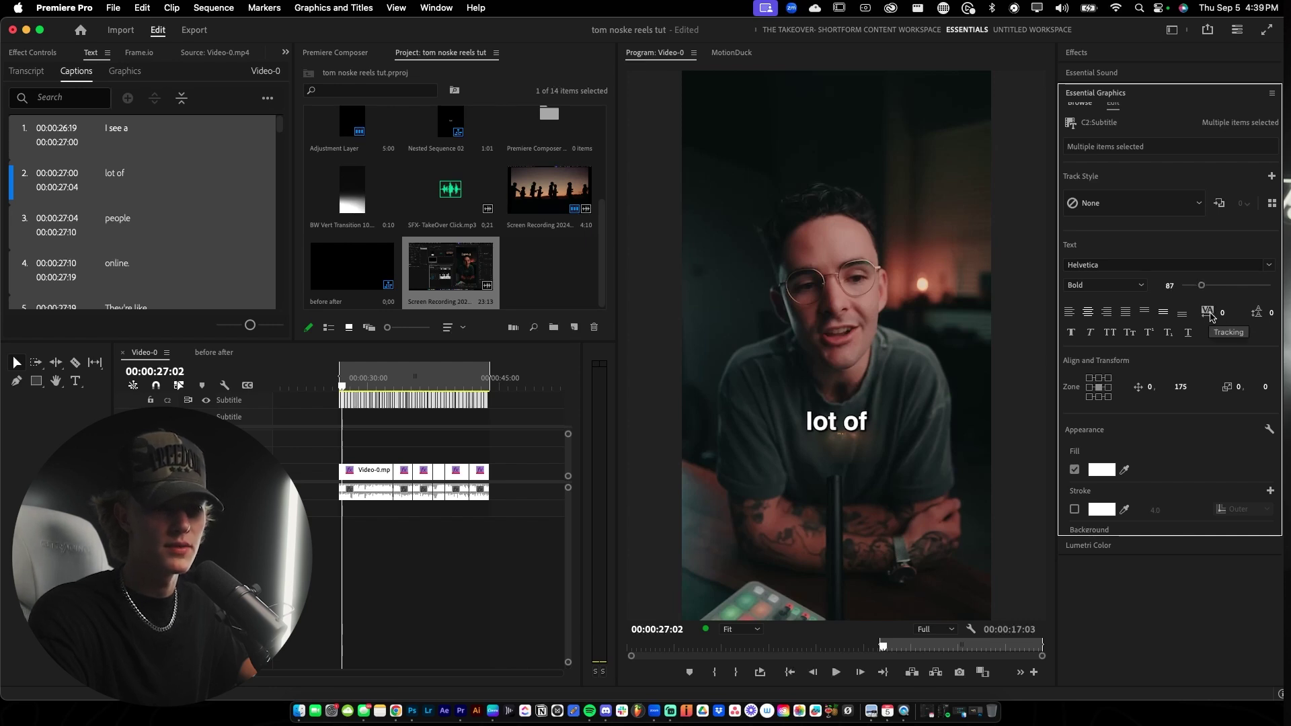
left_click_drag(1224, 316, 1192, 316)
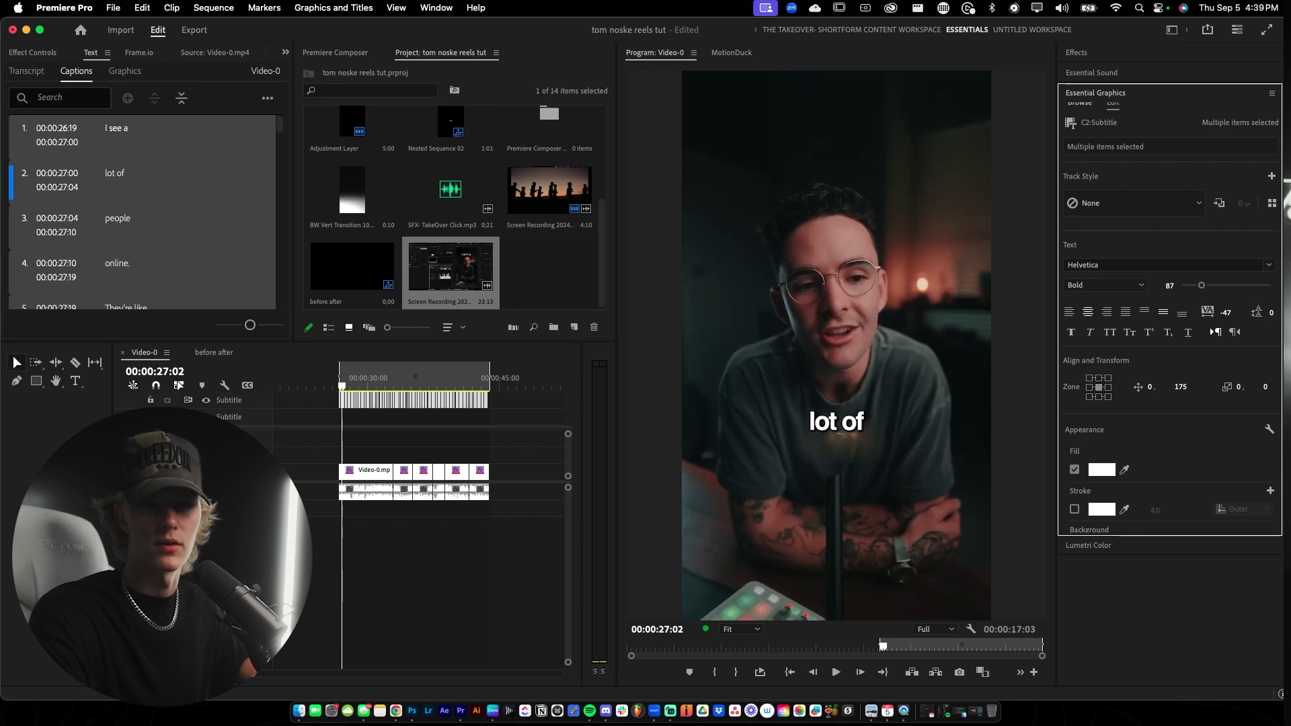
left_click_drag(1191, 317, 1185, 316)
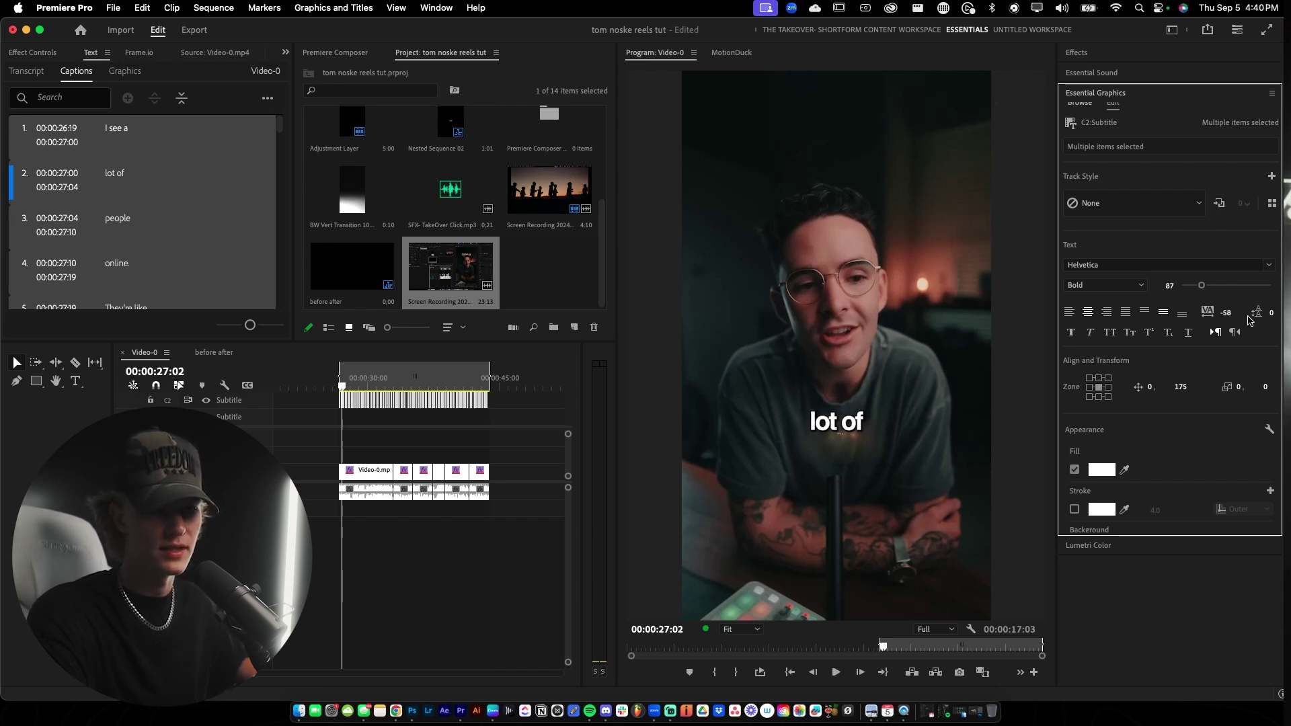
Soften the shadow of all captions by setting its opacity to 22% and its blur to 98.
left_click_drag(342, 386, 319, 400)
left_click_drag(1231, 395, 1255, 396)
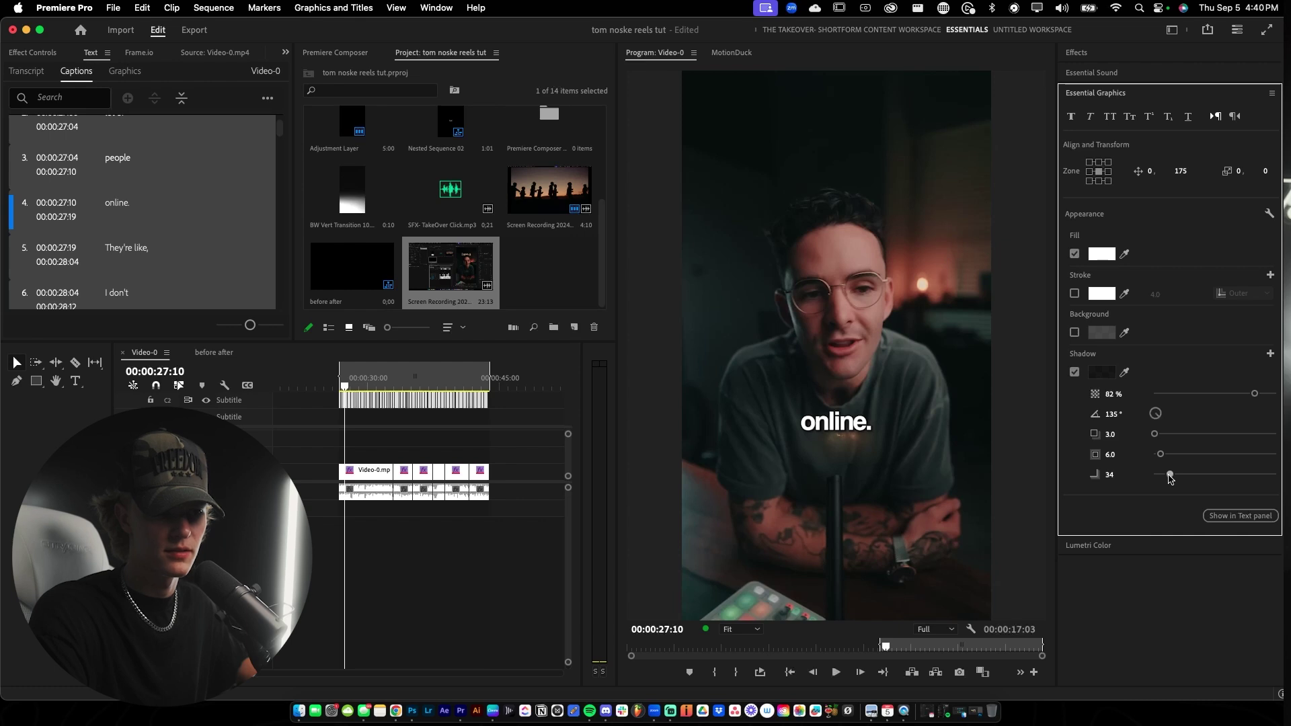
key("super+z")
key("super+z")
left_click_drag(1189, 397, 1182, 397)
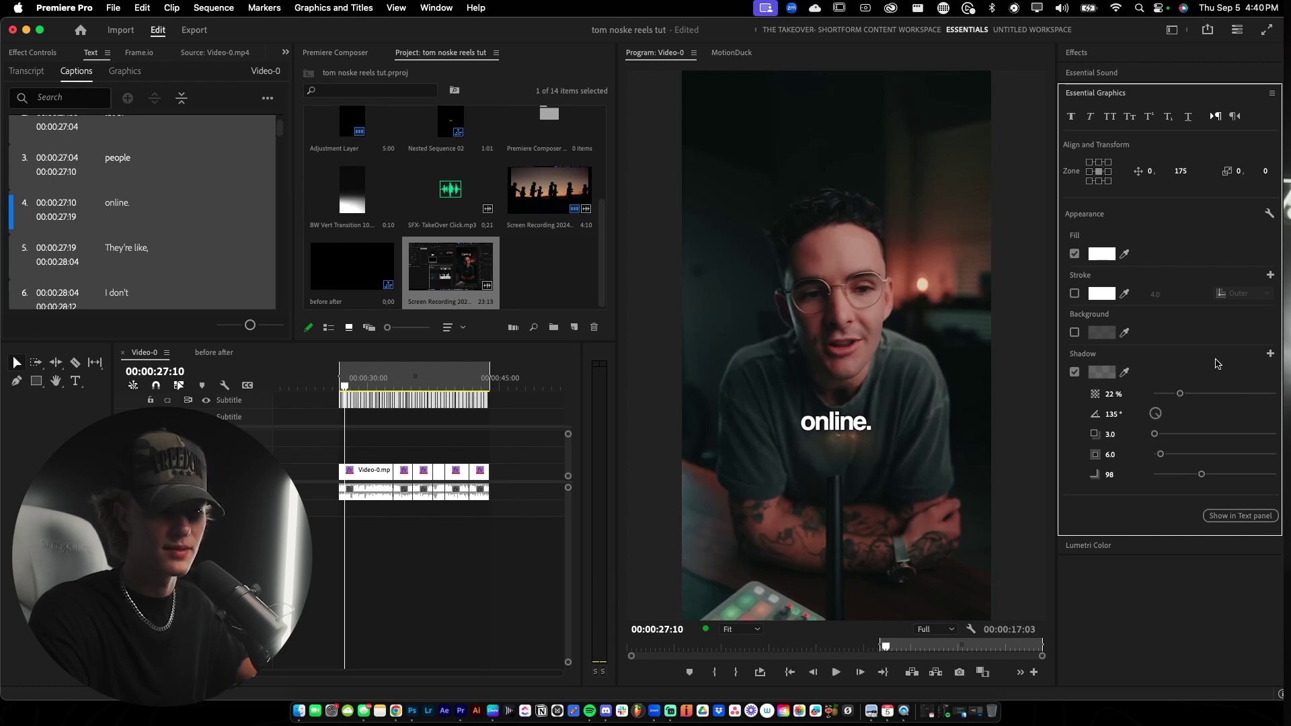
scroll(1216, 364, "up", 5)
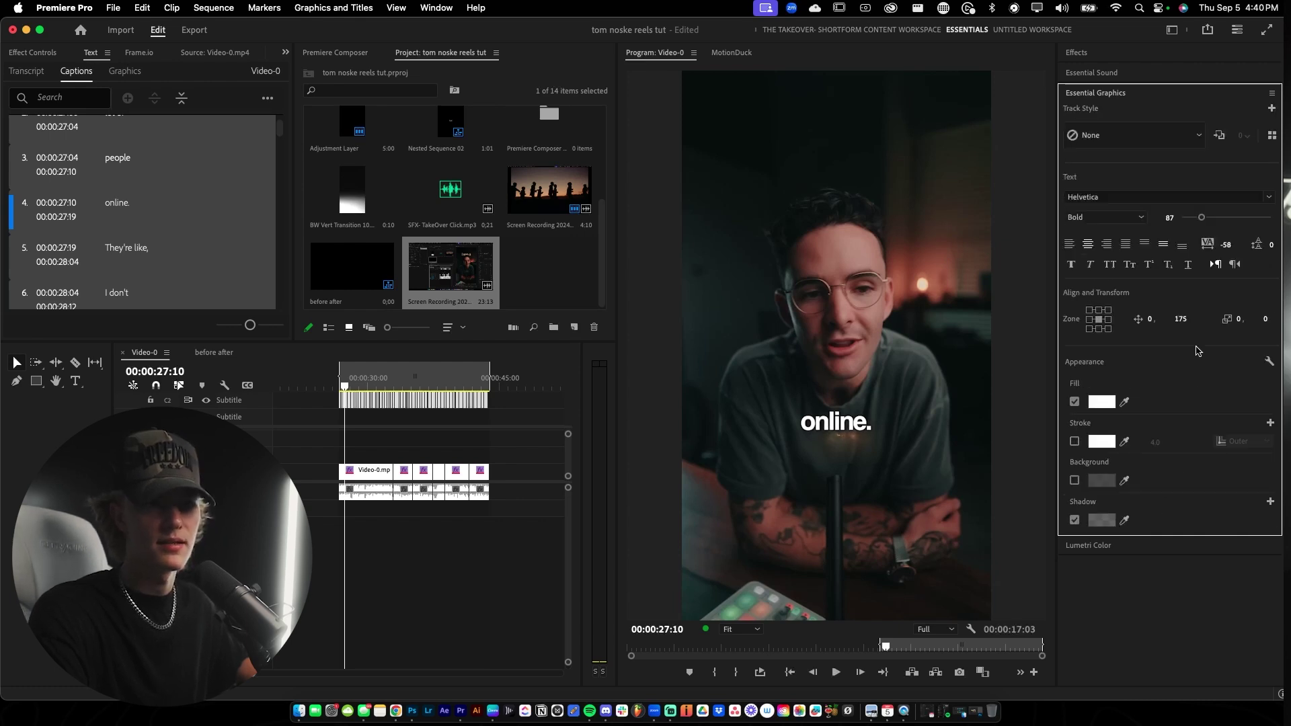
Select all captions in the new subtitle track and change their fill to the warm tan colour D8B888.
left_click(1114, 99)
left_click(405, 400)
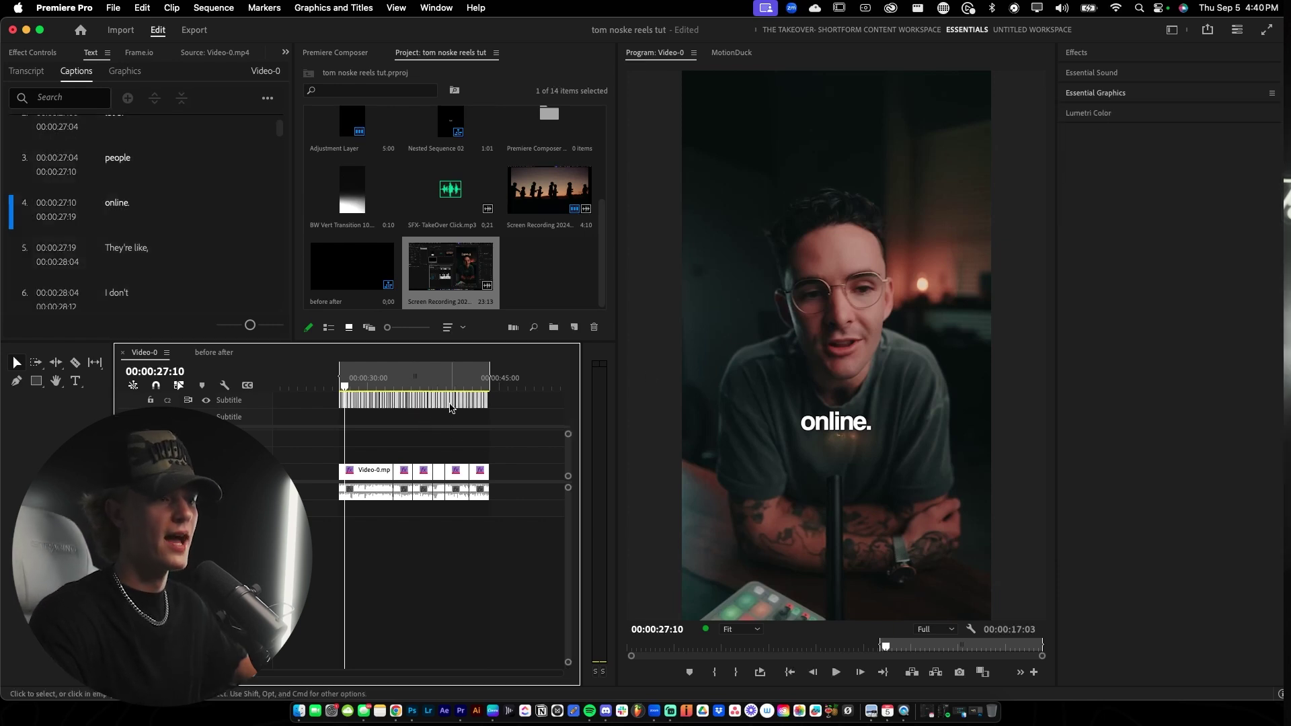
left_click_drag(405, 400, 332, 403)
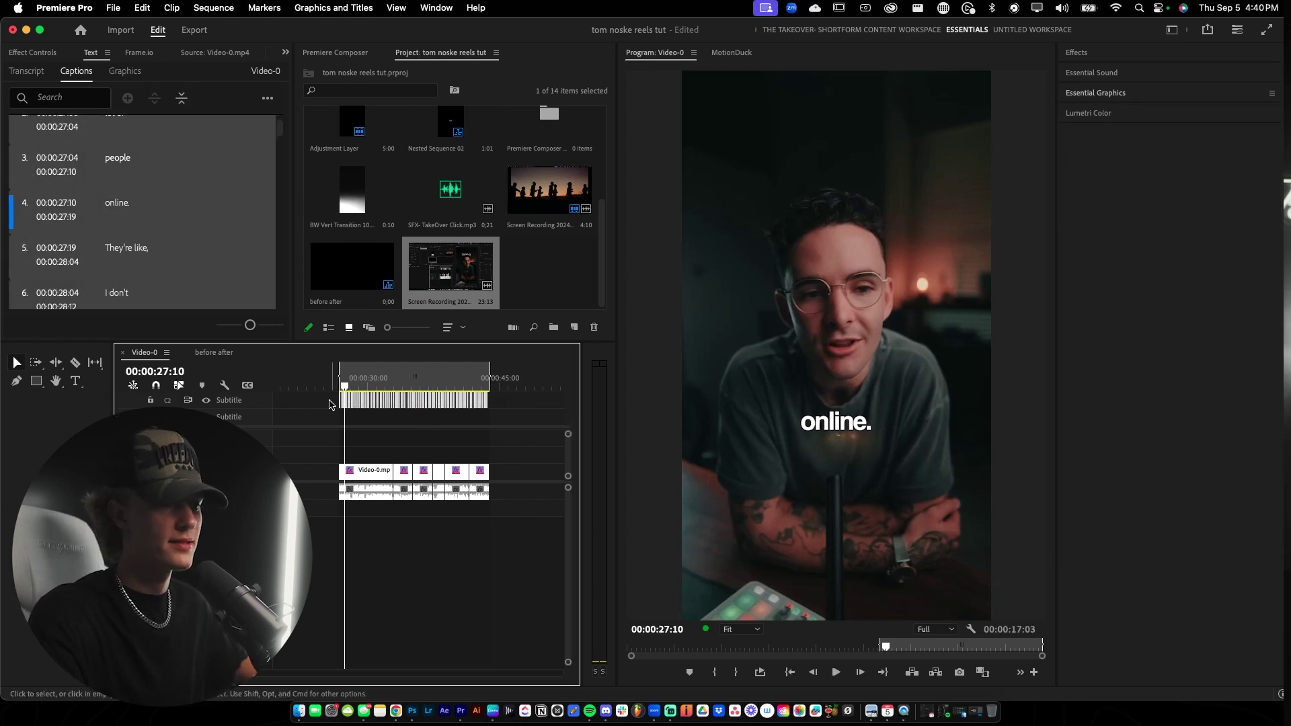
left_click(1120, 95)
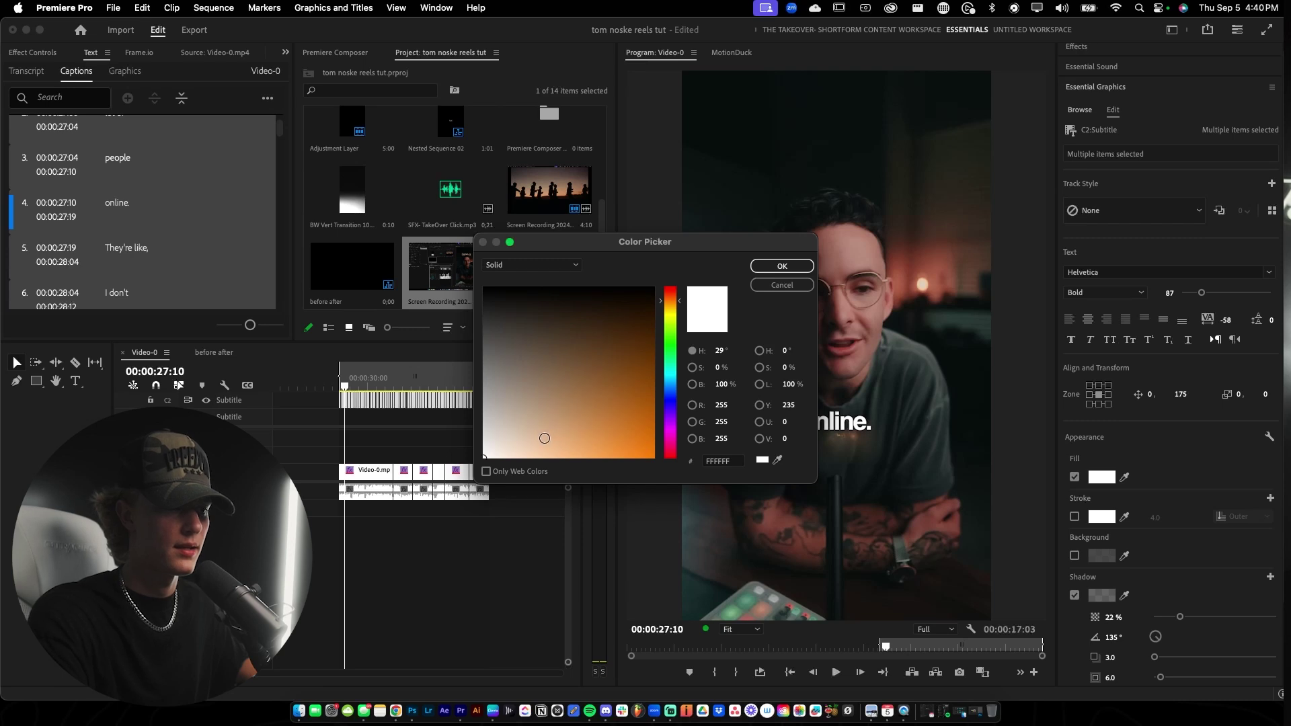
left_click(545, 422)
left_click_drag(641, 247, 455, 212)
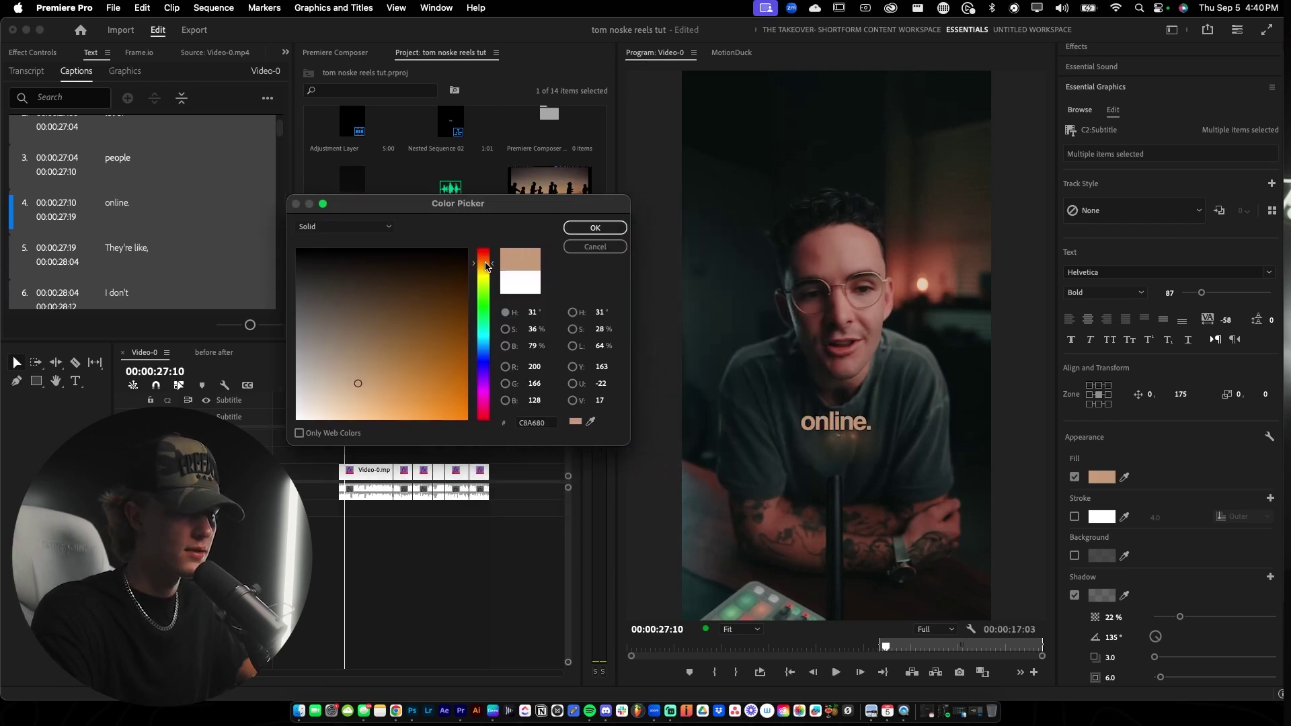
left_click_drag(486, 265, 486, 268)
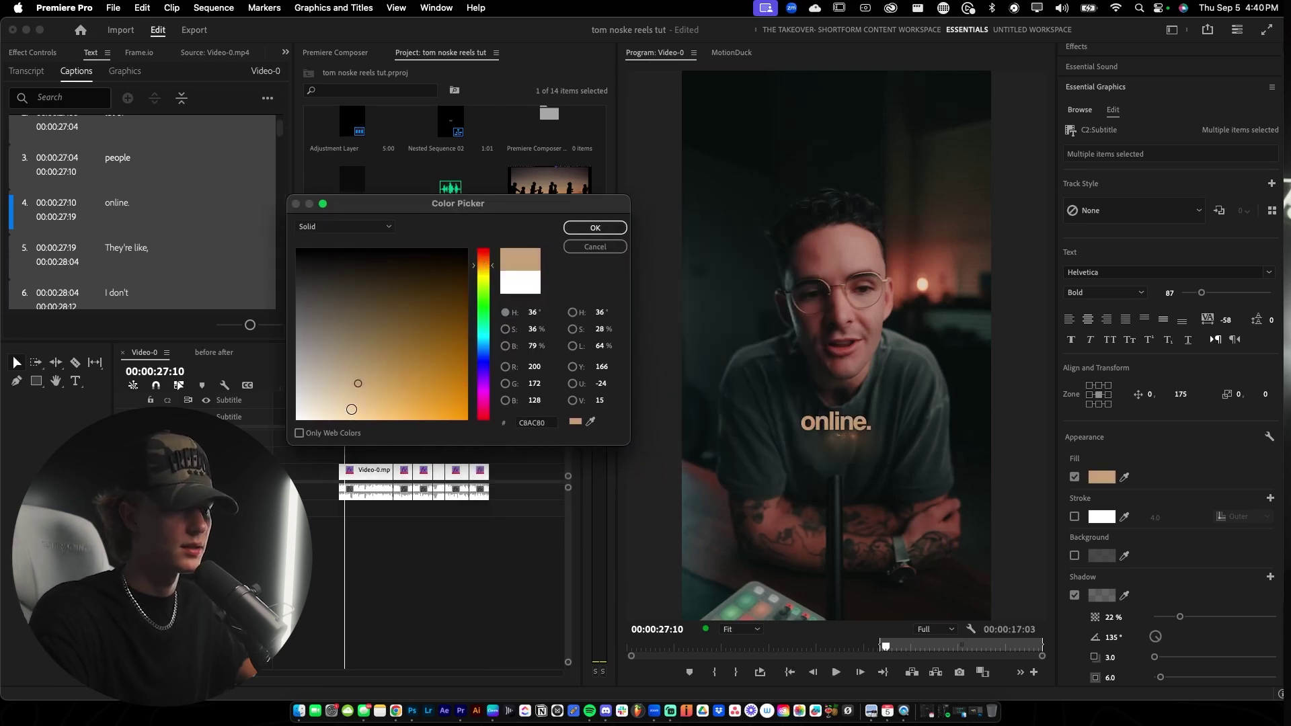
left_click_drag(358, 394, 362, 393)
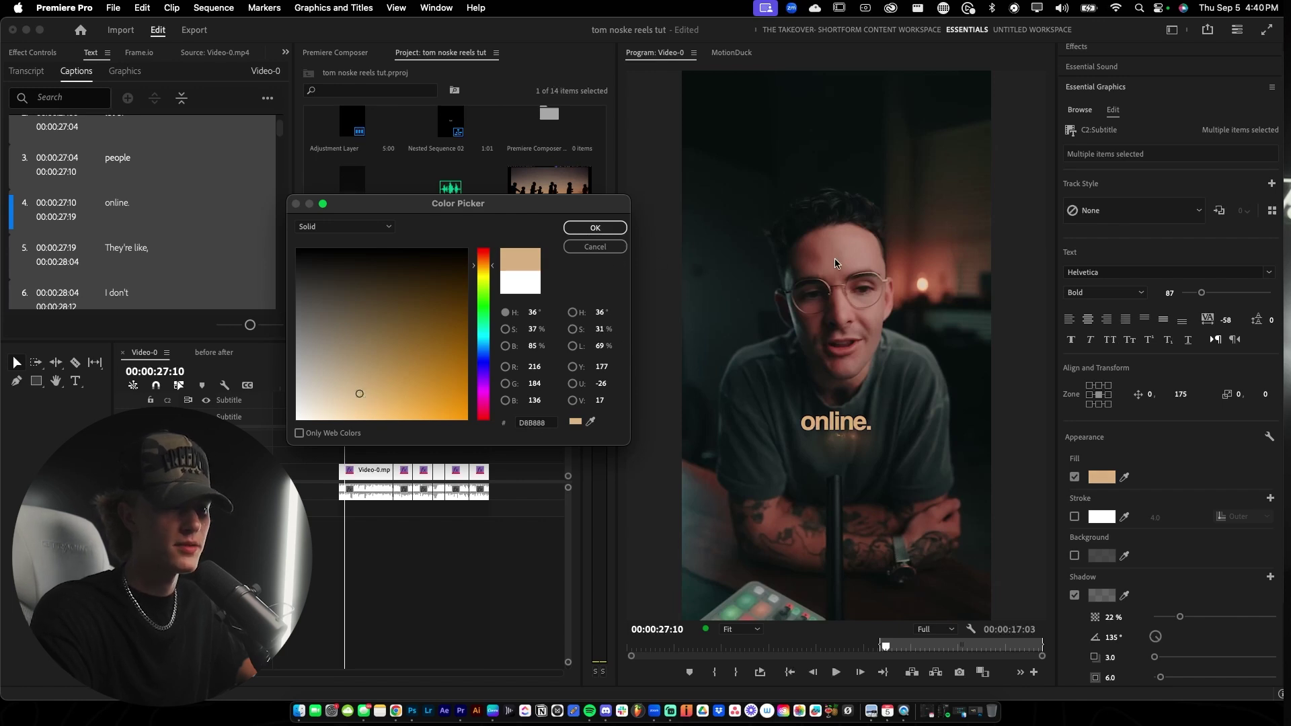
left_click(595, 227)
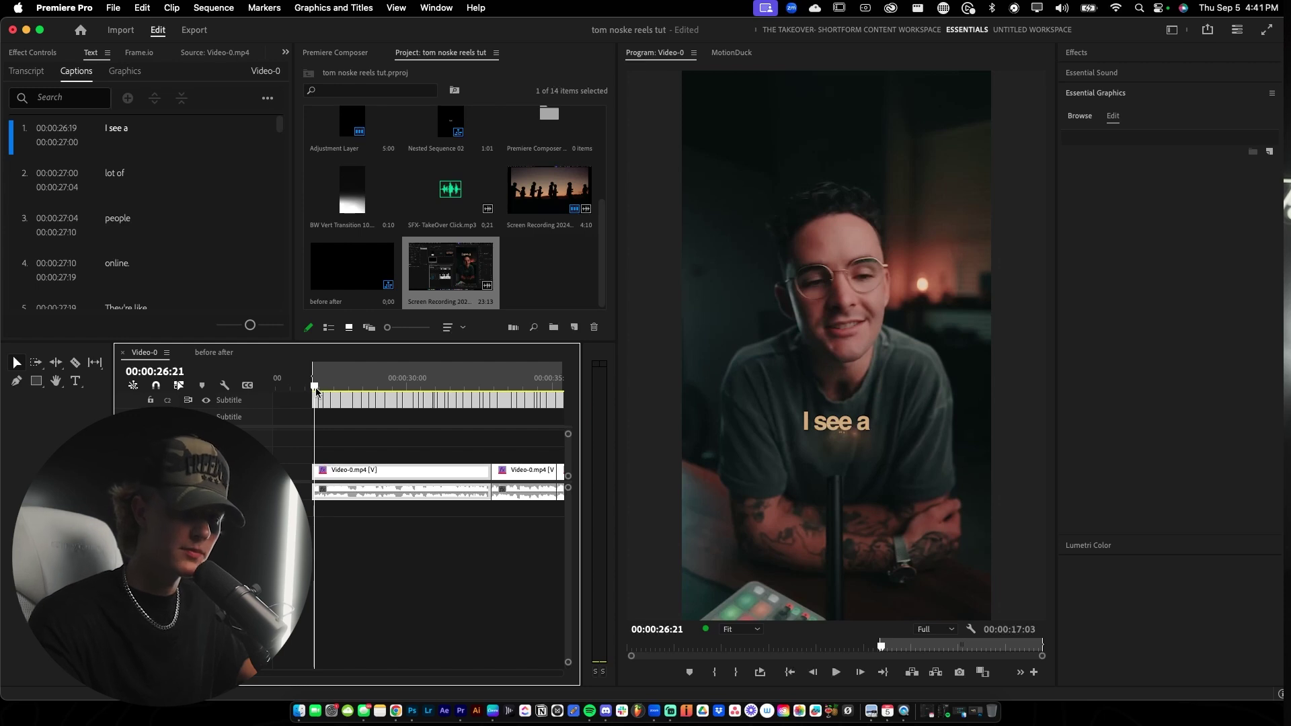
Play back the newly captioned section from its start to examine the captions' look and timing.
key("minus")
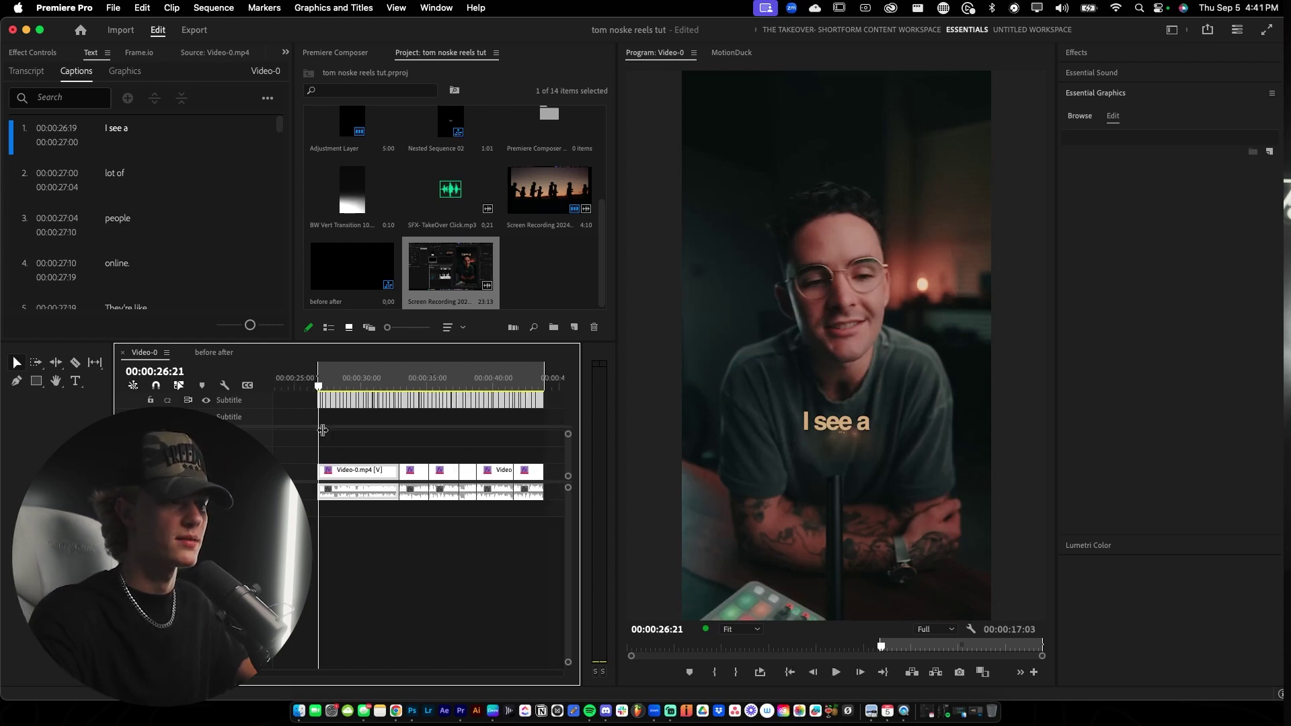
key("space")
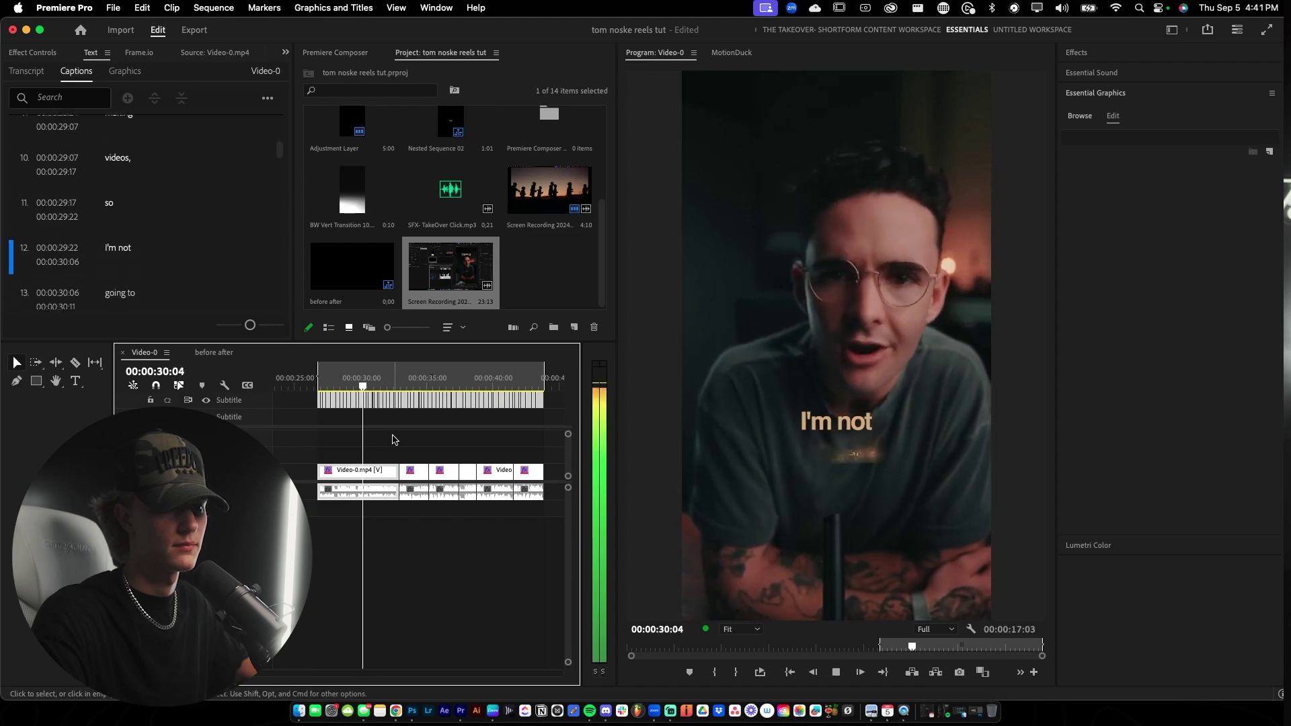
scroll(395, 440, "down", 2)
key("space")
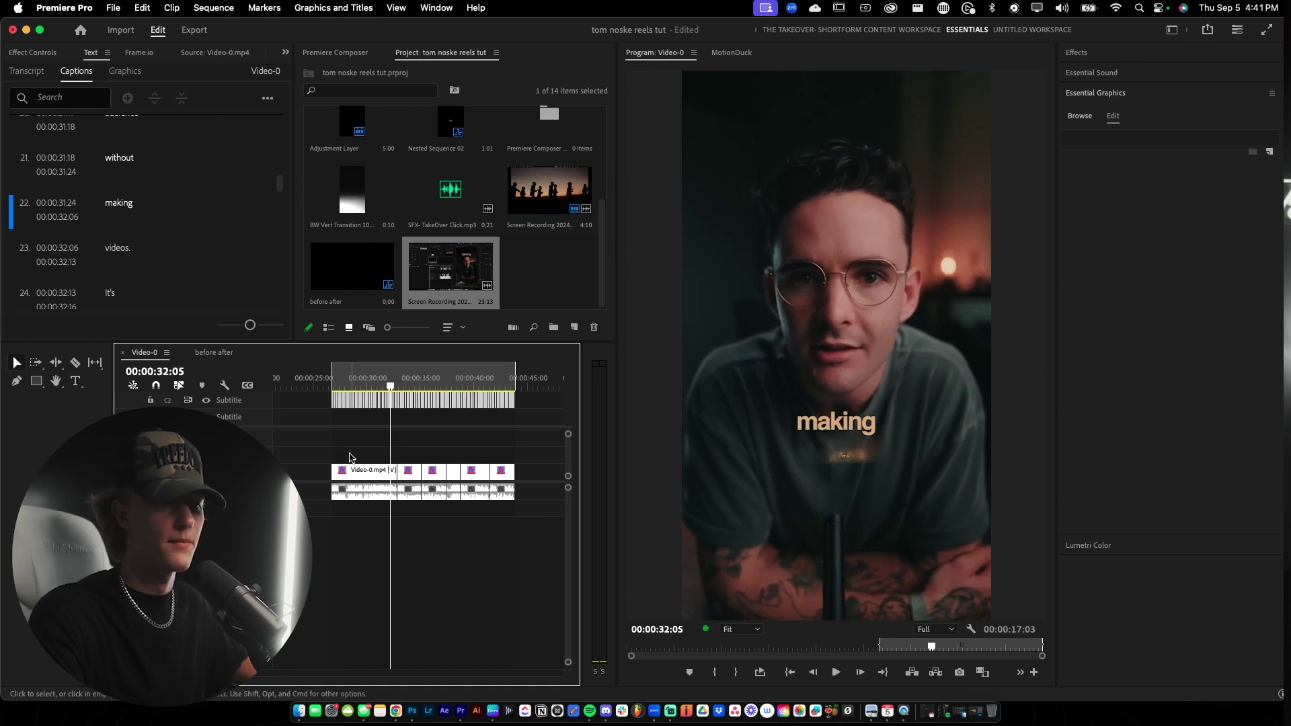
left_click(330, 387)
left_click_drag(332, 387, 336, 391)
scroll(337, 393, "up", 3)
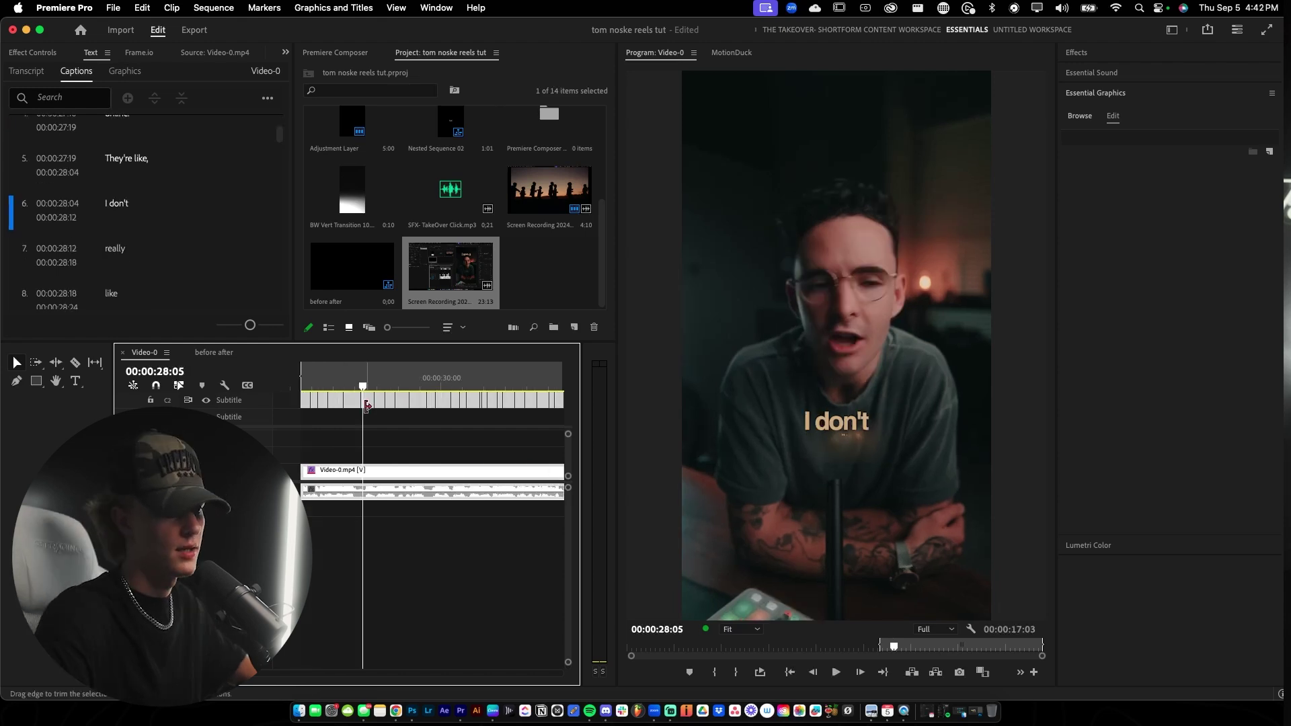
key("space")
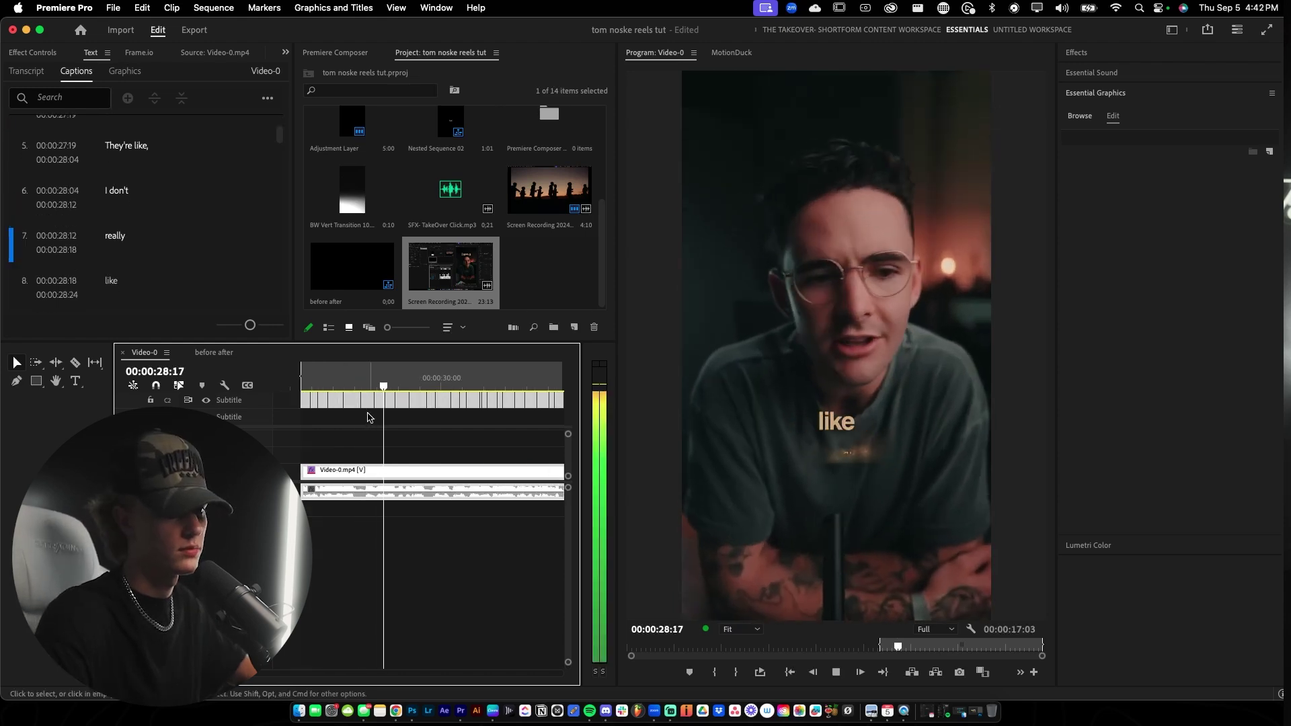
Enlarge the captions from "I don't" to "videos," to font size 126 and play back that phrase.
left_click_drag(369, 414, 425, 403)
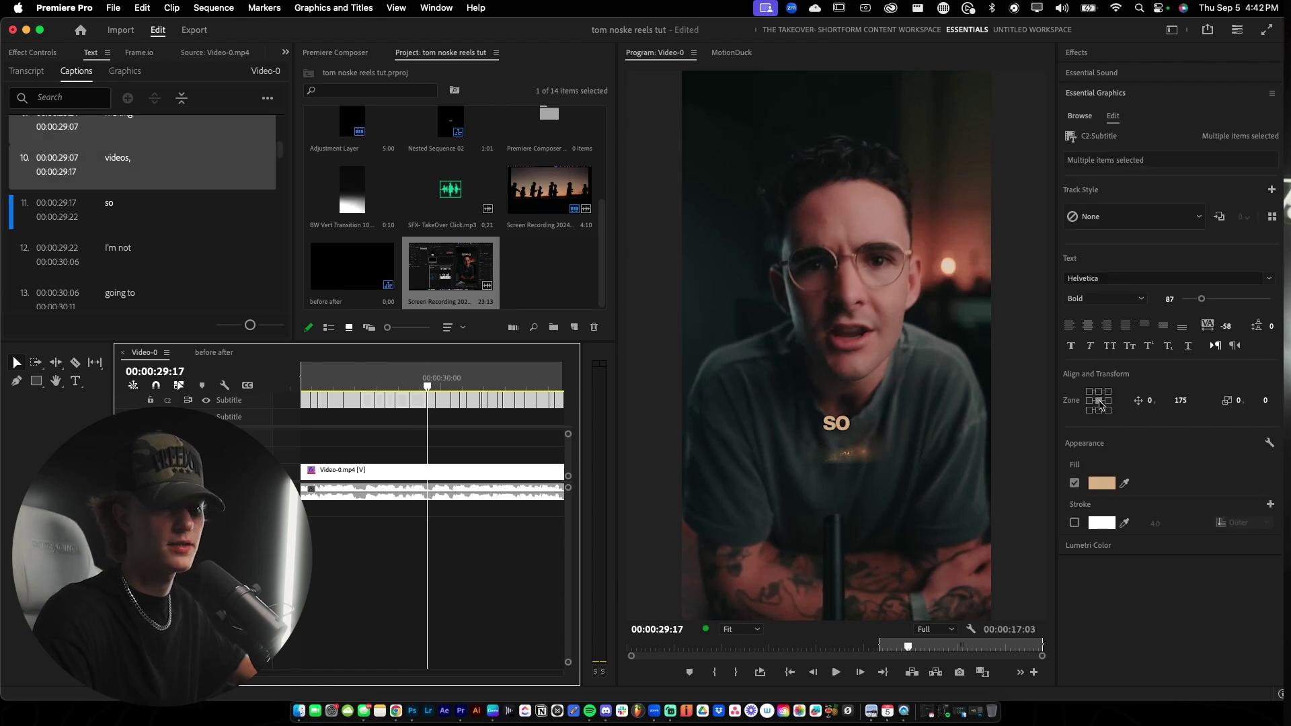
left_click_drag(1203, 299, 1208, 300)
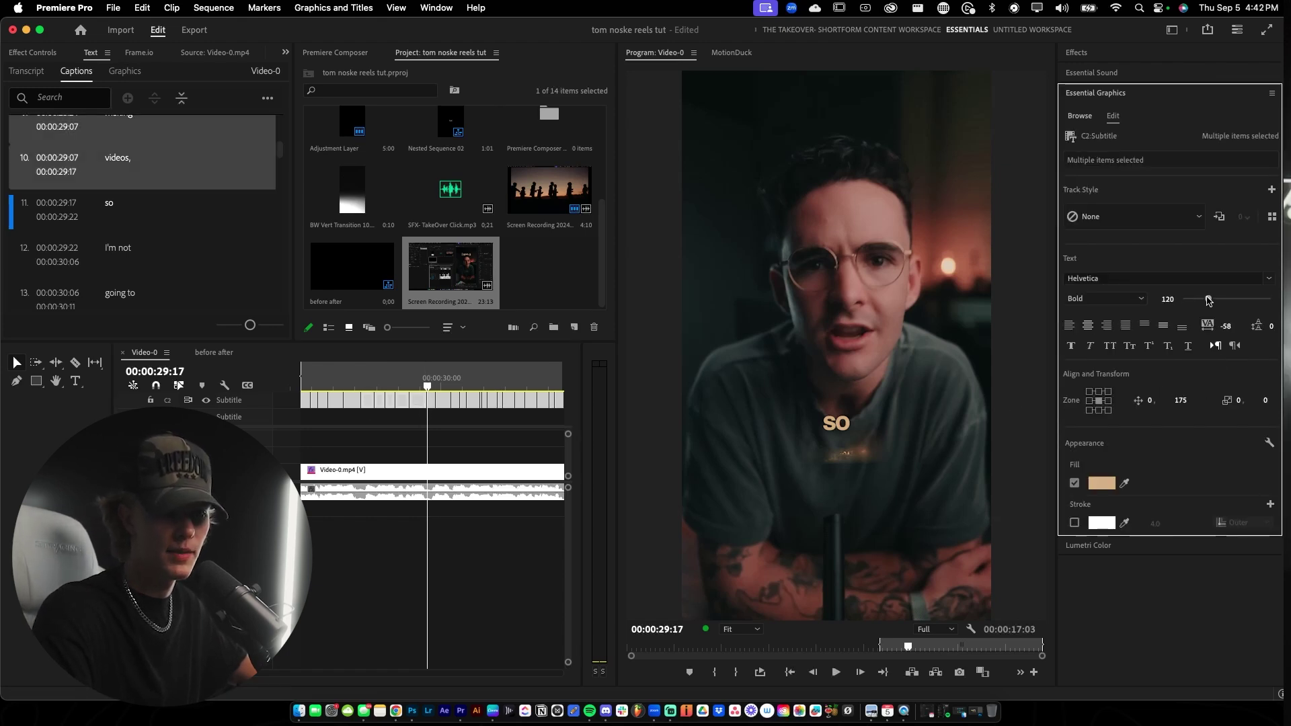
left_click(347, 385)
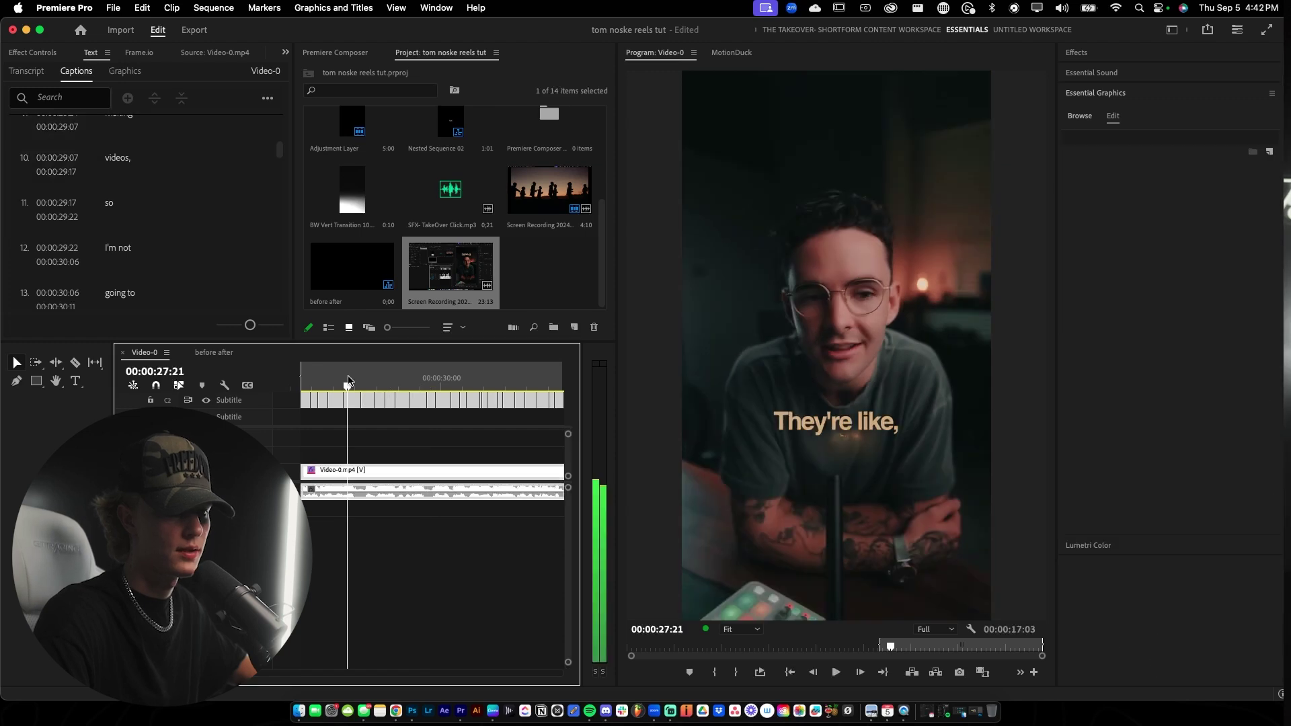
left_click_drag(347, 385, 363, 416)
key("space")
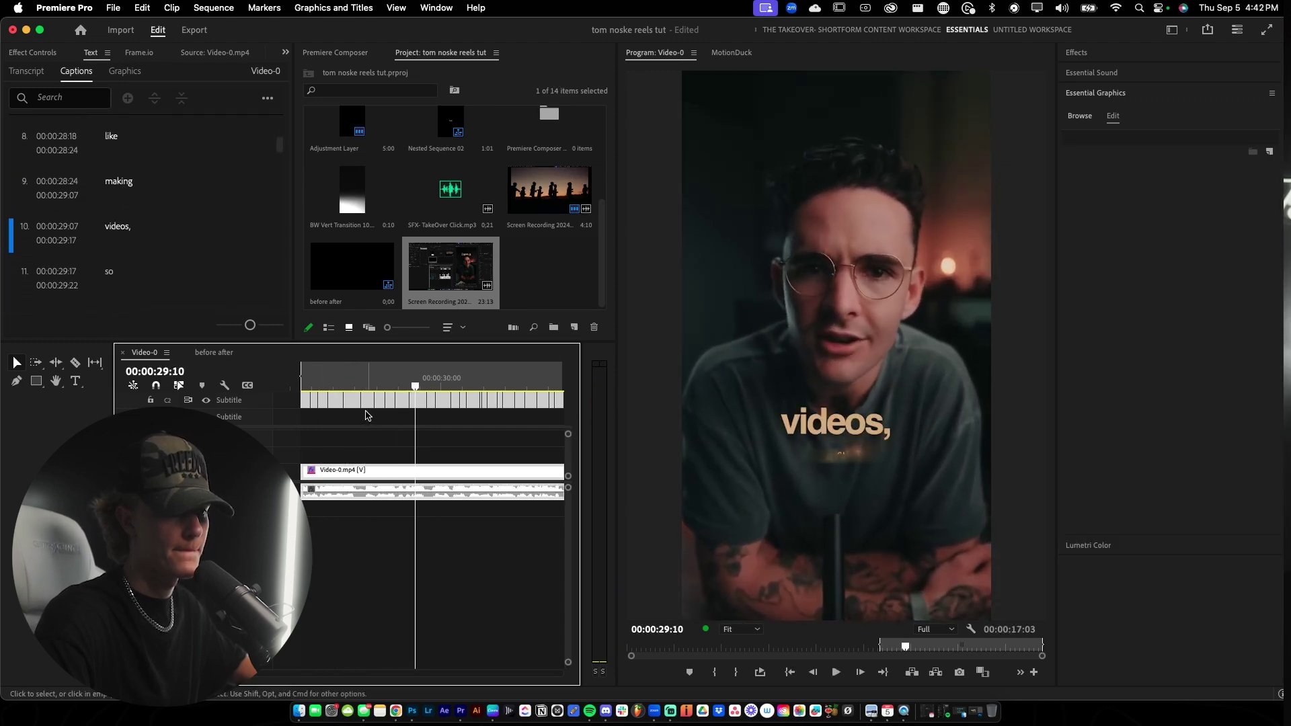
Select the captions from "I don't" to "videos," and apply Faux Bold to them.
key("=")
scroll(376, 421, "up", 2)
scroll(352, 420, "right", 2)
left_click_drag(329, 415, 416, 402)
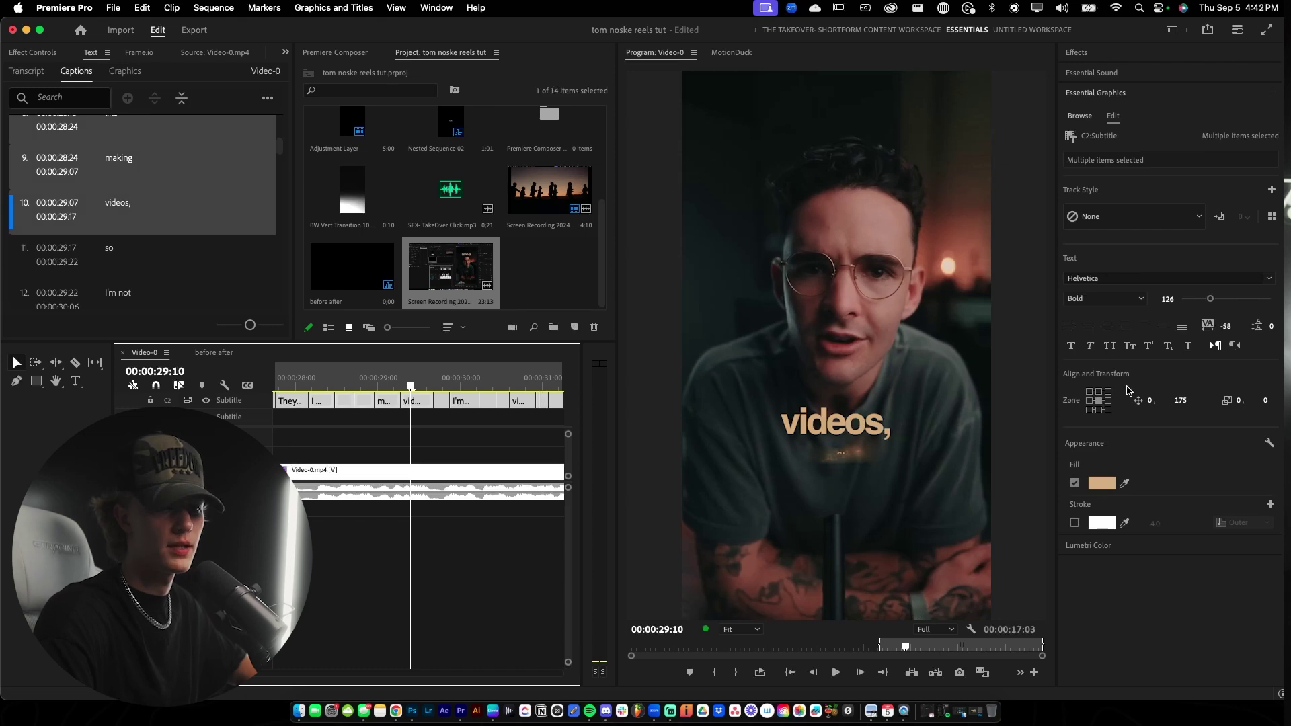
left_click(1072, 345)
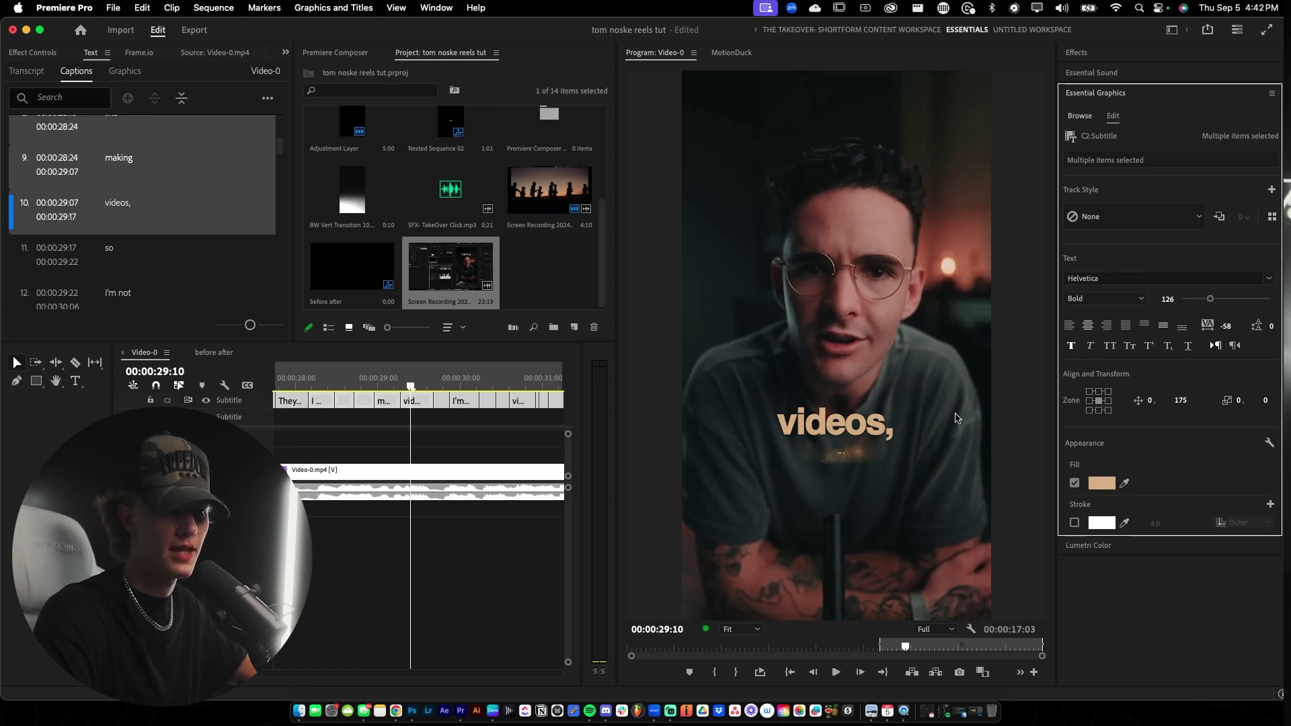
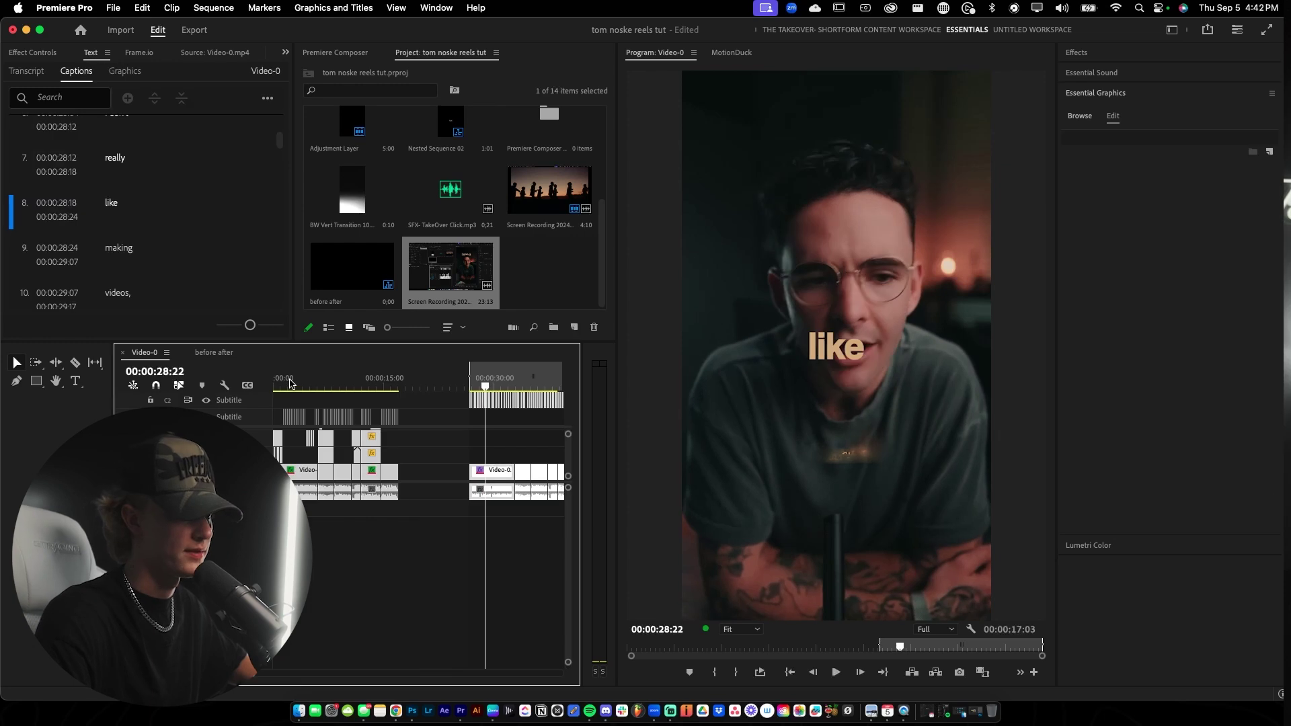
Play back the opening of the finished edit at the start of the sequence to examine its caption styling and placement.
scroll(319, 427, "down", 1)
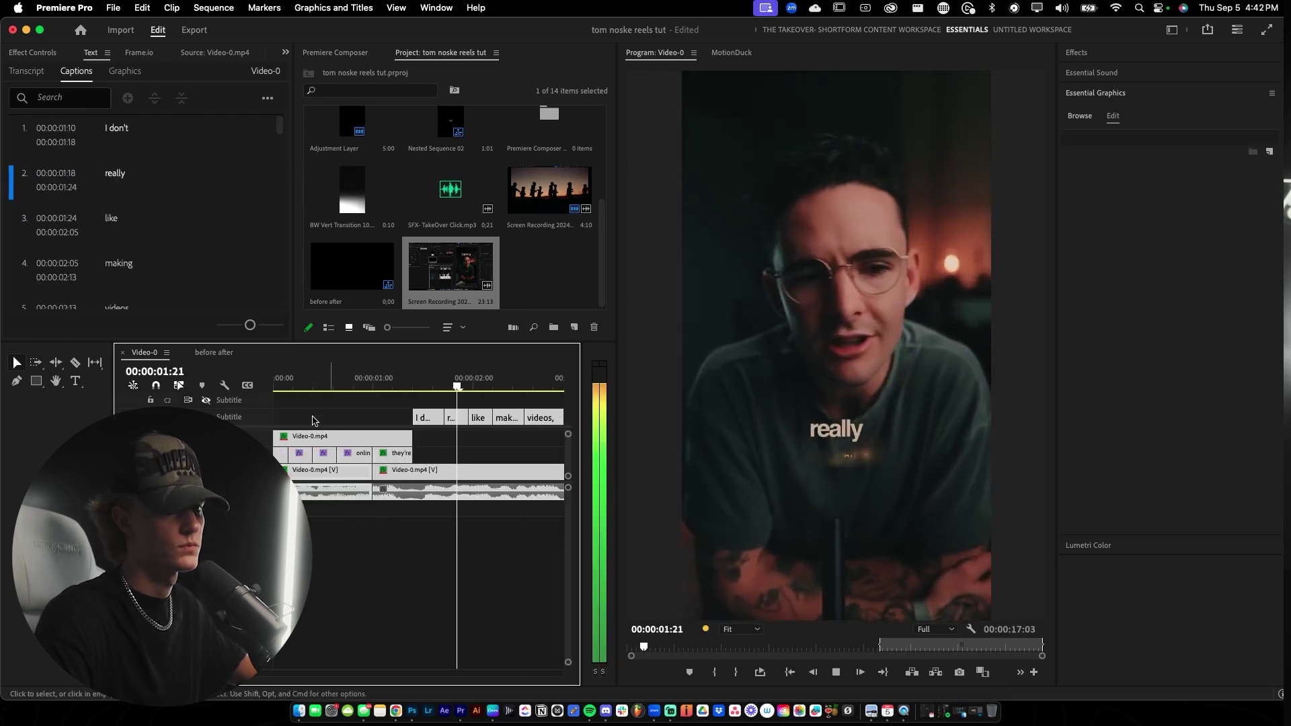
scroll(371, 424, "down", 4)
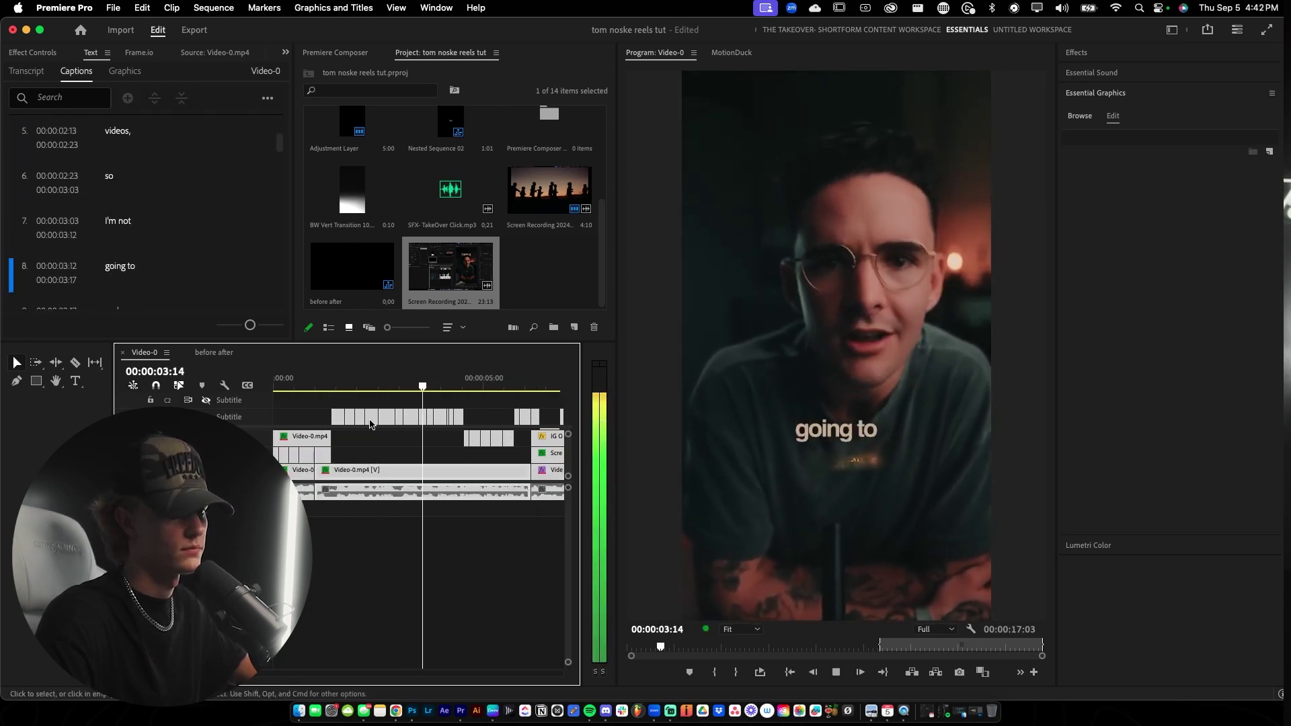
key("space")
key("minus")
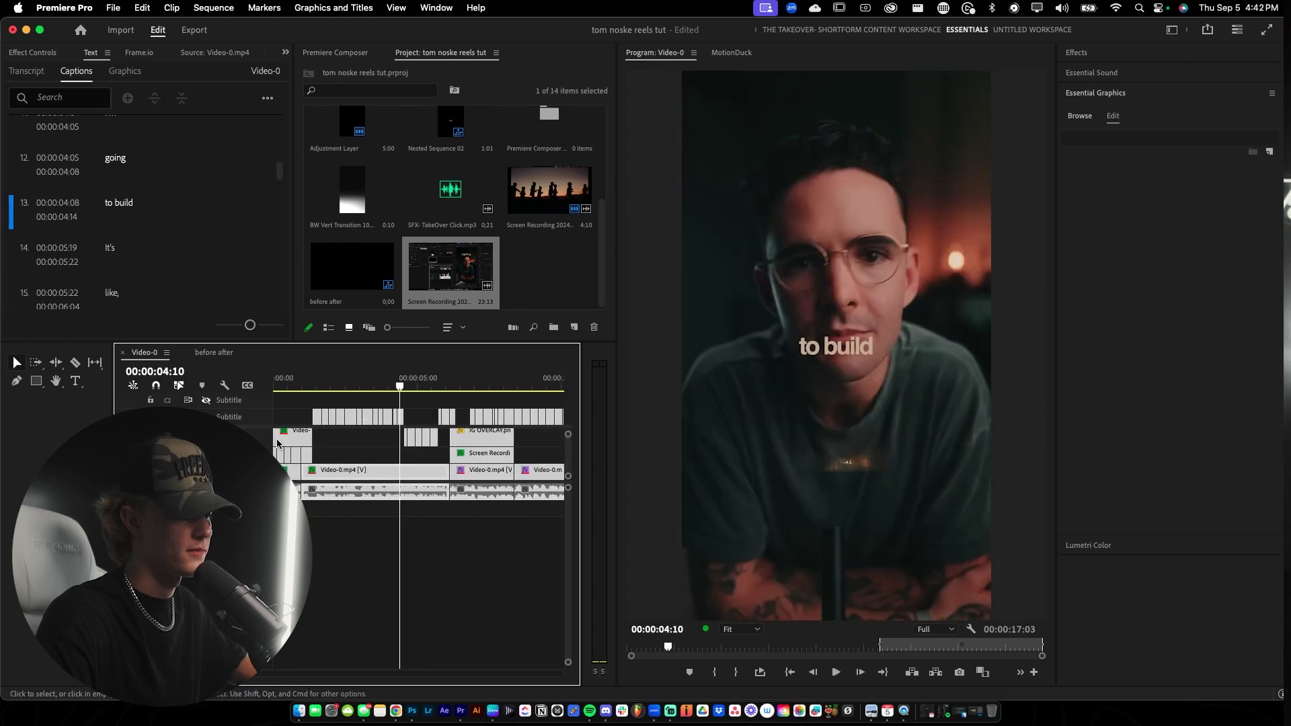
left_click(319, 390)
key("space")
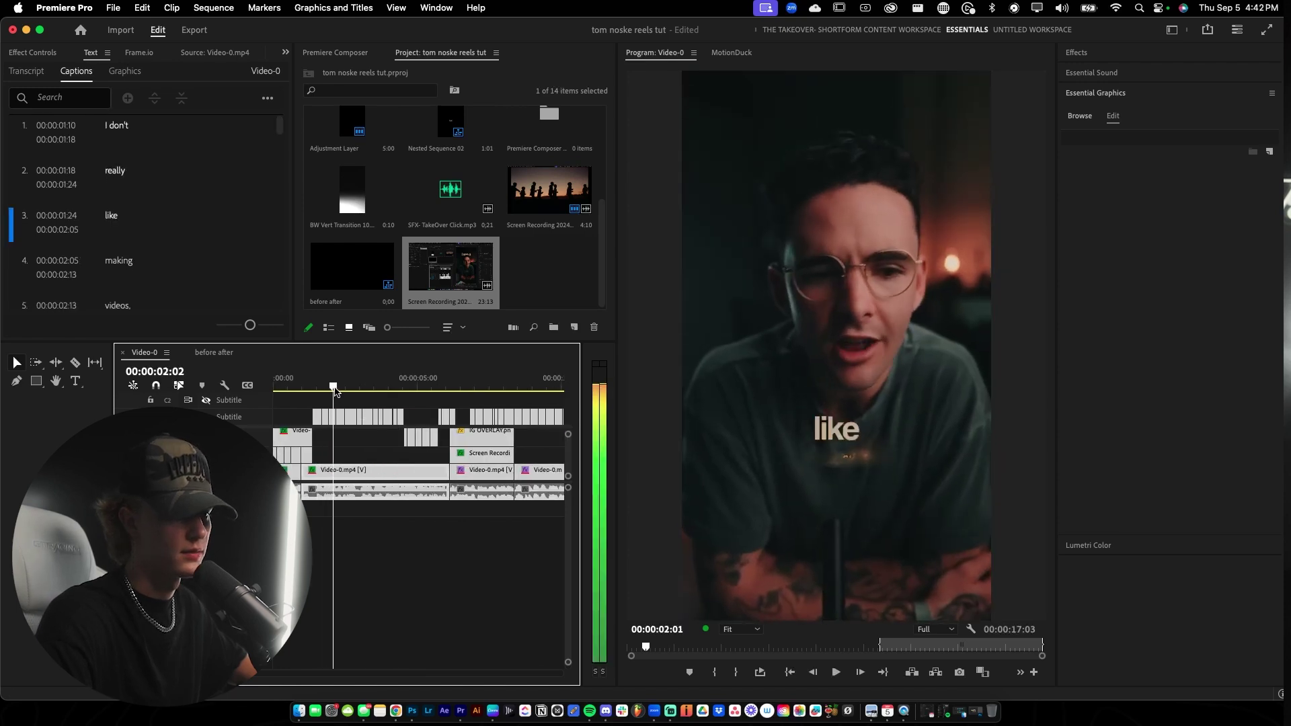
key("space")
key("minus")
key("minus")
key("minus")
key("minus")
key("minus")
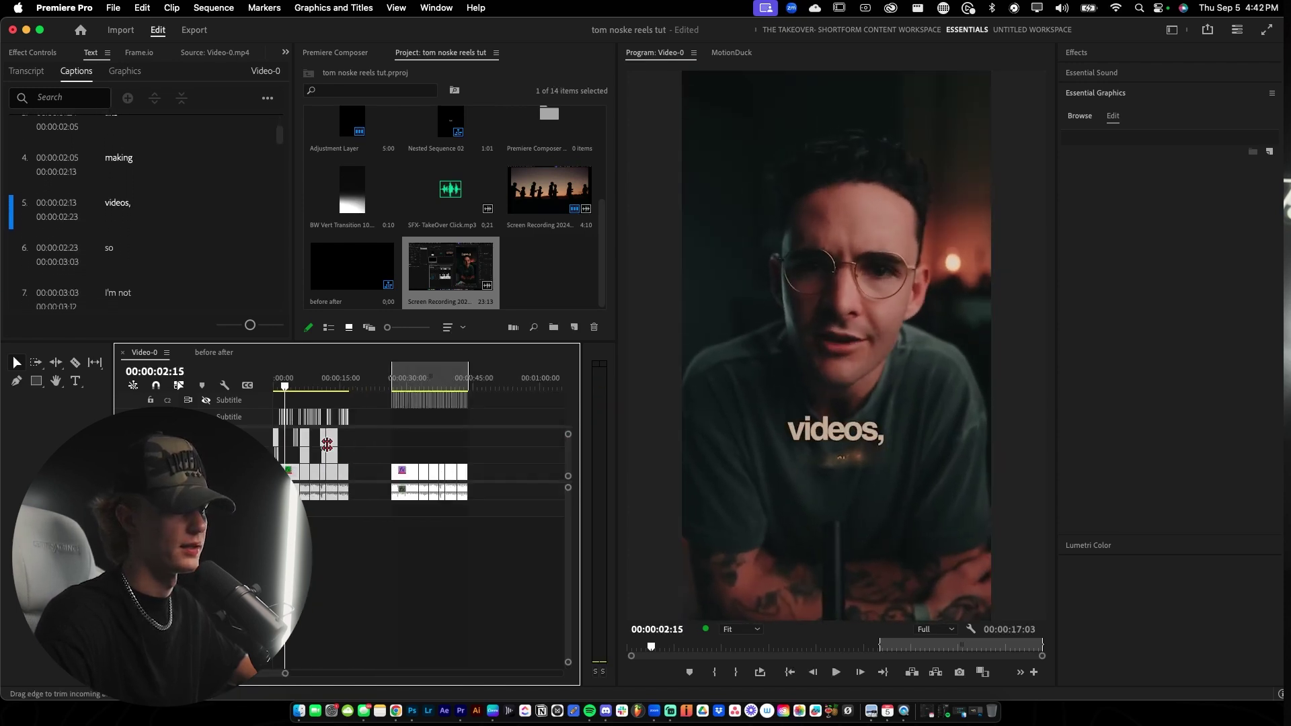
Return to the newly captioned section and turn on the visibility of its subtitle track.
left_click(394, 385)
key("equal")
key("equal")
key("equal")
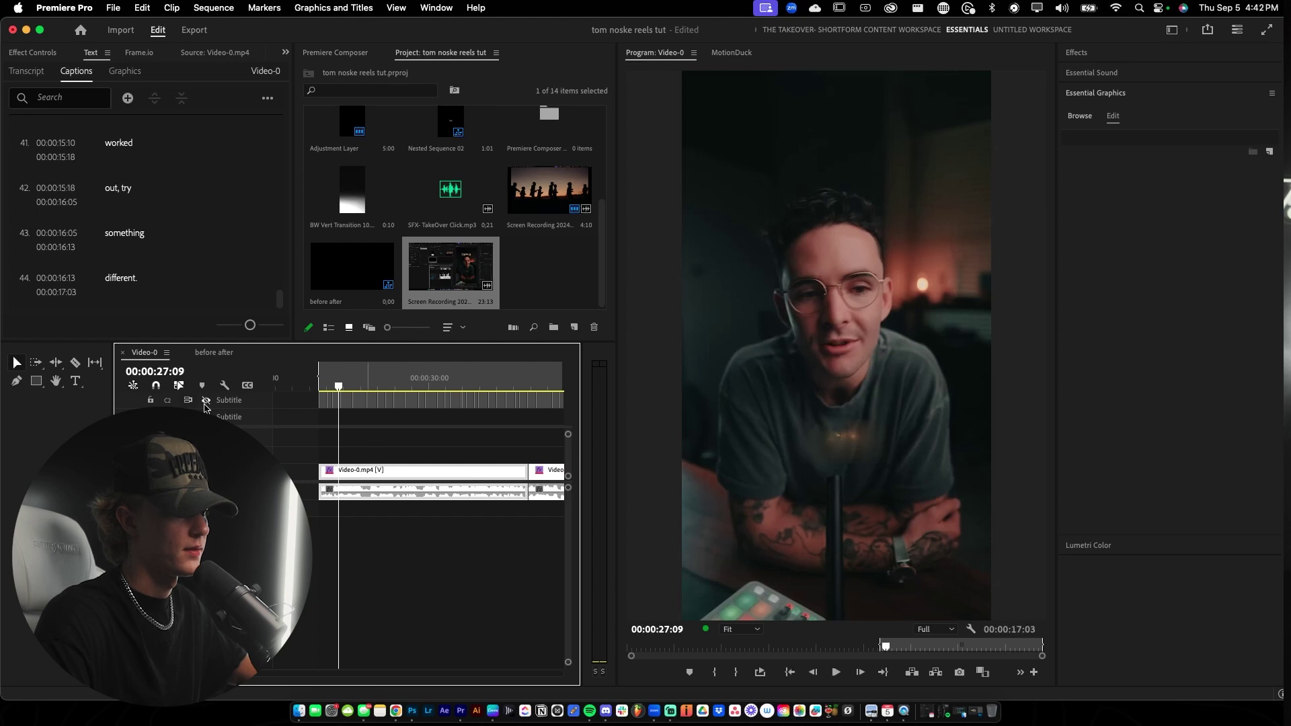
left_click(206, 402)
scroll(368, 426, "up", 3)
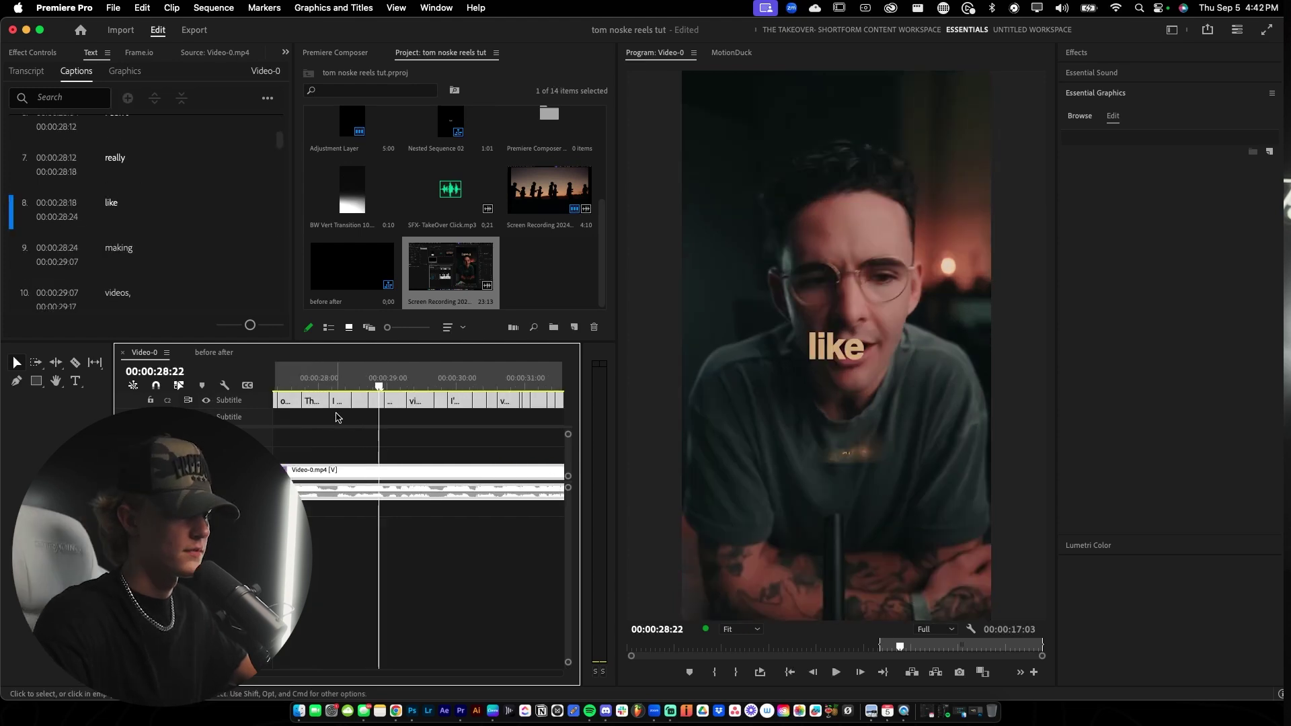
Play back the captions from "online." through "to build" and advance to the caption "an".
key("super+z")
key("super+shift+z")
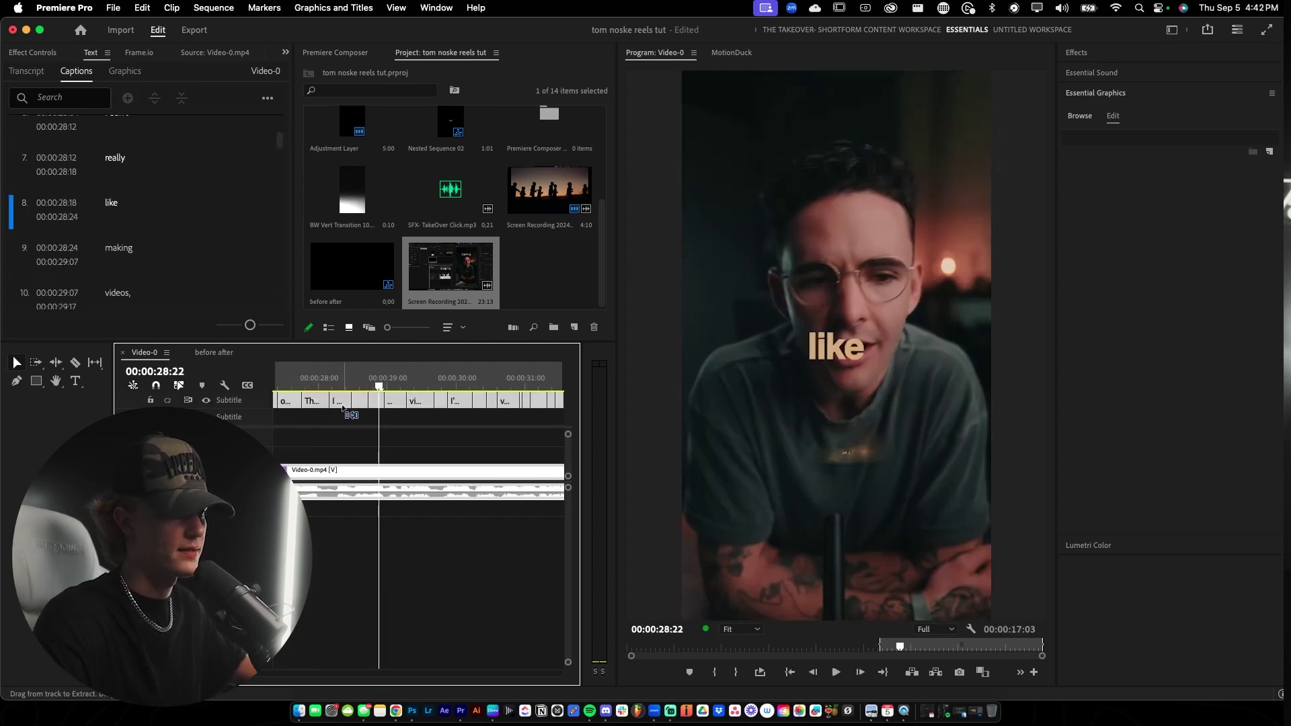
left_click(289, 386)
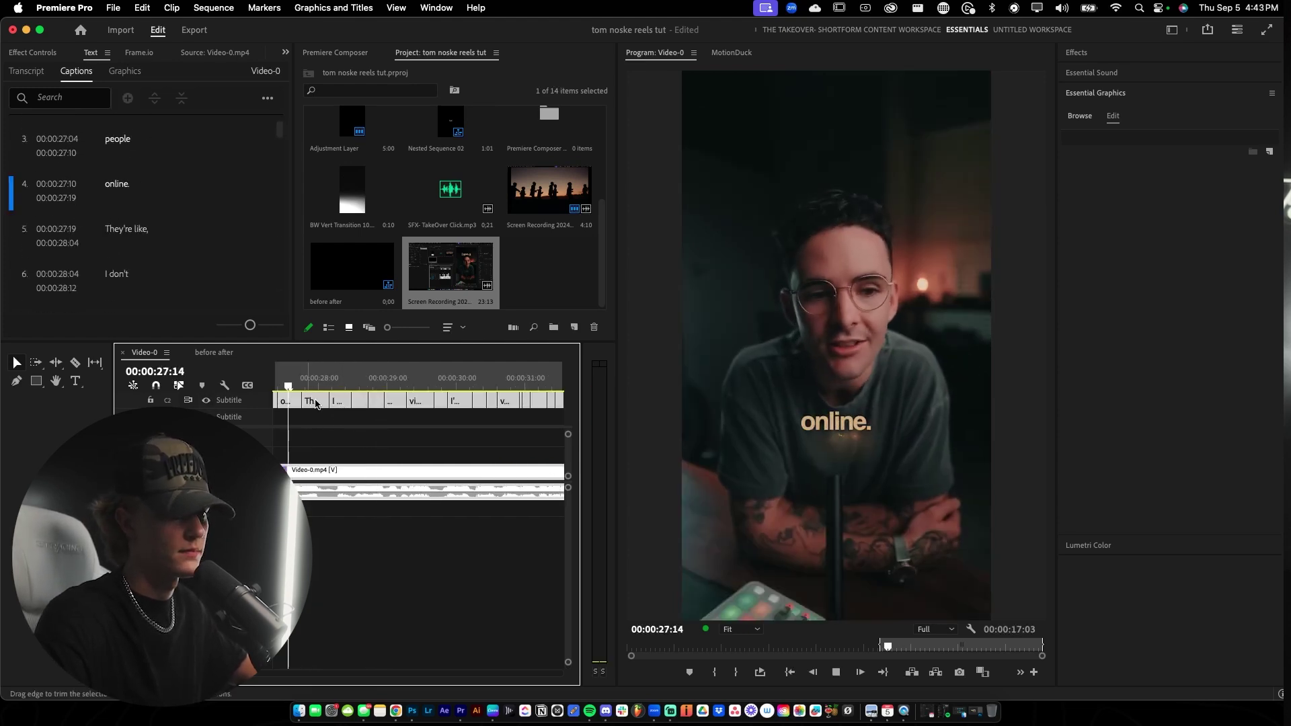
key("space")
scroll(366, 427, "down", 3)
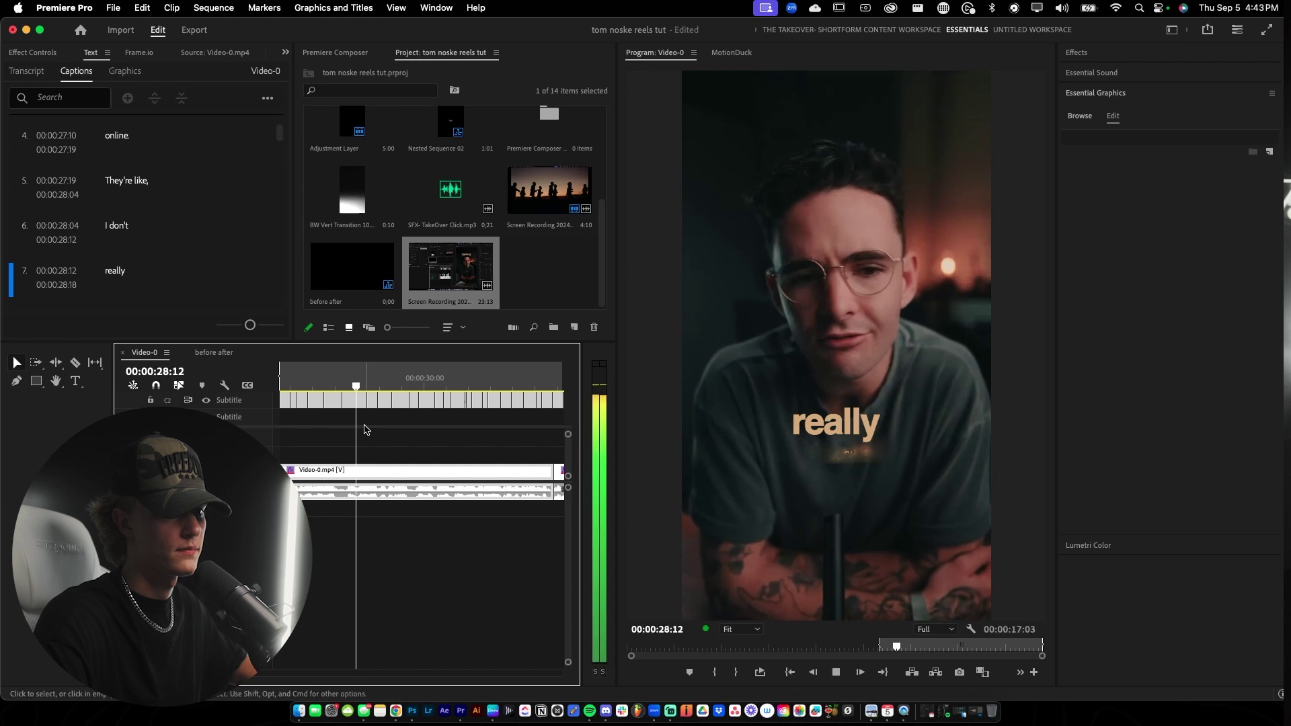
scroll(366, 427, "right", 1)
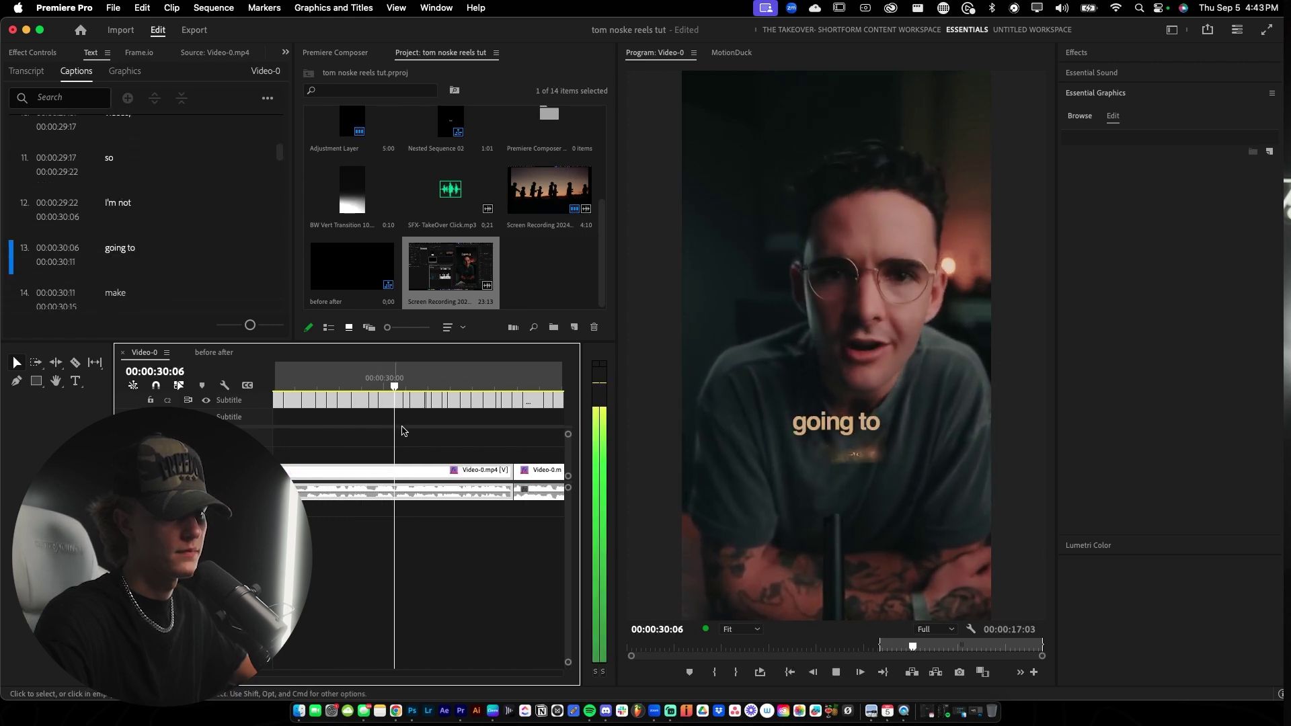
key("space")
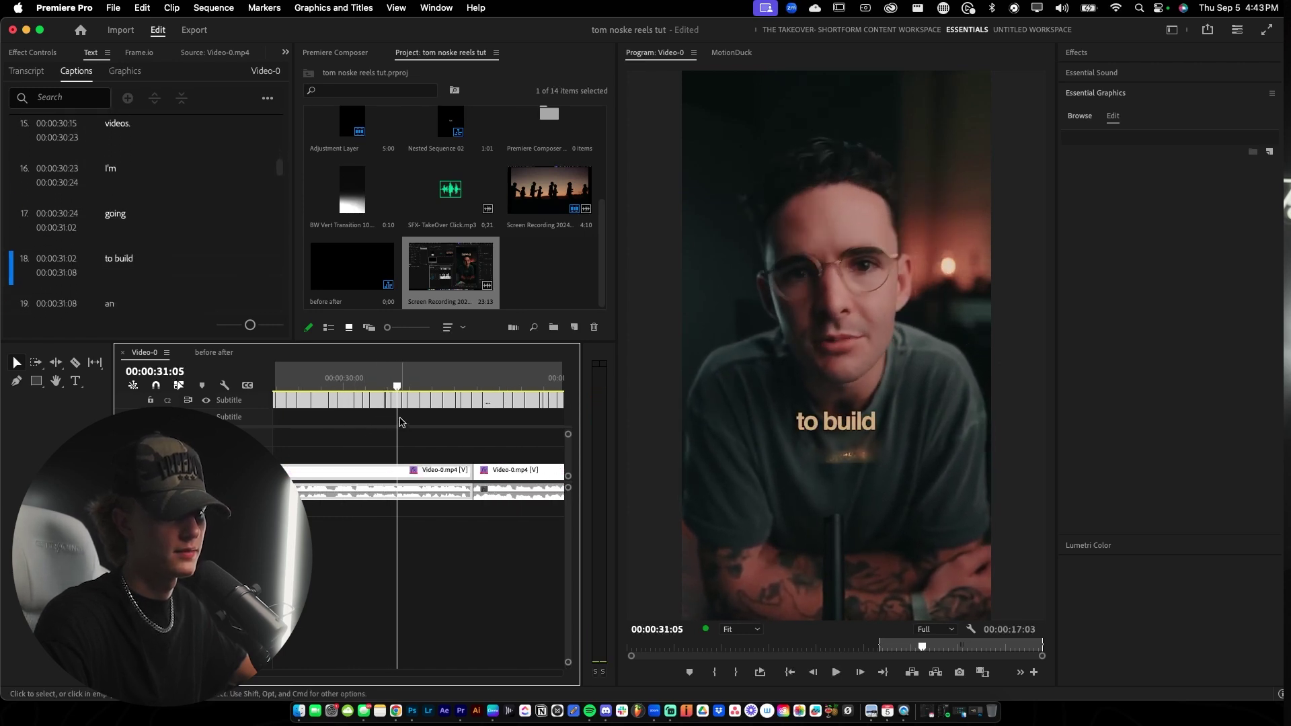
key("Right")
key("Right")
key("Right")
key("Right")
scroll(410, 421, "up", 2)
scroll(401, 418, "right", 2)
key("Right")
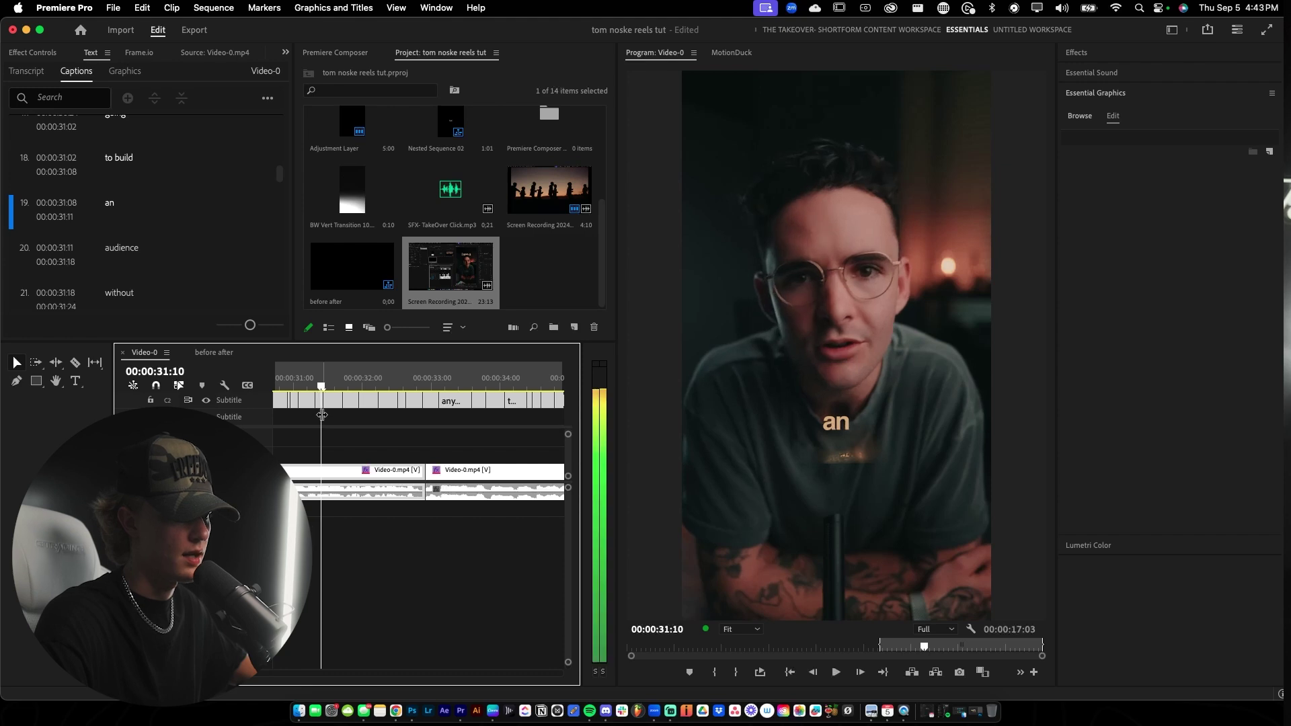
Select the captions from "an" to "like," and set their font size to 126.
scroll(322, 415, "up", 2)
left_click_drag(323, 417, 475, 403)
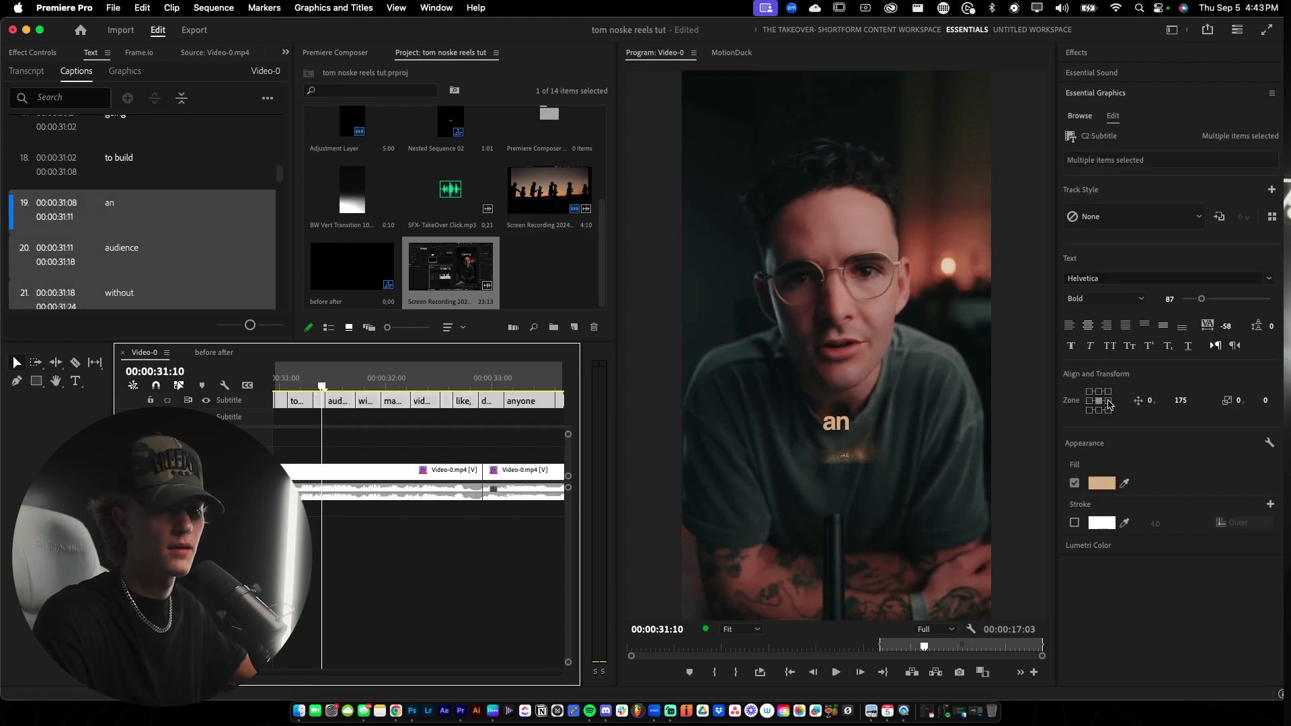
left_click_drag(1202, 299, 1206, 300)
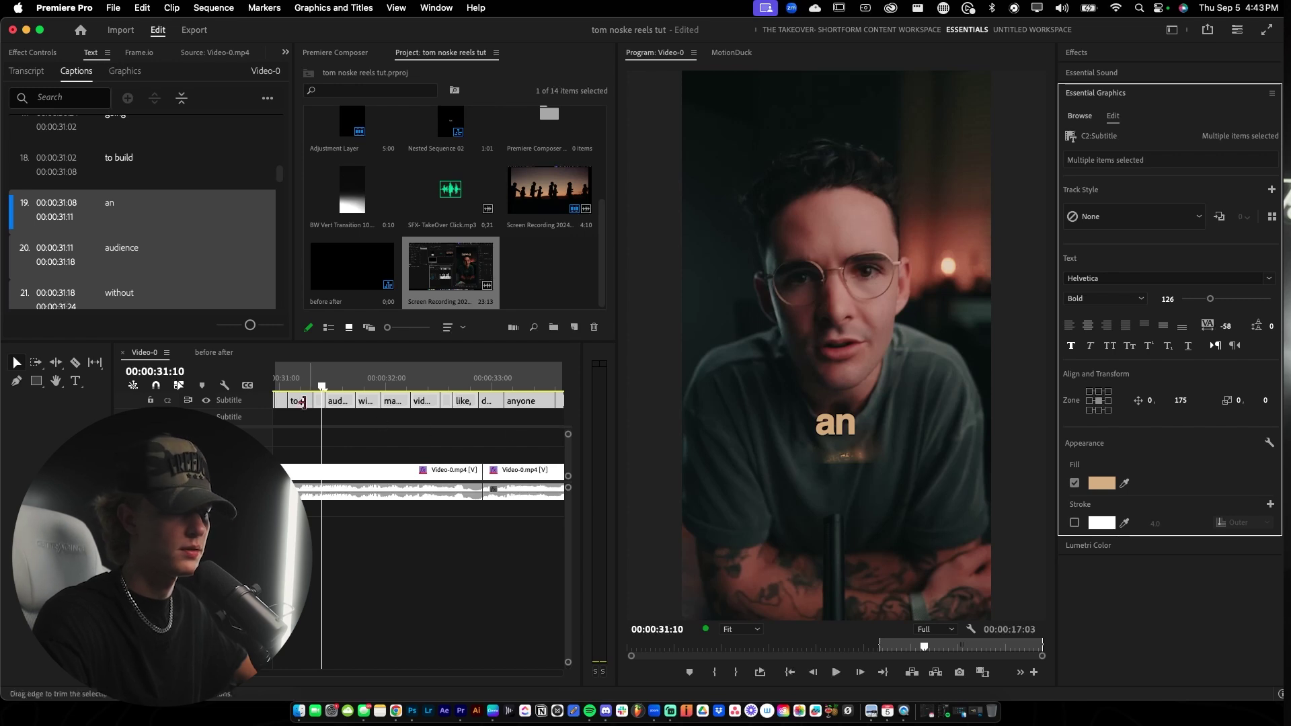
Play back the "audience without making videos" phrase and reposition its enlarged captions to the frame's centre with a vertical offset of 0.
left_click(294, 385)
key("space")
scroll(364, 442, "down", 1)
key("c")
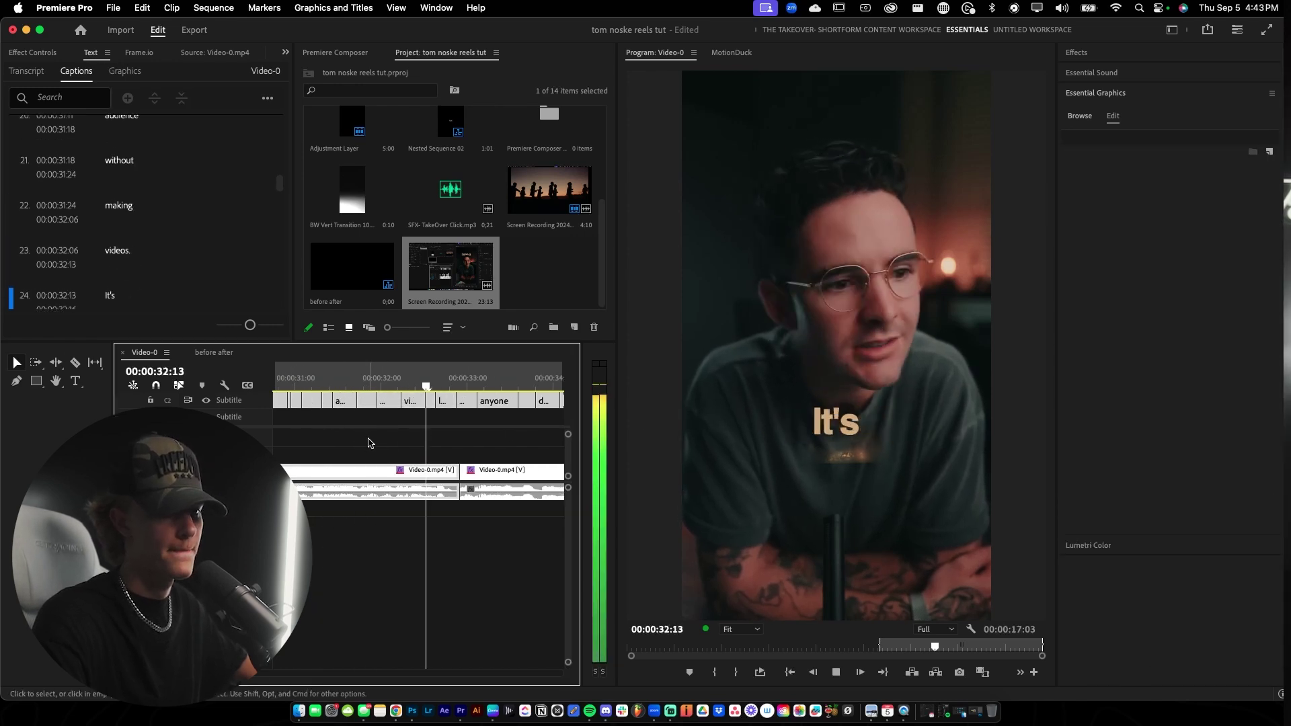
key("space")
key("equal")
key("v")
left_click_drag(319, 415, 505, 403)
key("minus")
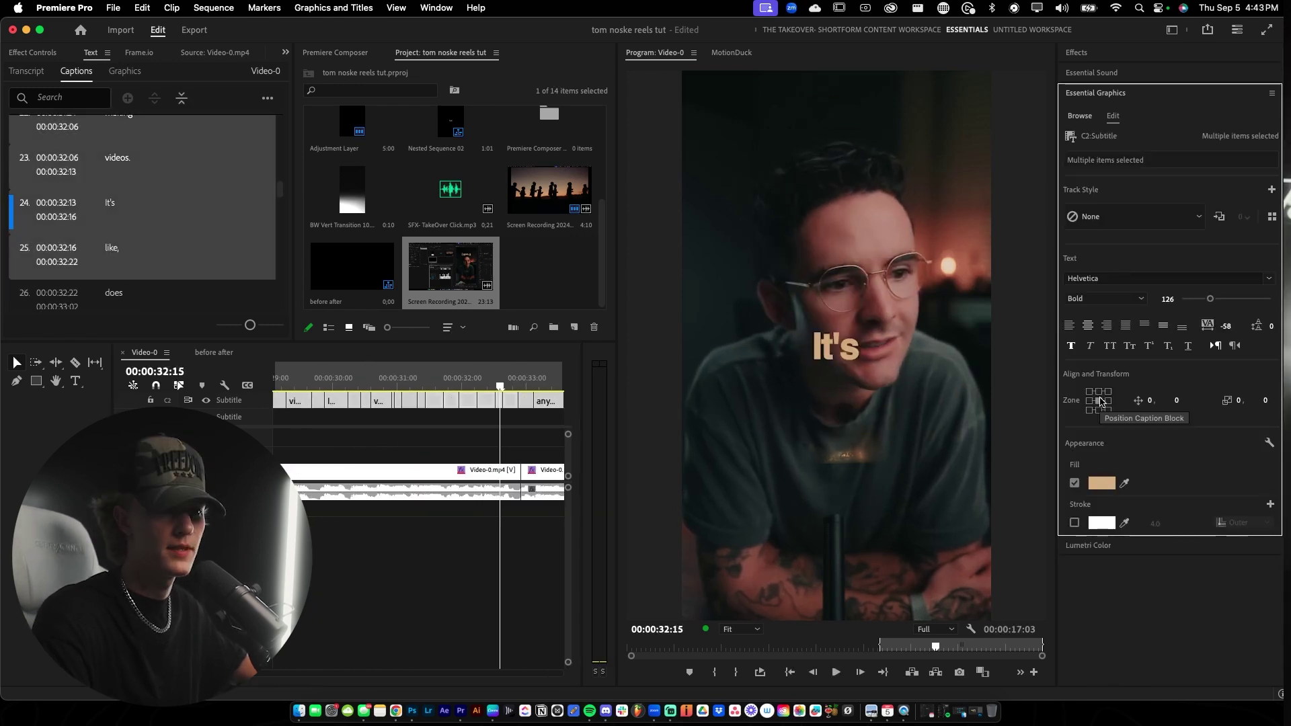
key("equal")
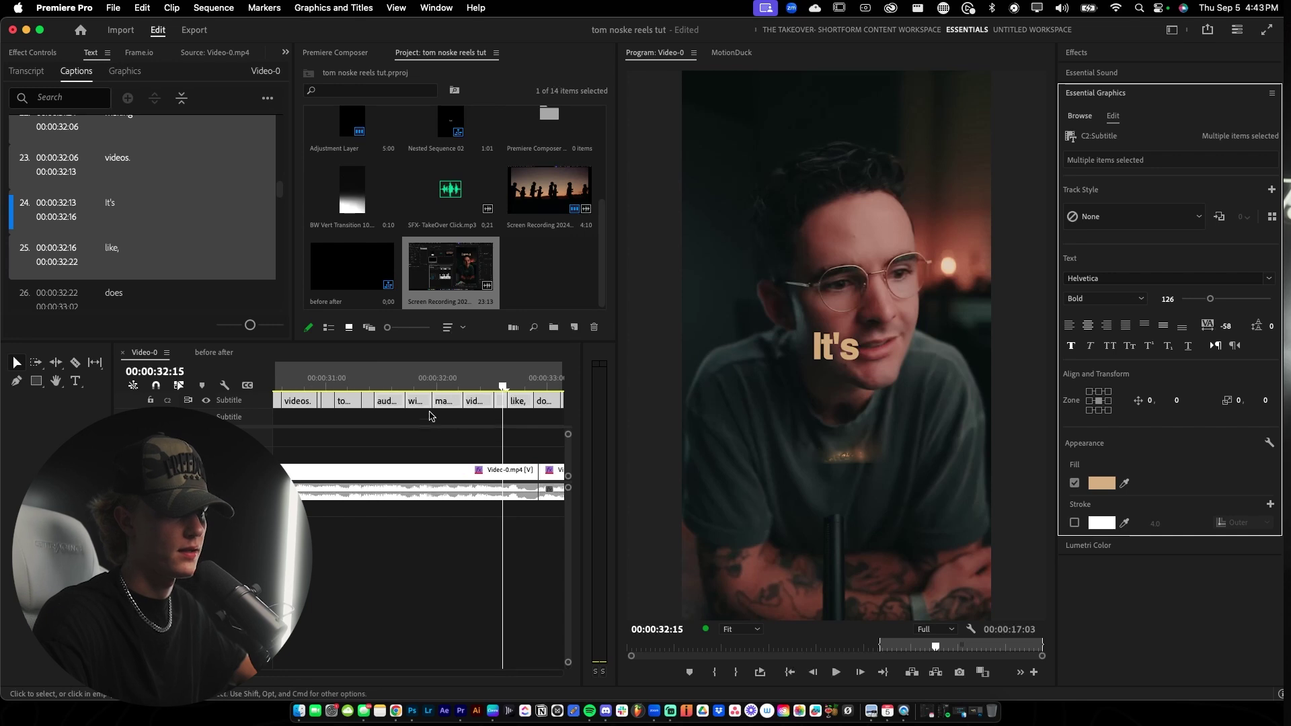
Upgrade the captions from "audience" to "like," to graphic clips above the footage.
left_click_drag(388, 415, 519, 403)
left_click(331, 8)
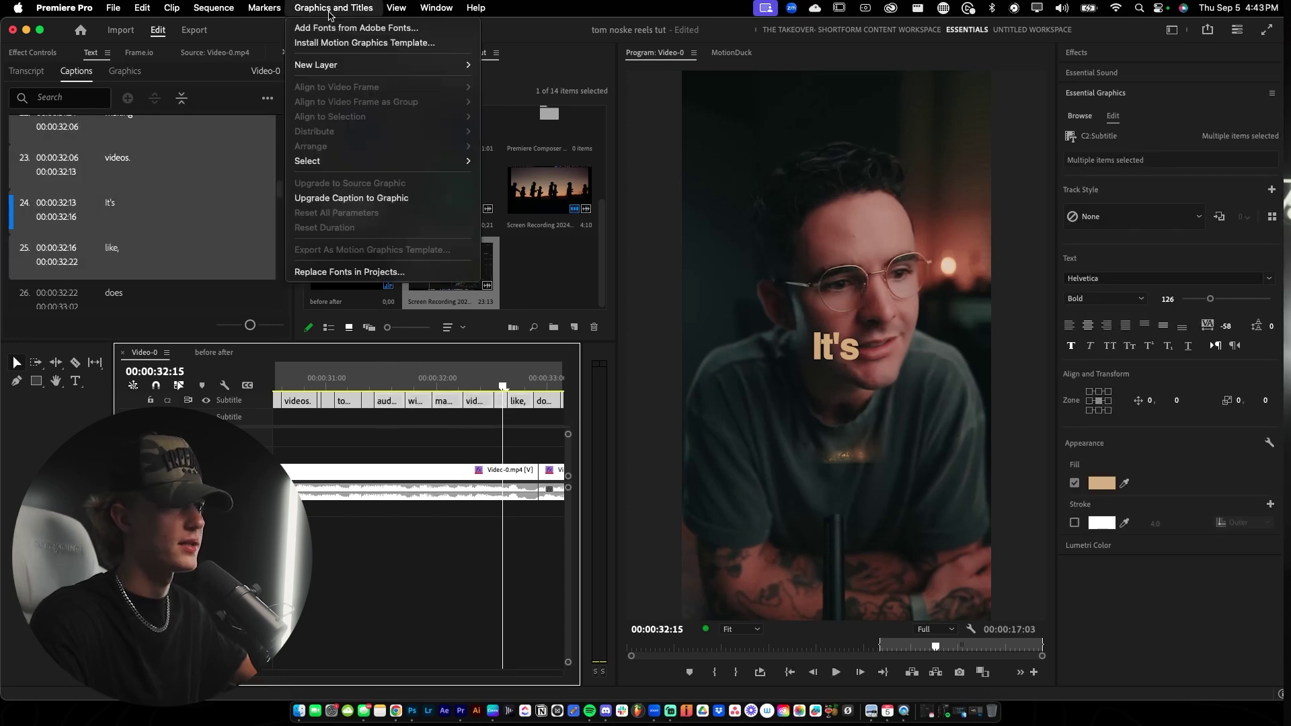
left_click(357, 204)
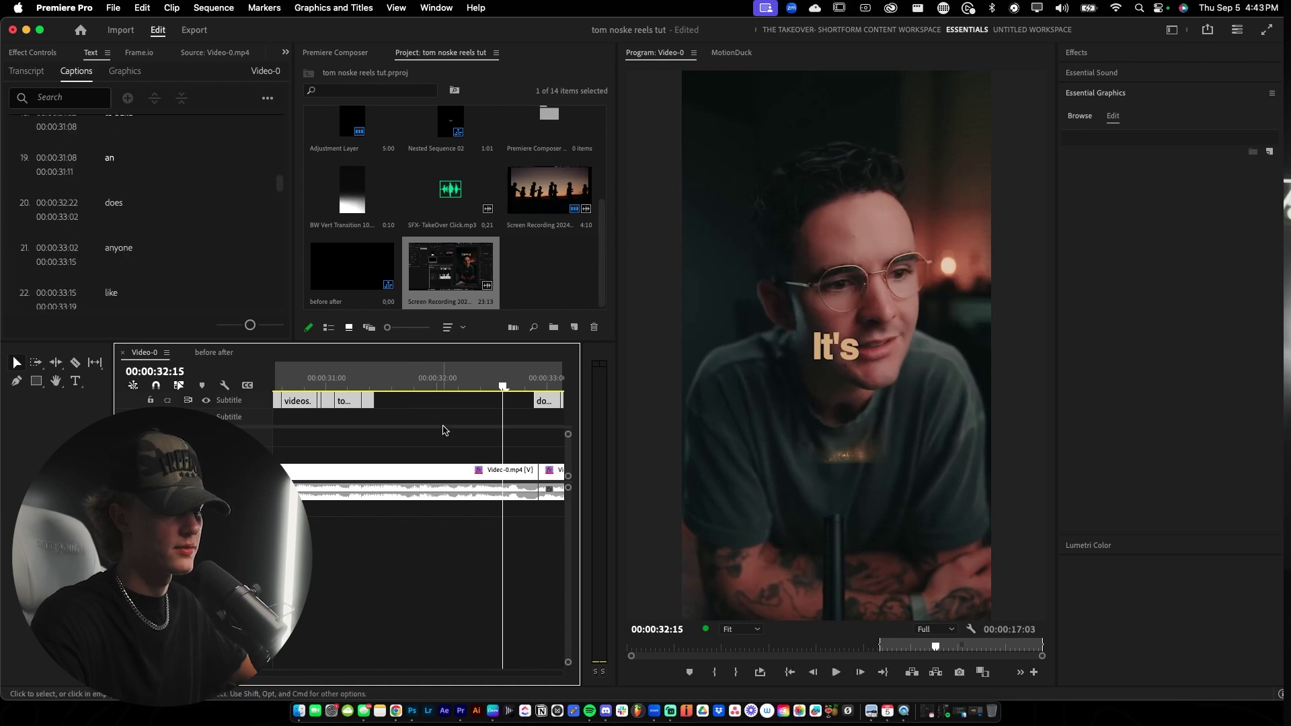
key("grave")
left_click_drag(259, 184, 416, 215)
key("grave")
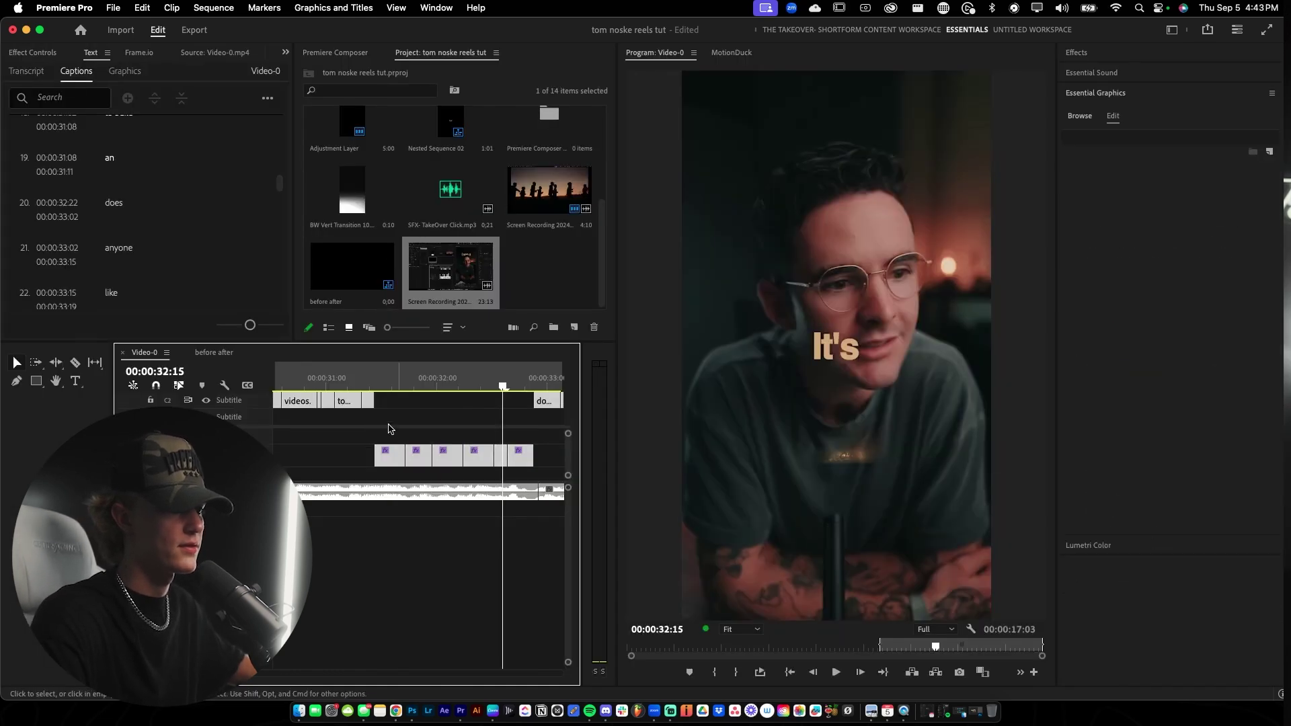
Nest the upgraded graphic clips from "audience" to "like," into a single sequence under the suggested name.
left_click(390, 438)
left_click_drag(354, 449, 447, 452)
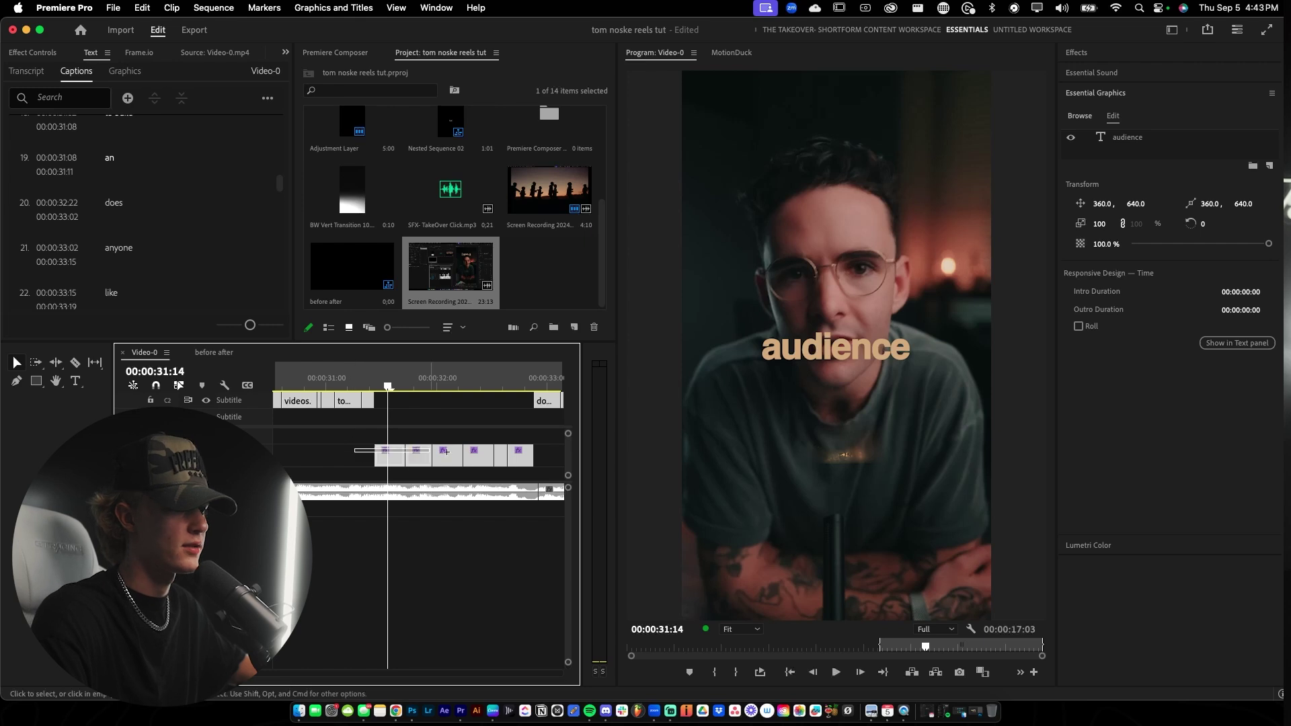
left_click_drag(525, 455, 526, 457)
right_click(519, 464)
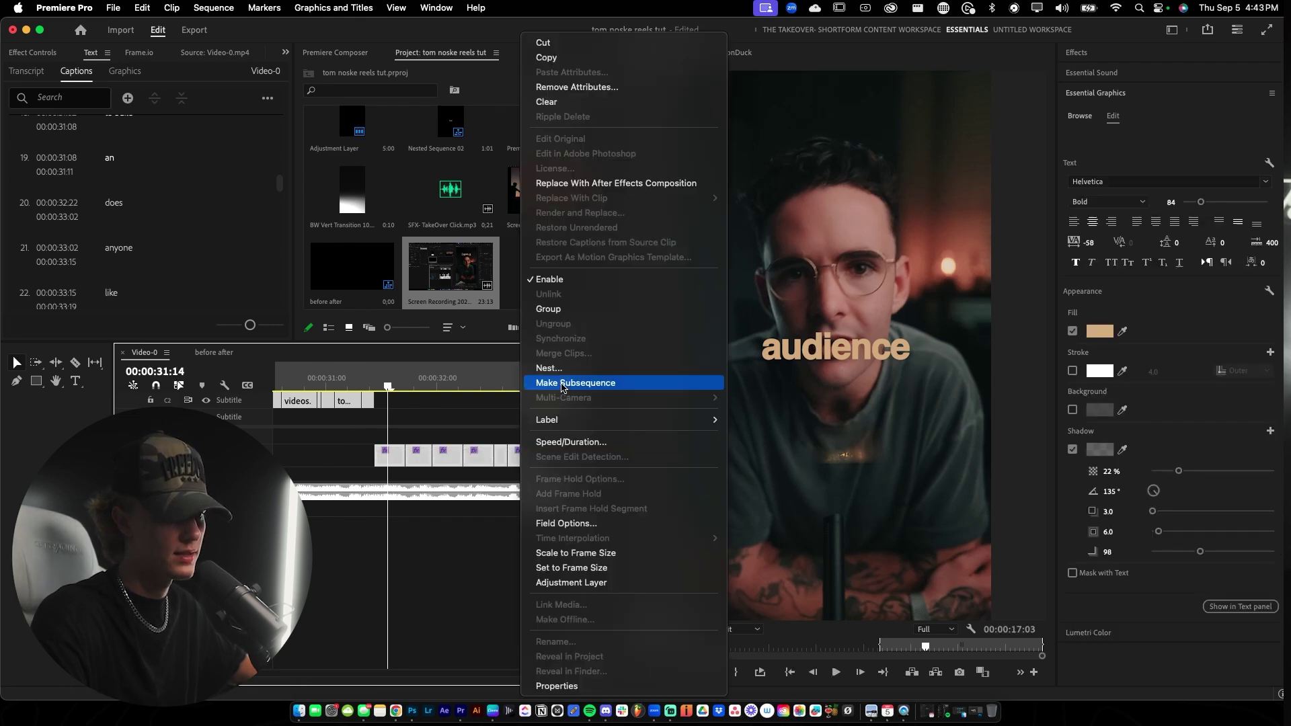
left_click(559, 382)
left_click(678, 378)
Set the nested caption clip's blend mode to Difference and play back that phrase.
left_click(32, 53)
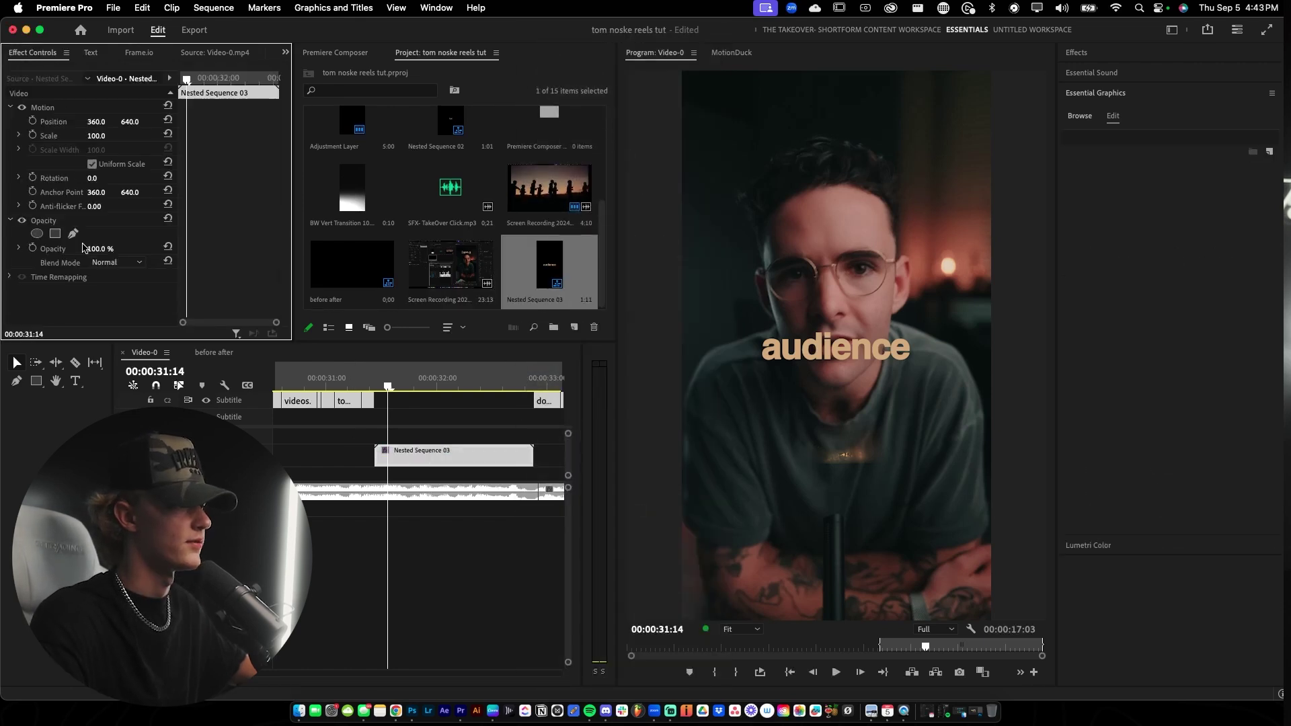
left_click(115, 262)
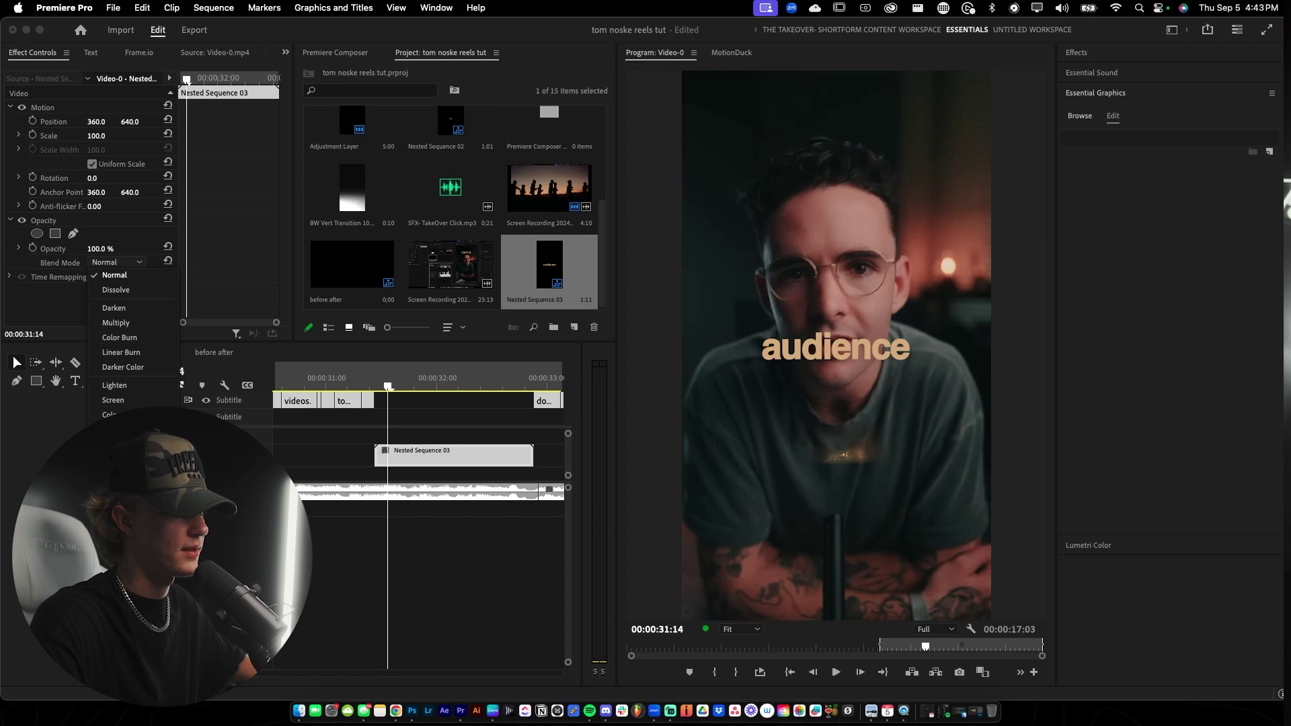
left_click(118, 570)
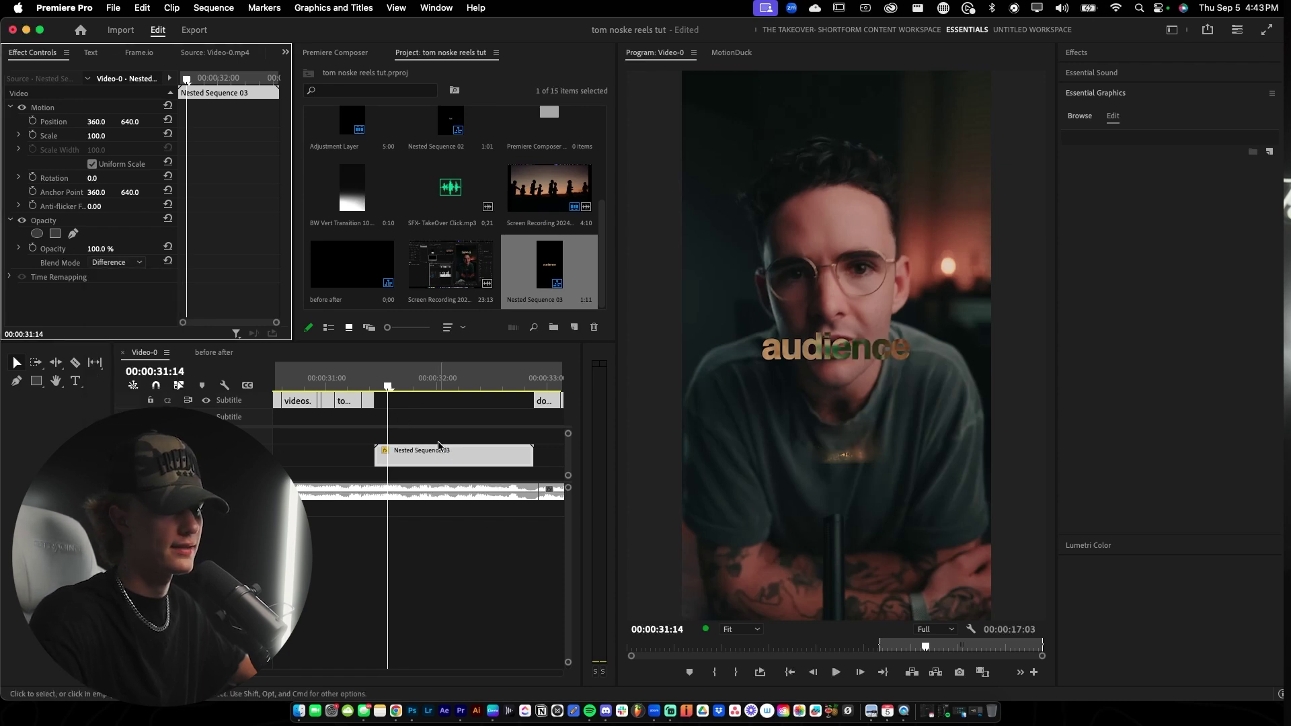
scroll(438, 447, "down", 1)
left_click(348, 428)
key("space")
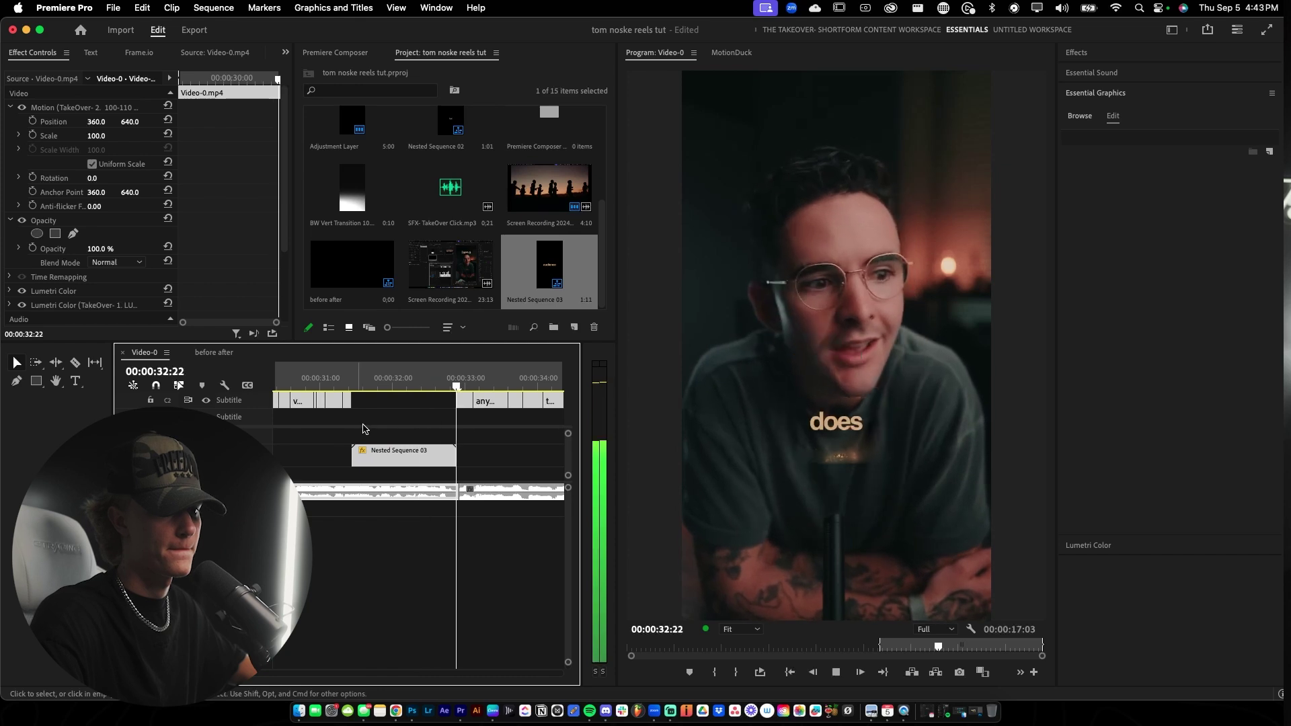
Inside the nested caption sequence, set the font size of "It's" and "like," to 58 and play it back.
double_click(431, 455)
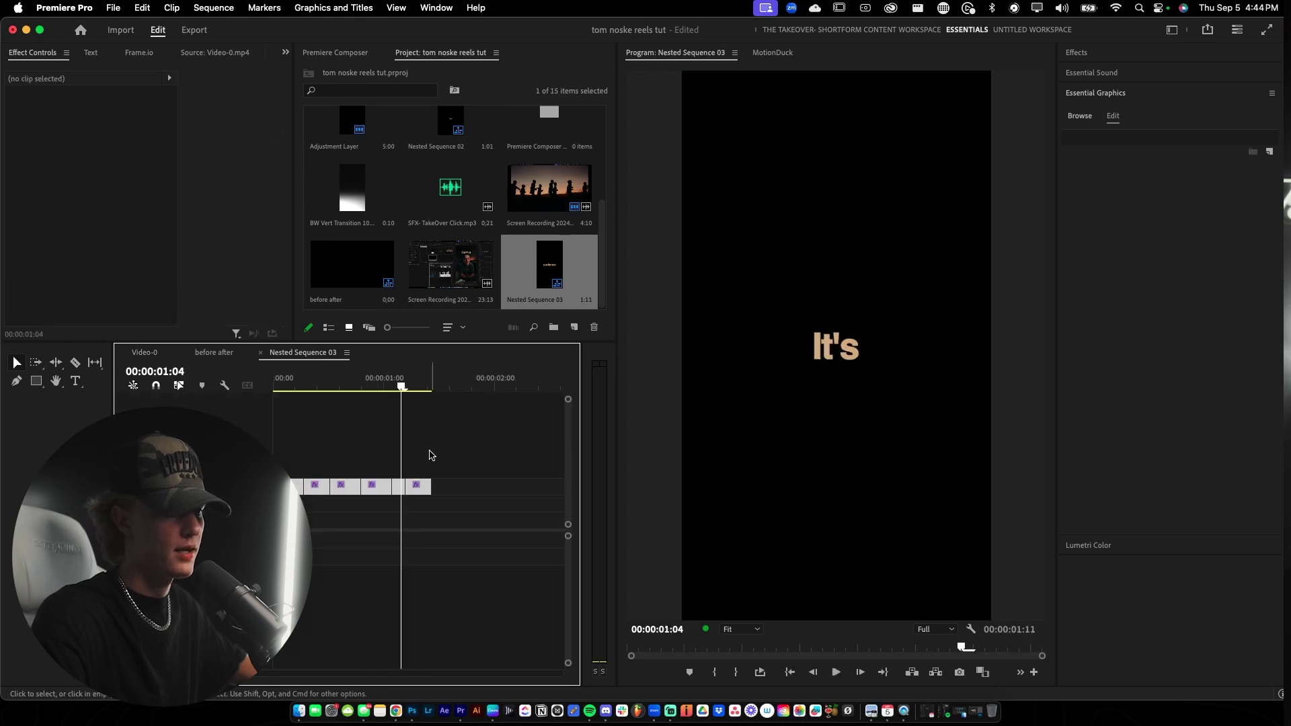
scroll(390, 481, "up", 3)
left_click_drag(416, 485, 442, 493)
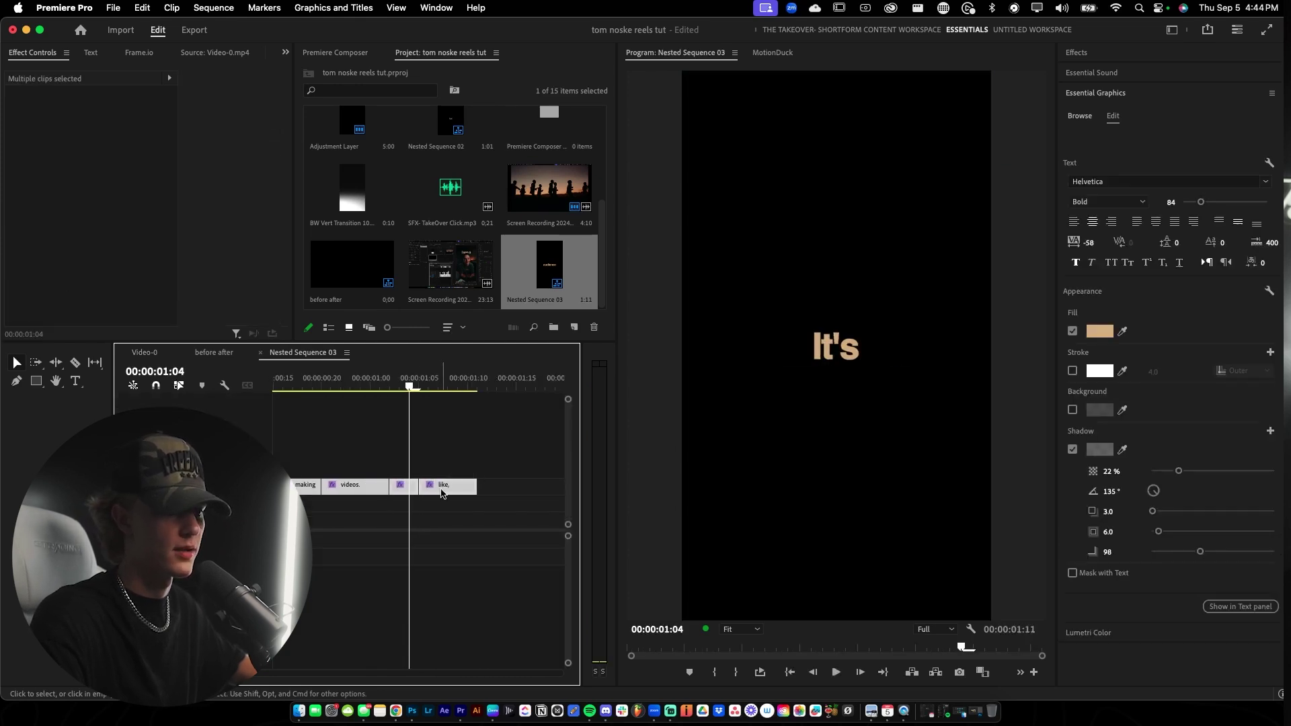
left_click_drag(1201, 203, 1195, 203)
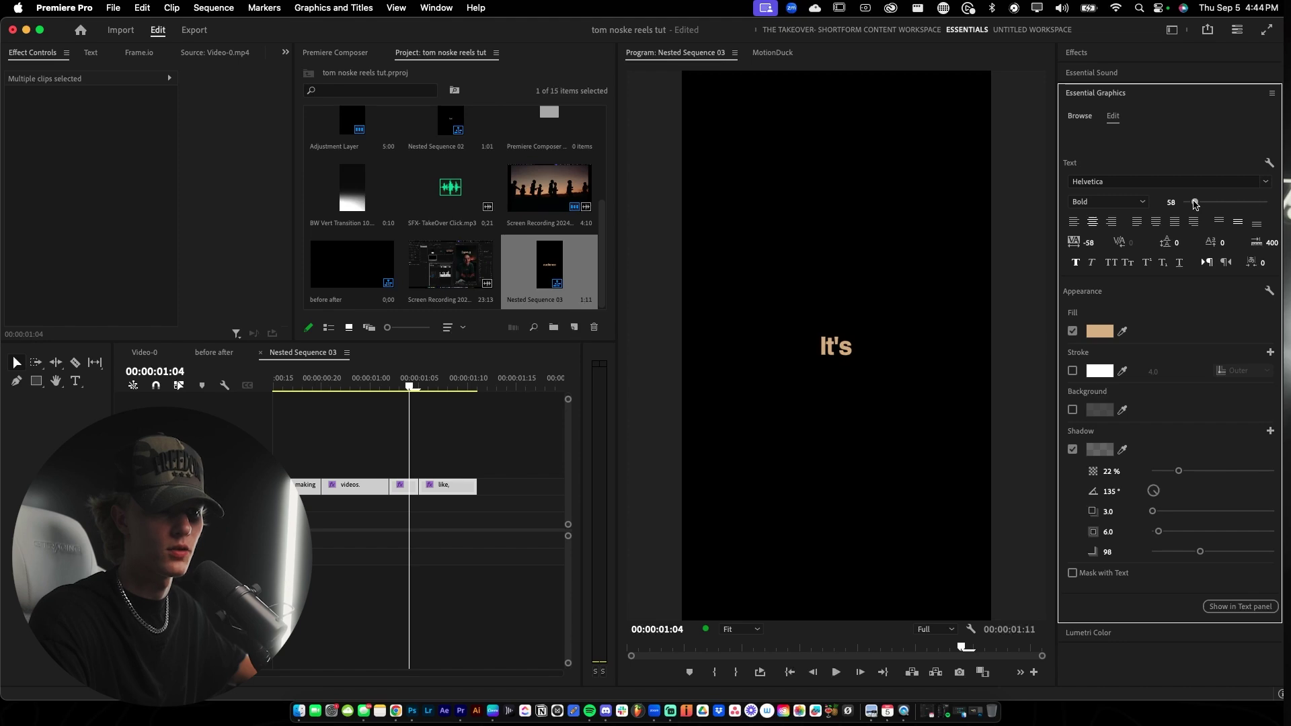
left_click_drag(470, 383, 268, 395)
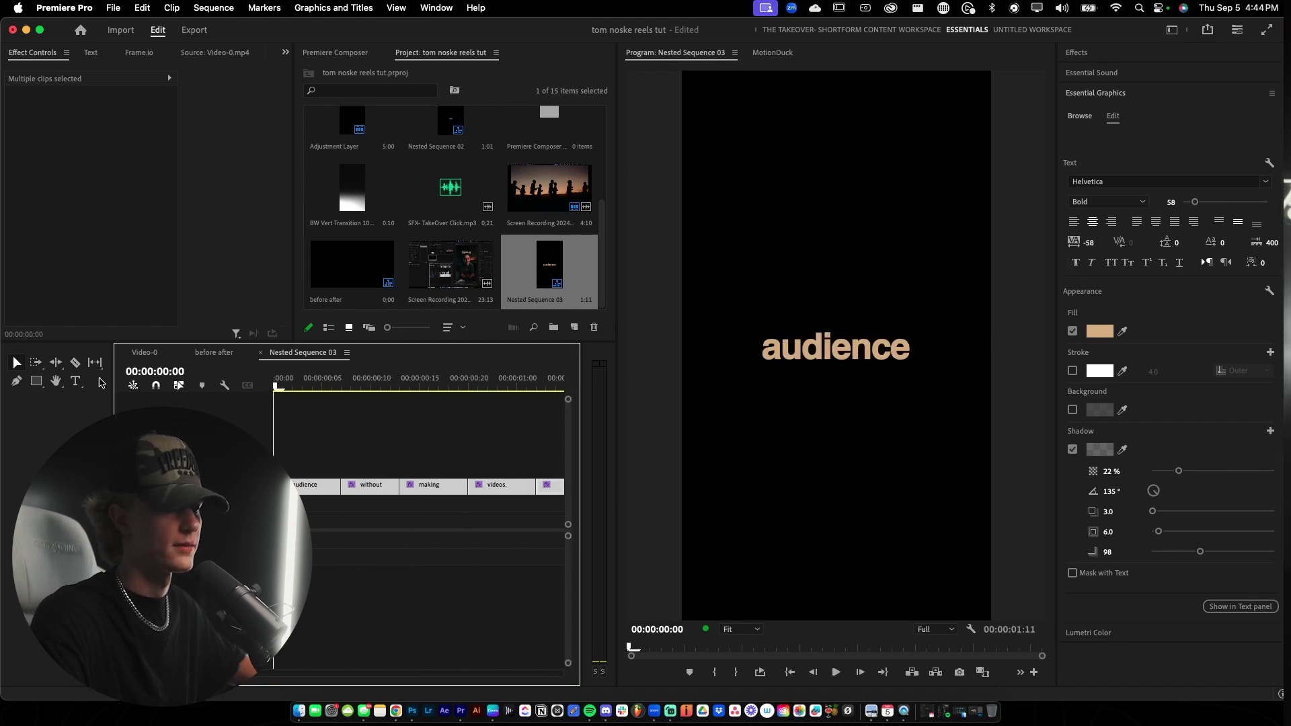
key("space")
scroll(369, 460, "down", 3)
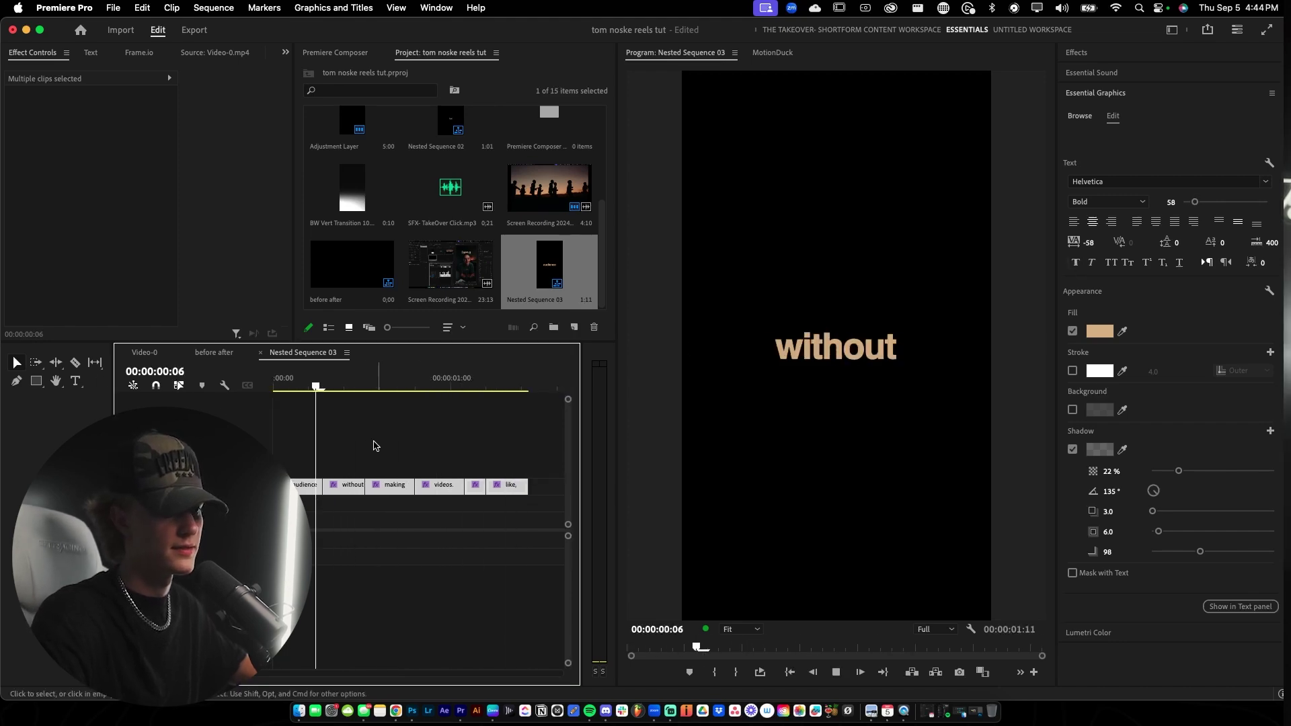
Return to the Video-0 sequence, review the phrase, and centre the captions from "I'm" to "an" with a vertical offset of 0.
left_click(144, 353)
key("space")
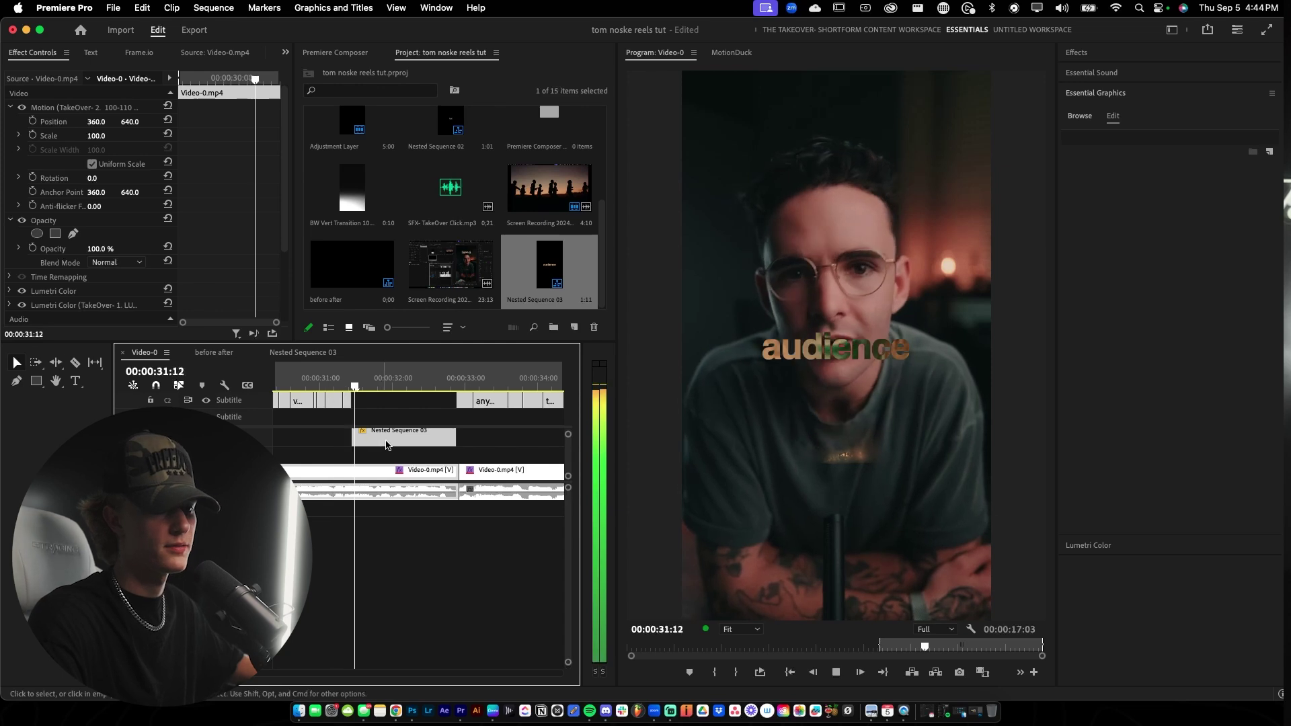
left_click(318, 388)
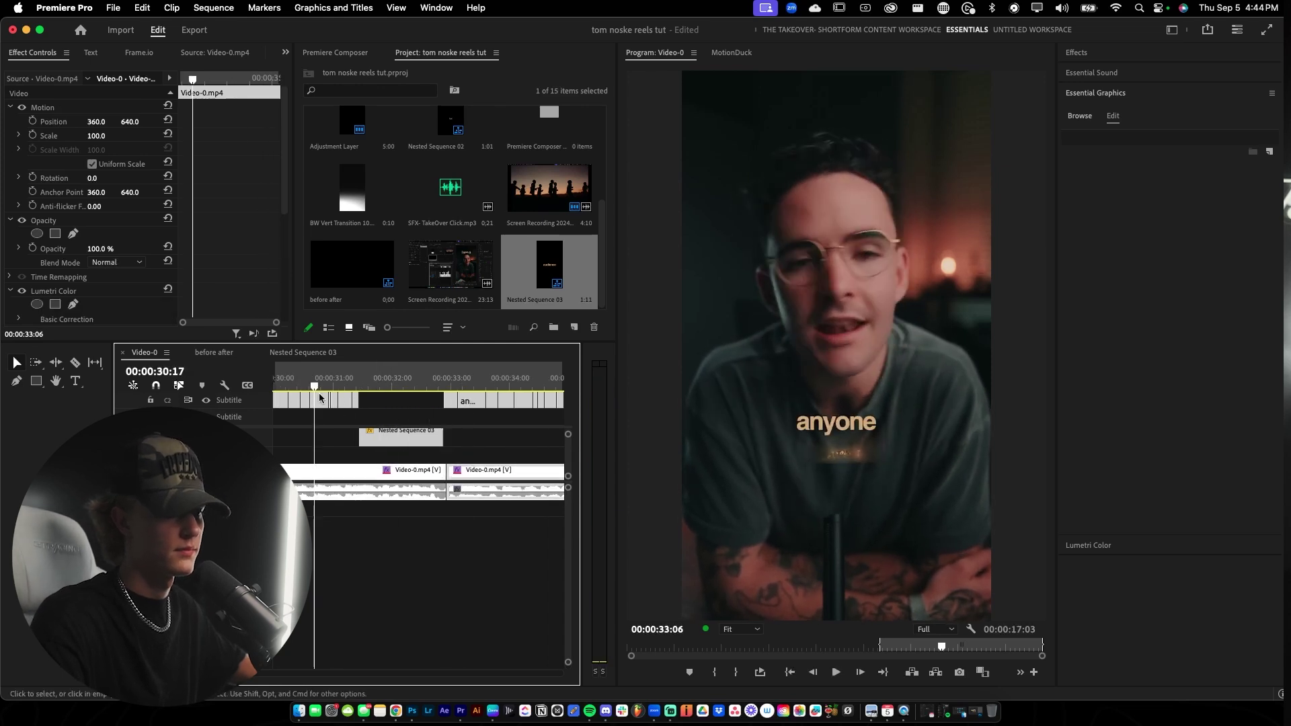
key("space")
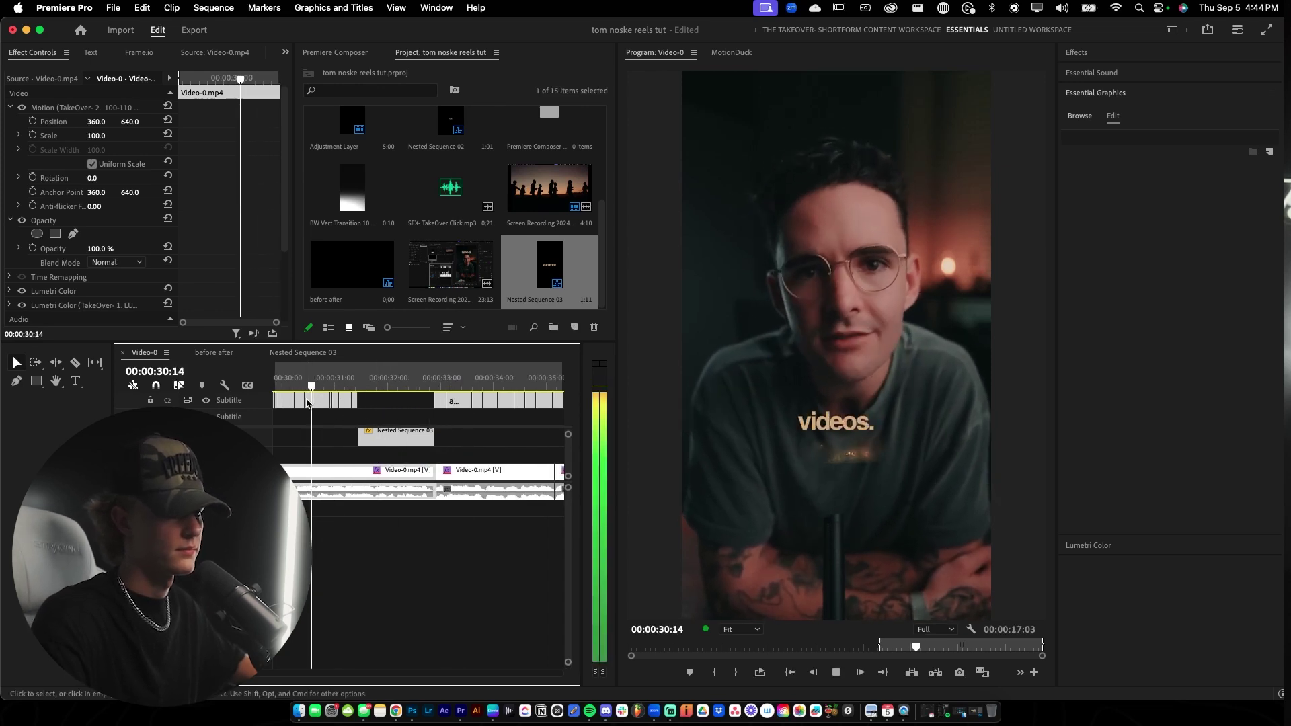
key("space")
scroll(307, 408, "up", 5)
left_click_drag(409, 416, 504, 401)
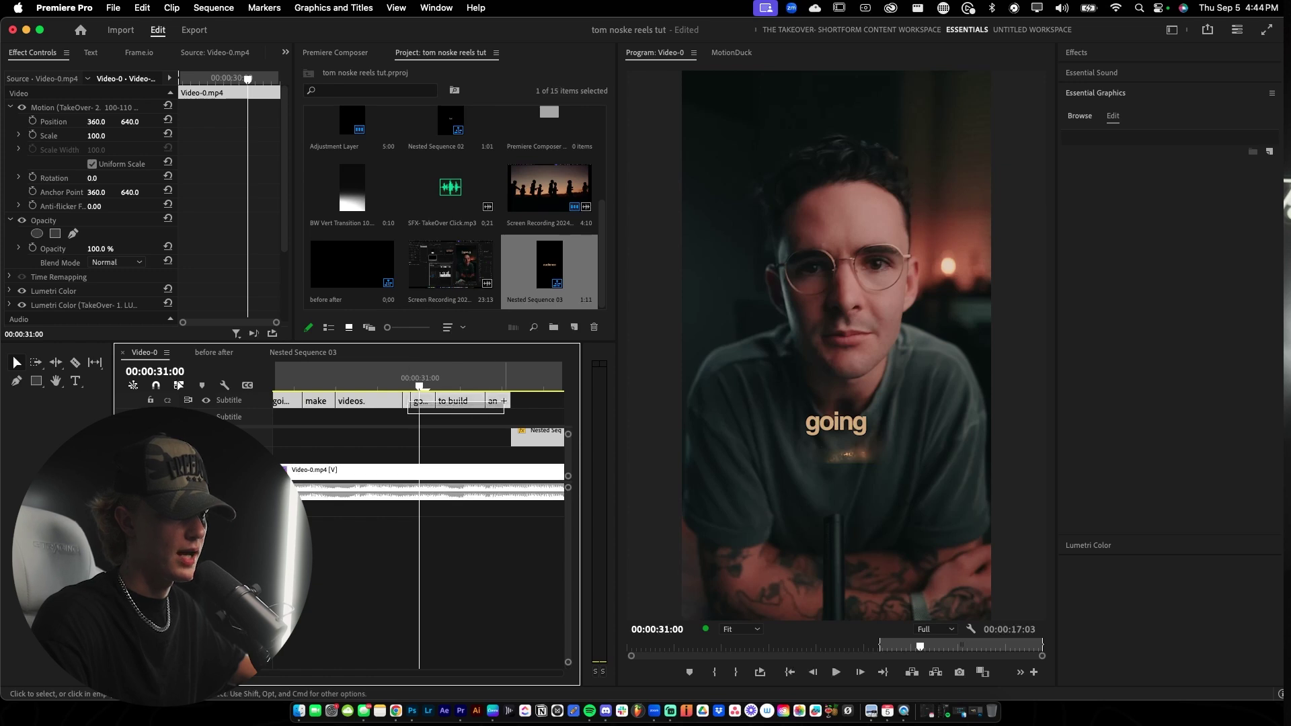
left_click(1099, 392)
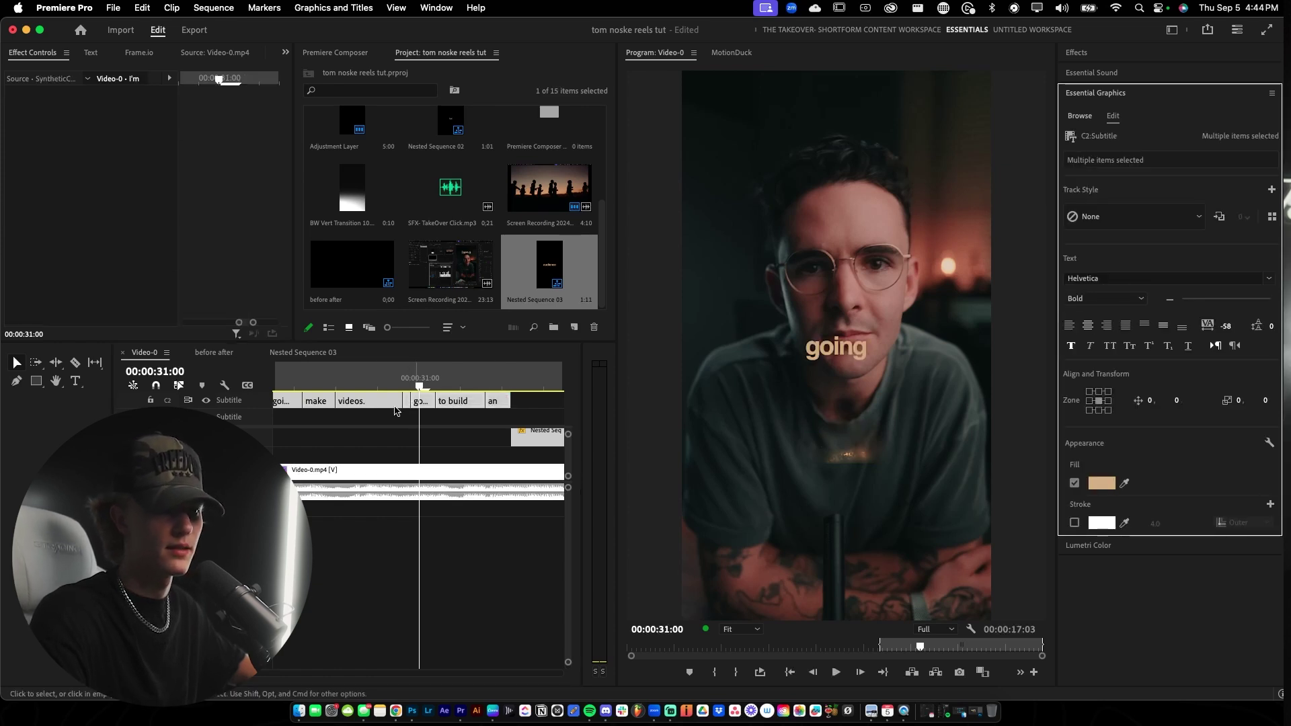
Play back from the caption "make" past the nested clip to check the centred captions and blended text.
left_click(318, 380)
key("space")
scroll(366, 437, "down", 8)
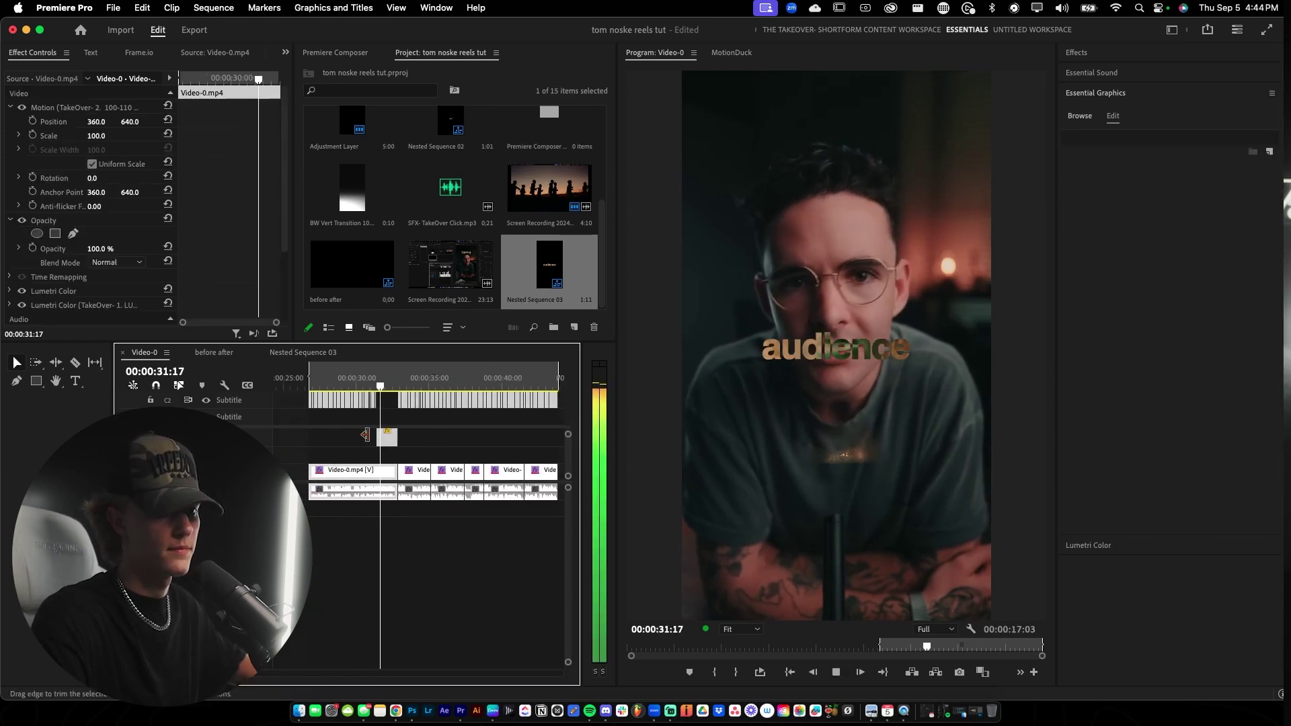
key("minus")
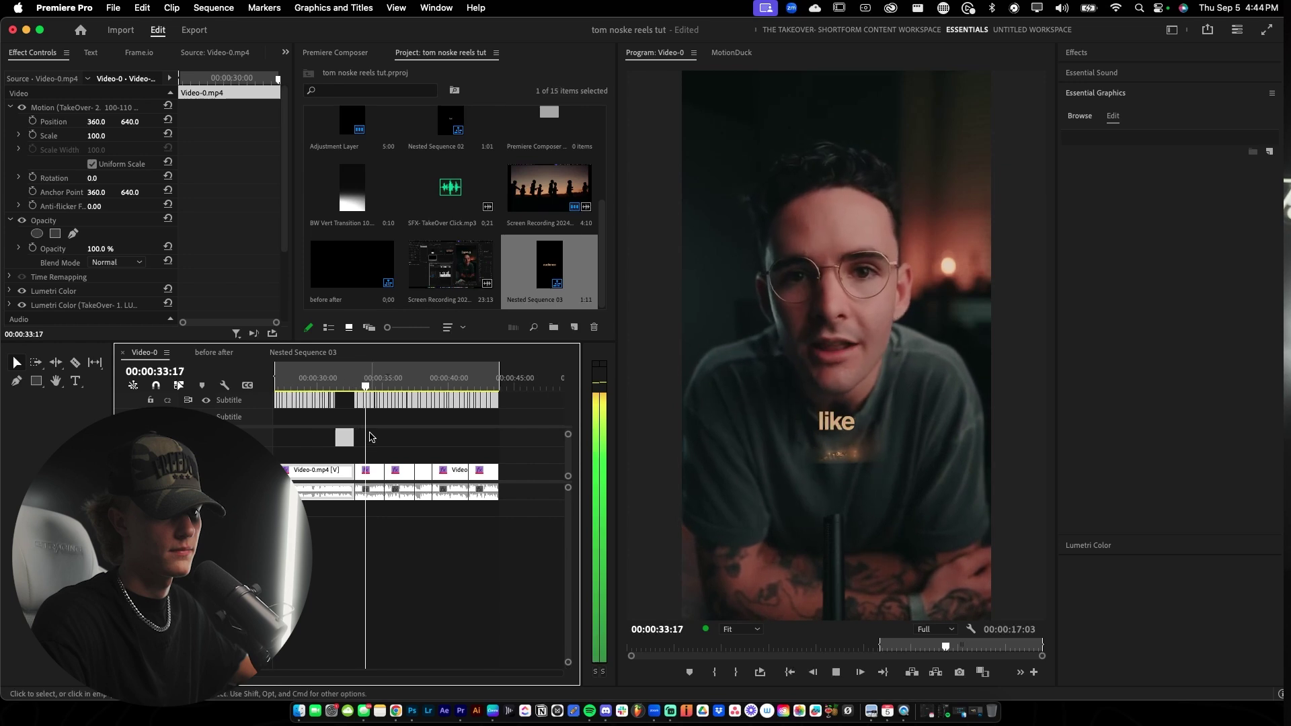
key("space")
scroll(346, 412, "up", 8)
Delete the "It's" and "like," clips inside the nested caption sequence and return to the Video-0 sequence.
left_click(354, 381)
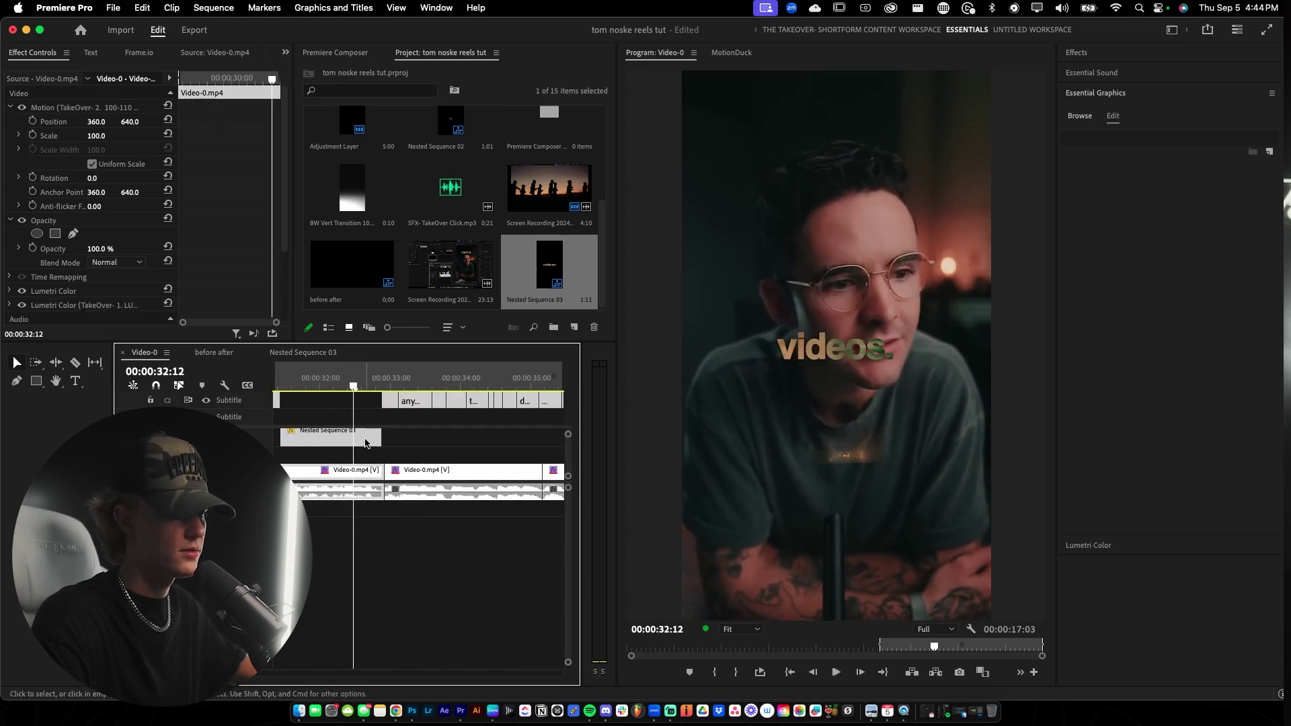
double_click(366, 442)
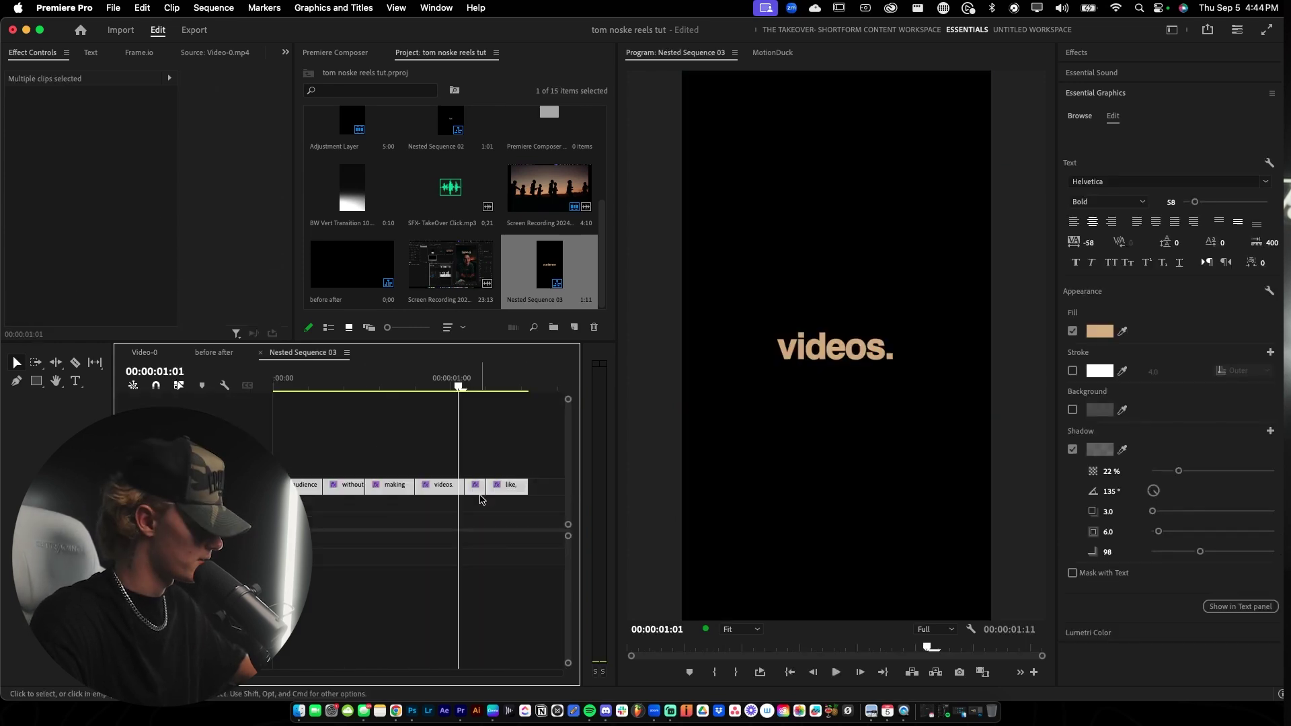
left_click_drag(471, 473, 511, 489)
key("Delete")
key("shift+3")
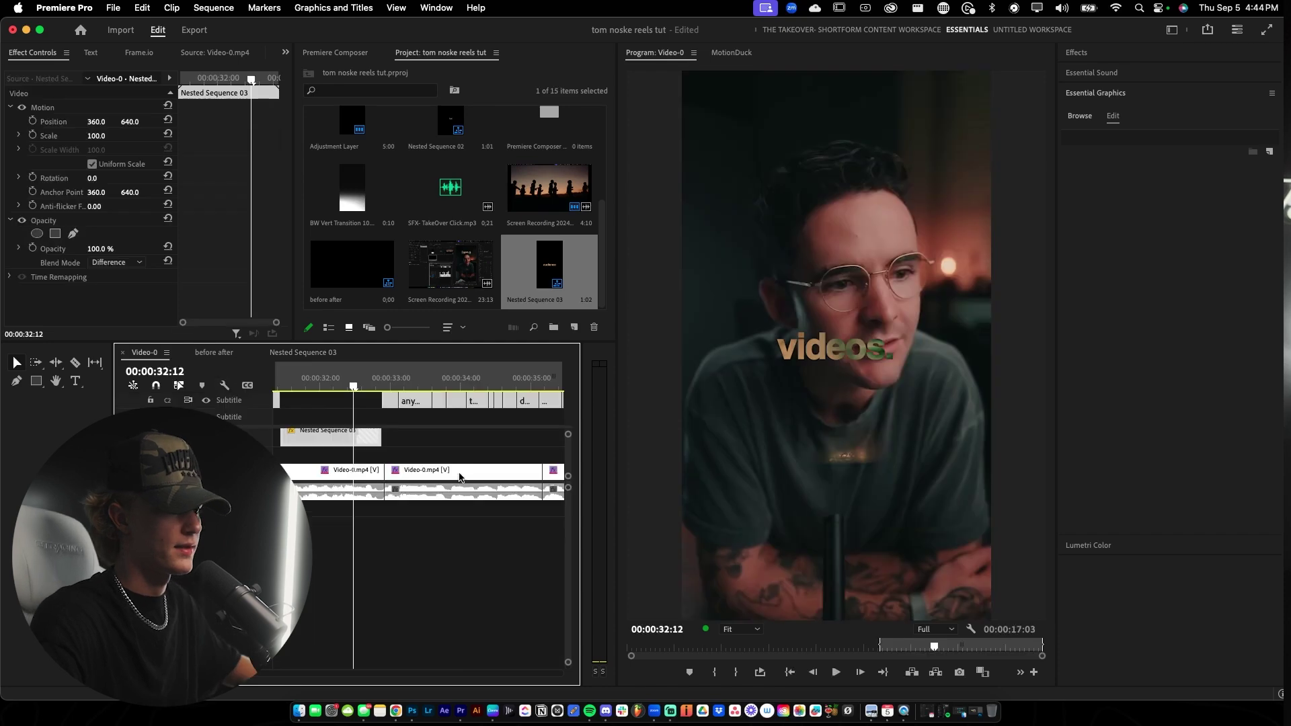
Shorten the nested caption clip to end after "videos.", paste the "It's" and "like," clips behind it, and play back the result.
left_click_drag(377, 432, 380, 437)
scroll(368, 430, "up", 2)
left_click_drag(351, 386, 350, 384)
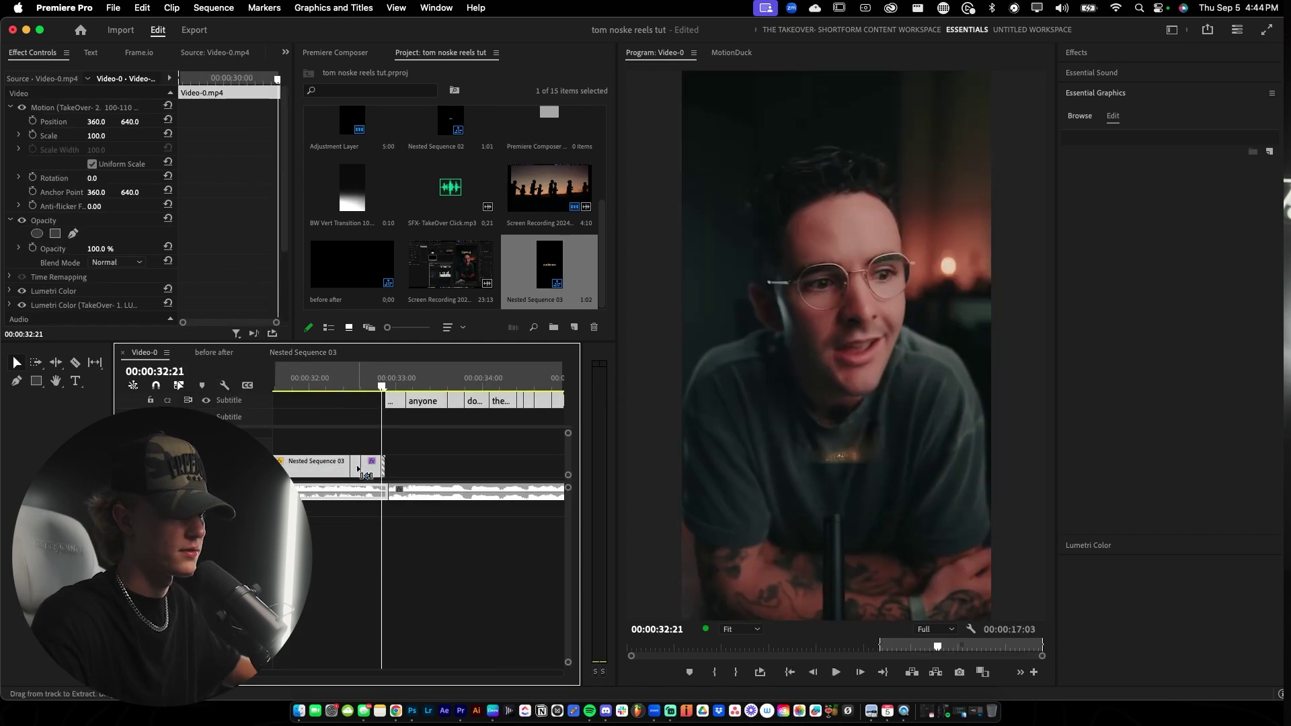
key("super+z")
key("Right")
key("super+v")
left_click_drag(380, 388, 310, 387)
key("space")
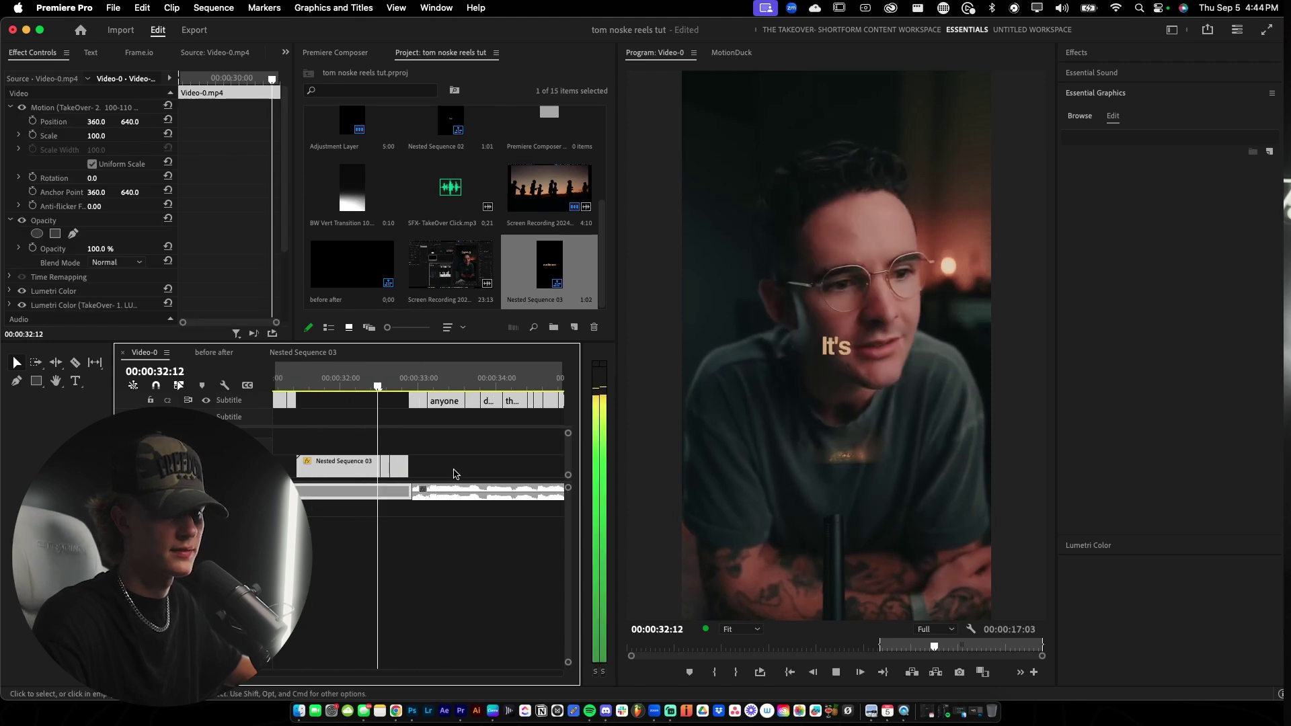
key("space")
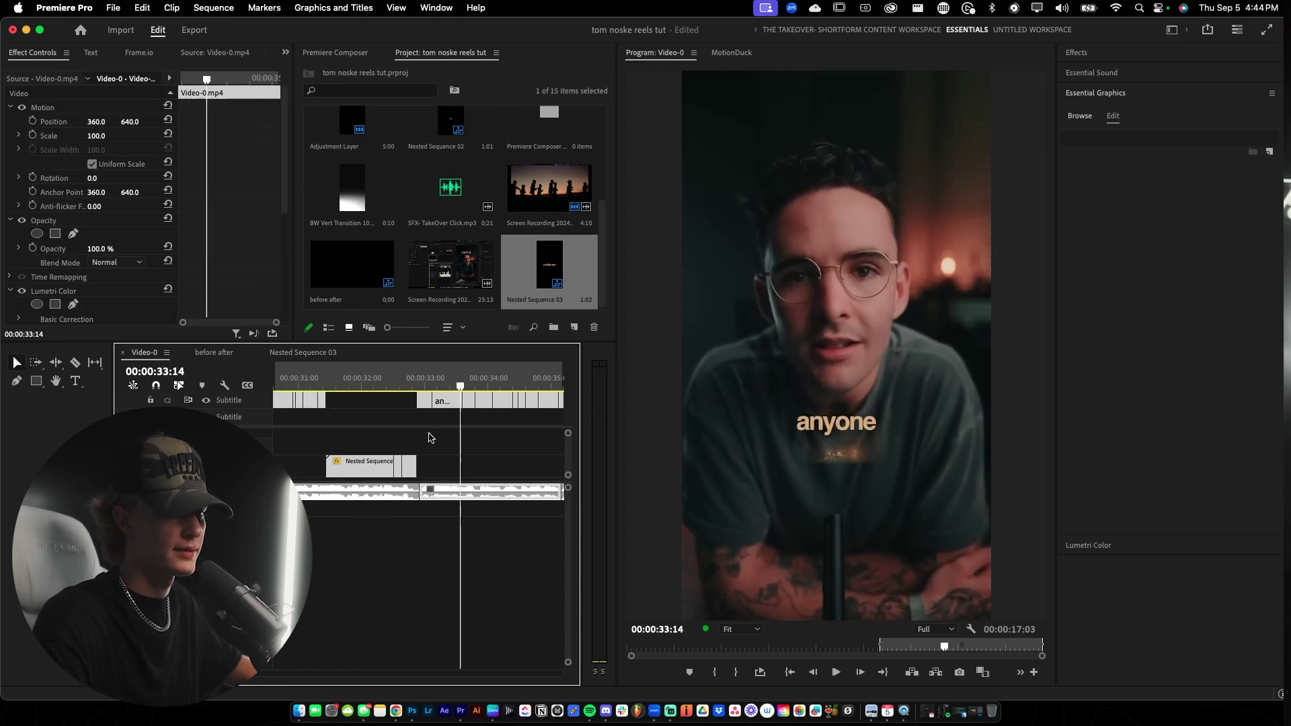
Place IG OVERLAY.png above the video clip that follows the nested captions and cut it to that clip's length.
scroll(420, 423, "down", 3)
scroll(412, 412, "up", 2)
scroll(404, 427, "right", 5)
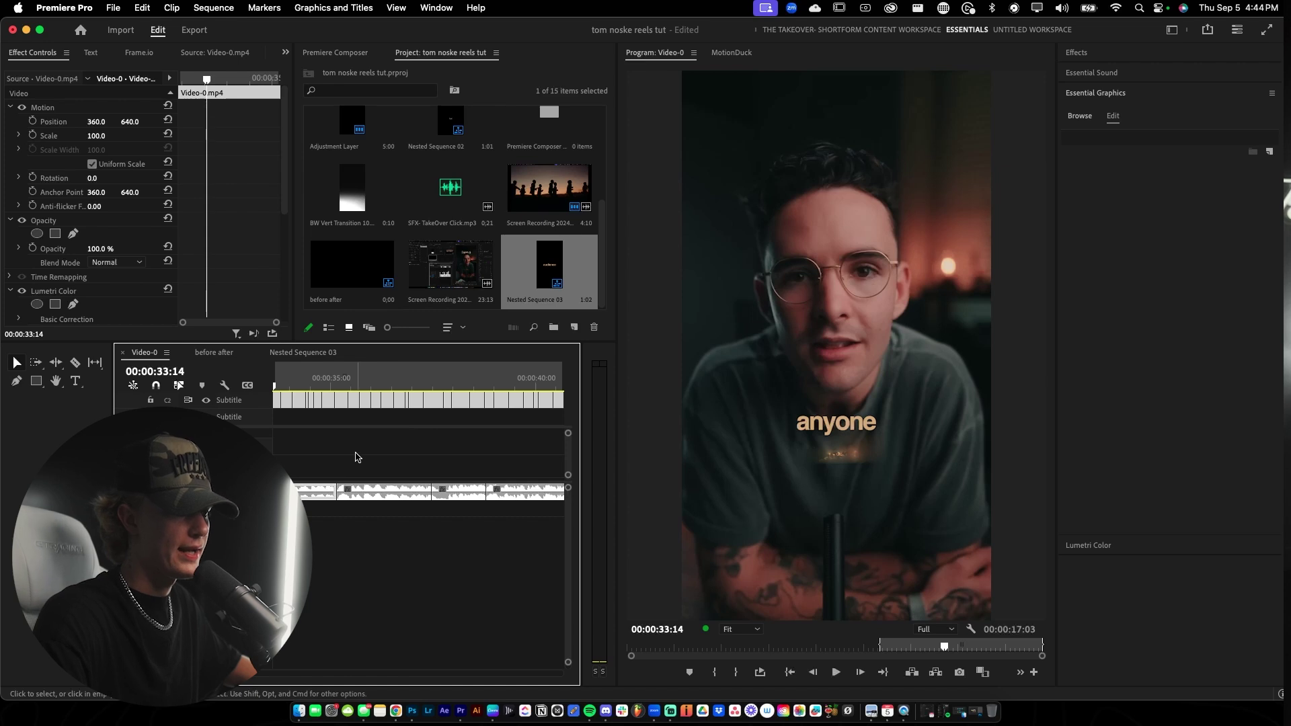
scroll(356, 458, "left", 5)
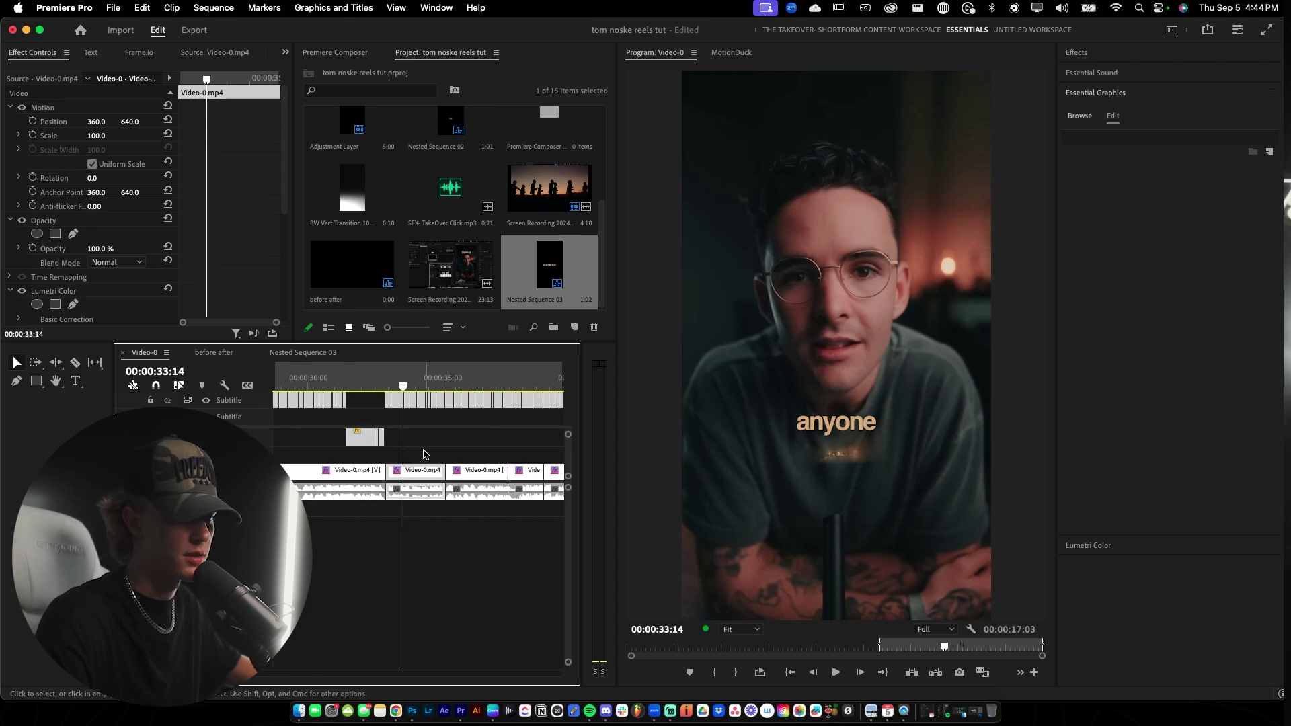
scroll(389, 215, "up", 3)
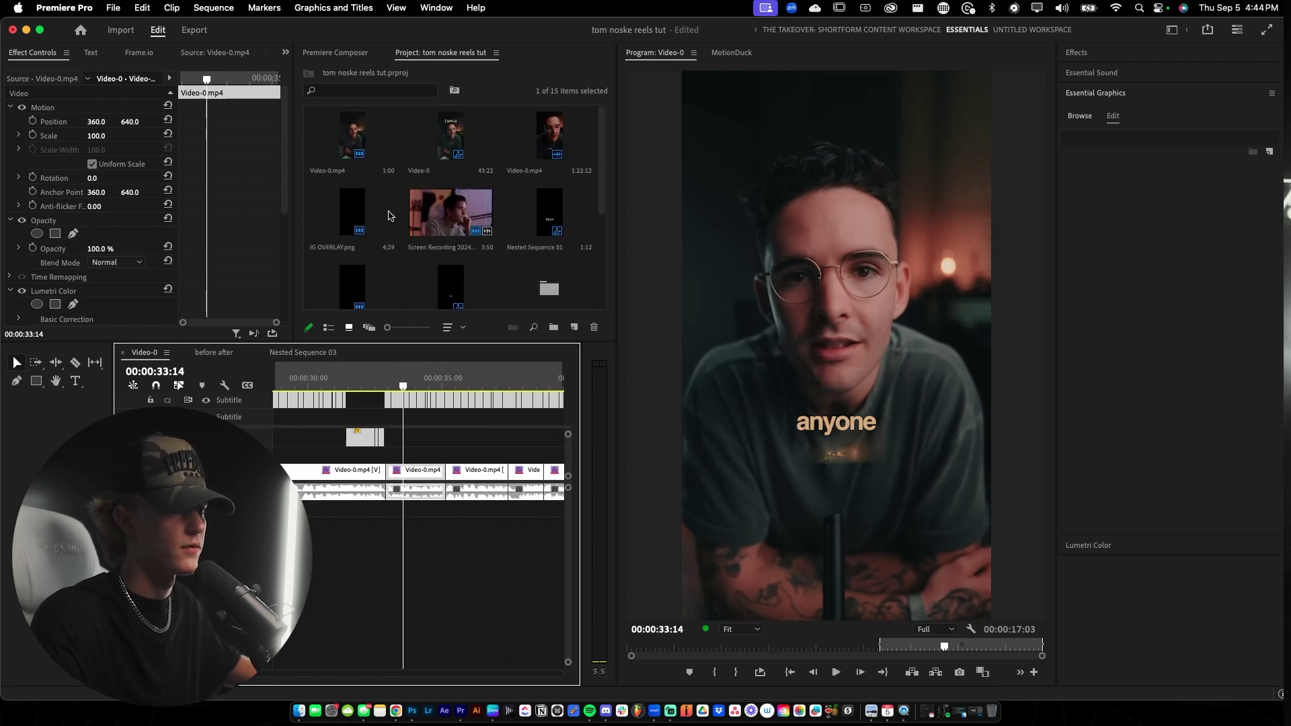
left_click_drag(351, 228, 402, 413)
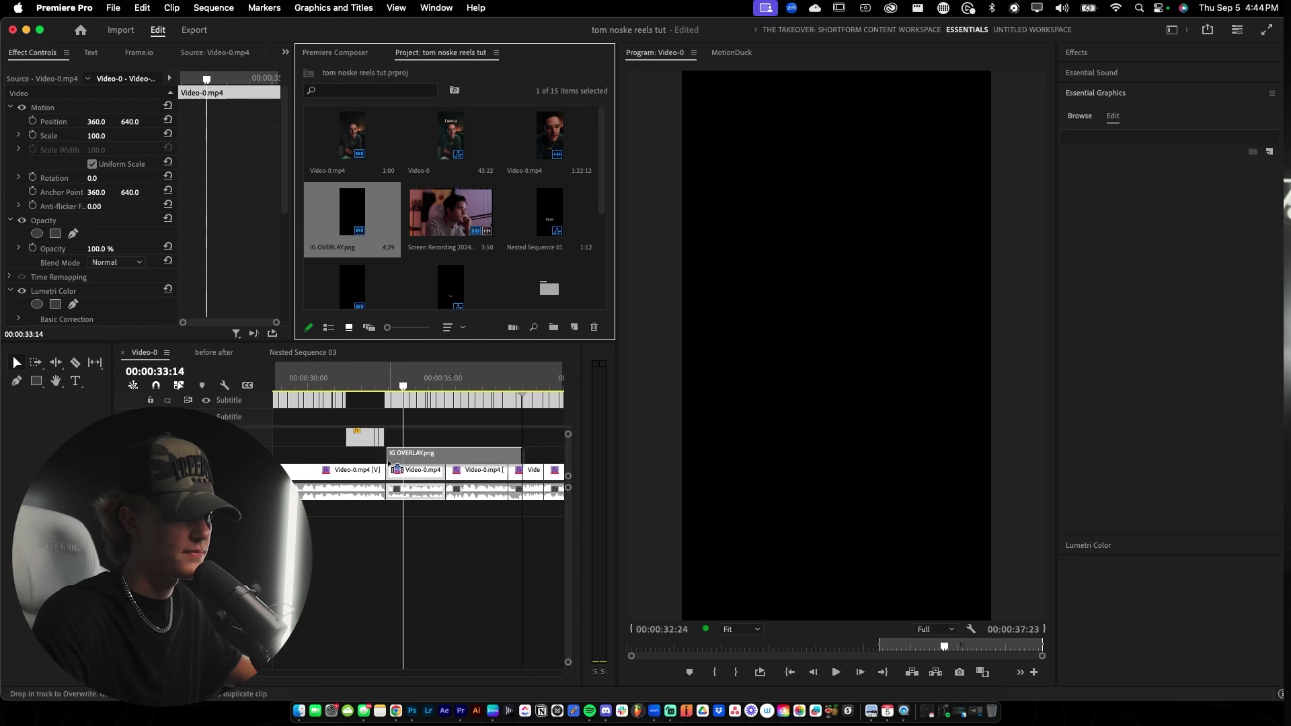
left_click_drag(388, 464, 391, 464)
key("Delete")
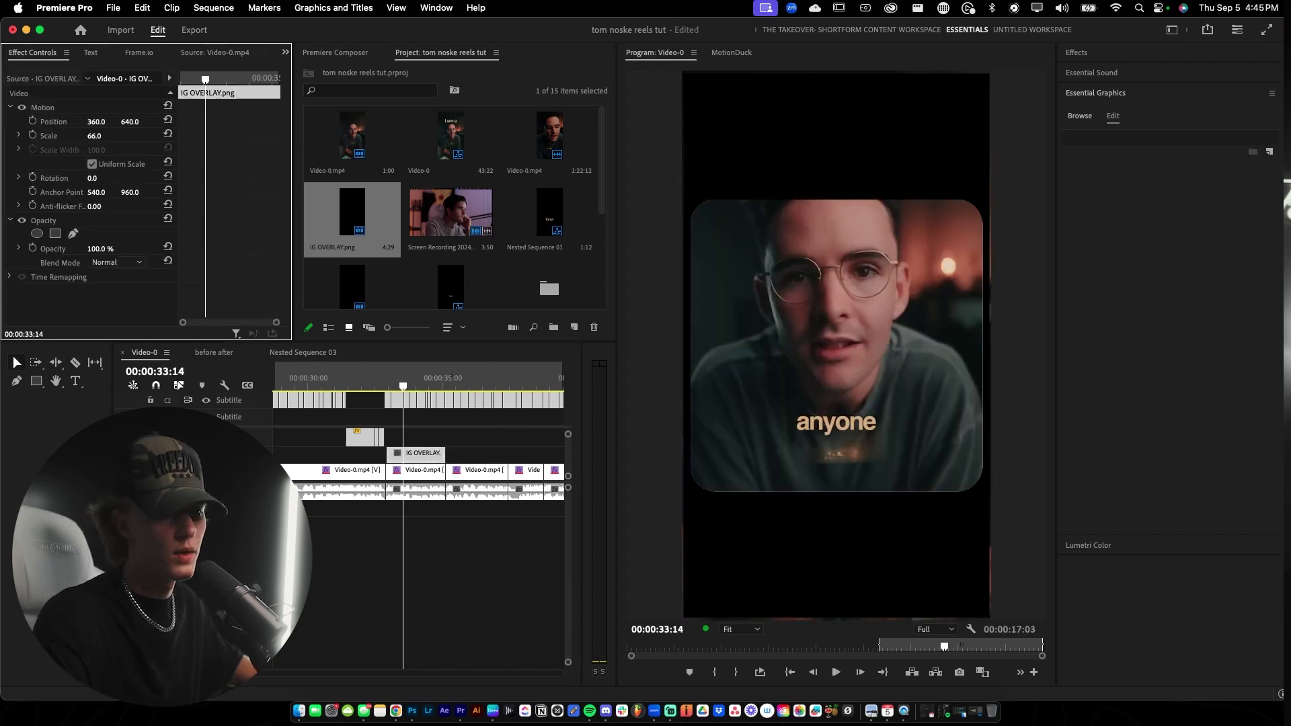
Set the scale of the IG OVERLAY.png clip to 67 and select the clip for reuse.
left_click_drag(95, 136, 95, 135)
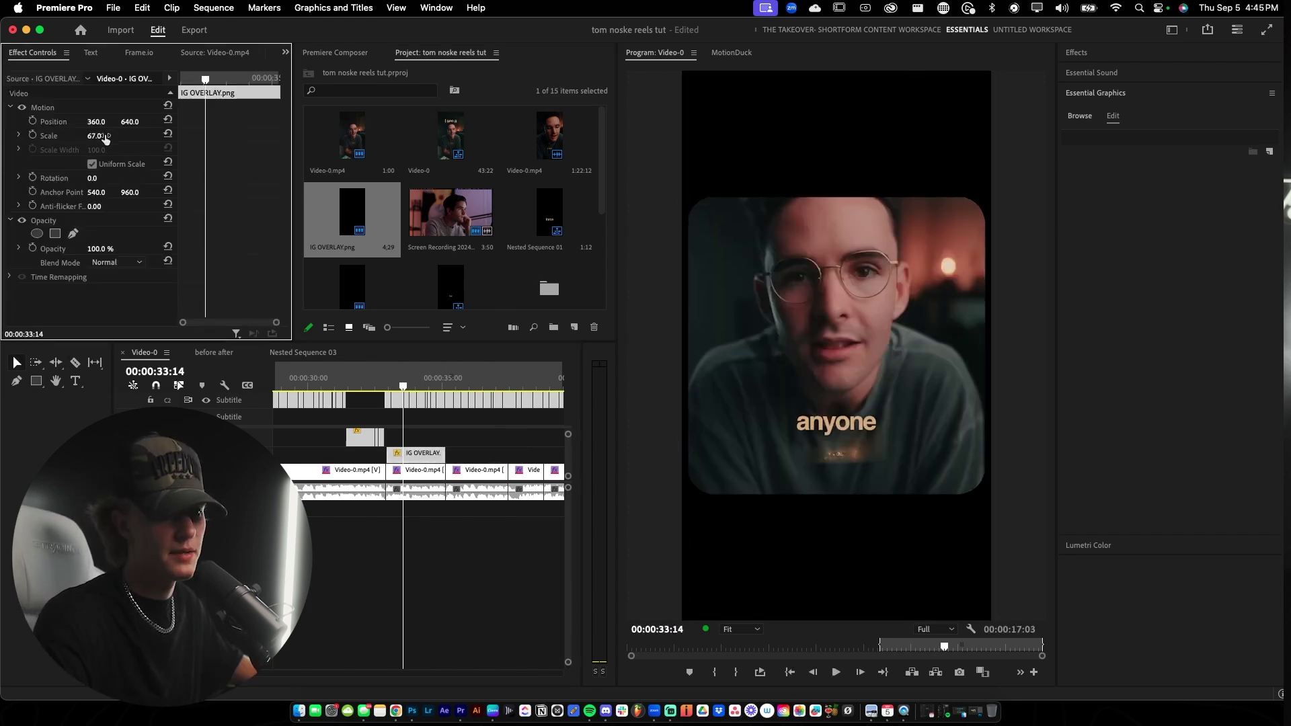
left_click(415, 438)
left_click(418, 454)
key("minus")
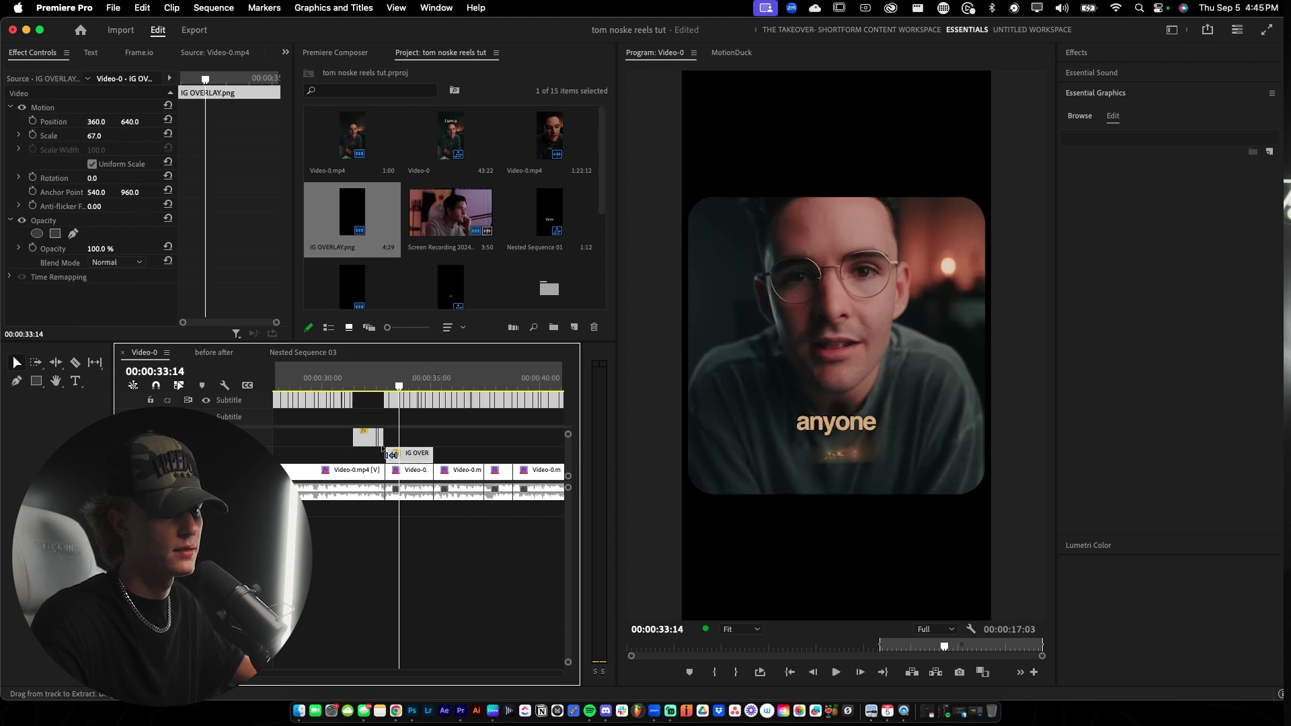
Play back the reel from the caption "It's" through the overlay clip to choose the next clip for an overlay.
key("minus")
scroll(384, 394, "right", 3)
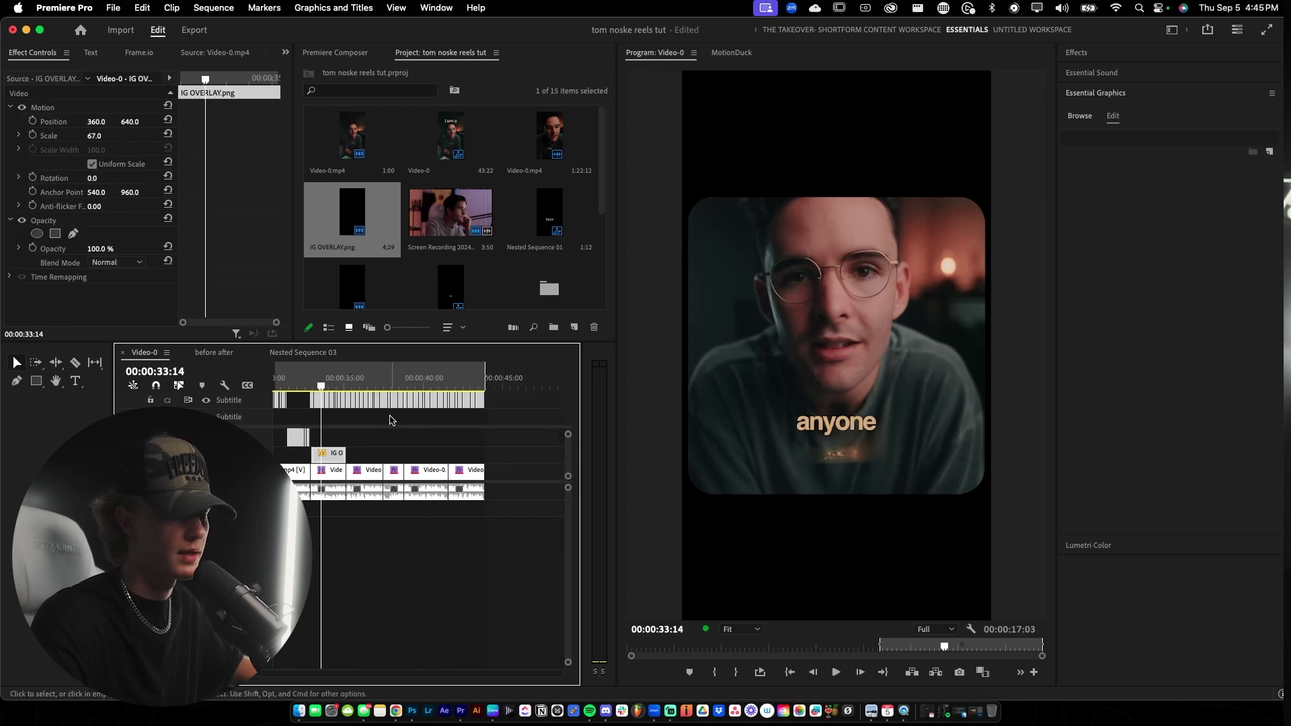
scroll(361, 433, "left", 2)
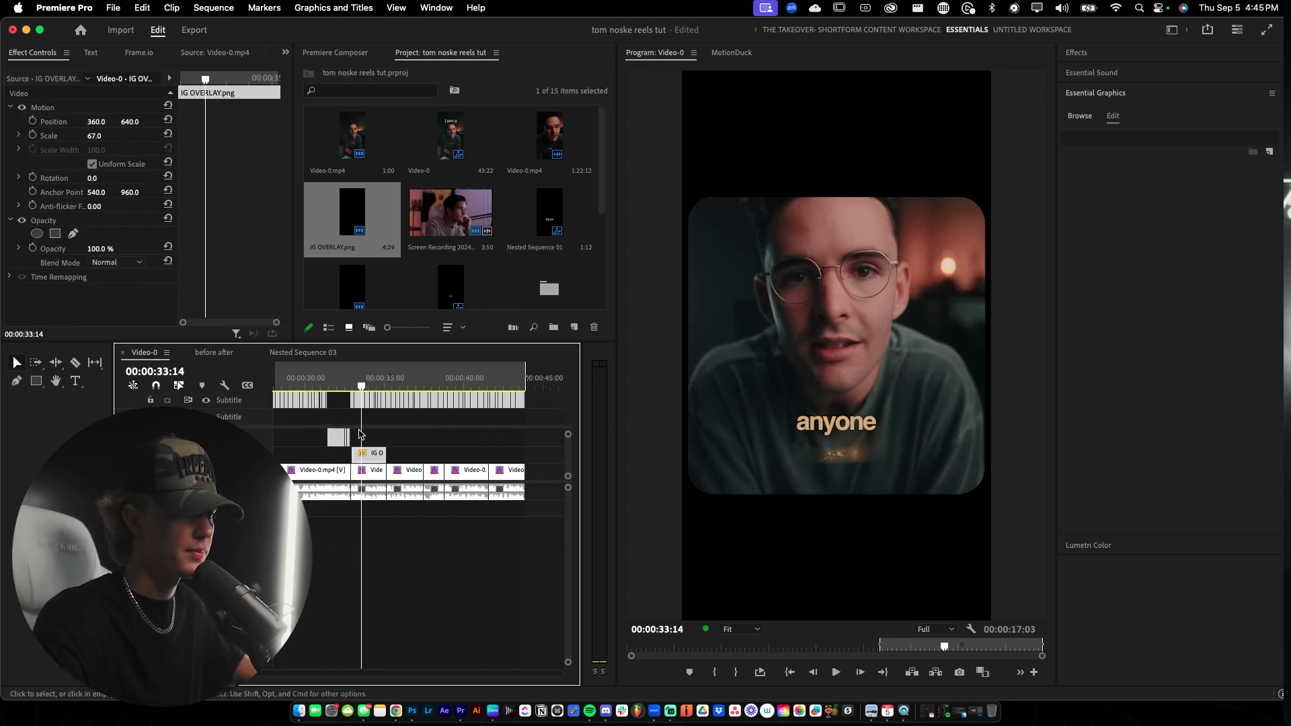
left_click(345, 387)
key("space")
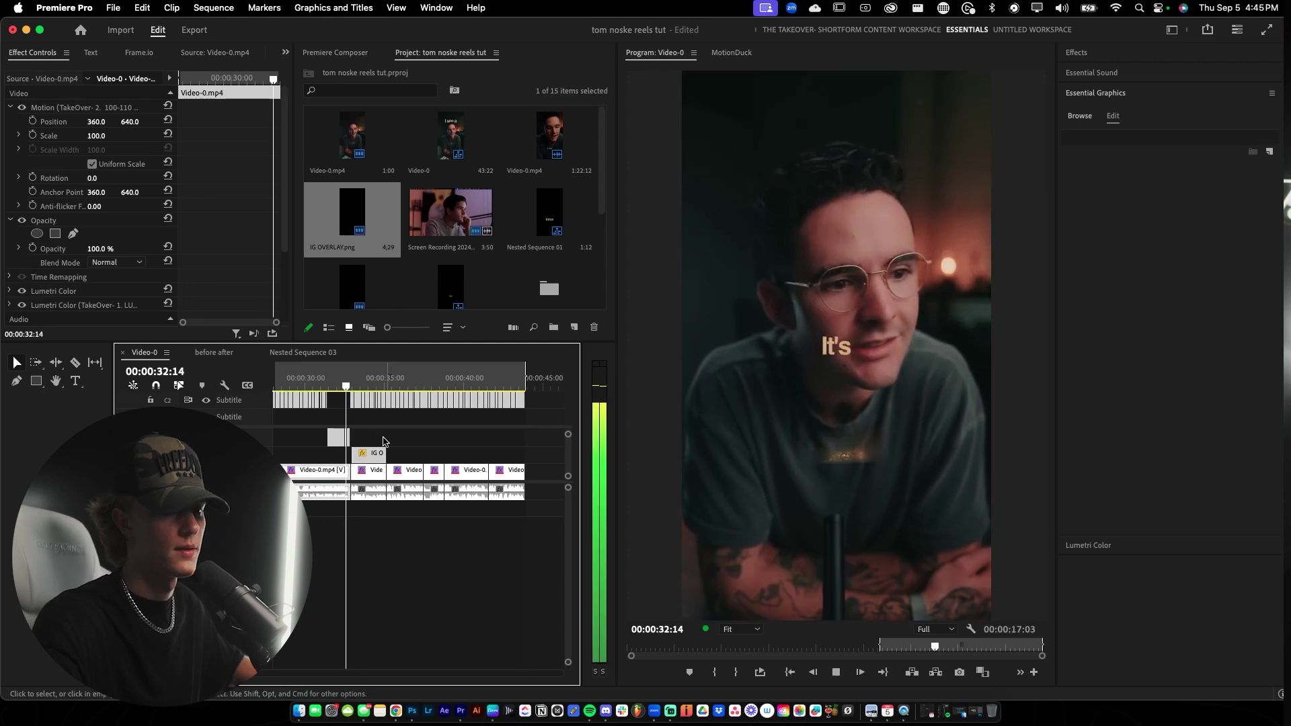
key("space")
scroll(330, 450, "up", 5)
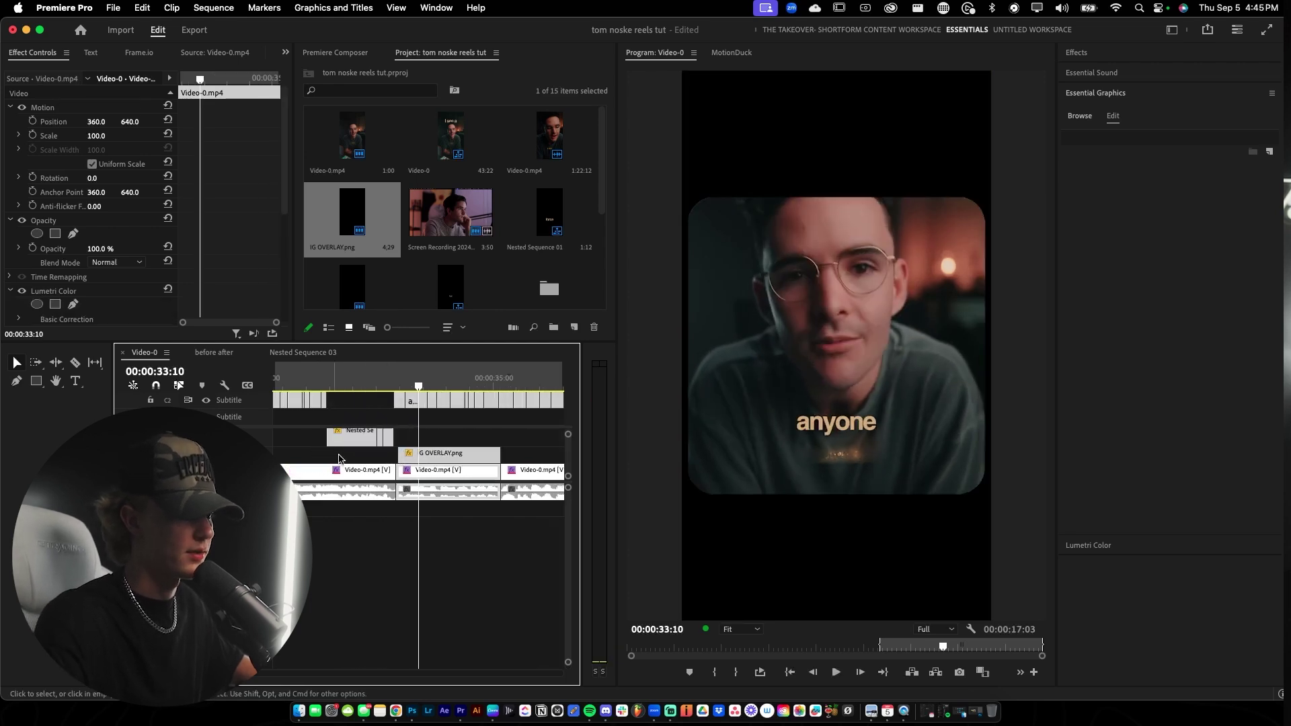
key("space")
scroll(437, 453, "down", 5)
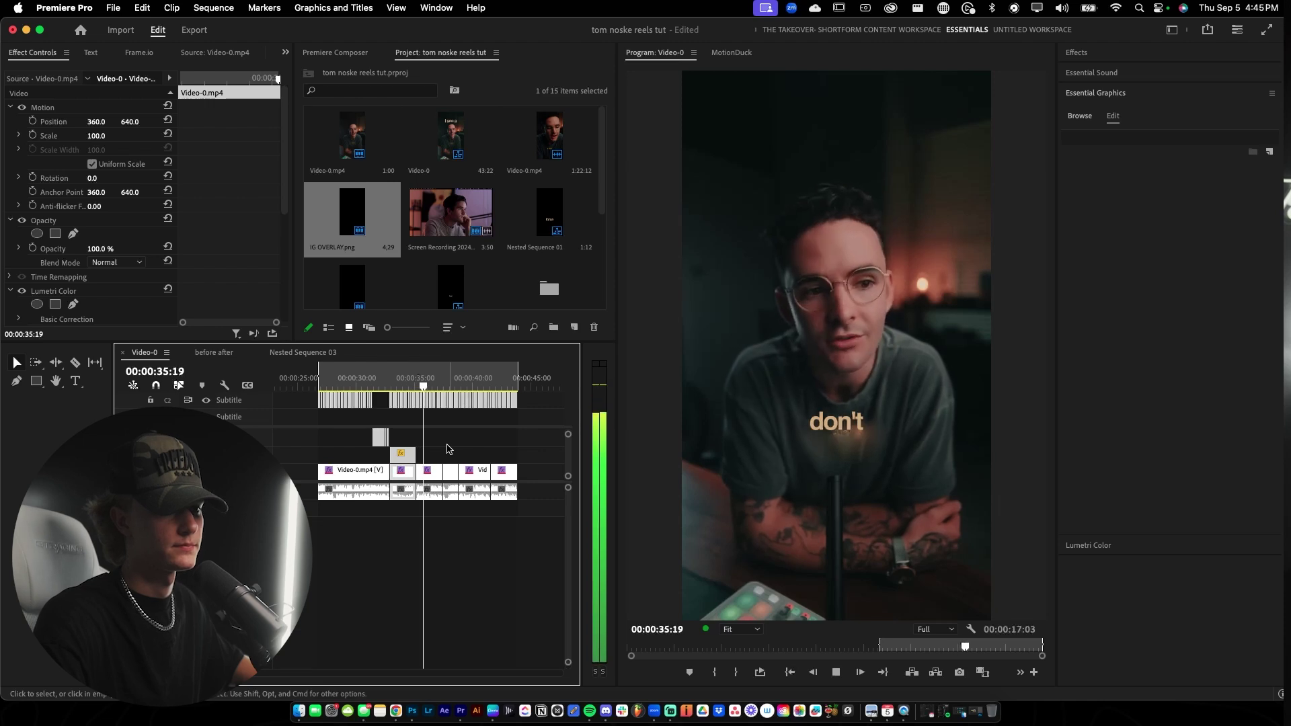
scroll(462, 446, "up", 2)
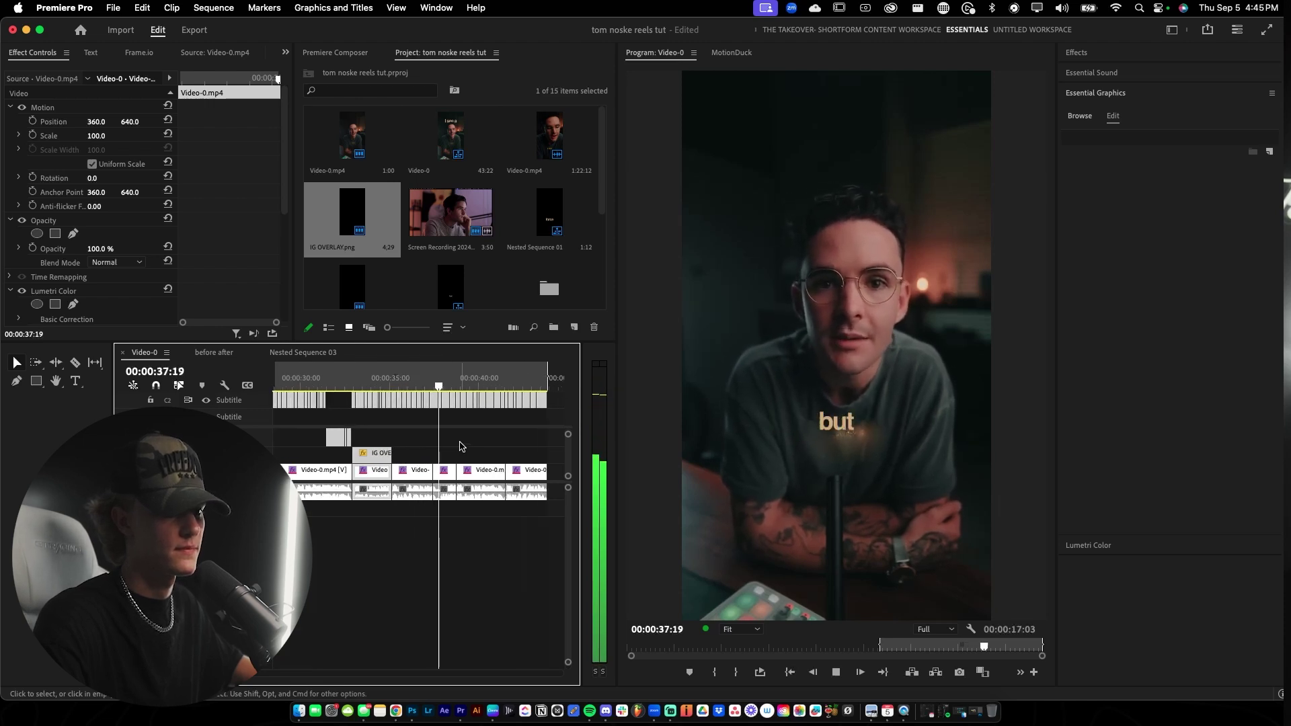
scroll(454, 445, "up", 1)
scroll(450, 444, "up", 1)
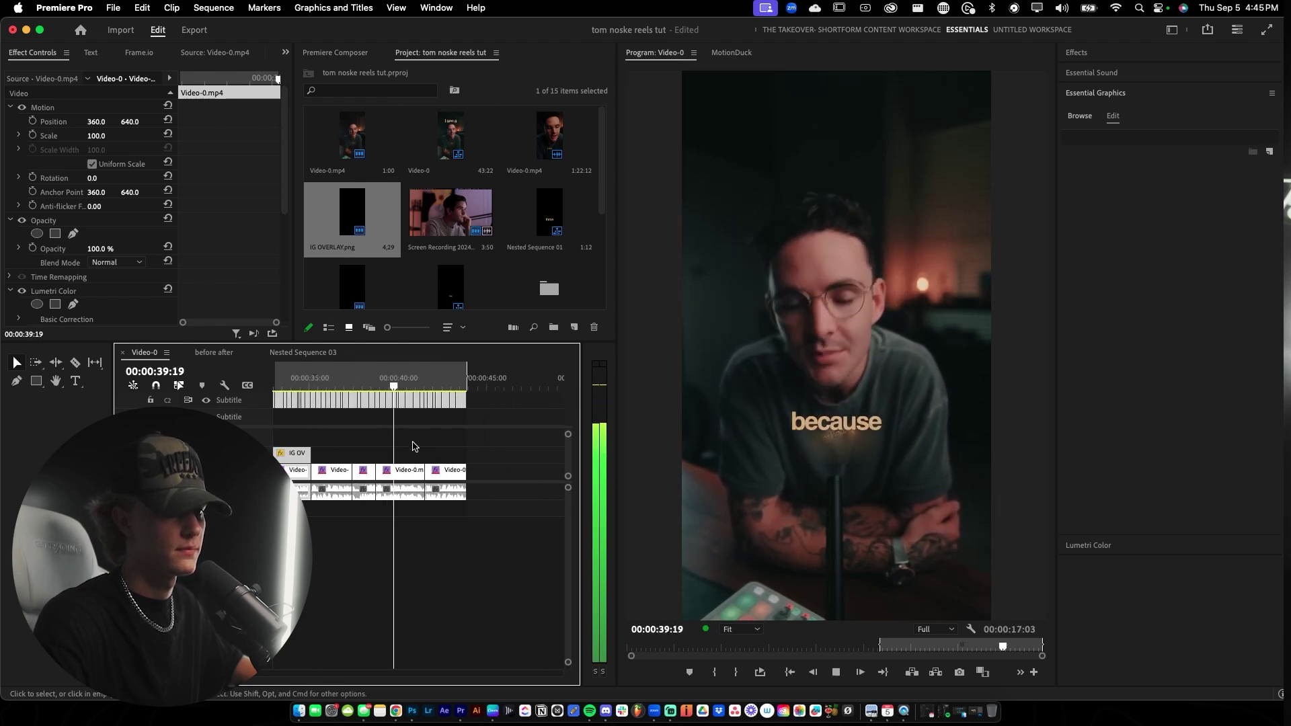
key("space")
Paste a second IG OVERLAY.png and extend its start to the beginning of the clip captioned "and they", checking the captions around it.
key("super+v")
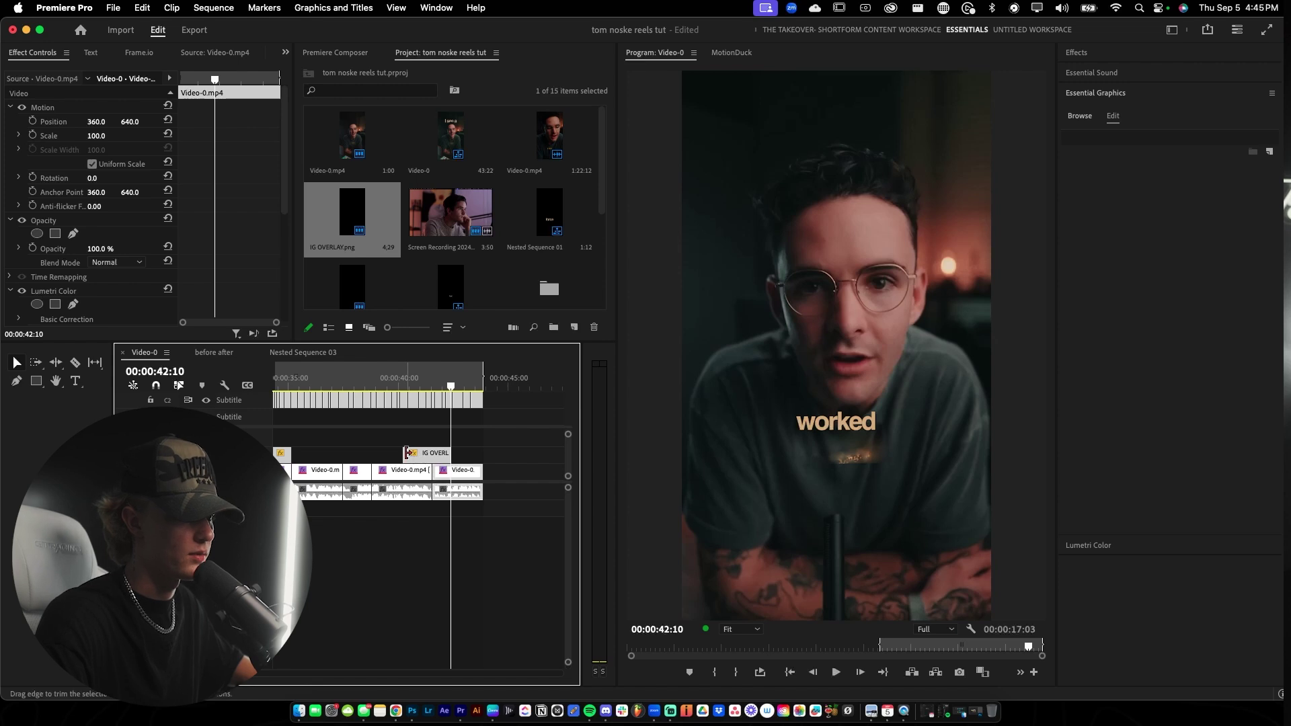
left_click_drag(407, 453, 404, 453)
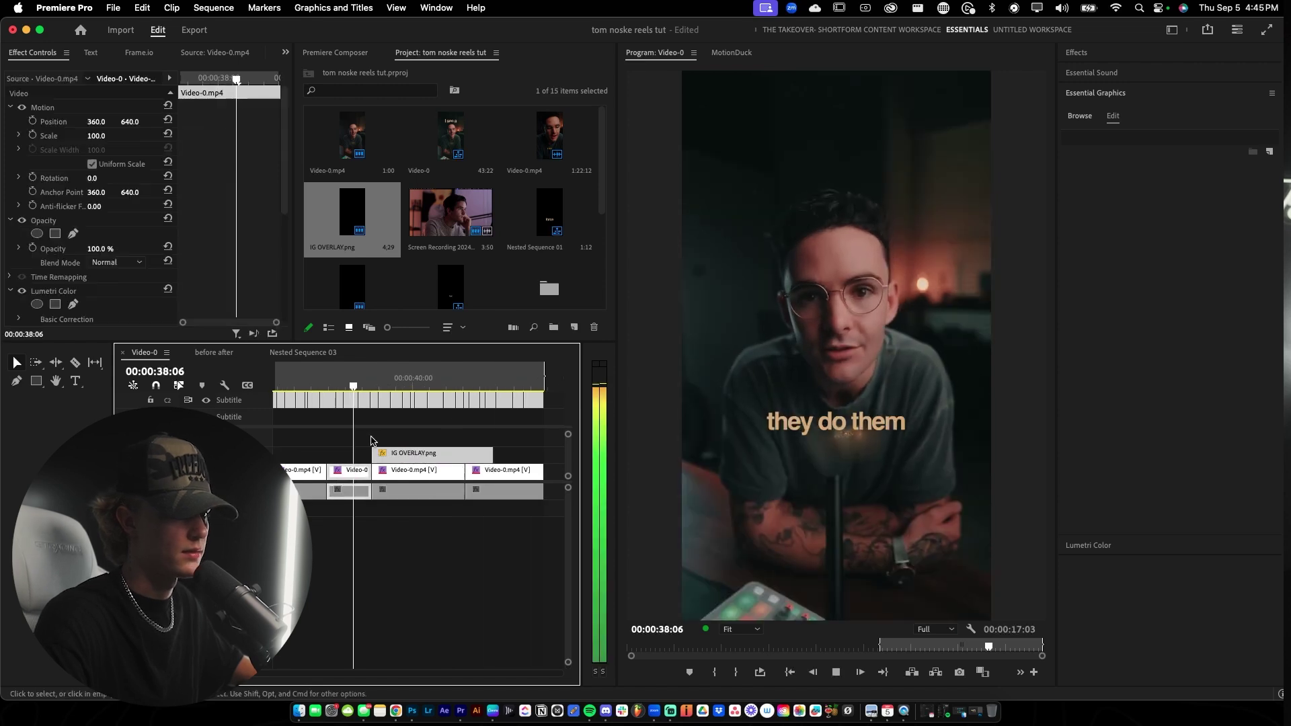
key("space")
scroll(377, 442, "up", 5)
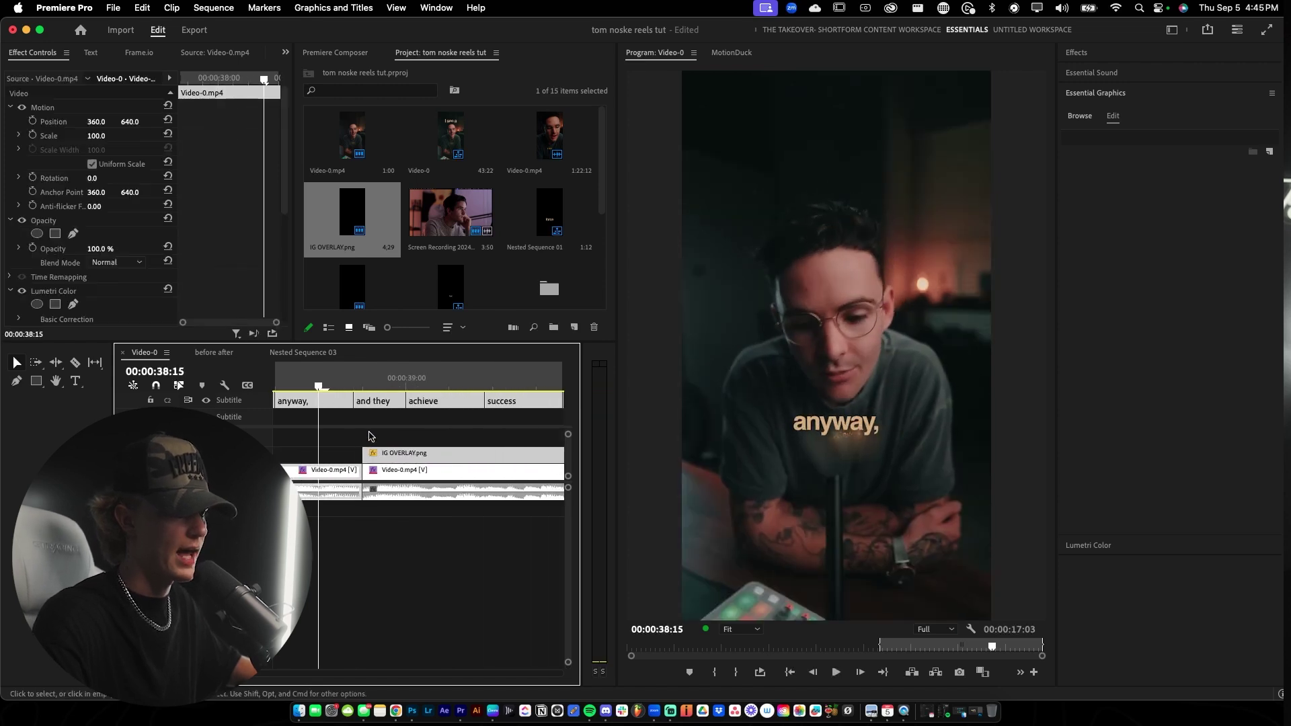
left_click(355, 401)
scroll(358, 425, "down", 2)
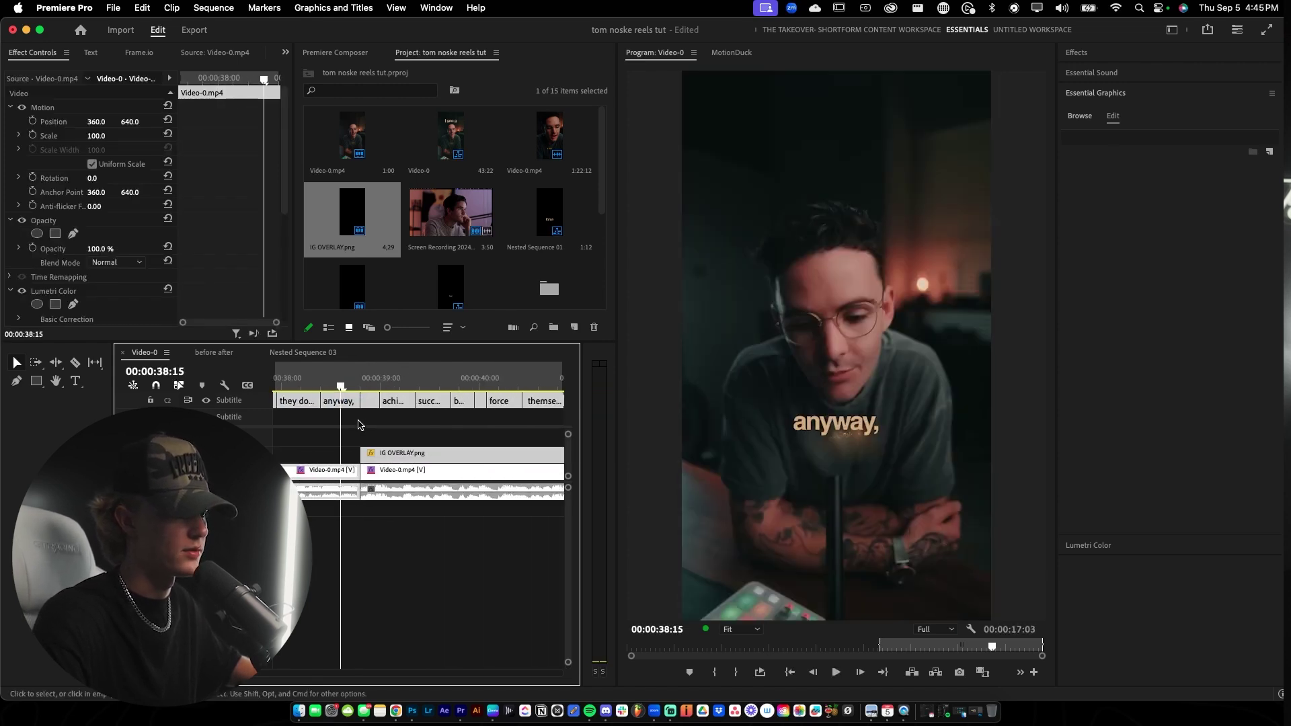
Trim the end of the second IG OVERLAY.png to the end of the video clip beneath it.
left_click(372, 382)
scroll(372, 417, "down", 3)
scroll(434, 453, "down", 2)
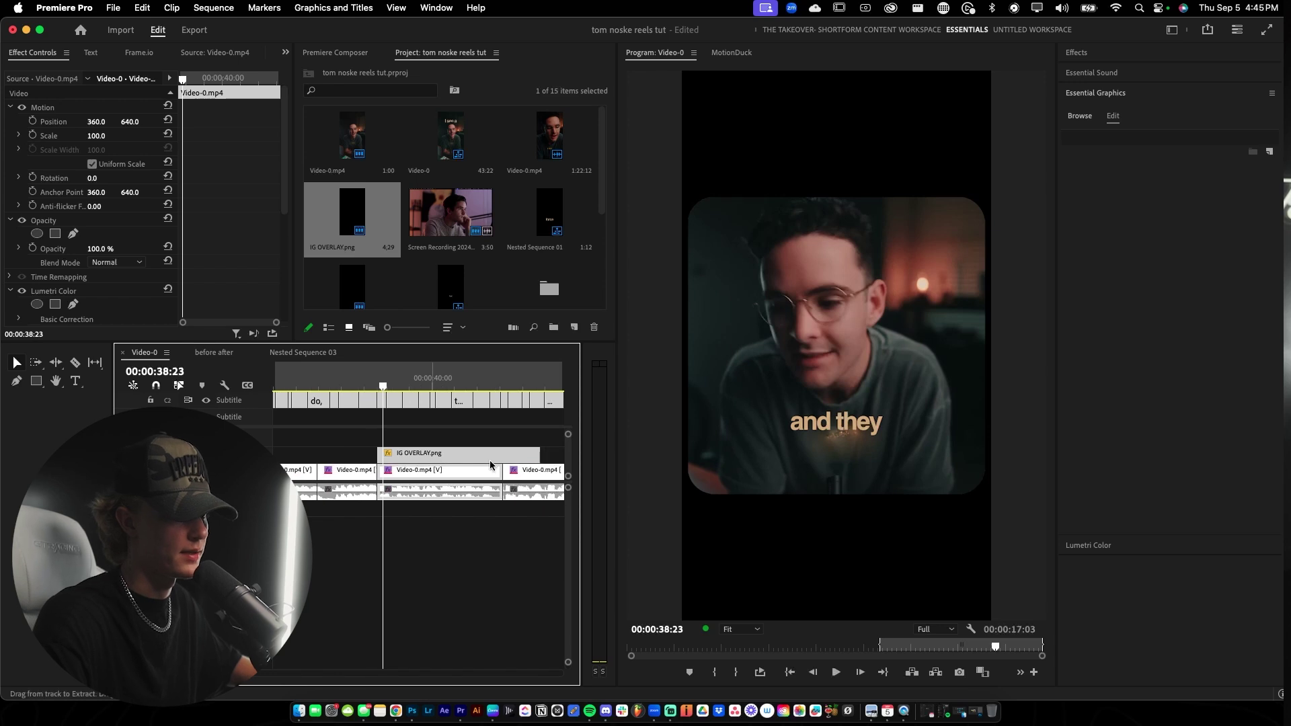
left_click_drag(537, 456, 502, 456)
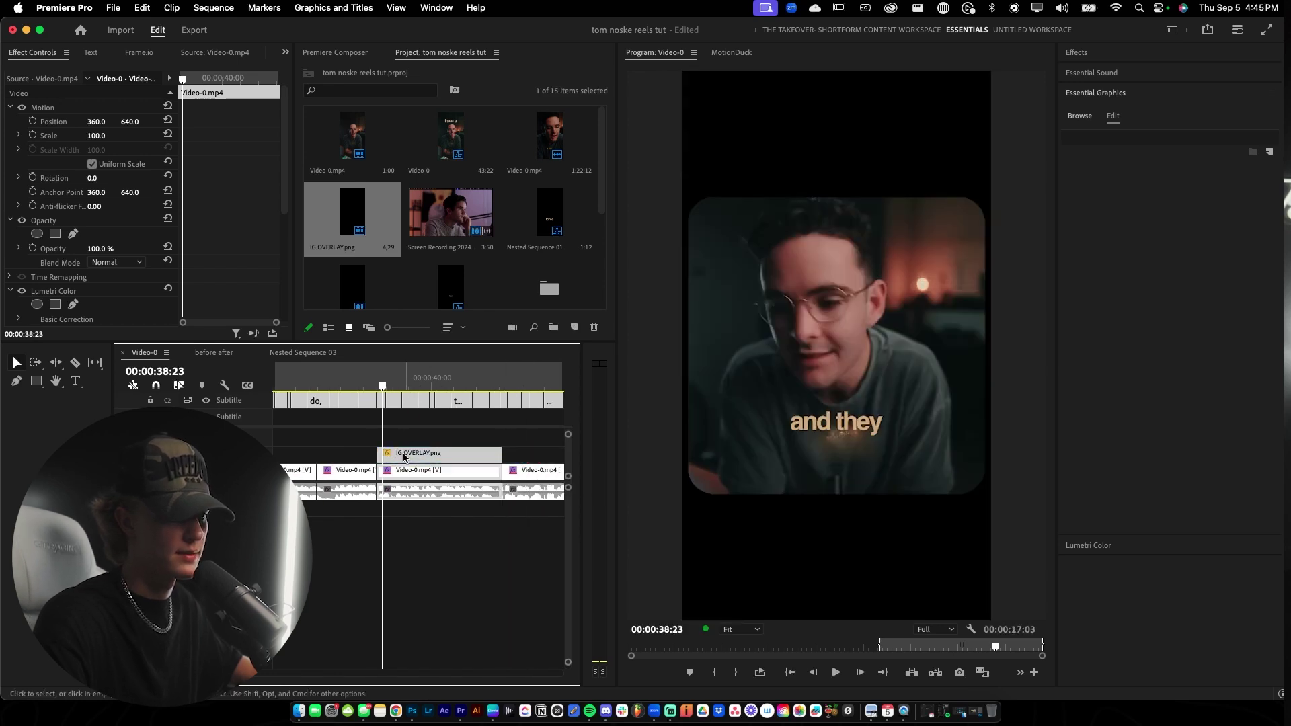
Play back the second overlay section into the final clip up to the caption "worked".
key("space")
scroll(404, 457, "down", 3)
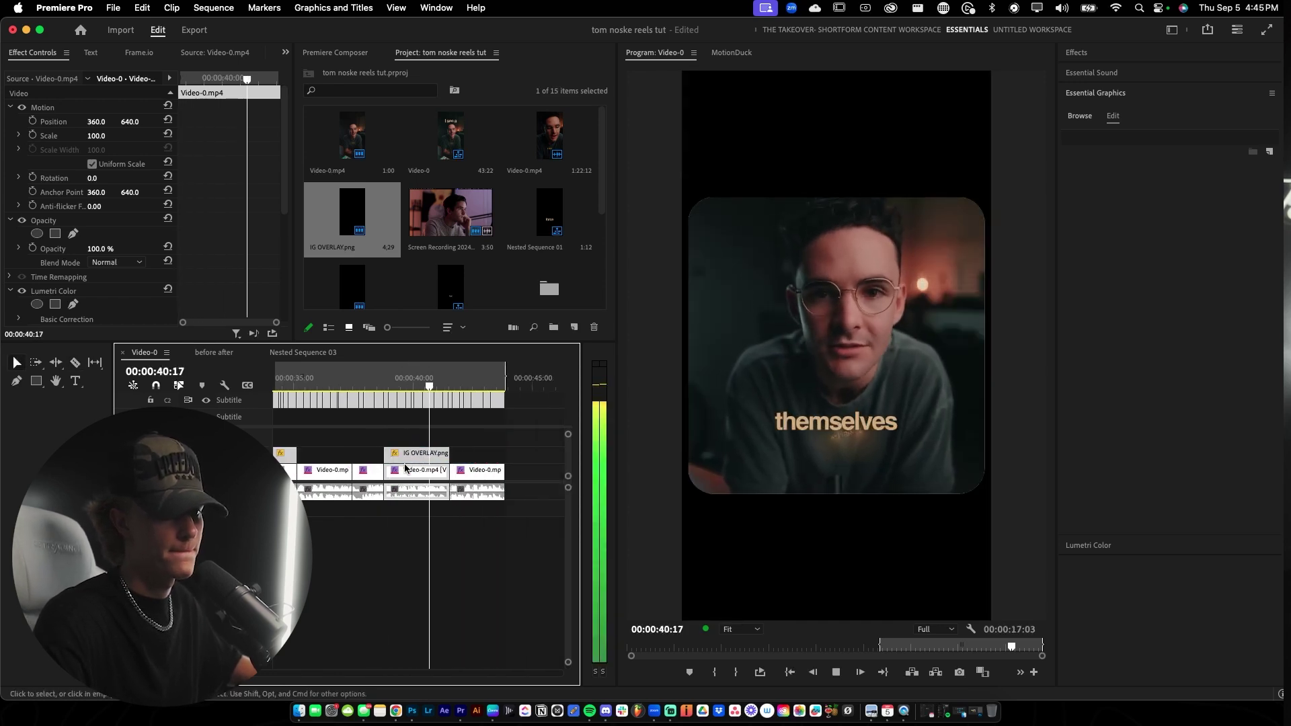
key("space")
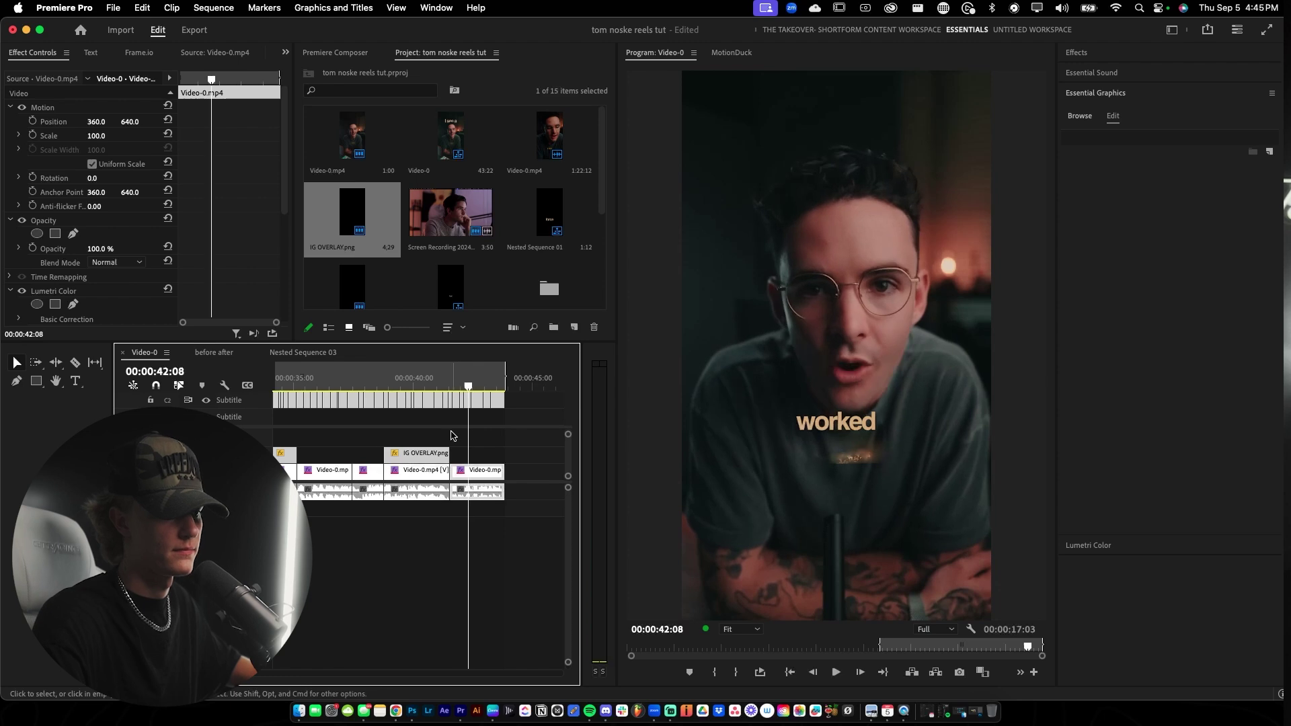
scroll(450, 431, "up", 5)
left_click(448, 406)
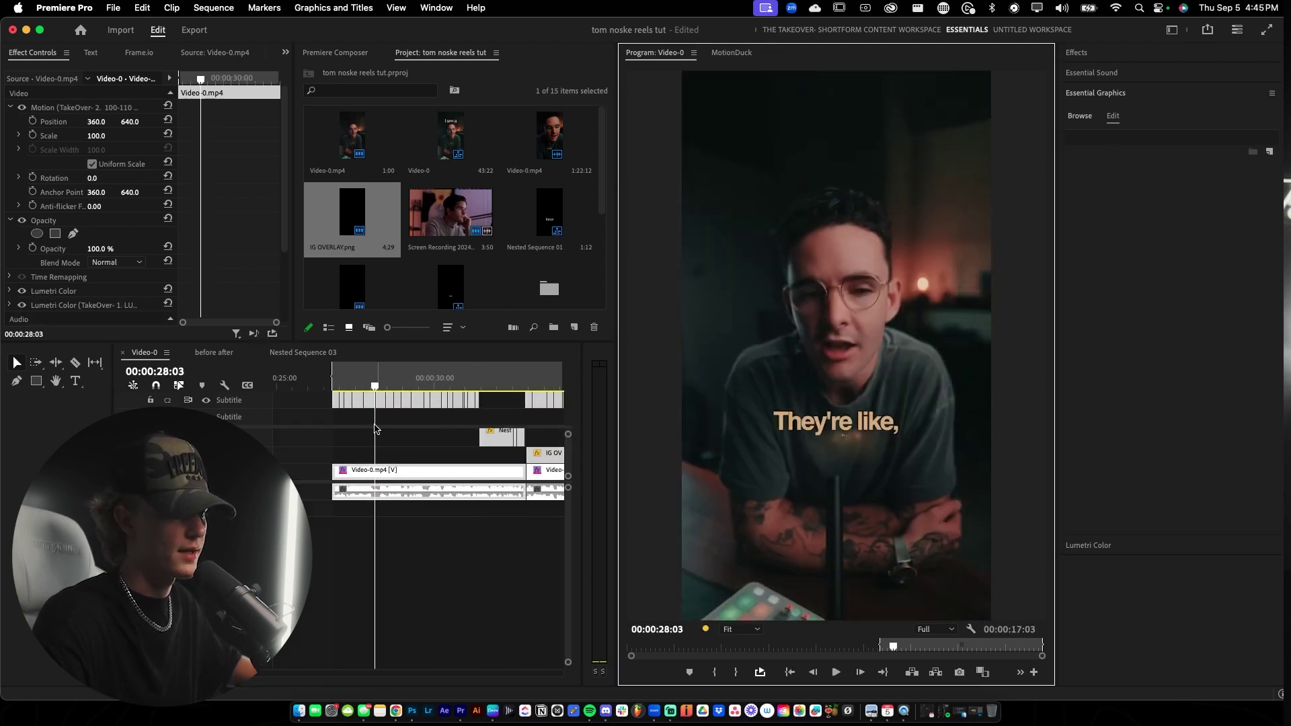
Play back from the caption "to build" through the nested text into the first overlay clip.
scroll(375, 427, "down", 2)
left_click(426, 386)
key("space")
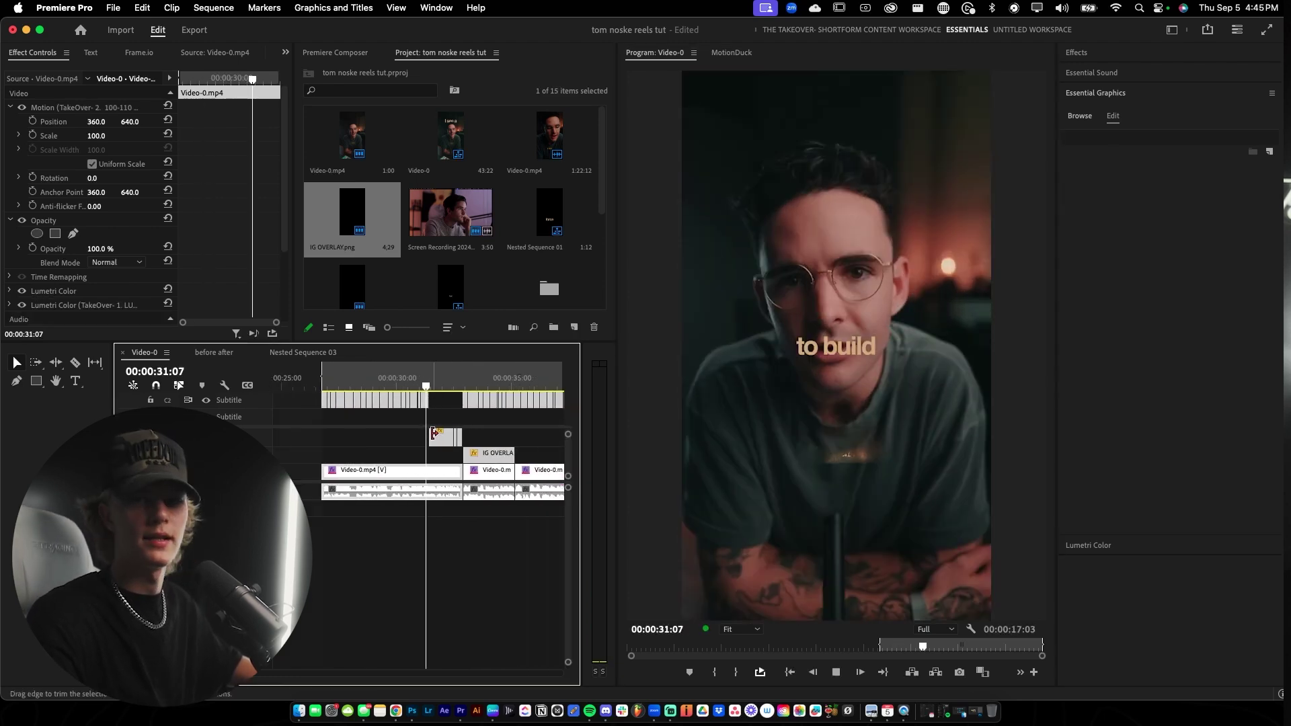
left_click(396, 389)
left_click(425, 388)
key("space")
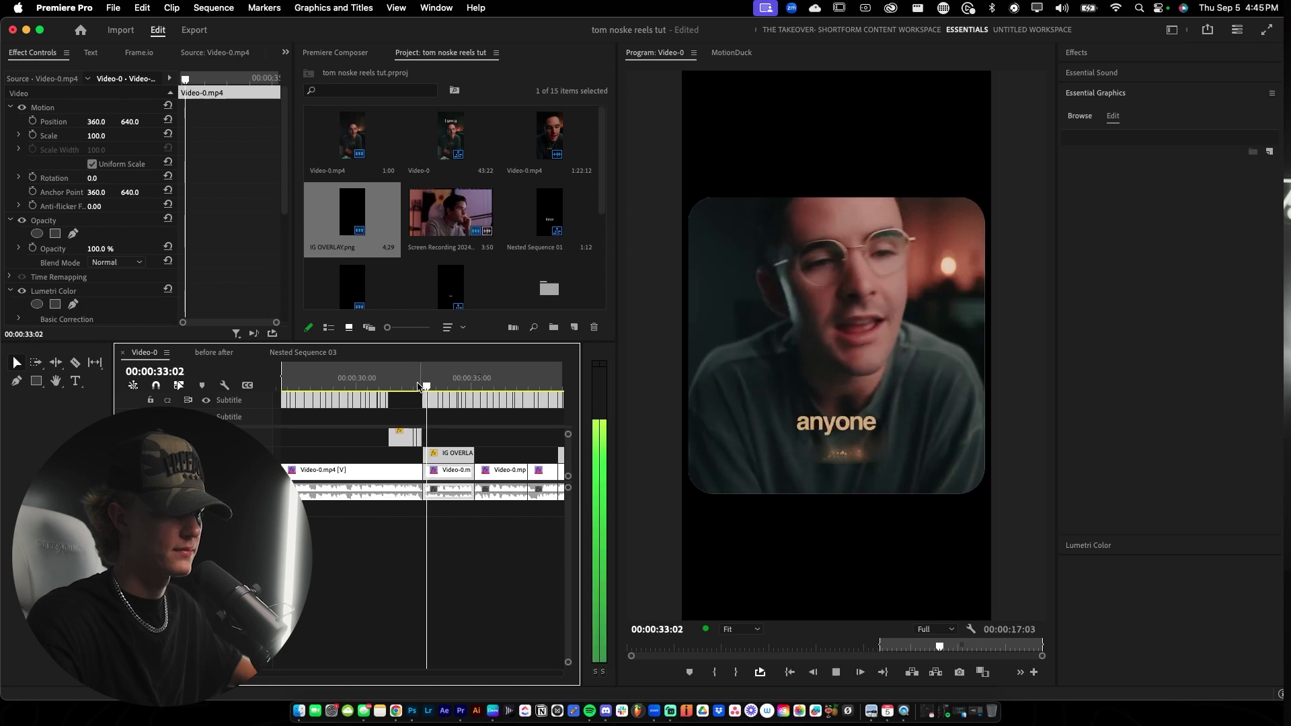
key("space")
Centre the captions from "does" to "do?" over the first overlay clip with a vertical offset of 0.
scroll(418, 397, "up", 3)
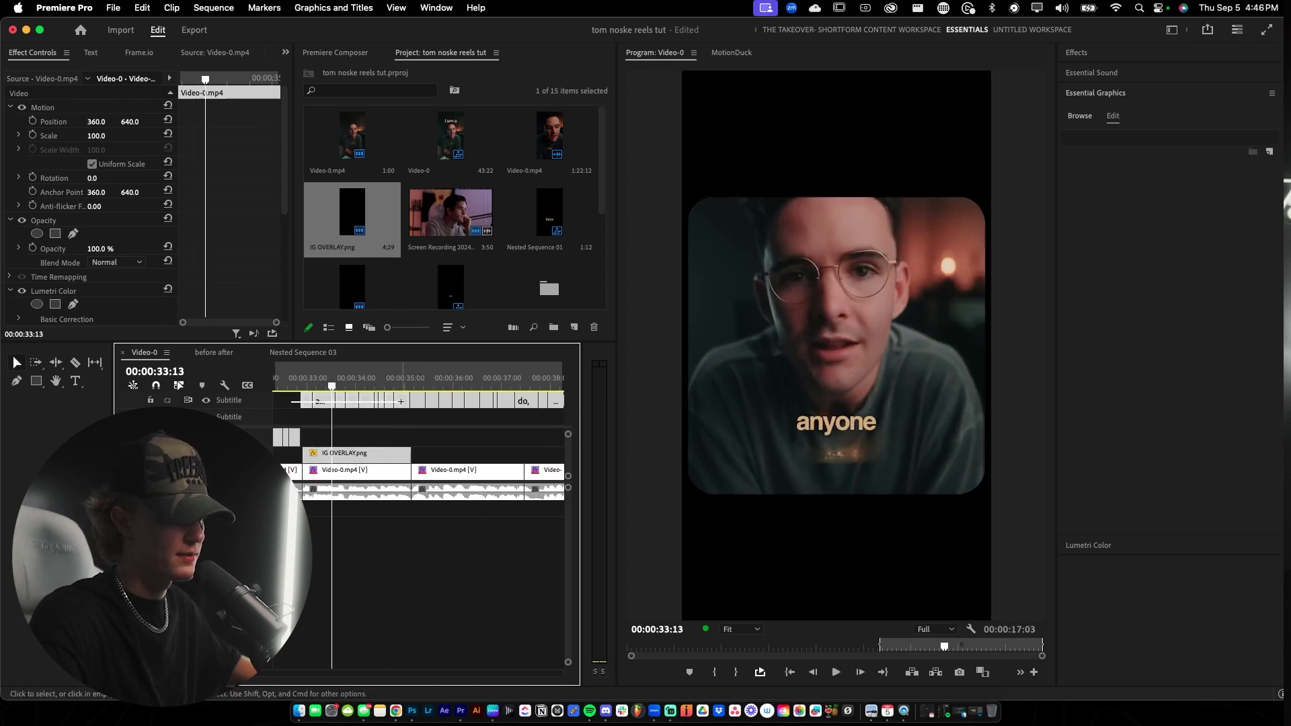
left_click_drag(405, 403, 406, 404)
scroll(407, 420, "up", 5)
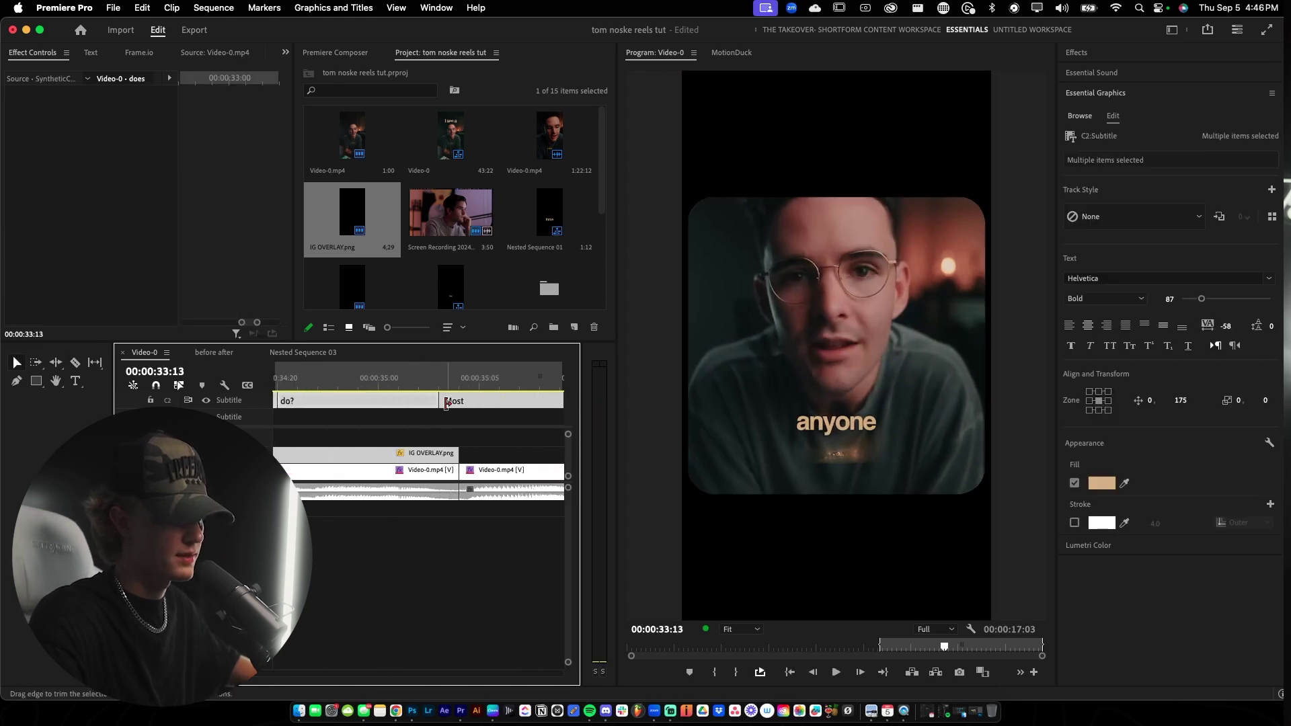
scroll(447, 403, "down", 5)
scroll(401, 420, "down", 2)
scroll(324, 419, "left", 1)
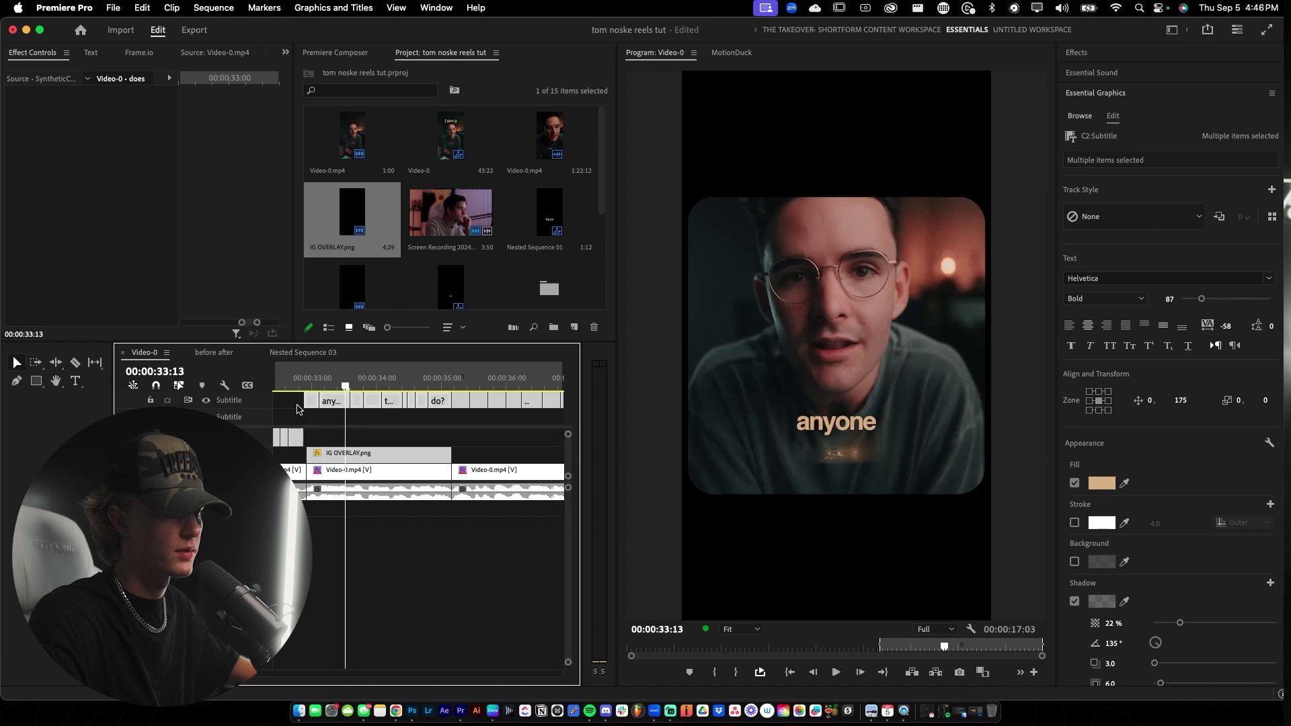
left_click(1099, 401)
Set the caption "anyone" to font size 162 with a vertical offset of -11 and play back the phrase.
scroll(322, 412, "up", 4)
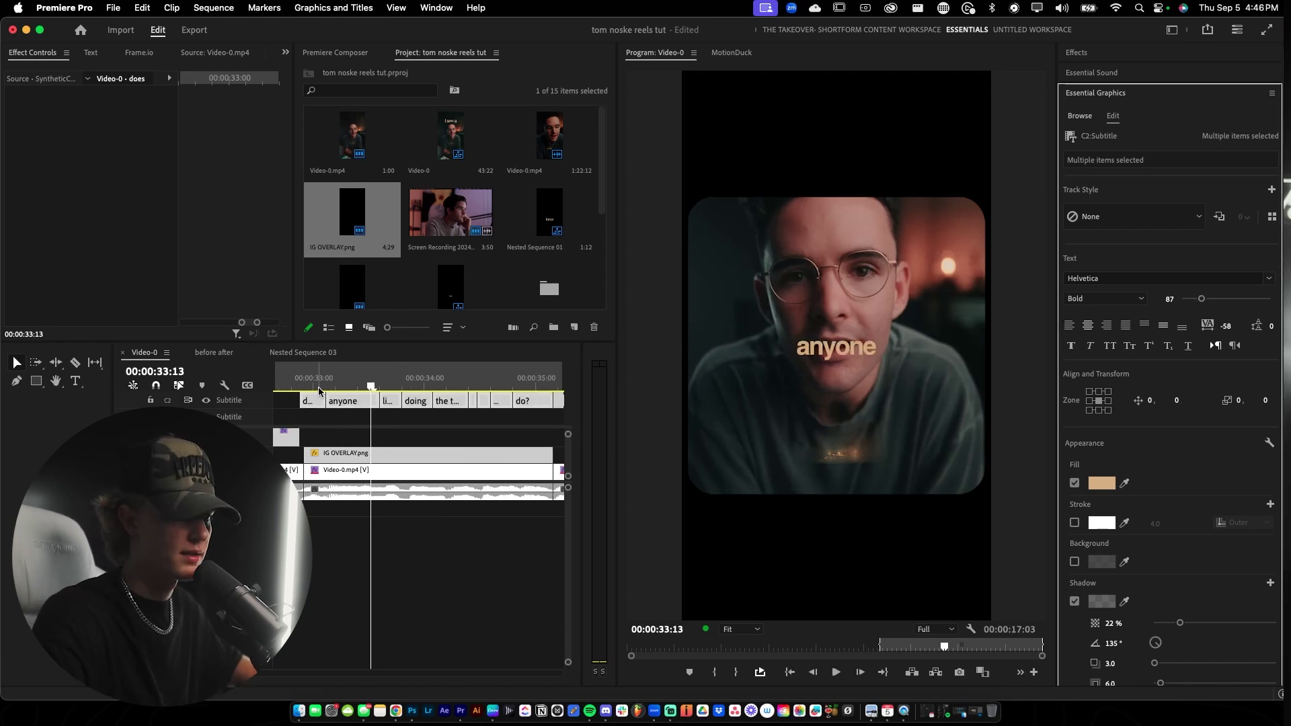
mouse_move(319, 390)
left_mouse_down()
mouse_move(308, 384)
mouse_move(330, 386)
left_mouse_up()
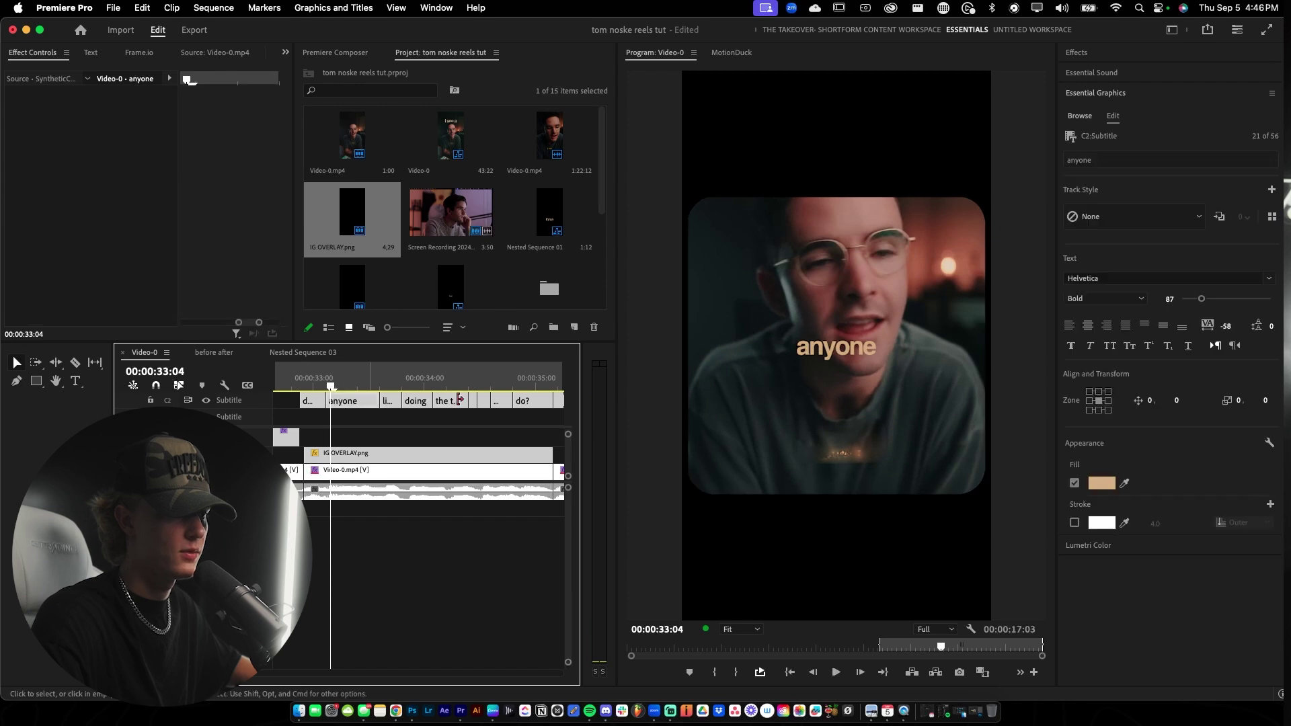
left_click_drag(1202, 301, 1210, 301)
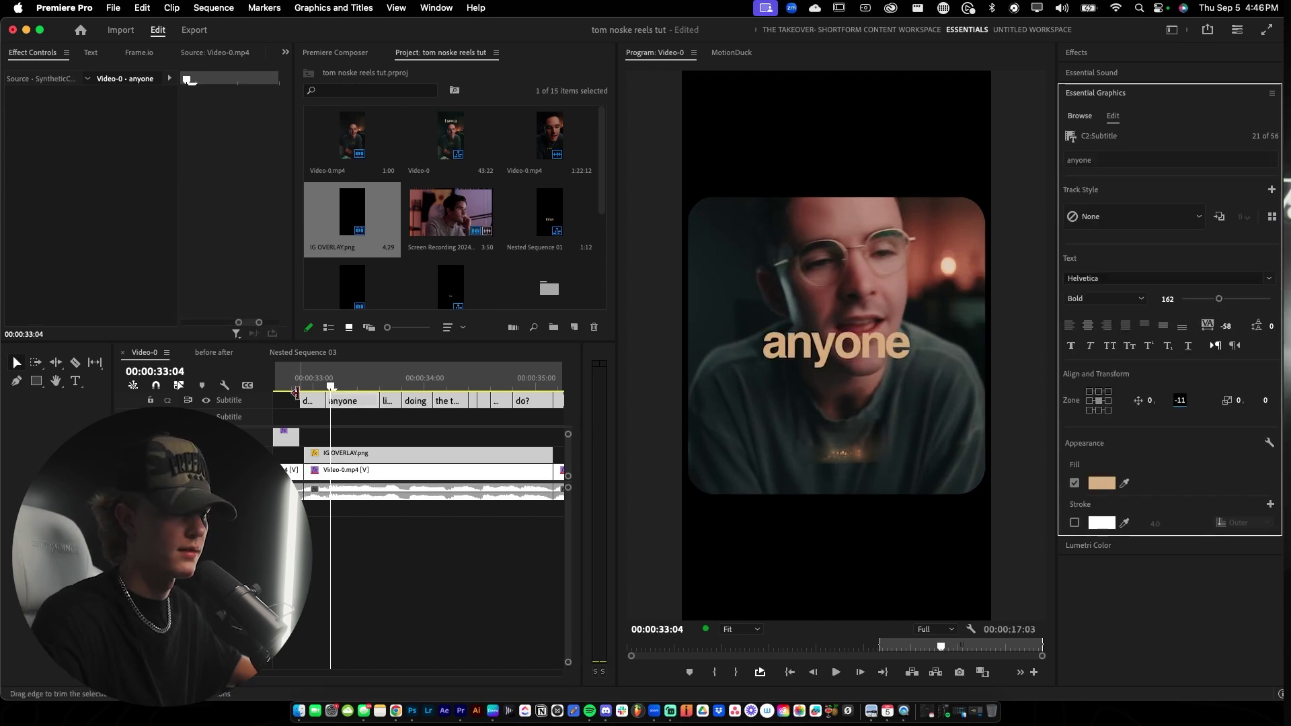
left_click(300, 387)
key("space")
scroll(313, 407, "down", 3)
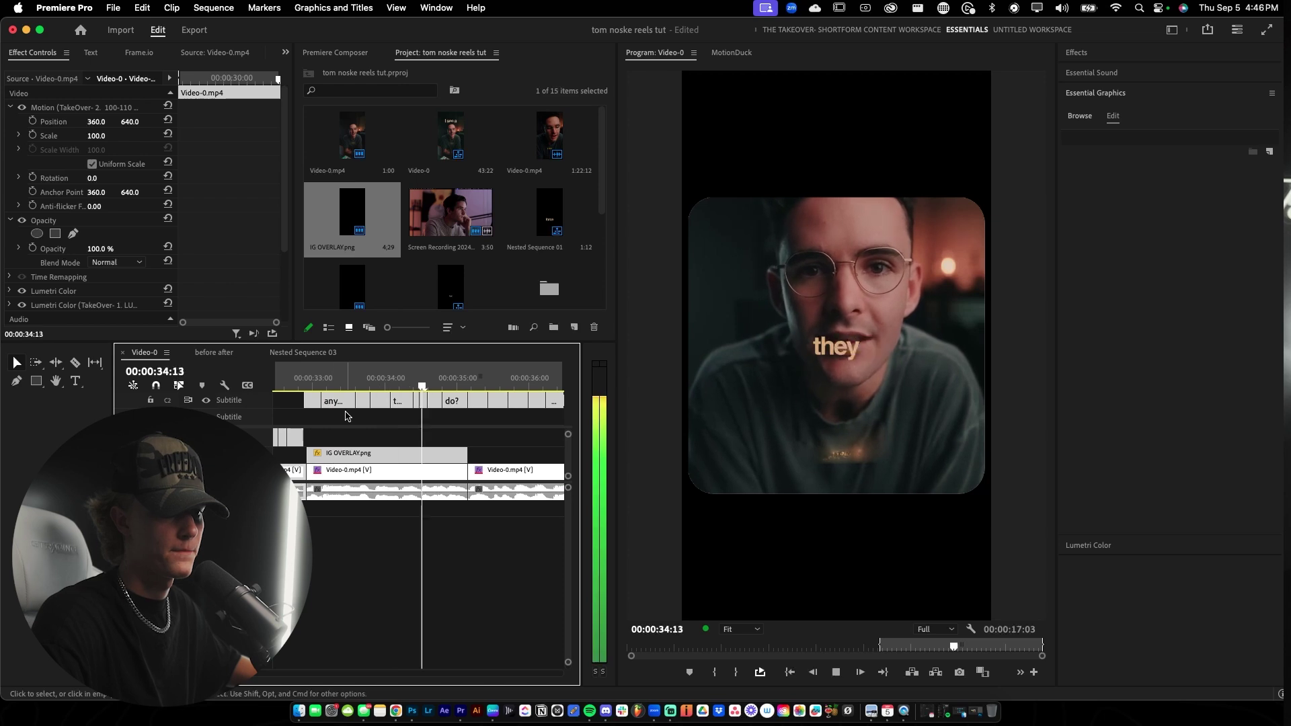
Play back the sequence from the caption "they" in the first overlay clip to the final caption "different.".
key("space")
scroll(368, 424, "down", 2)
key("space")
scroll(369, 424, "right", 3)
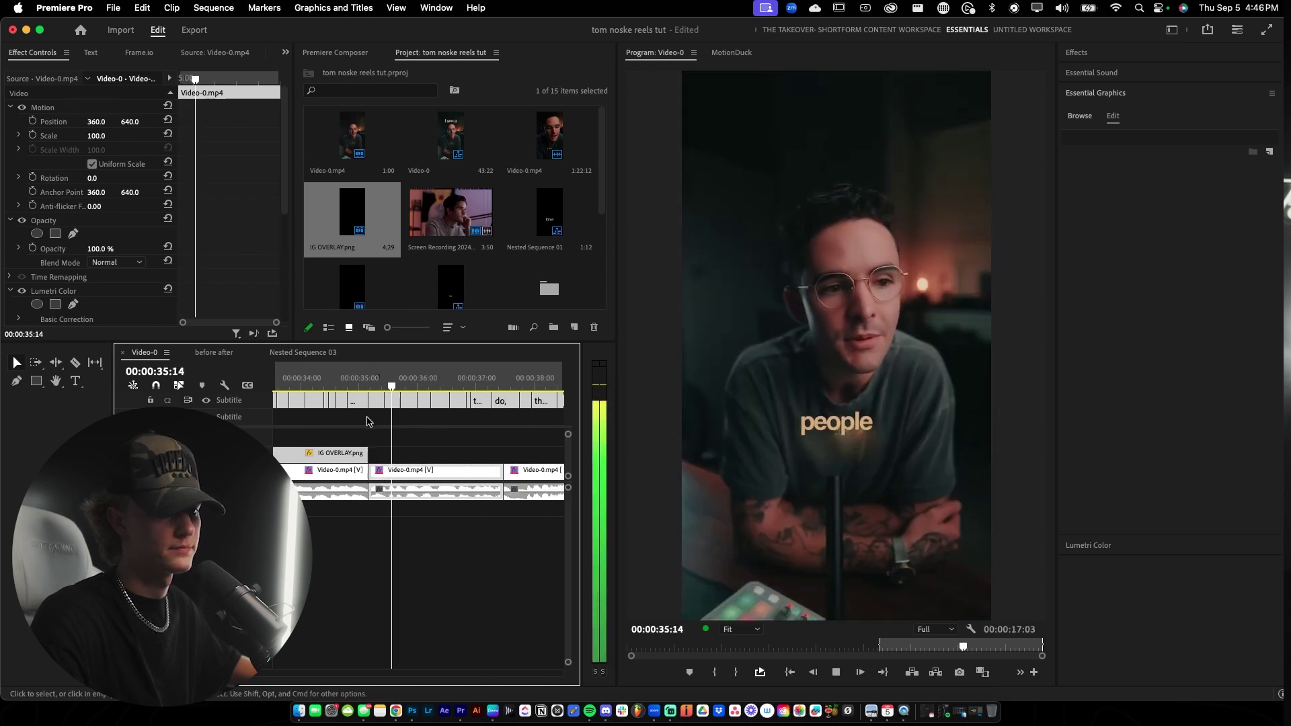
key("minus")
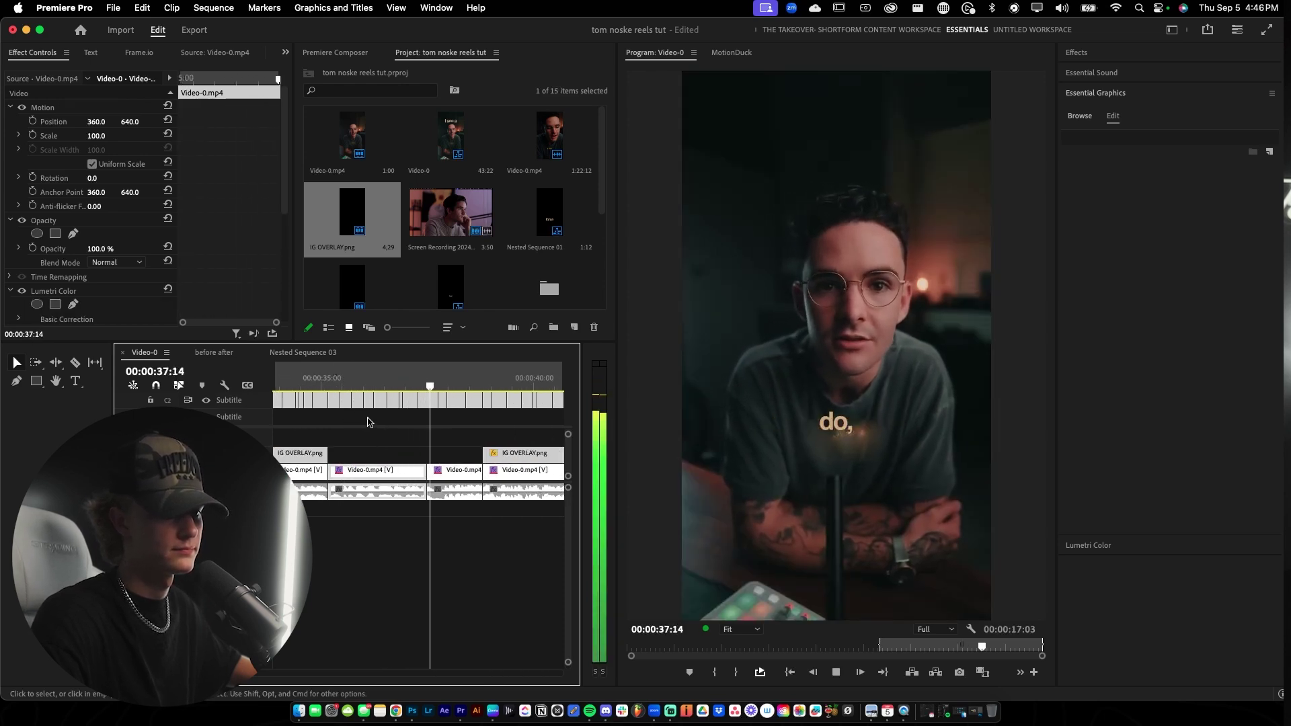
key("minus")
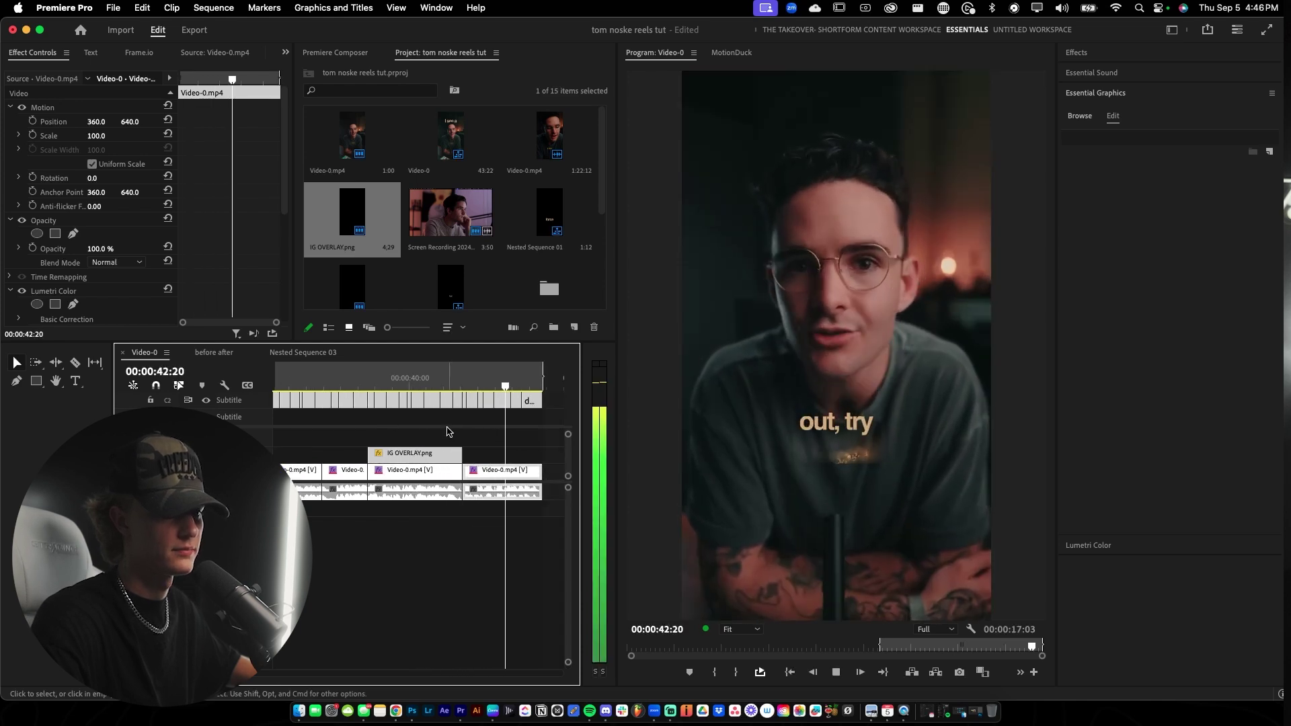
key("space")
key("equal")
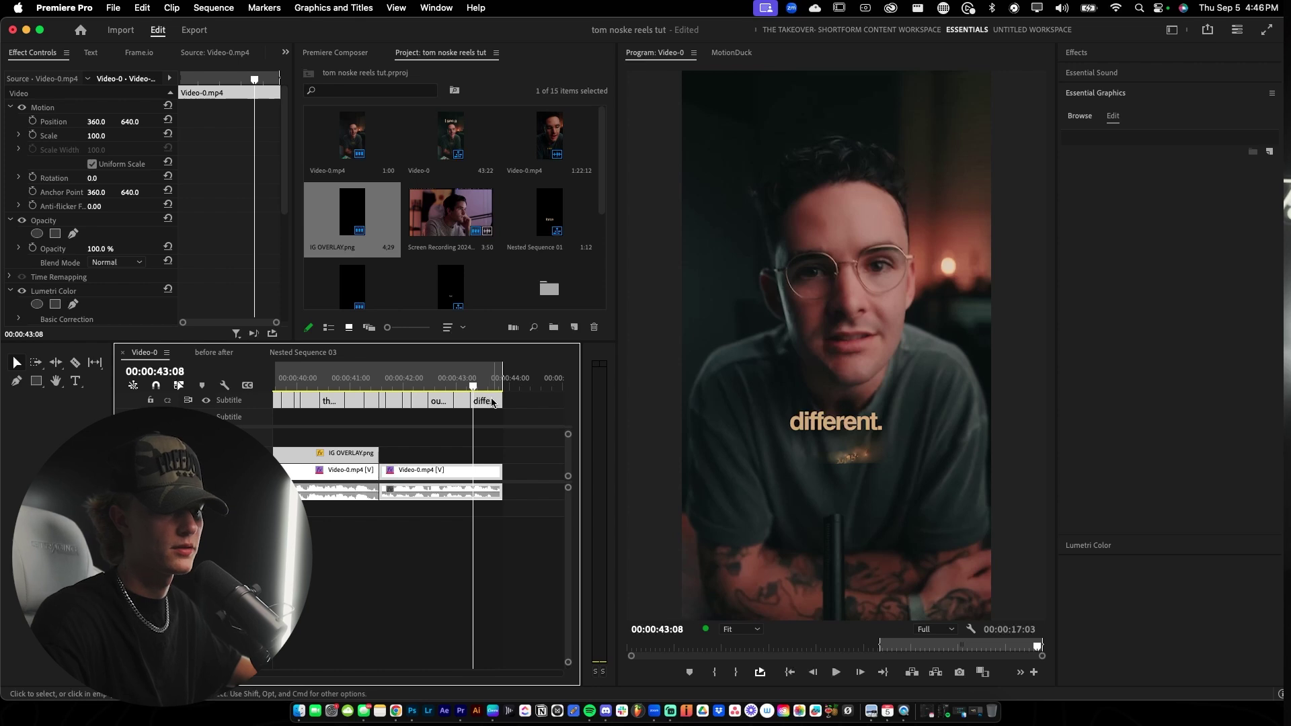
Apply faux italic to the final caption "different.", enlarge its font, and play back the closing words.
left_click(837, 423)
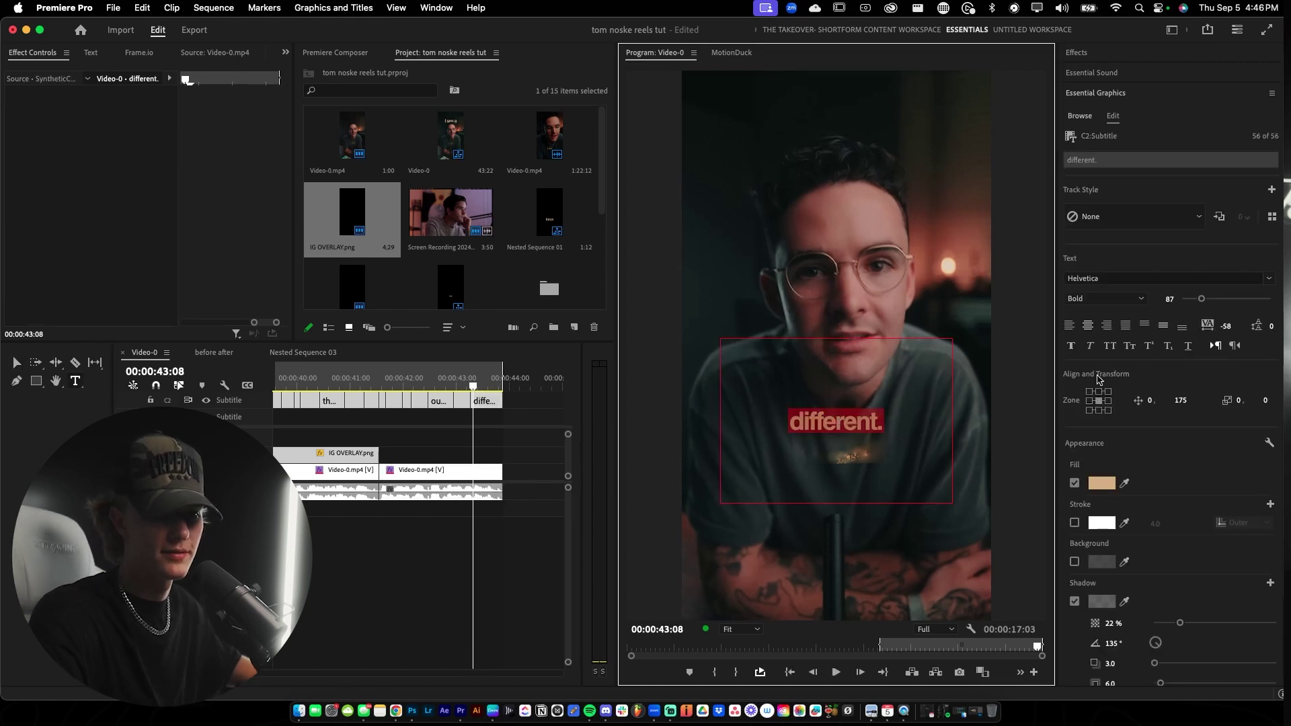
left_click(1091, 346)
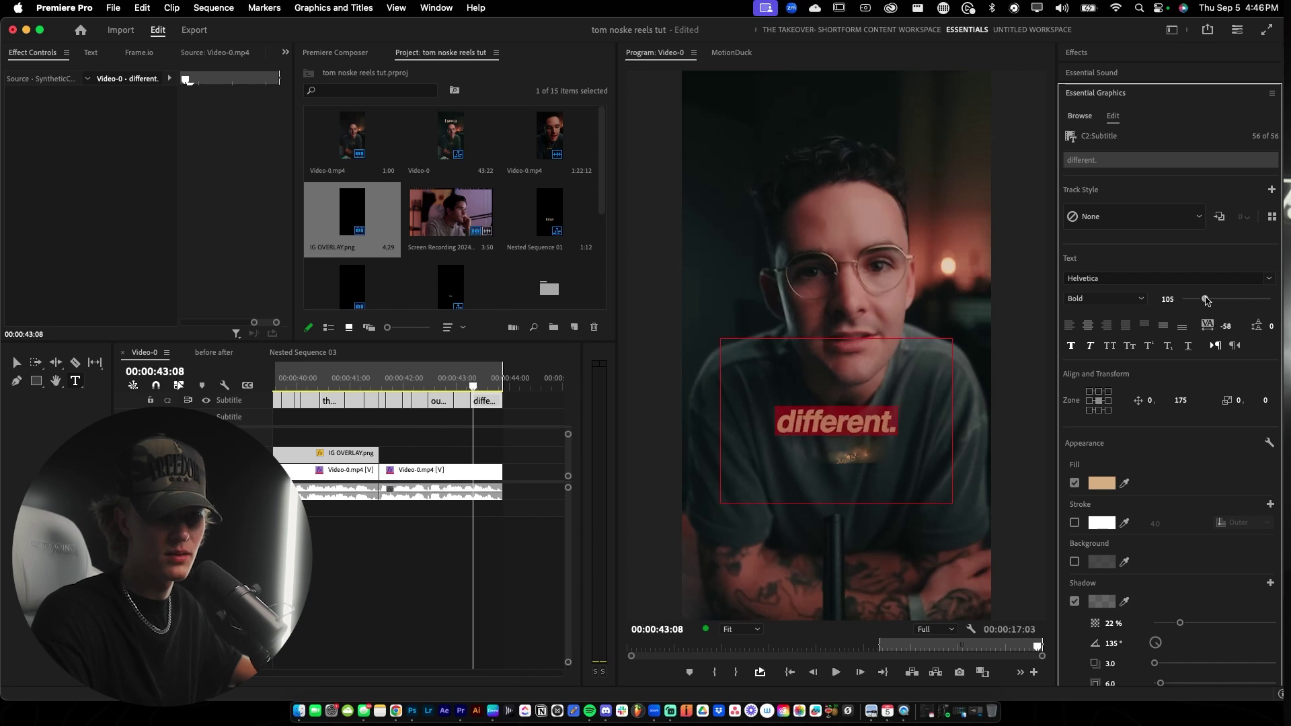
left_click_drag(1207, 302, 1215, 301)
left_click(428, 386)
key("space")
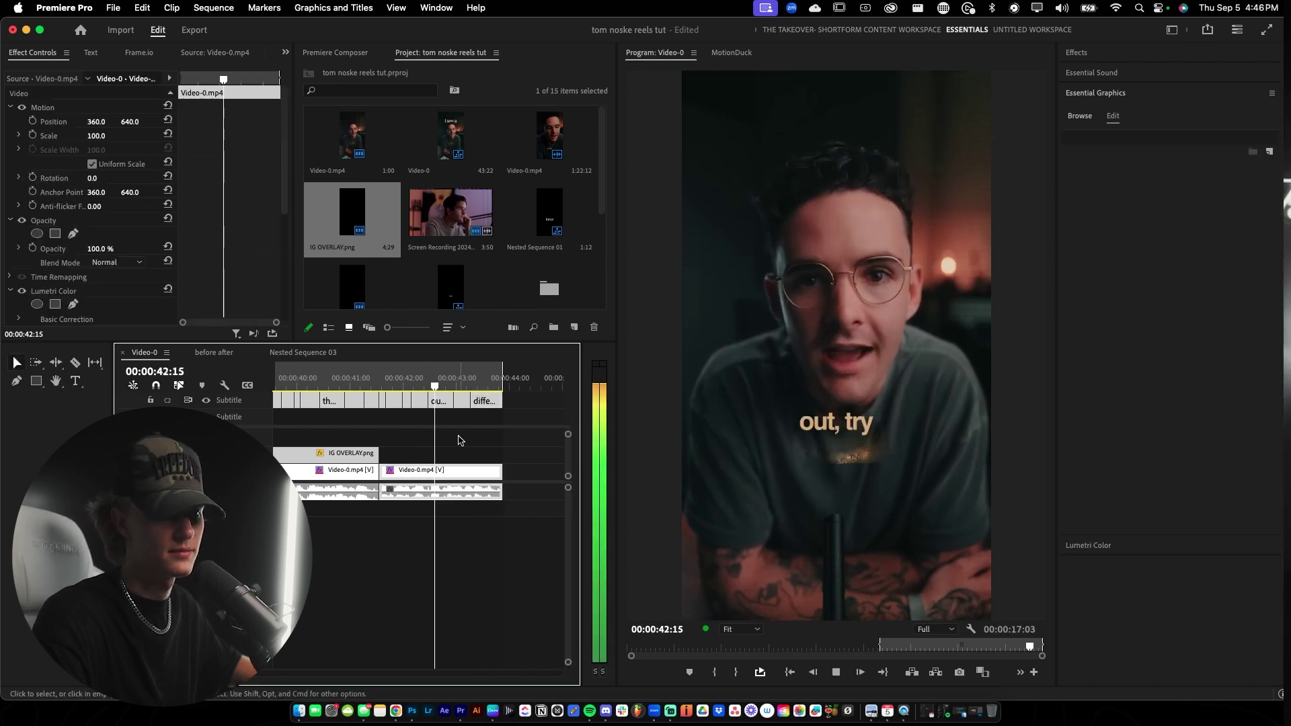
key("space")
key("minus")
key("minus")
key("minus")
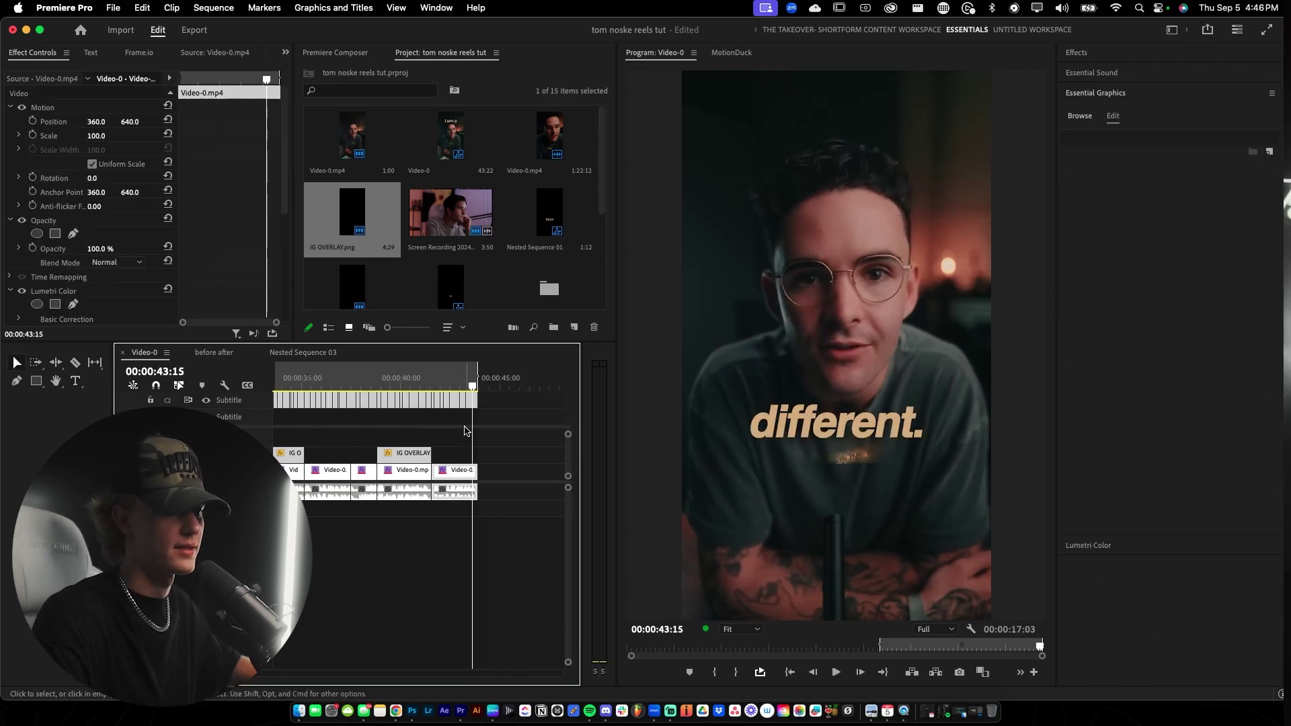
key("minus")
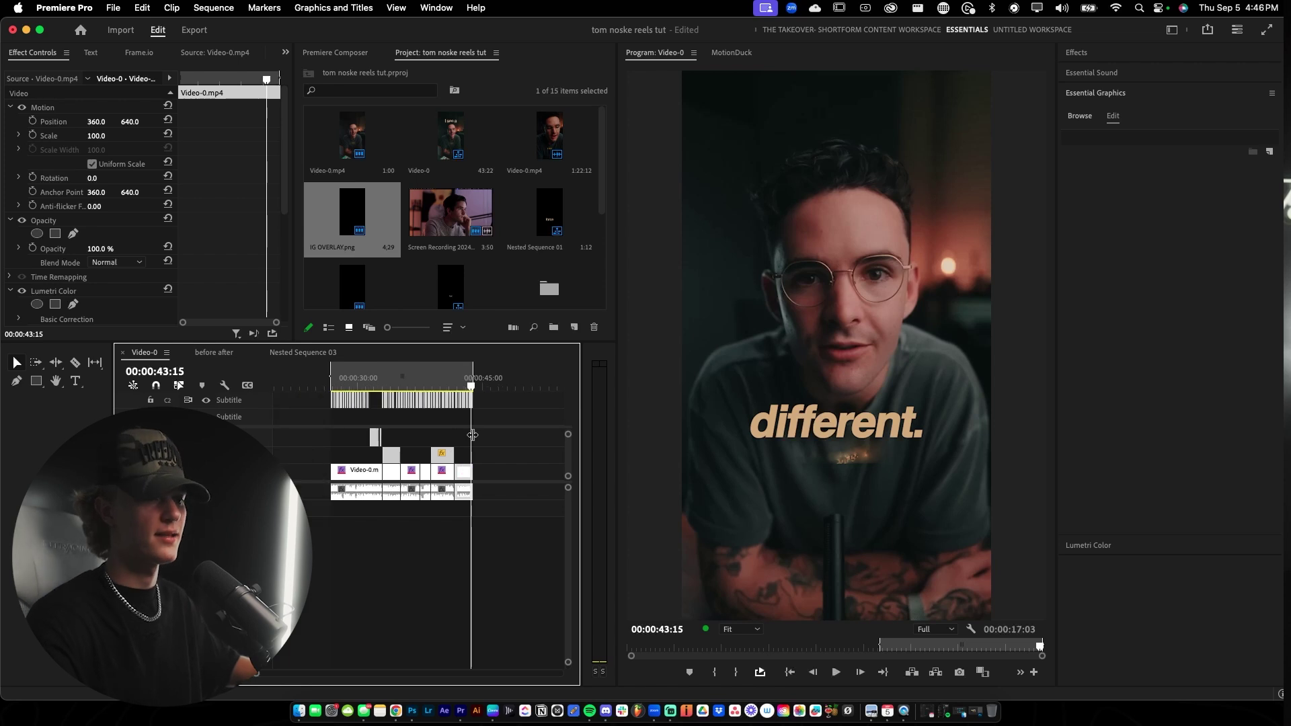
Create an adjustment layer with the default settings and place it above the first clip, starting at 00:00:26:19.
left_click_drag(333, 382, 342, 387)
key("equal")
key("equal")
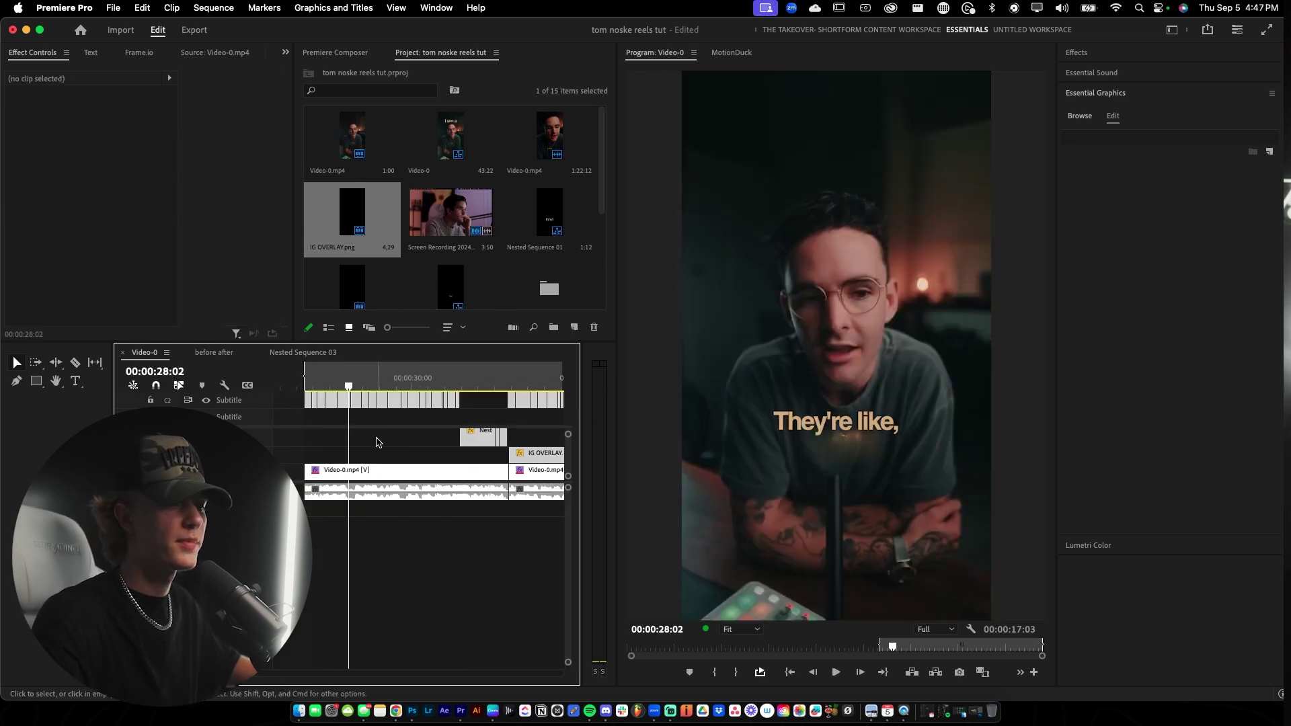
key("minus")
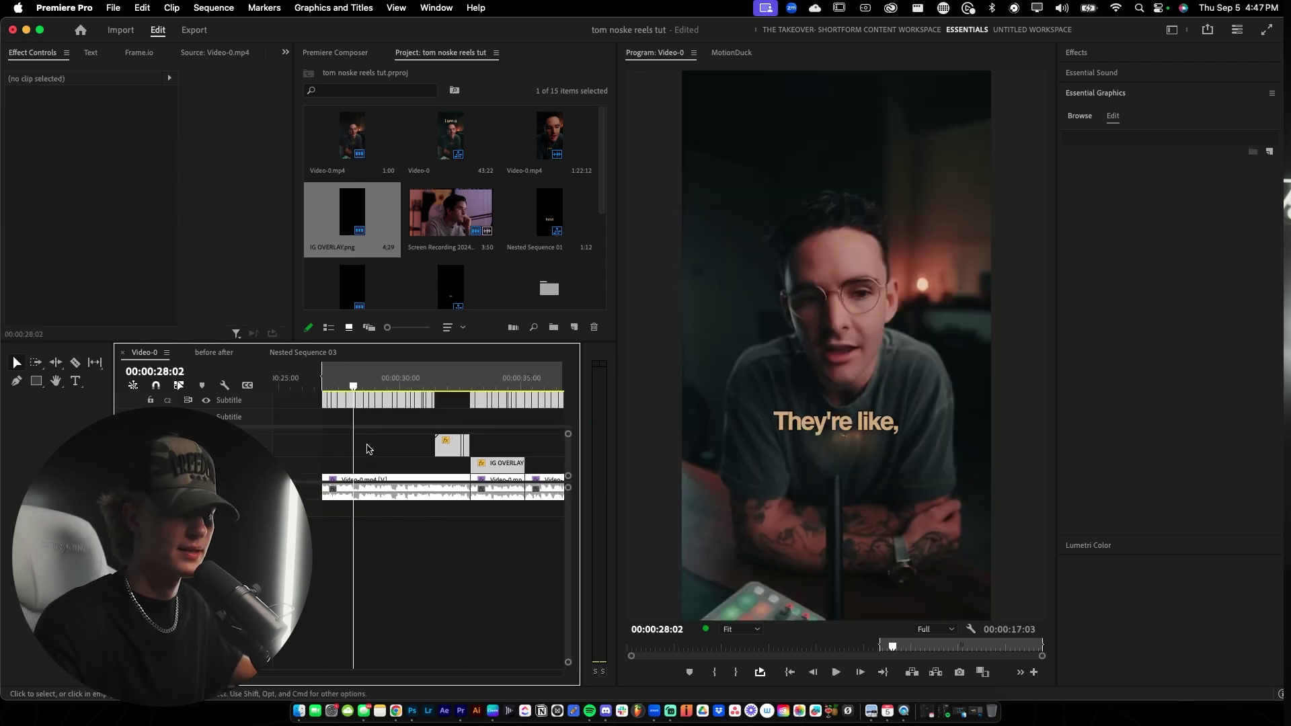
key("minus")
key("minus")
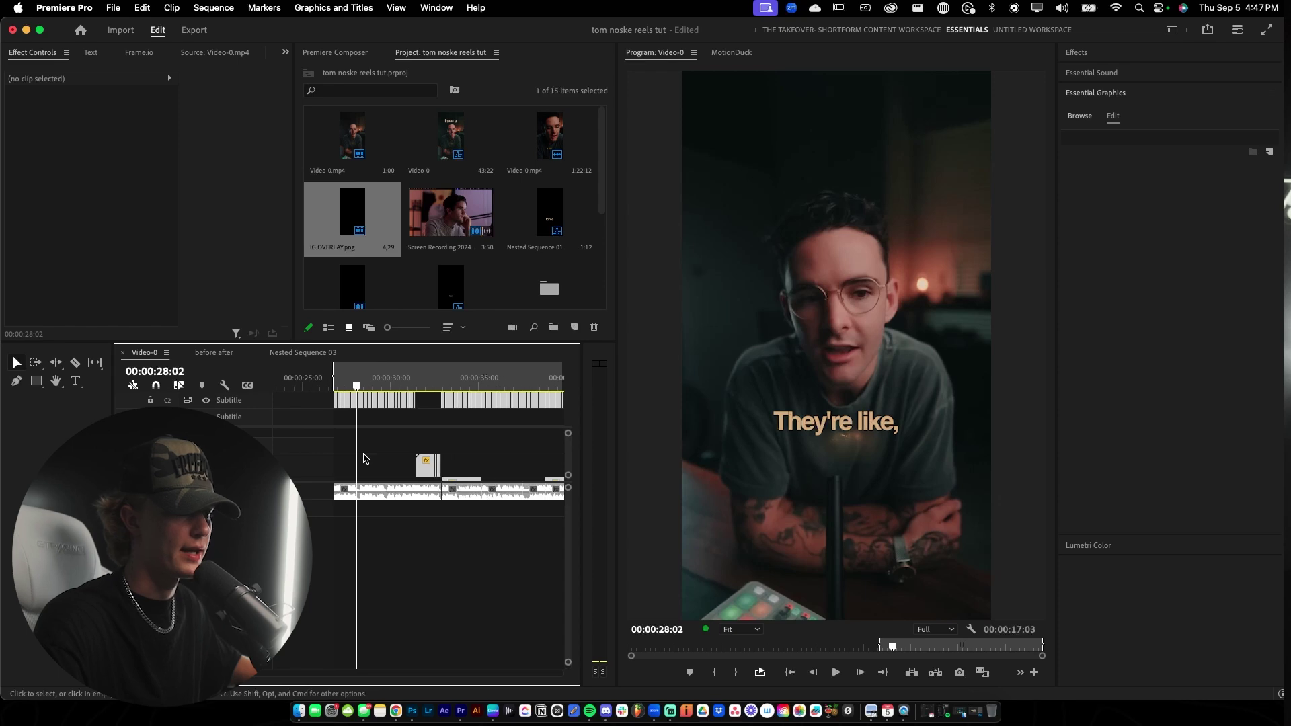
left_click(575, 328)
left_click(608, 381)
left_click(726, 423)
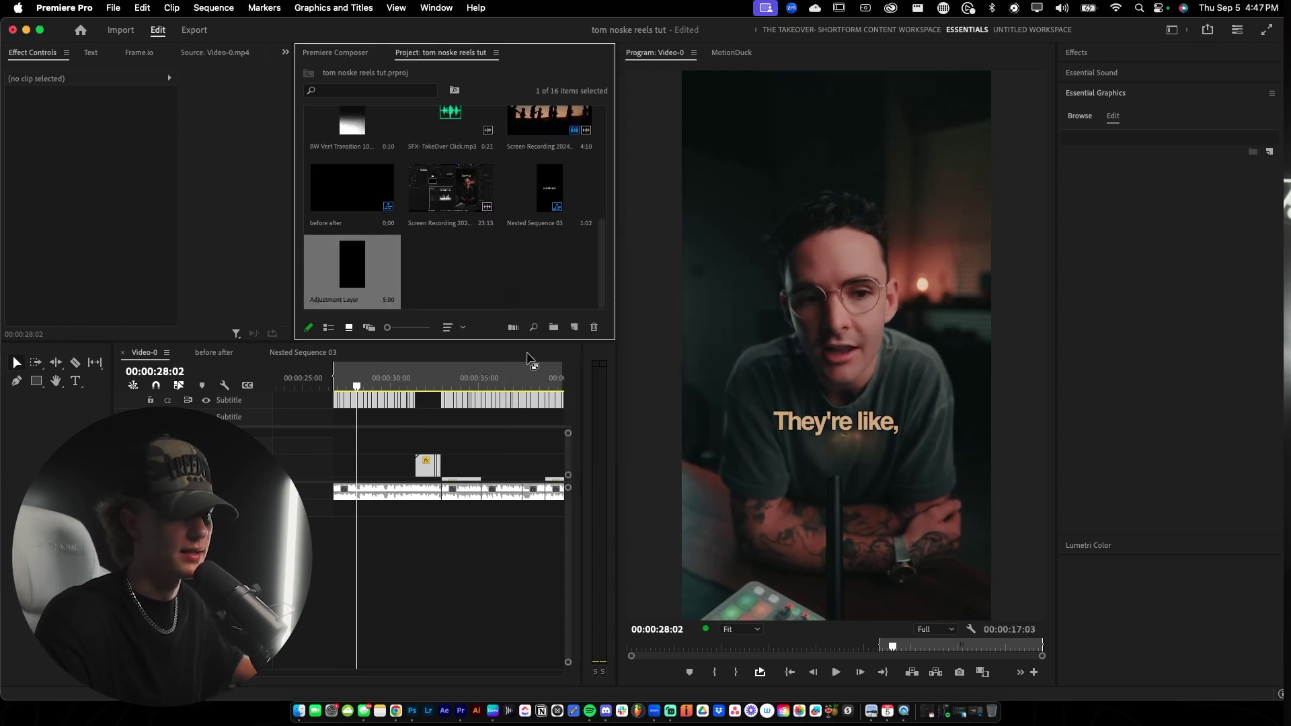
left_click_drag(355, 262, 409, 449)
scroll(408, 448, "up", 5)
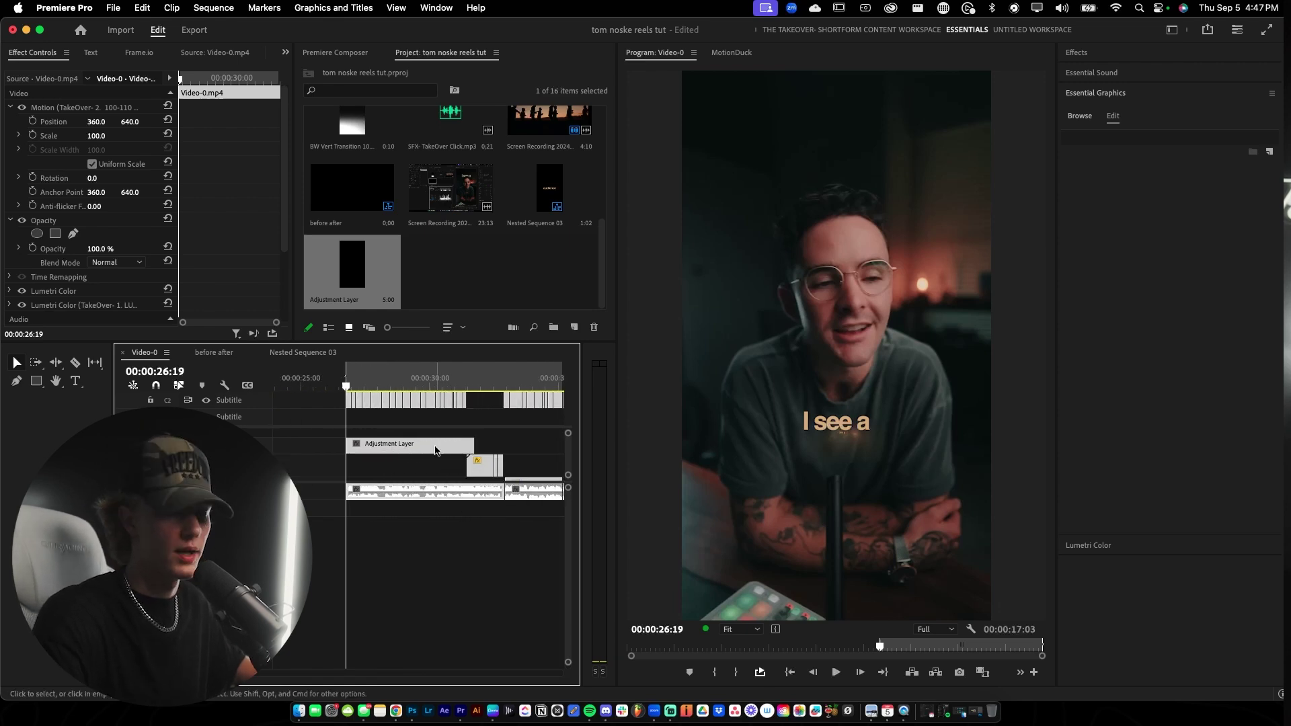
key("equal")
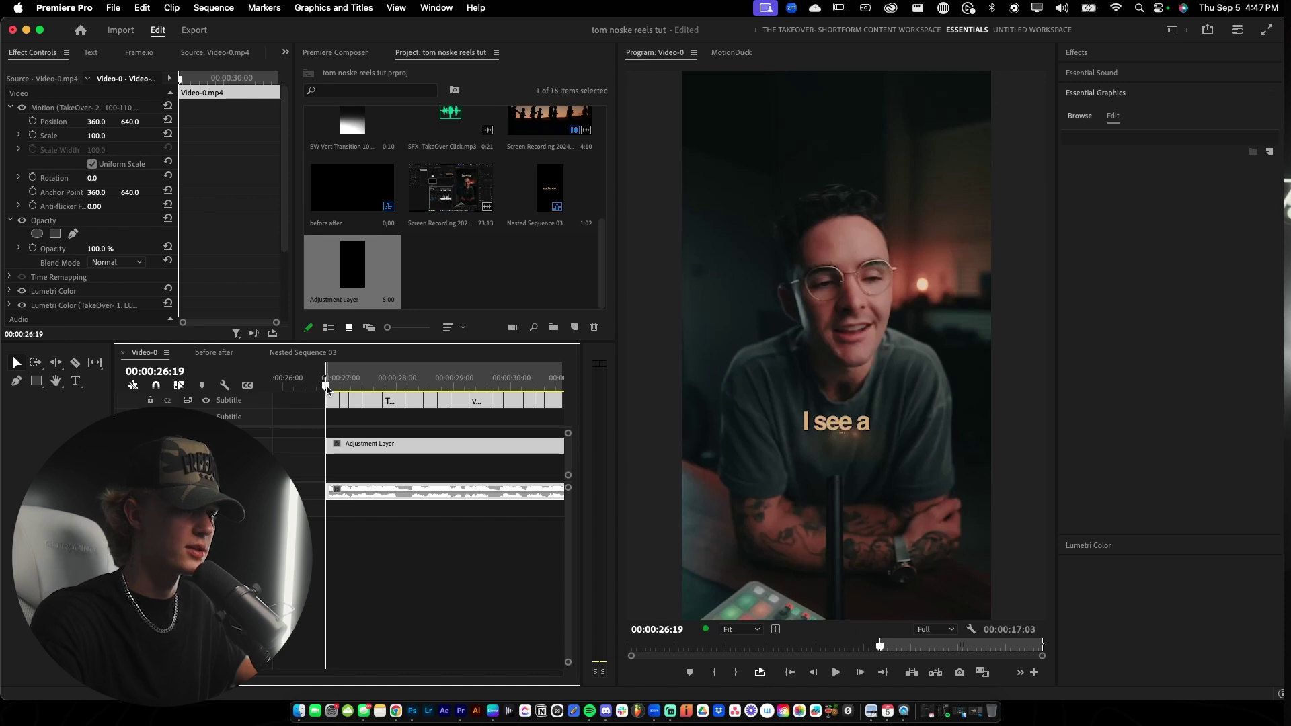
Split the adjustment layer at the start of the caption "I don't" and delete the part after the cut.
left_click_drag(326, 385, 328, 385)
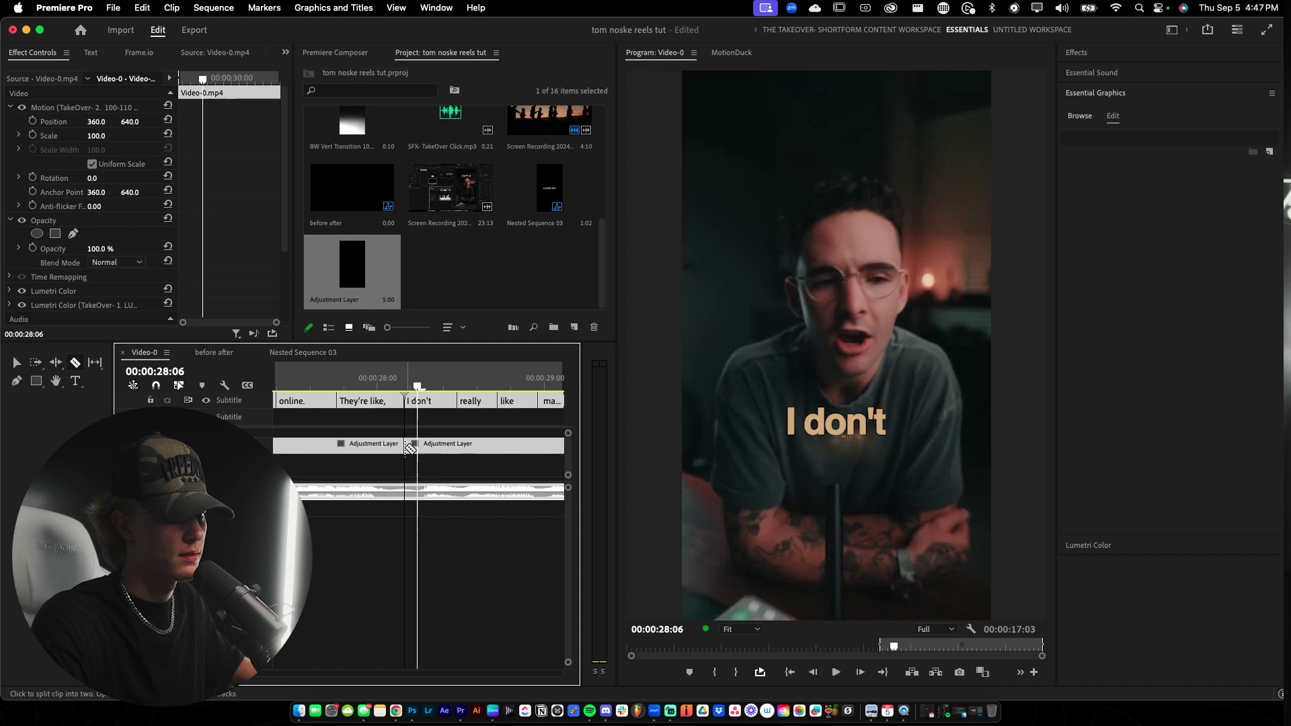
key("v")
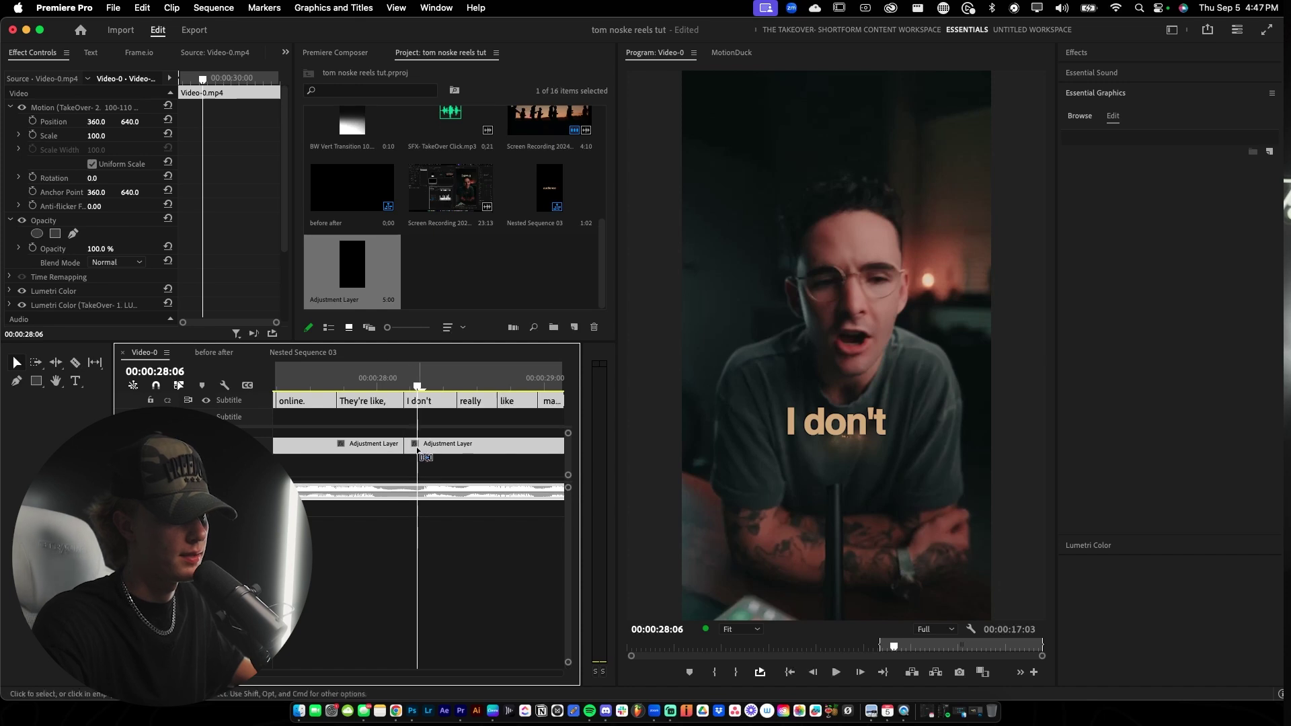
key("minus")
left_click(445, 449)
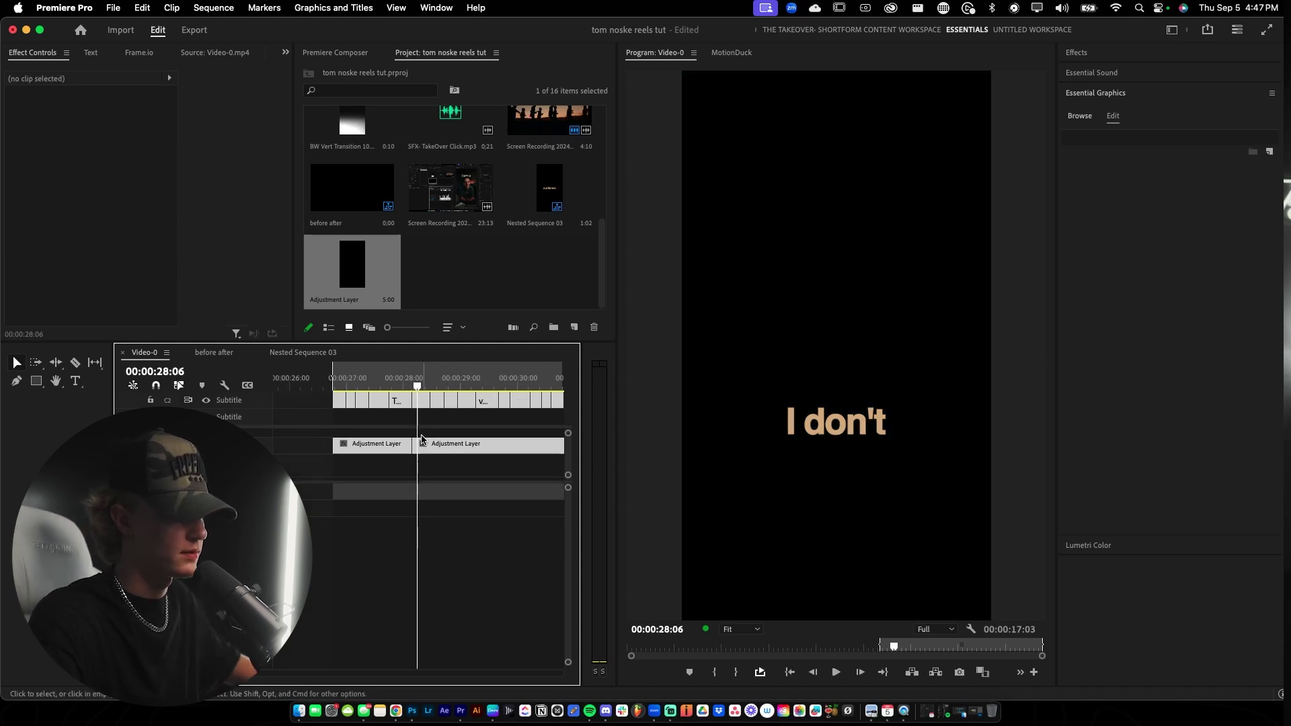
key("Delete")
Play back the sequence from its first clip through the nested text and first overlay to the caption "but".
left_click_drag(417, 382, 333, 382)
key("space")
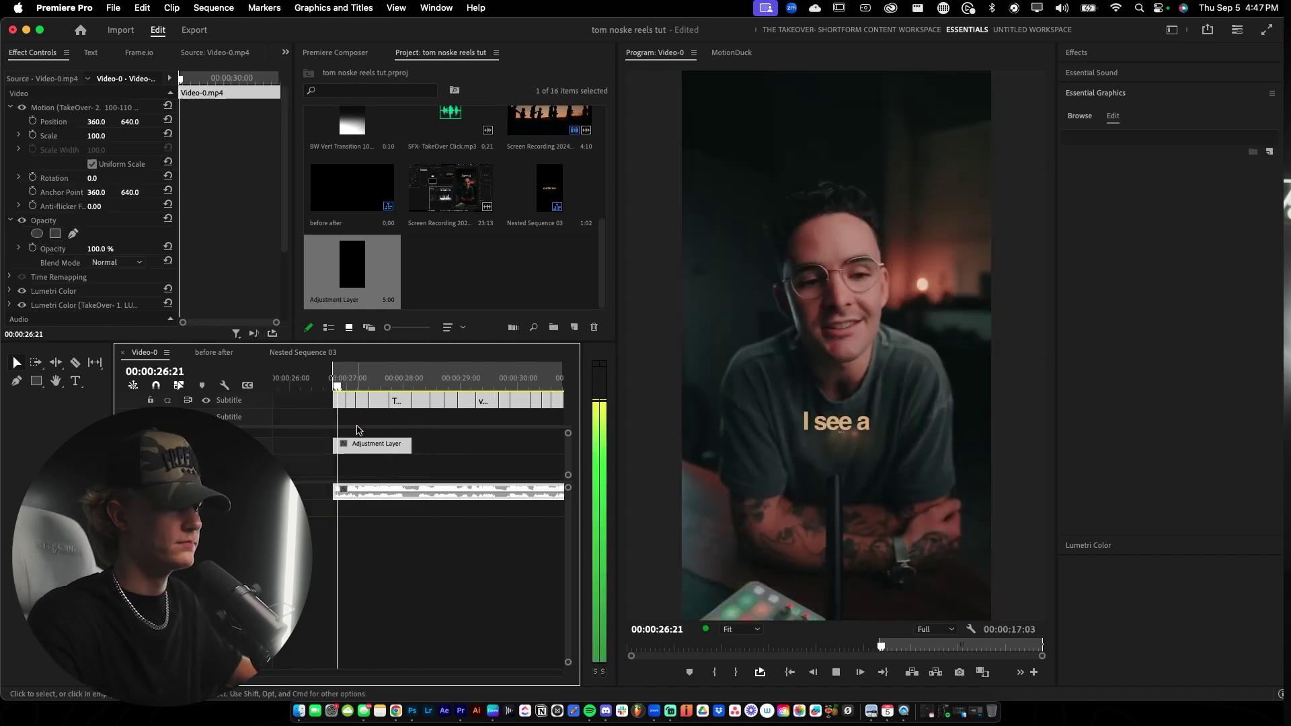
scroll(370, 462, "down", 3)
scroll(395, 462, "right", 2)
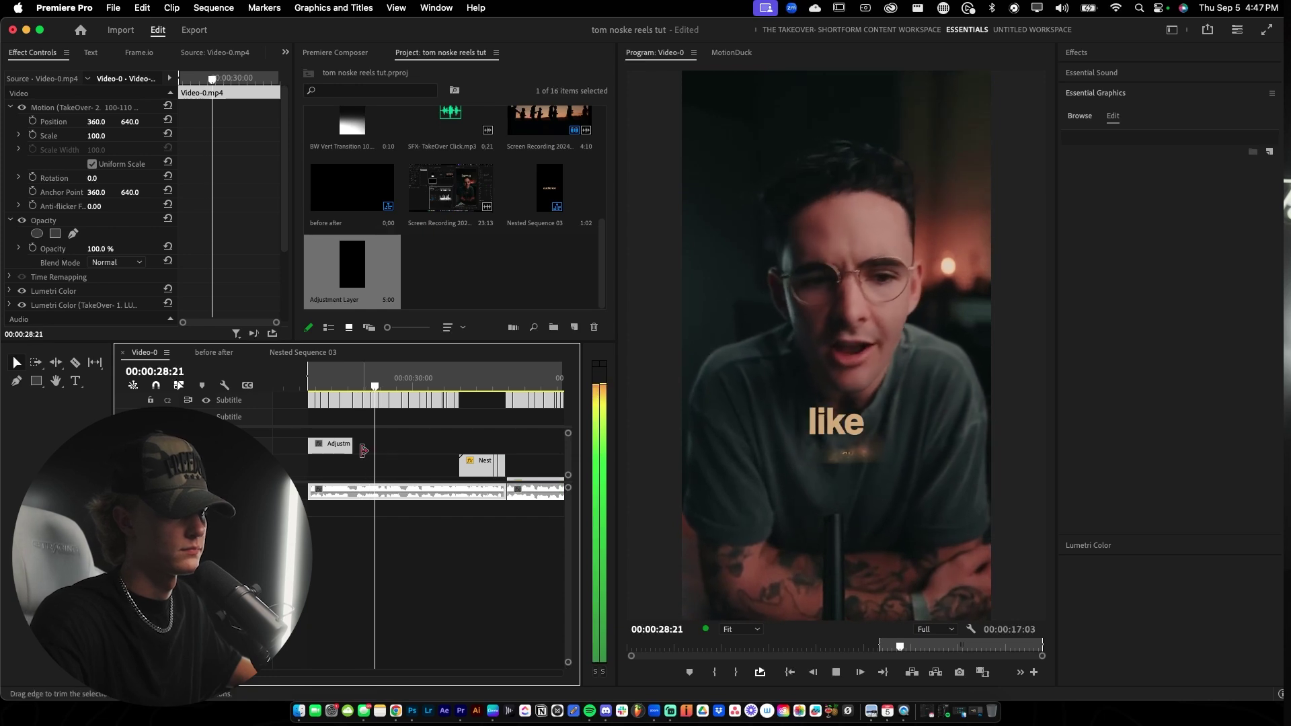
key("space")
left_click(343, 449)
scroll(341, 451, "down", 2)
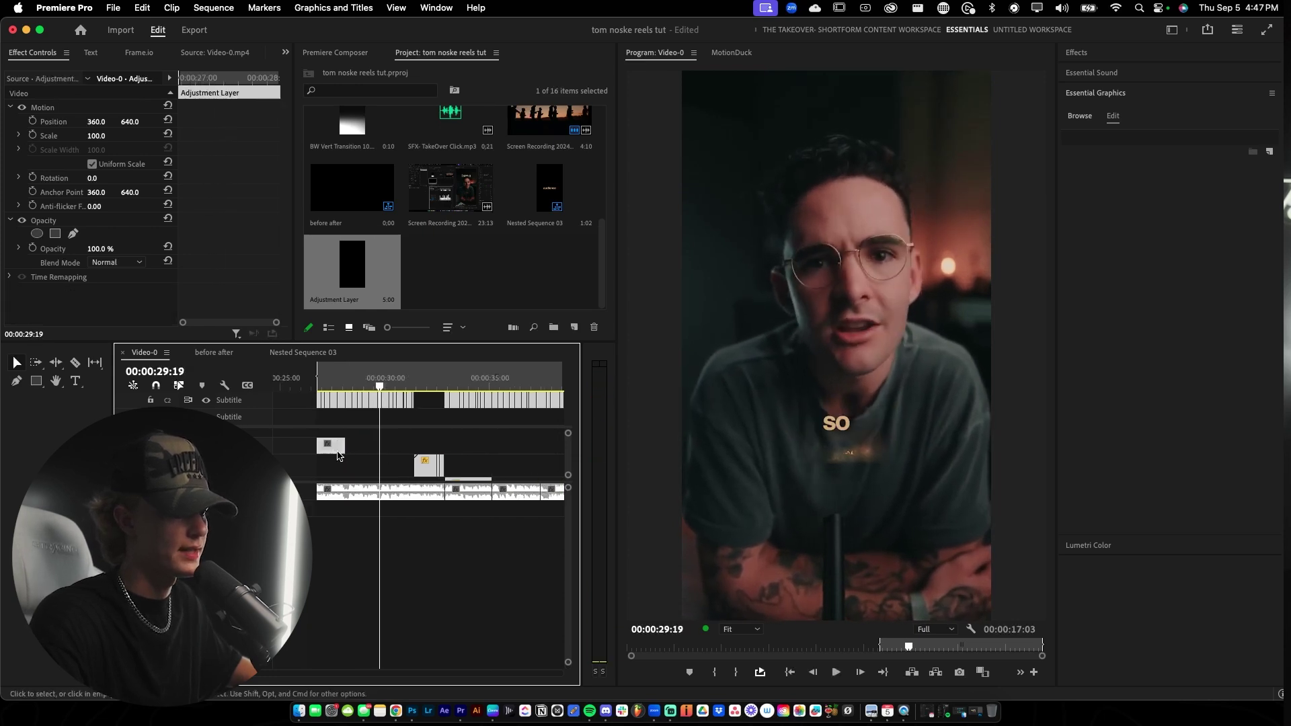
key("space")
key("minus")
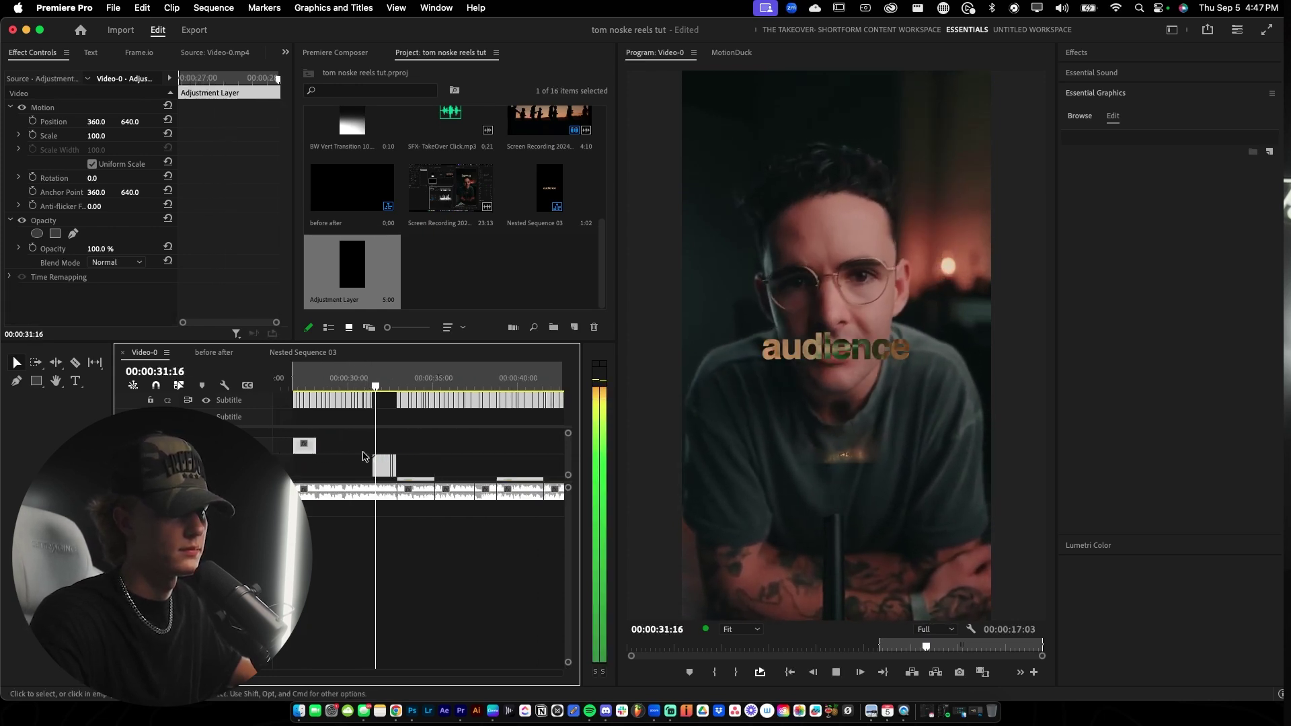
key("minus")
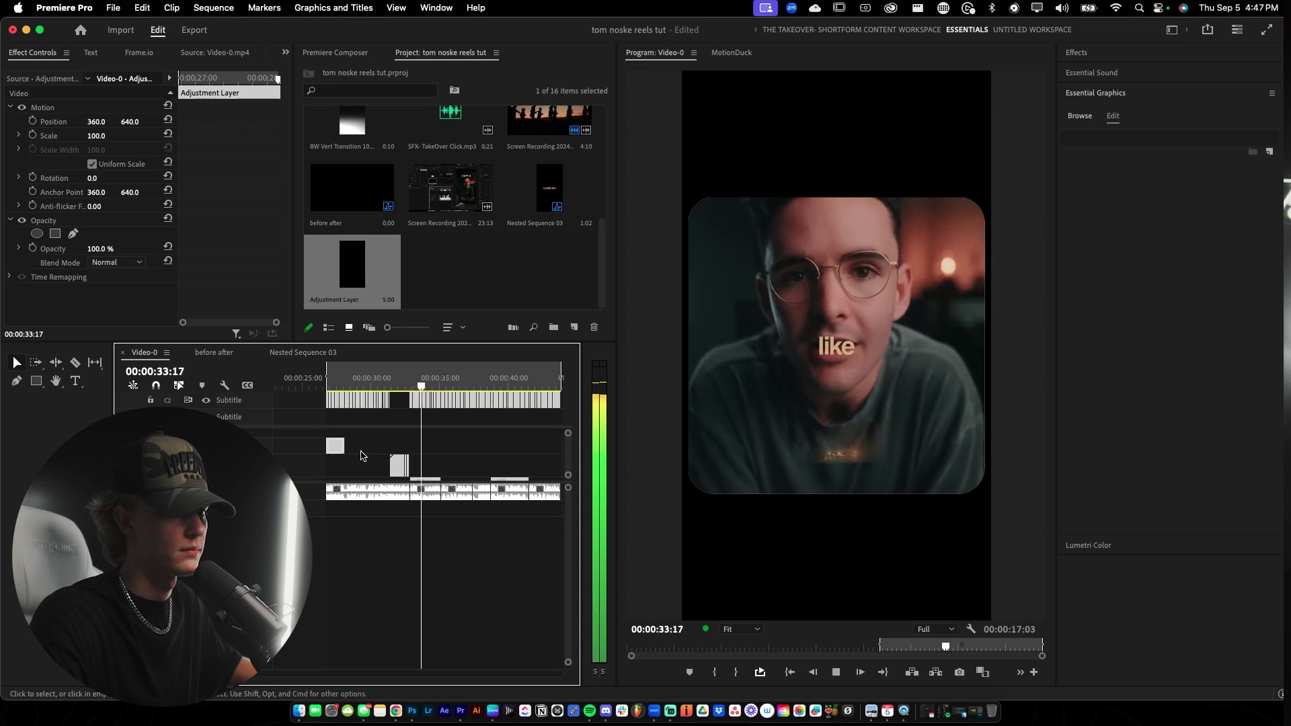
left_click(335, 448)
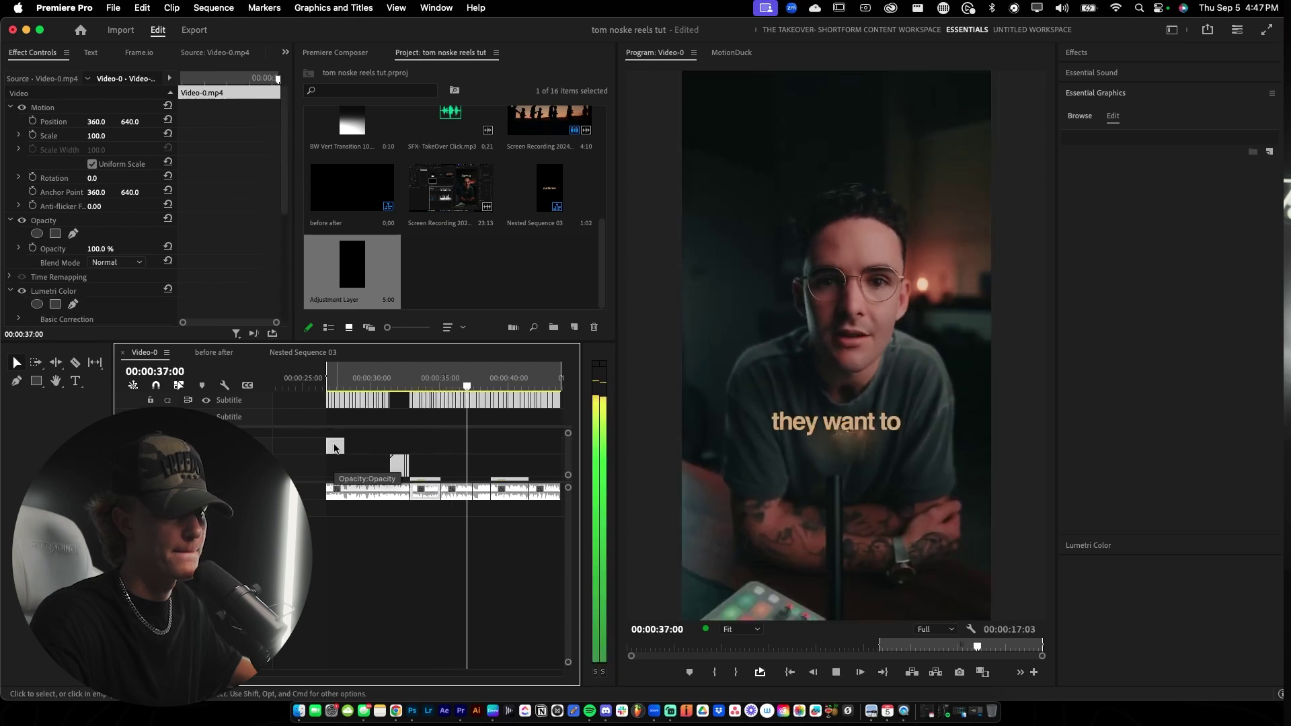
key("space")
Duplicate the adjustment layer so that the copy starts at the caption "but", at 00:00:37:19.
left_click(333, 447)
left_click_drag(335, 448, 493, 452)
key("=")
key("-")
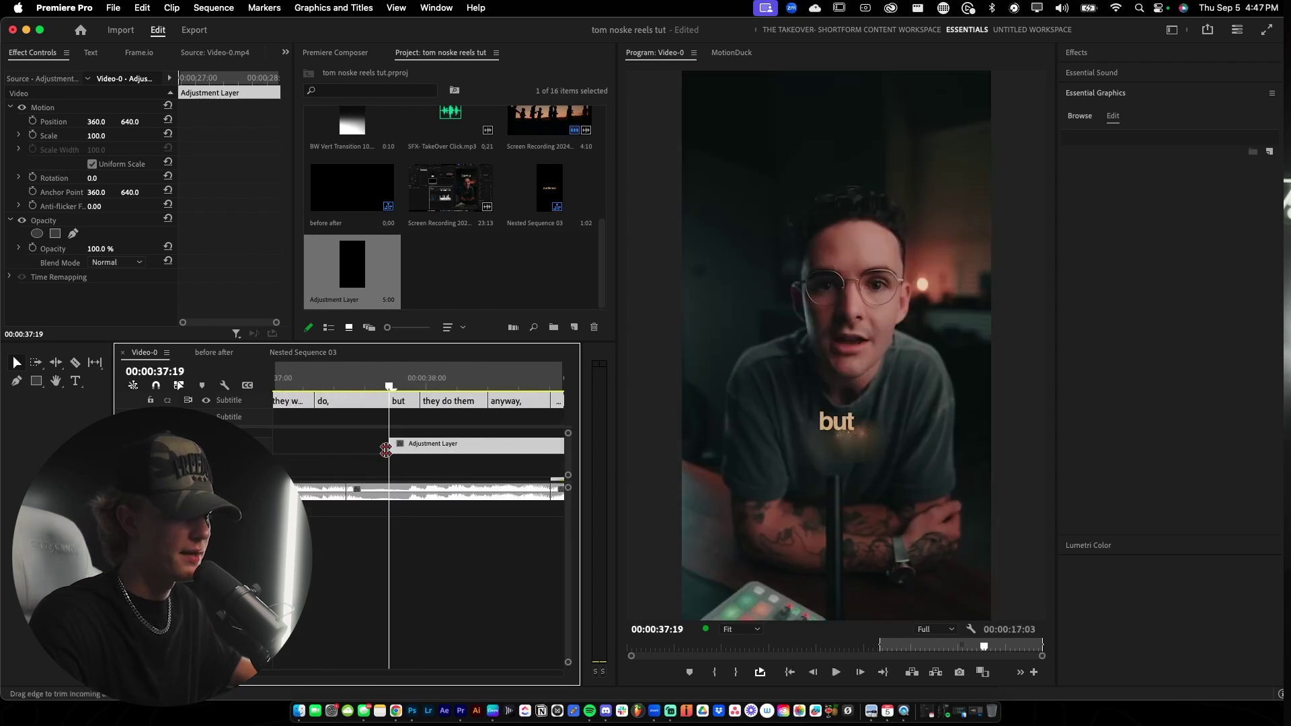
Split the copied adjustment layer where the second overlay clip begins and delete the part after the cut.
left_click(451, 444)
key("v")
left_click(470, 448)
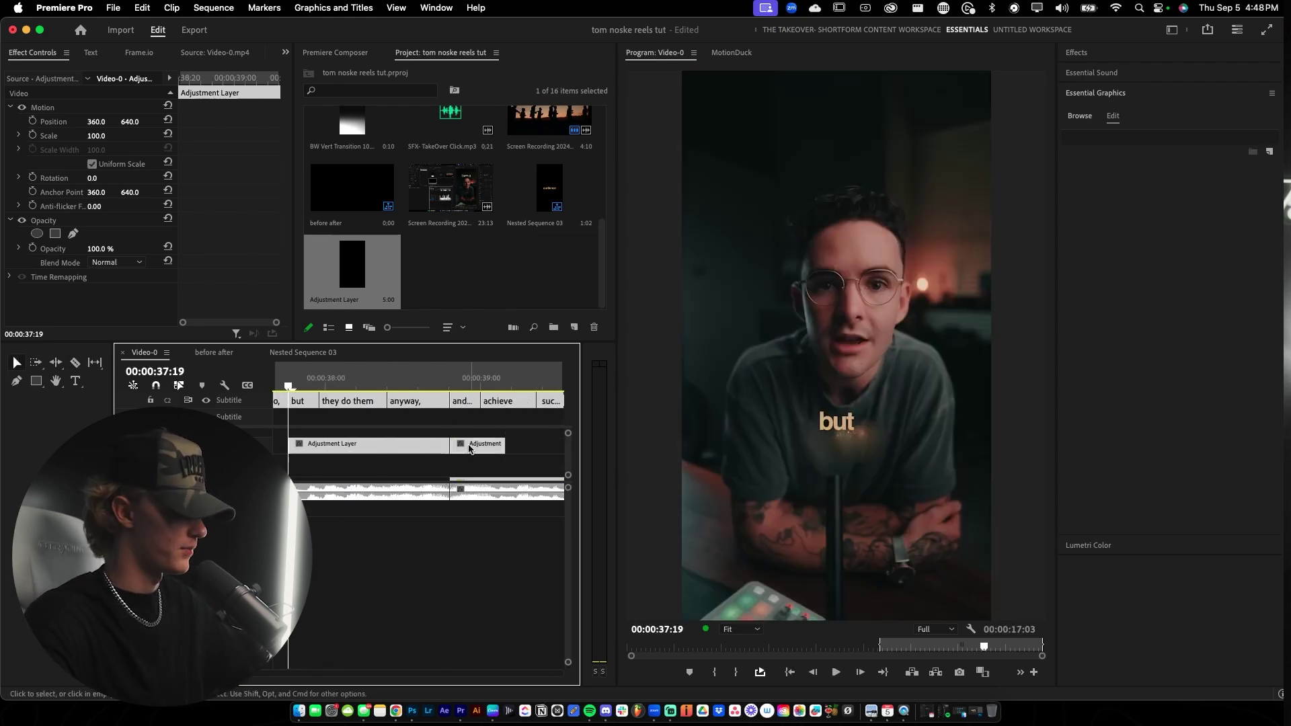
key("Delete")
key("-")
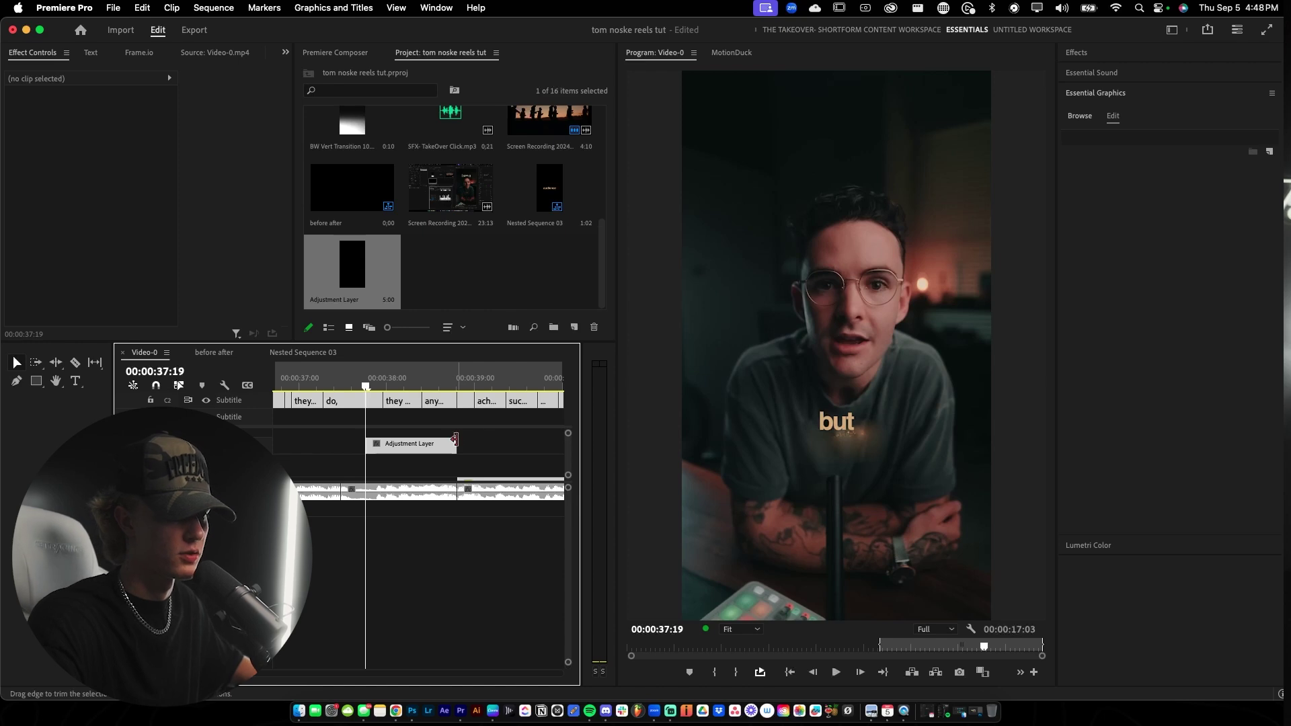
Duplicate the adjustment layer over the second overlay clip, starting at the caption just before "force" and ending with the clip.
key("space")
key("-")
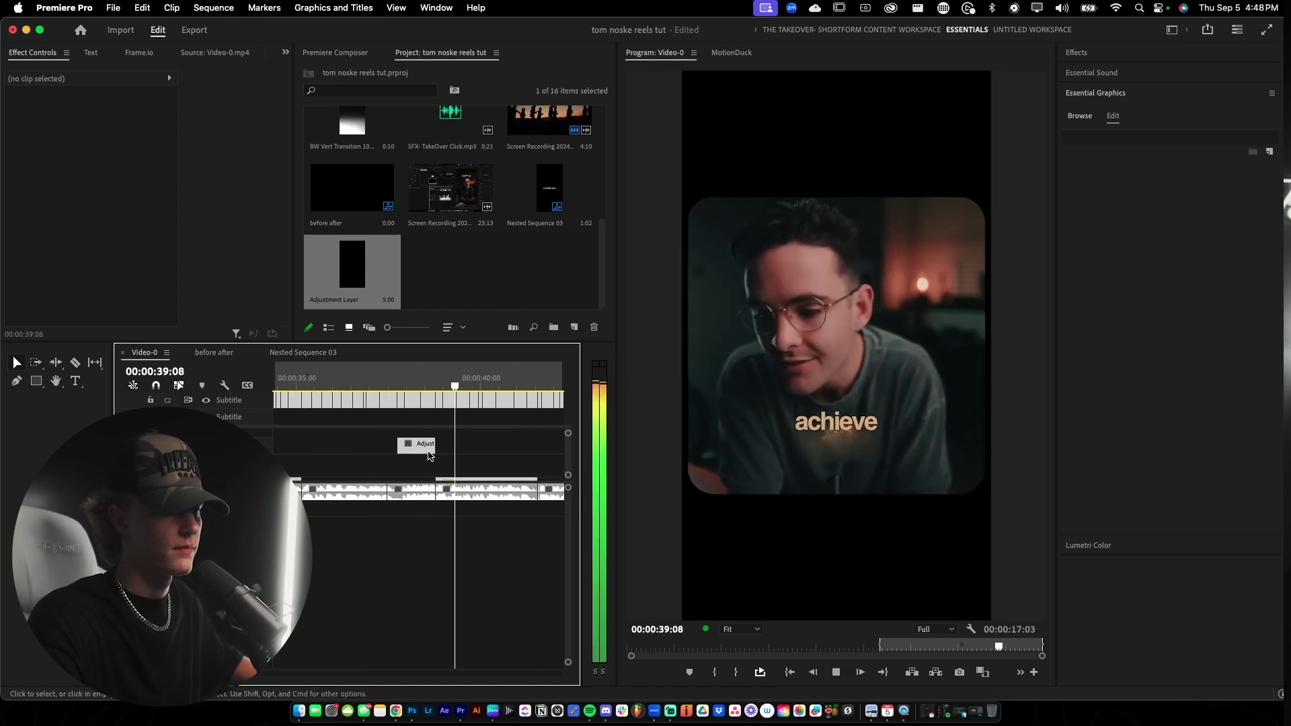
left_click_drag(429, 452, 461, 448)
scroll(452, 449, "up", 5)
key("-")
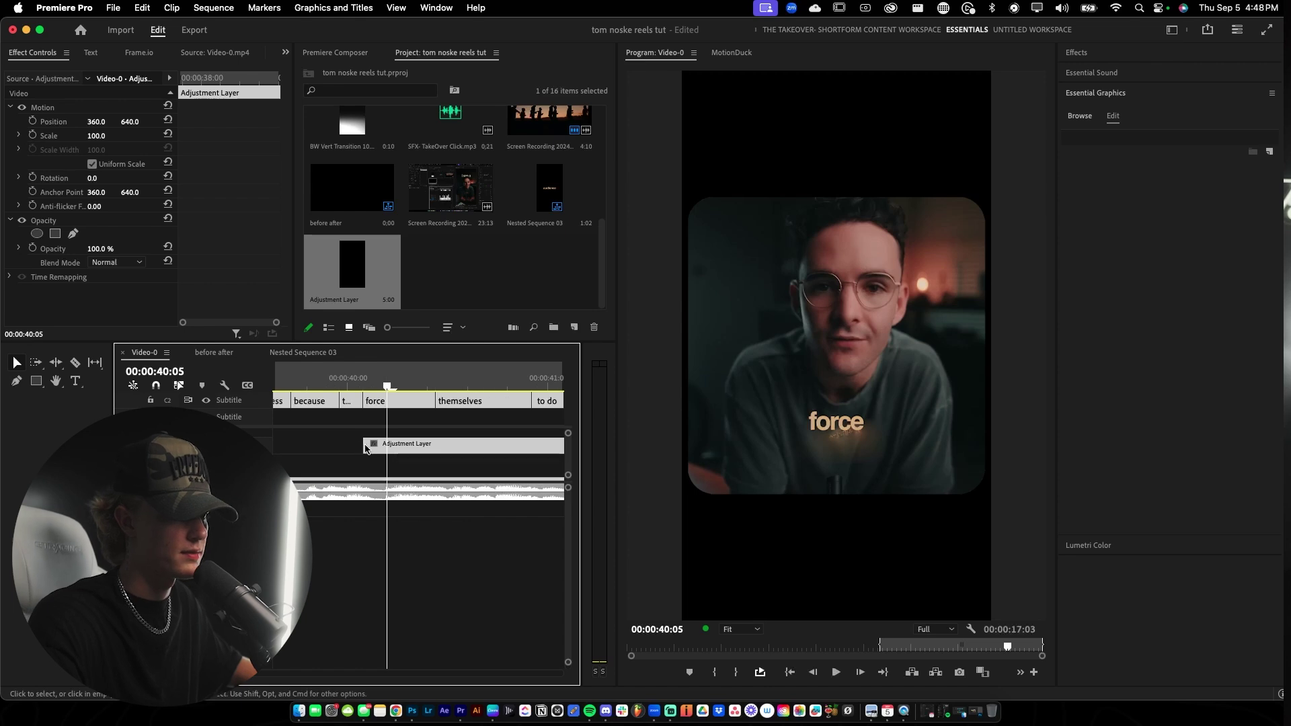
left_click_drag(371, 449, 366, 451)
left_click_drag(477, 443, 524, 445)
Play back the third adjustment layer's section into the final clip up to the caption "something".
key("space")
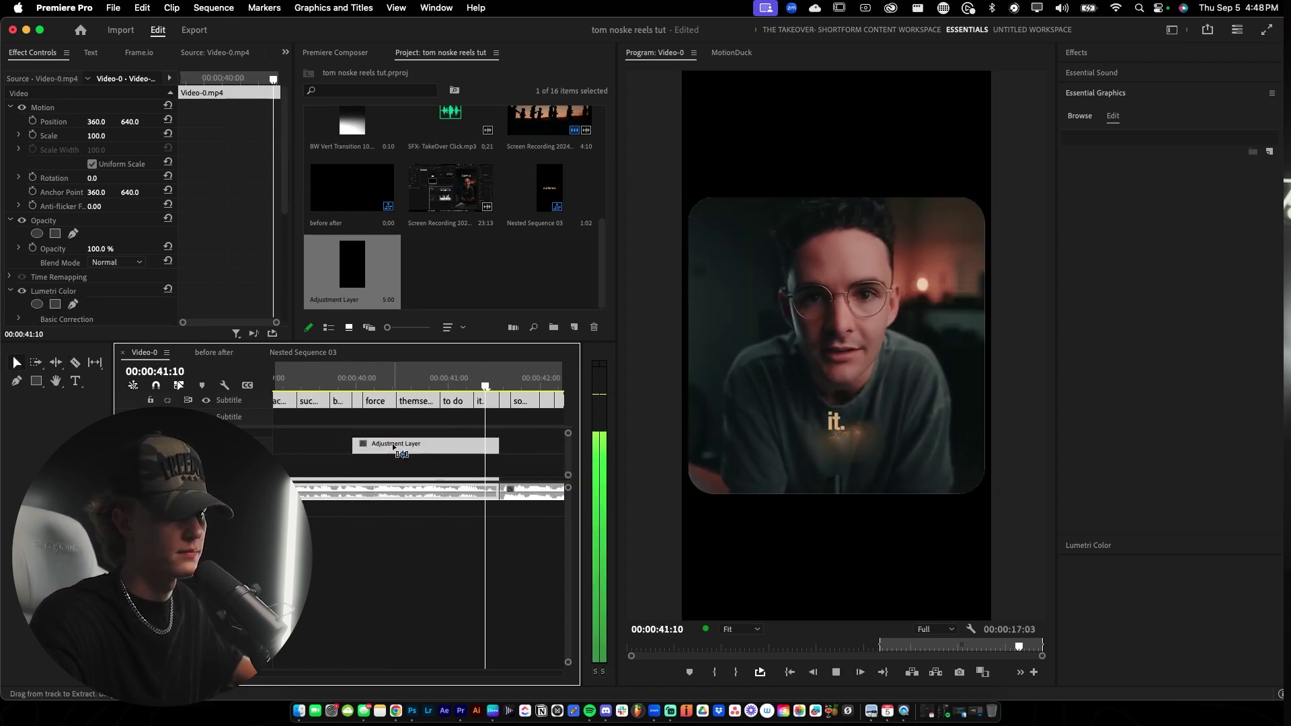
key("-")
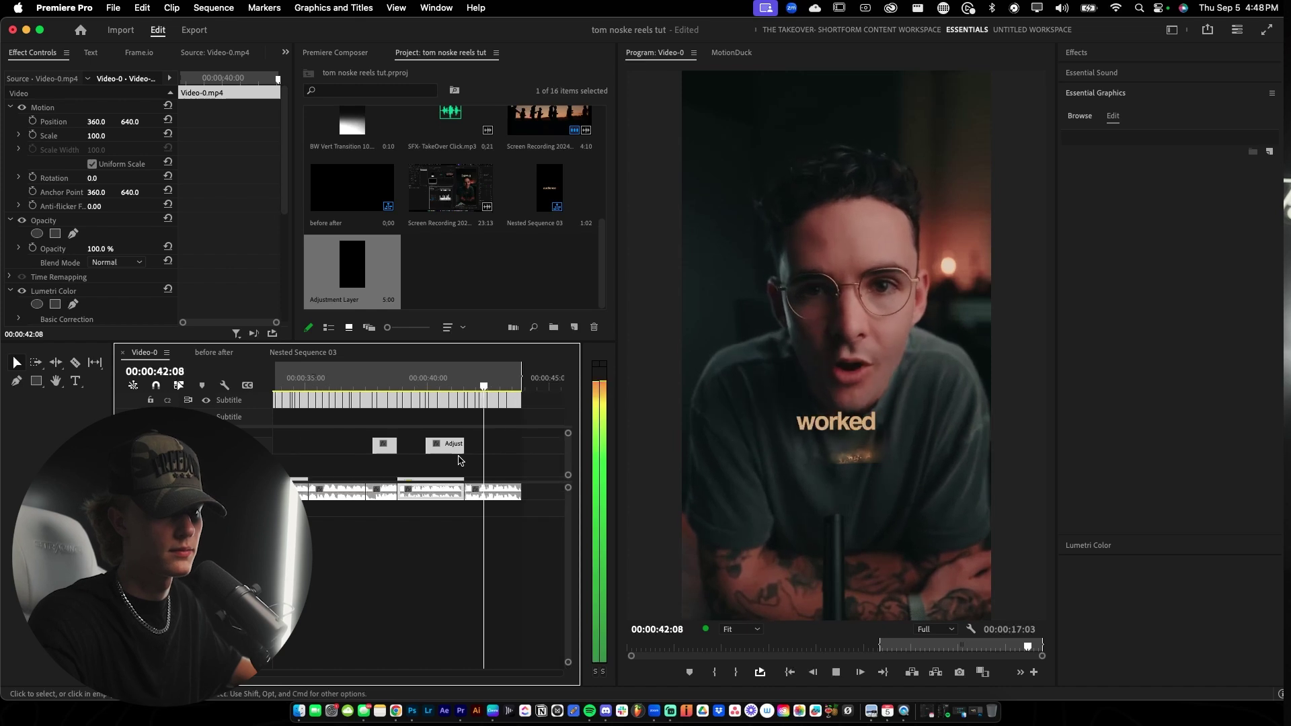
key("-")
key("space")
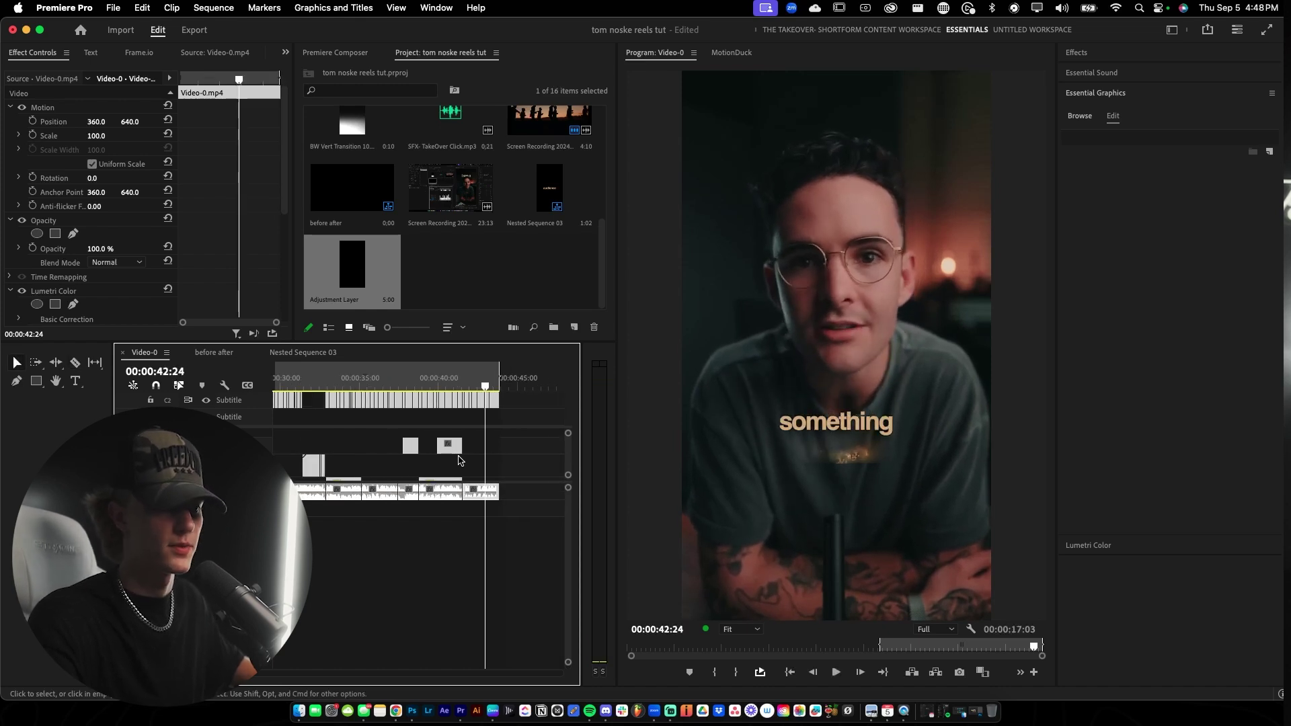
key("-")
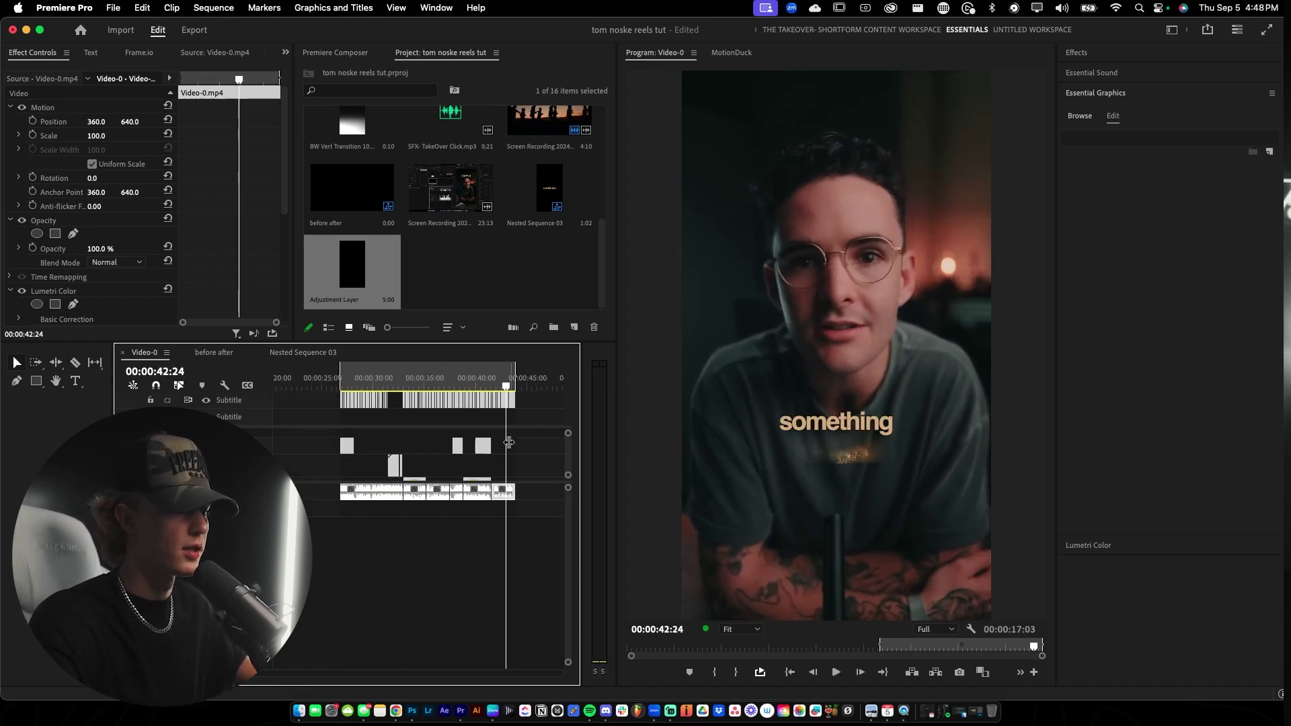
left_click(435, 441)
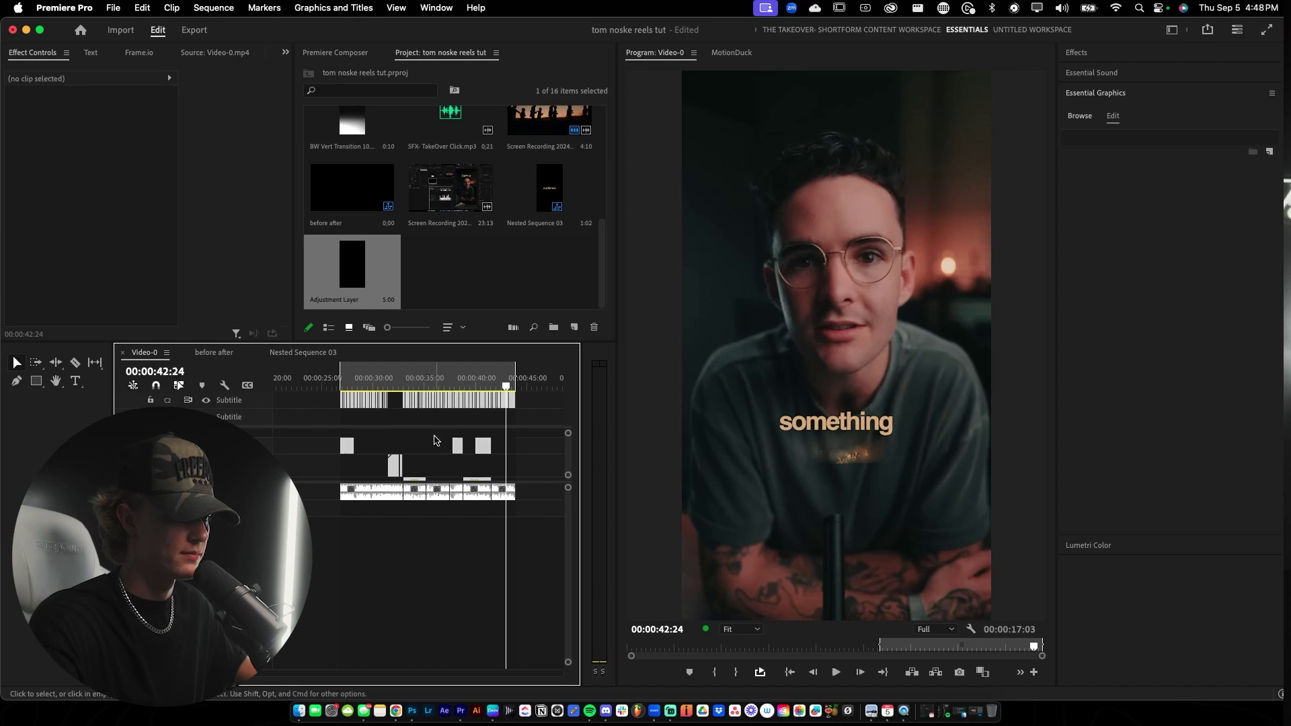
scroll(336, 446, "up", 3)
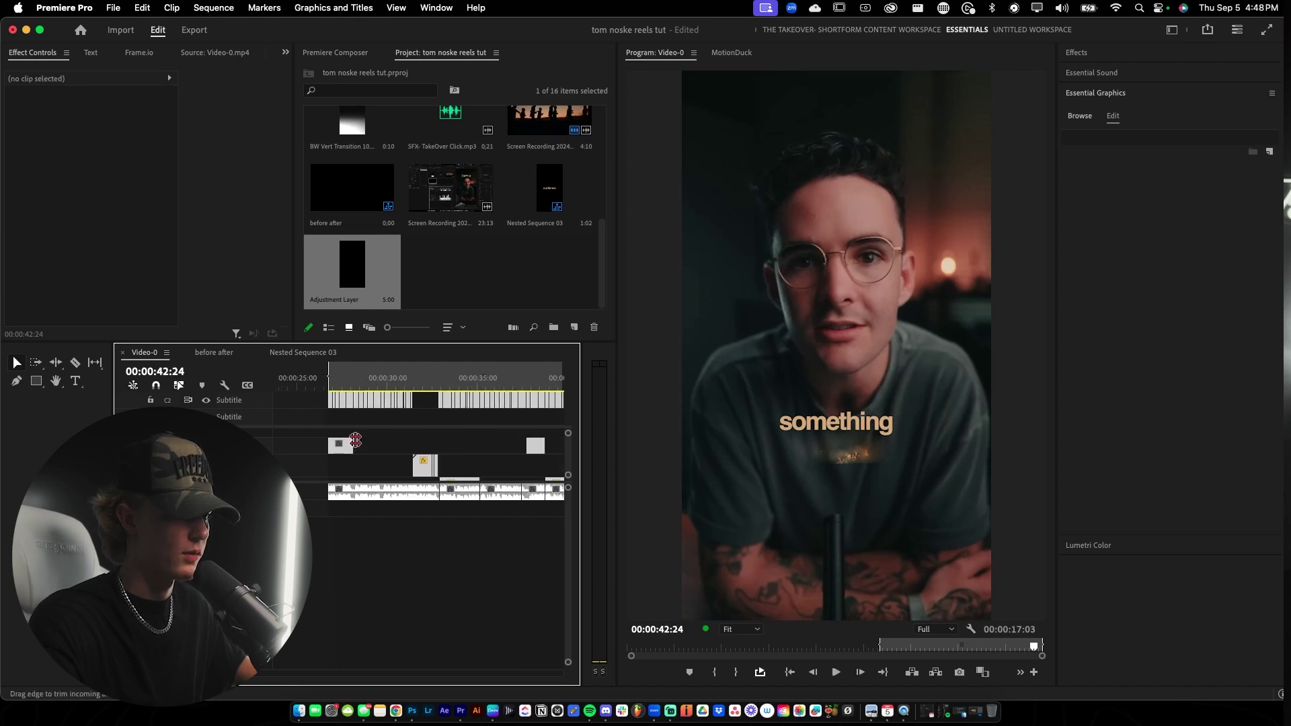
Anchor the captions over the first adjustment layer at the frame's top centre, with size 141 and vertical offset 147.
left_click(341, 381)
scroll(340, 452, "up", 3)
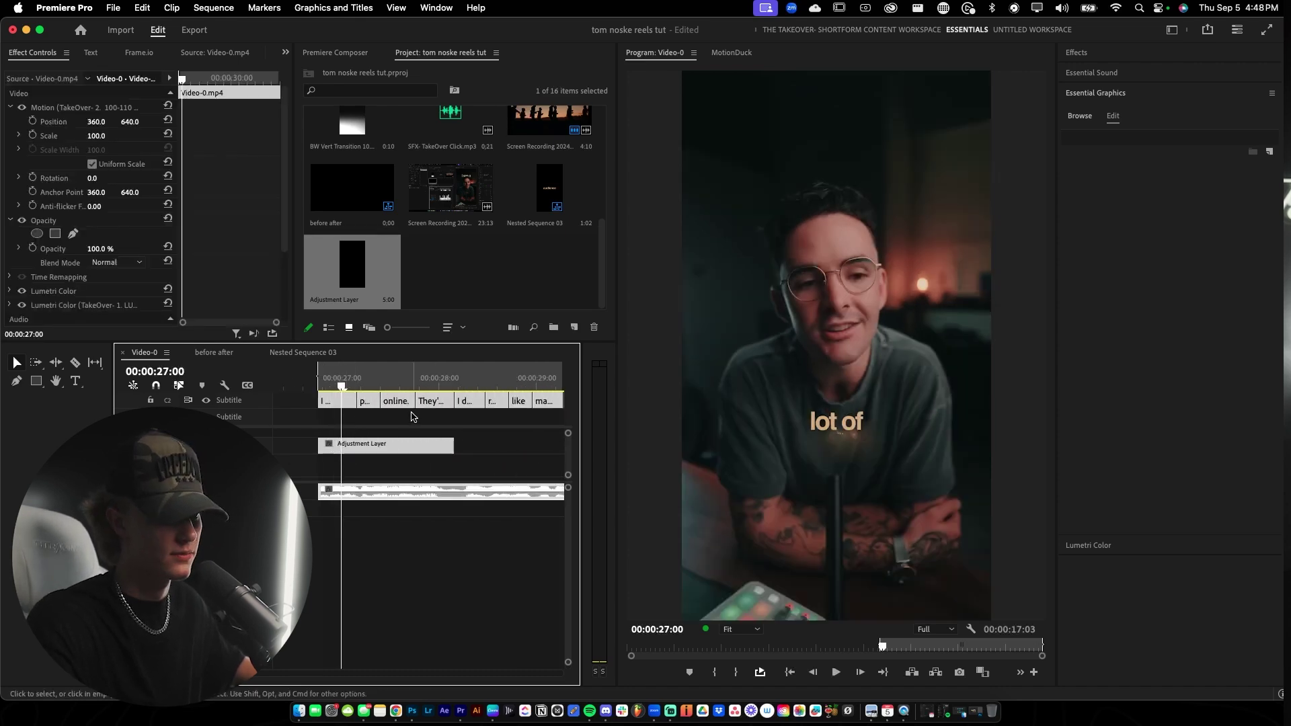
left_click(345, 401)
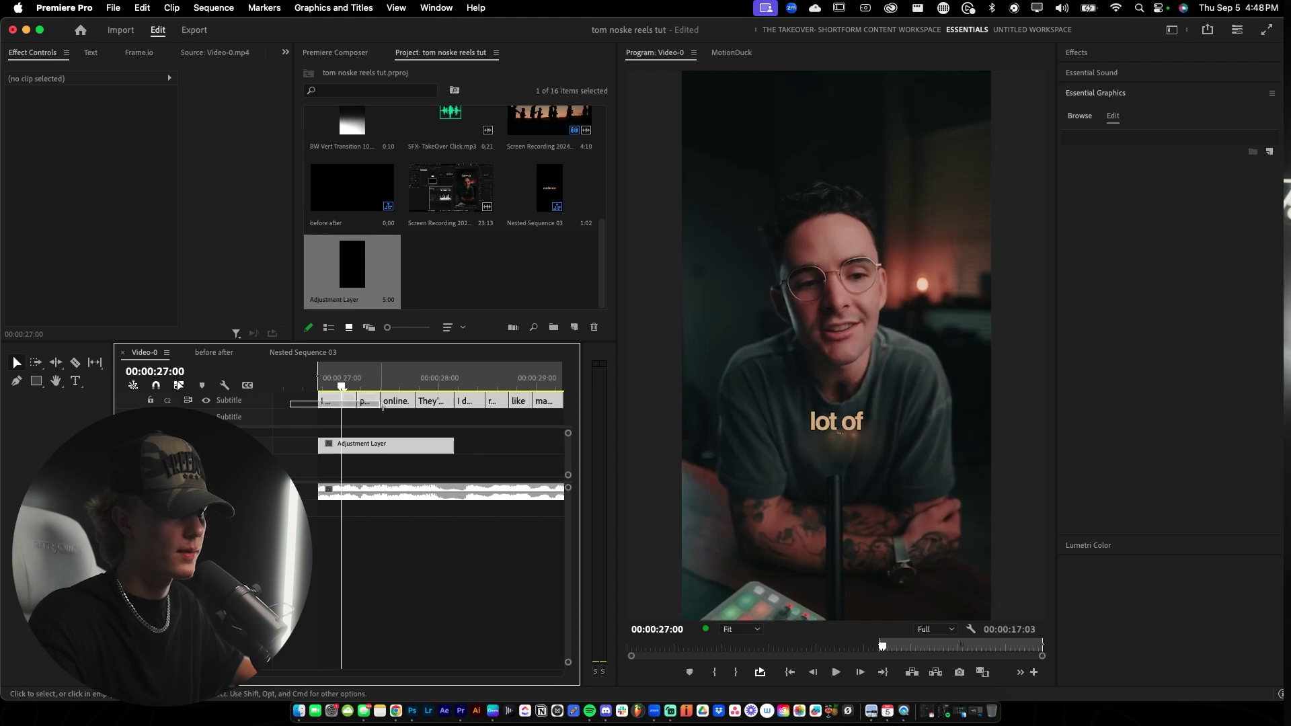
left_click_drag(441, 406, 445, 405)
left_click(1099, 399)
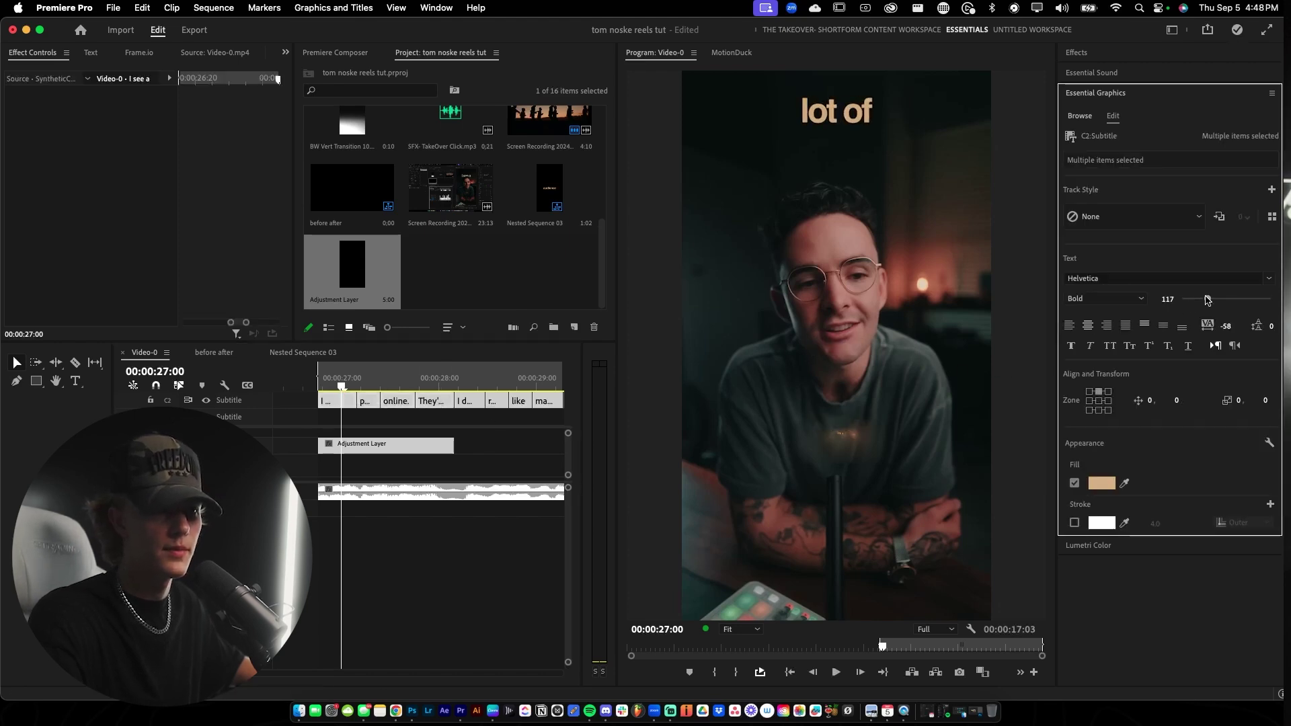
left_click_drag(1209, 299, 1216, 300)
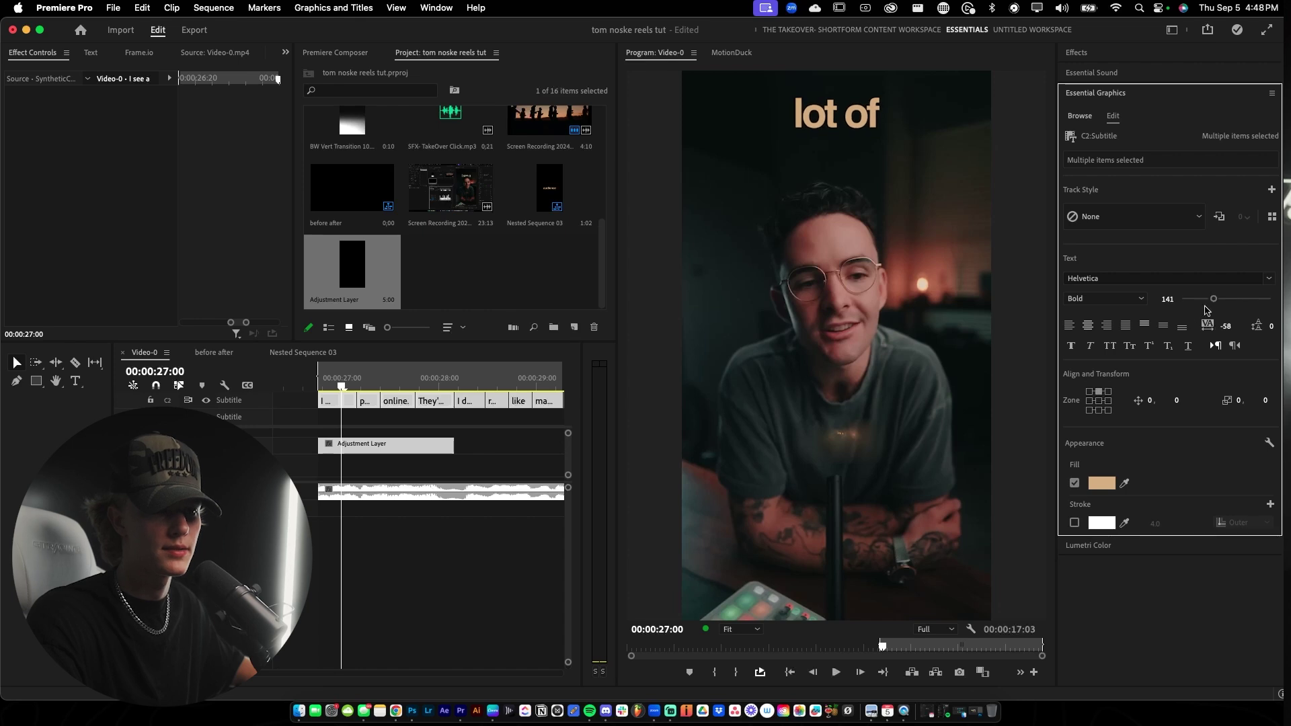
left_click_drag(1177, 401, 1178, 402)
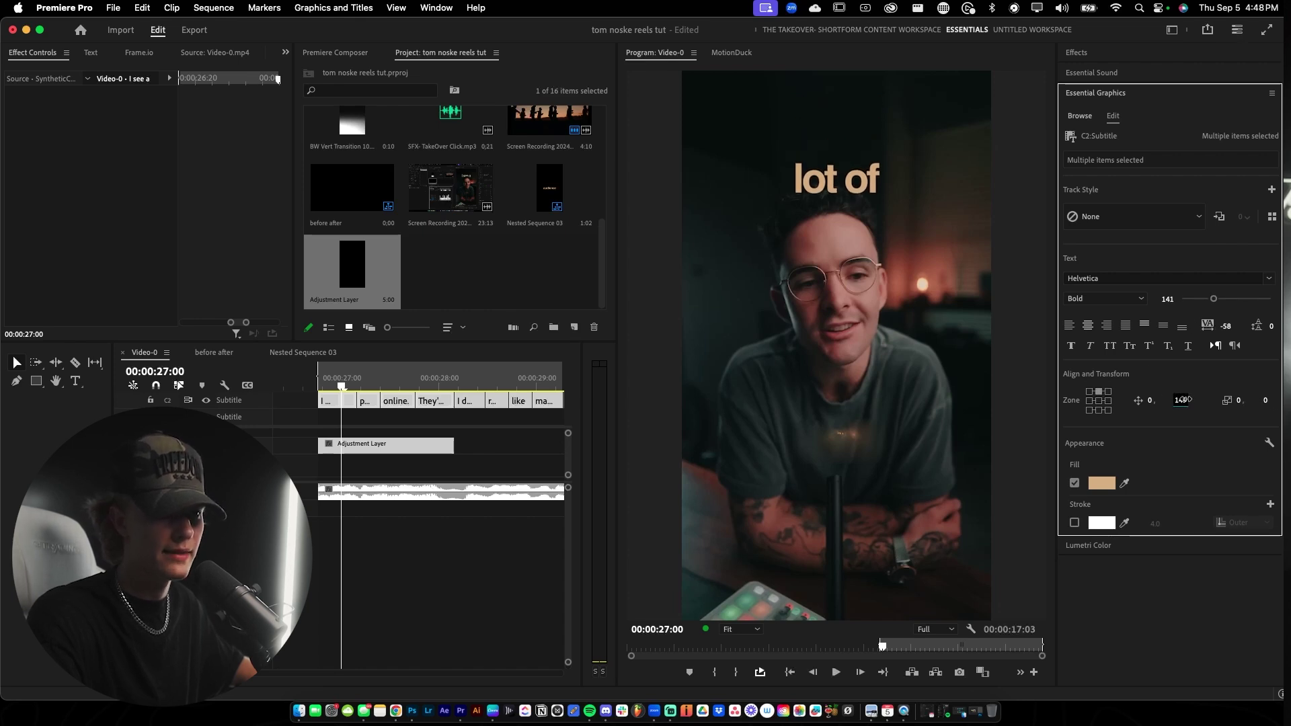
left_click(356, 458)
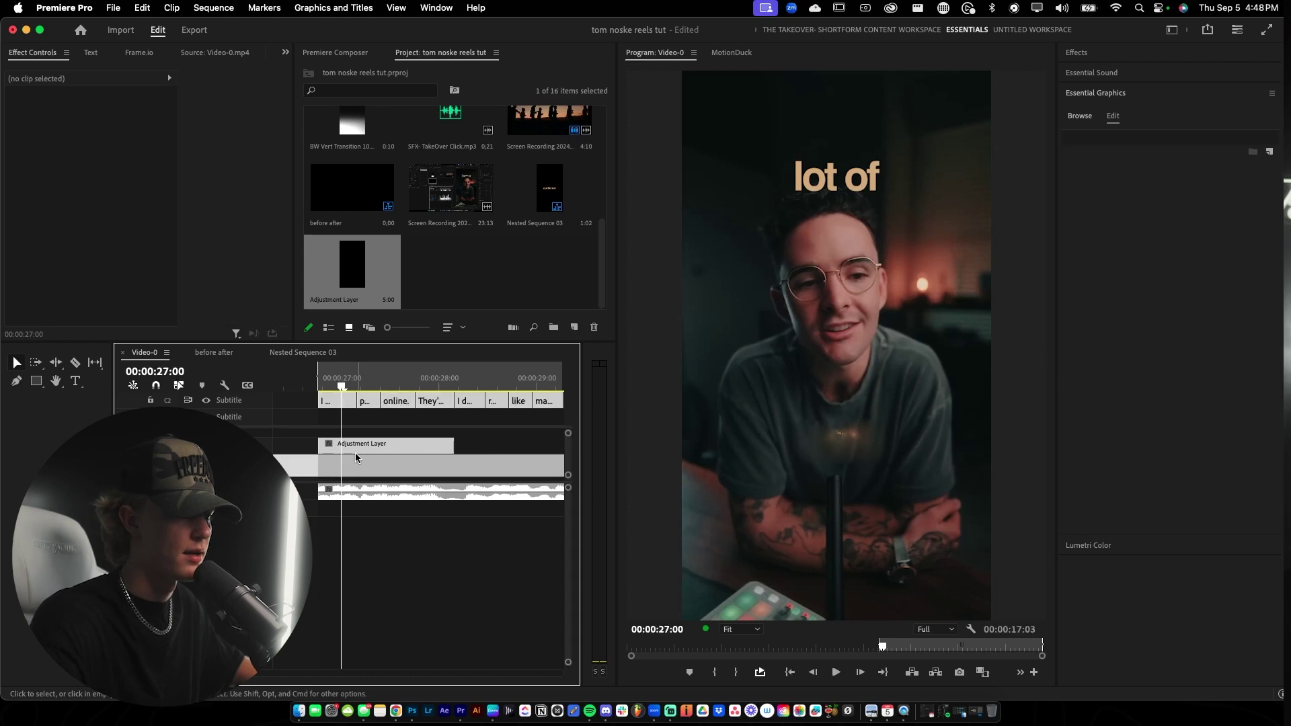
Convert the four enlarged captions to graphics and move them beneath the first adjustment layer, directly above the talking-head clip.
left_click_drag(296, 399, 306, 400)
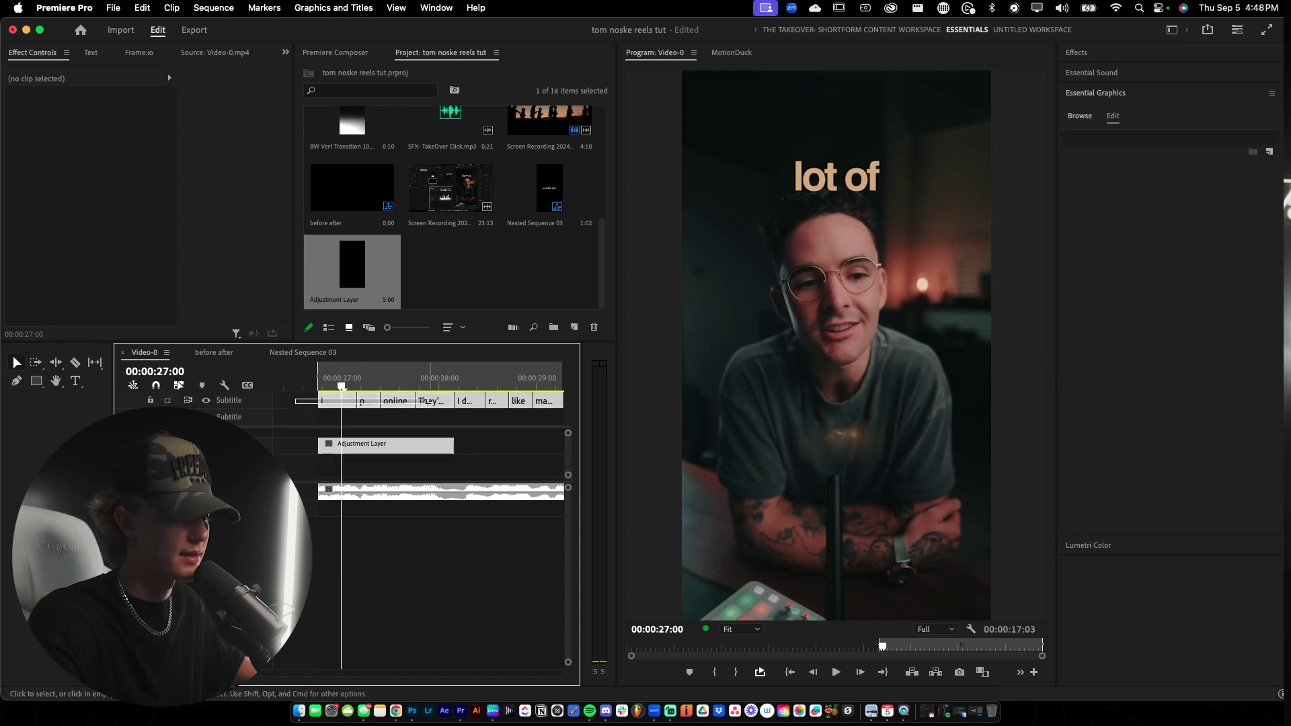
left_click_drag(428, 403, 431, 403)
left_click(334, 9)
left_click(328, 199)
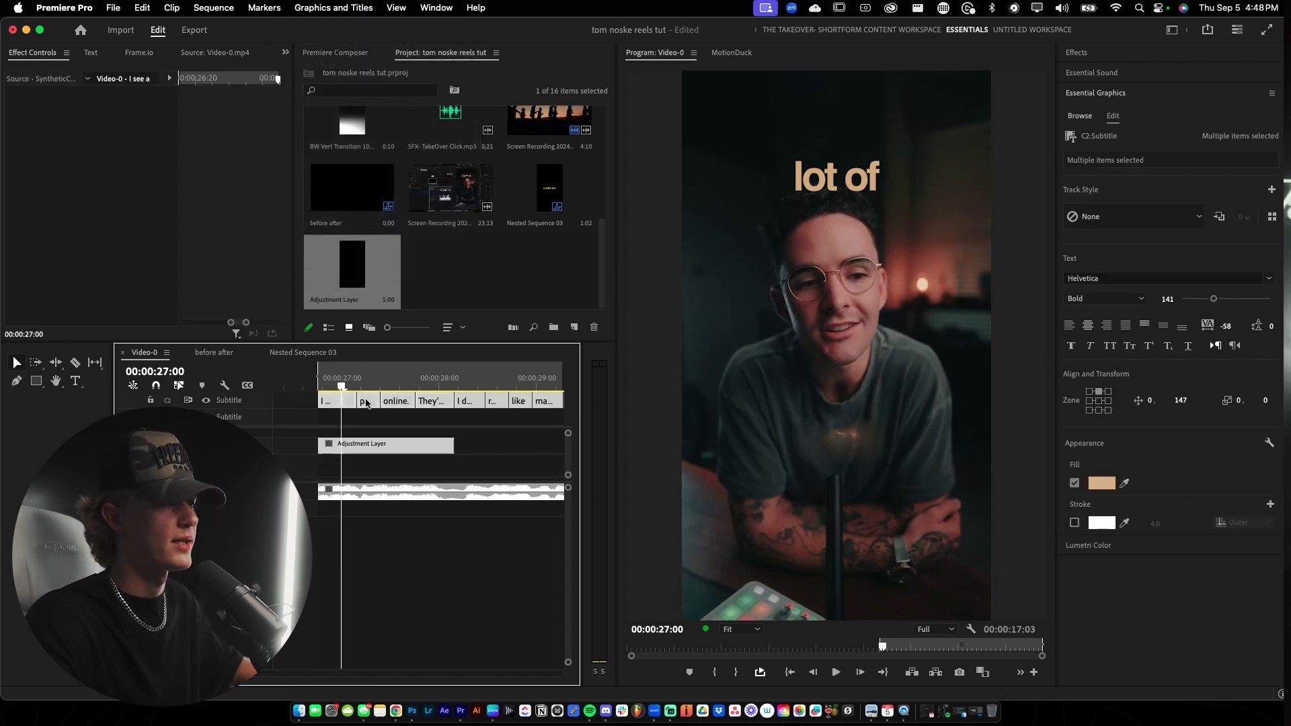
key("grave")
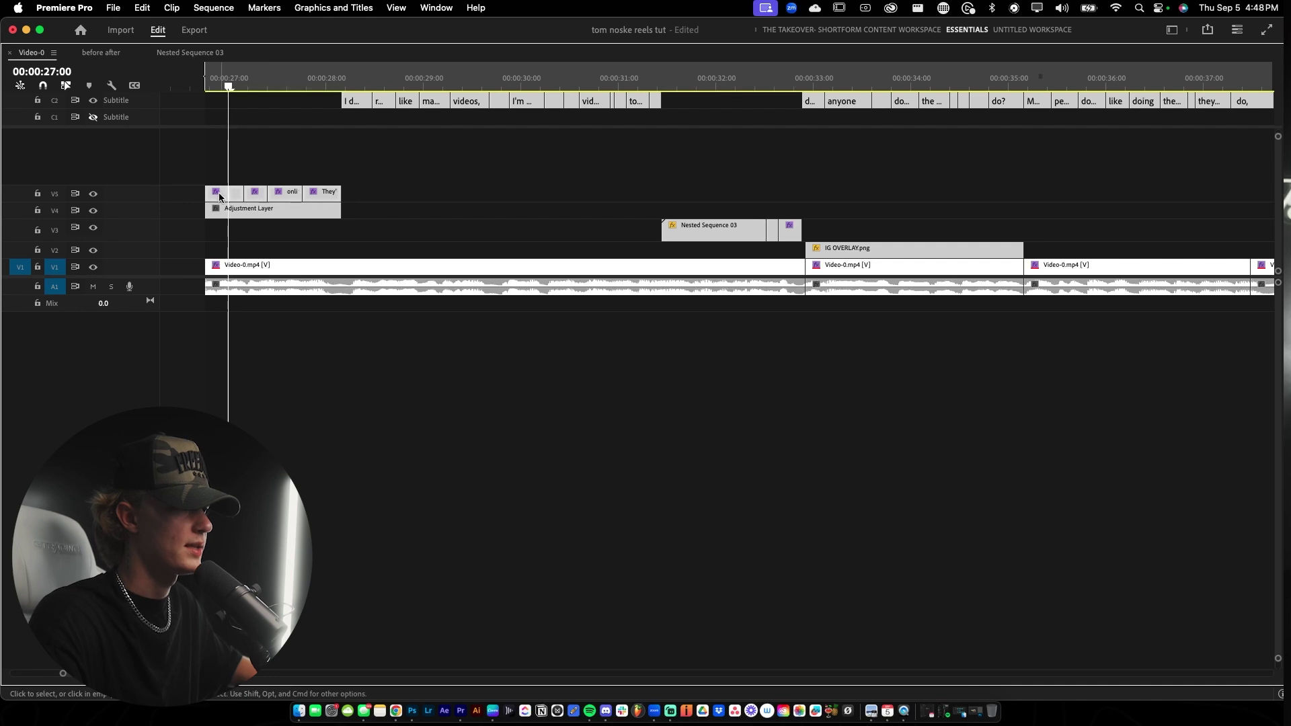
left_click_drag(364, 176, 222, 193)
left_click_drag(219, 195, 218, 249)
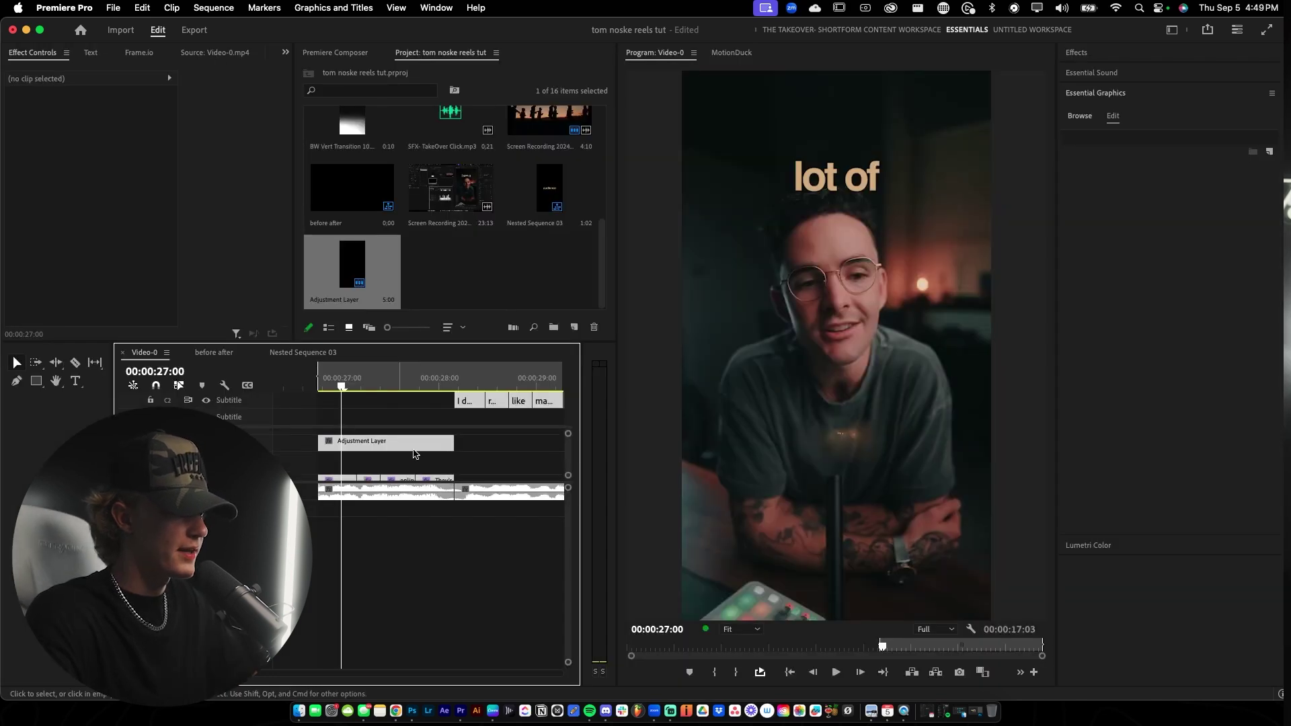
Delete the first adjustment layer and duplicate the talking-head clip onto the track above the caption graphics.
left_click(413, 448)
key("Delete")
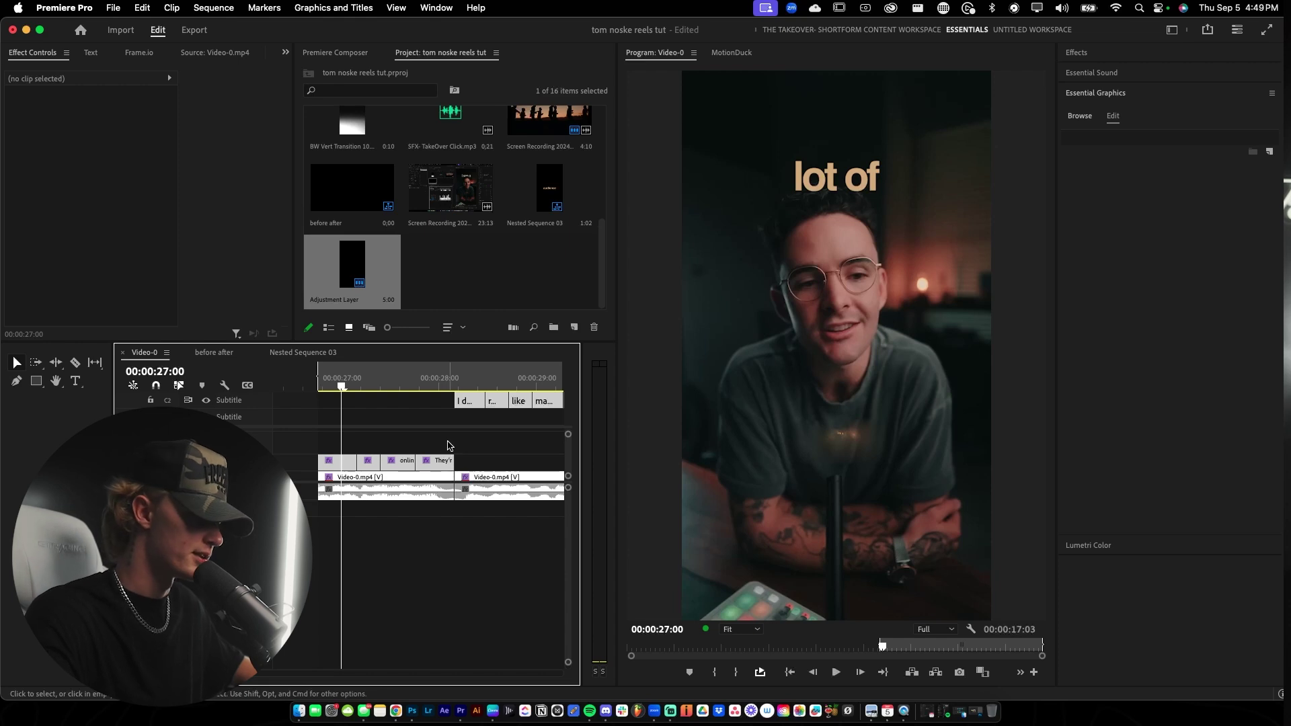
left_click(413, 477)
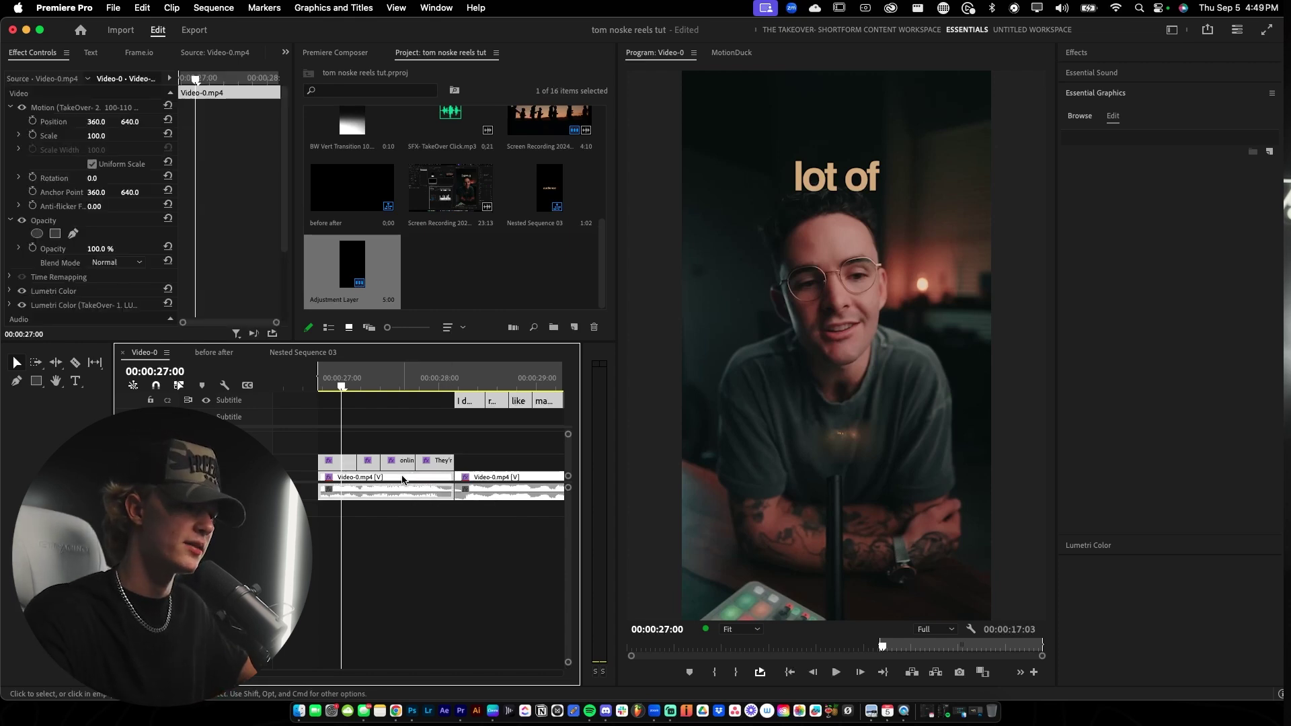
left_click_drag(402, 480, 409, 446)
Apply the Keyper effect to the duplicated talking-head clip and play back the section from its start.
left_click(1105, 54)
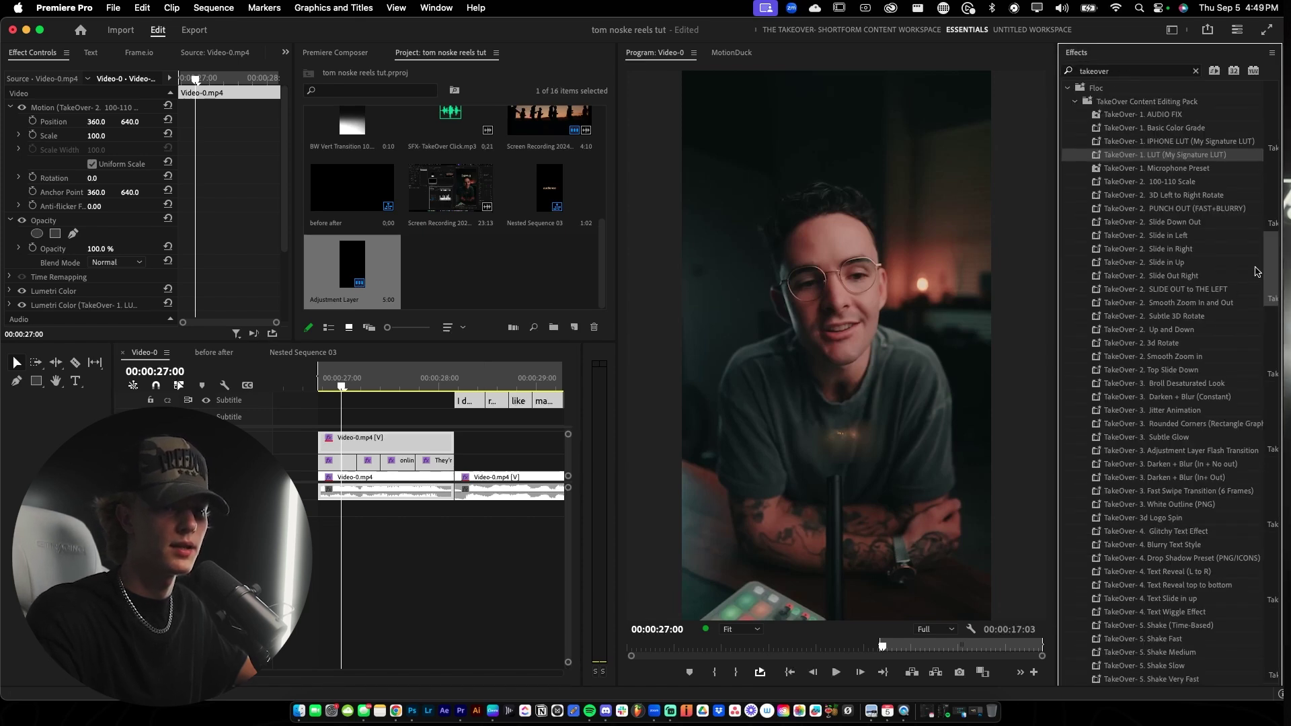
scroll(1255, 271, "down", 10)
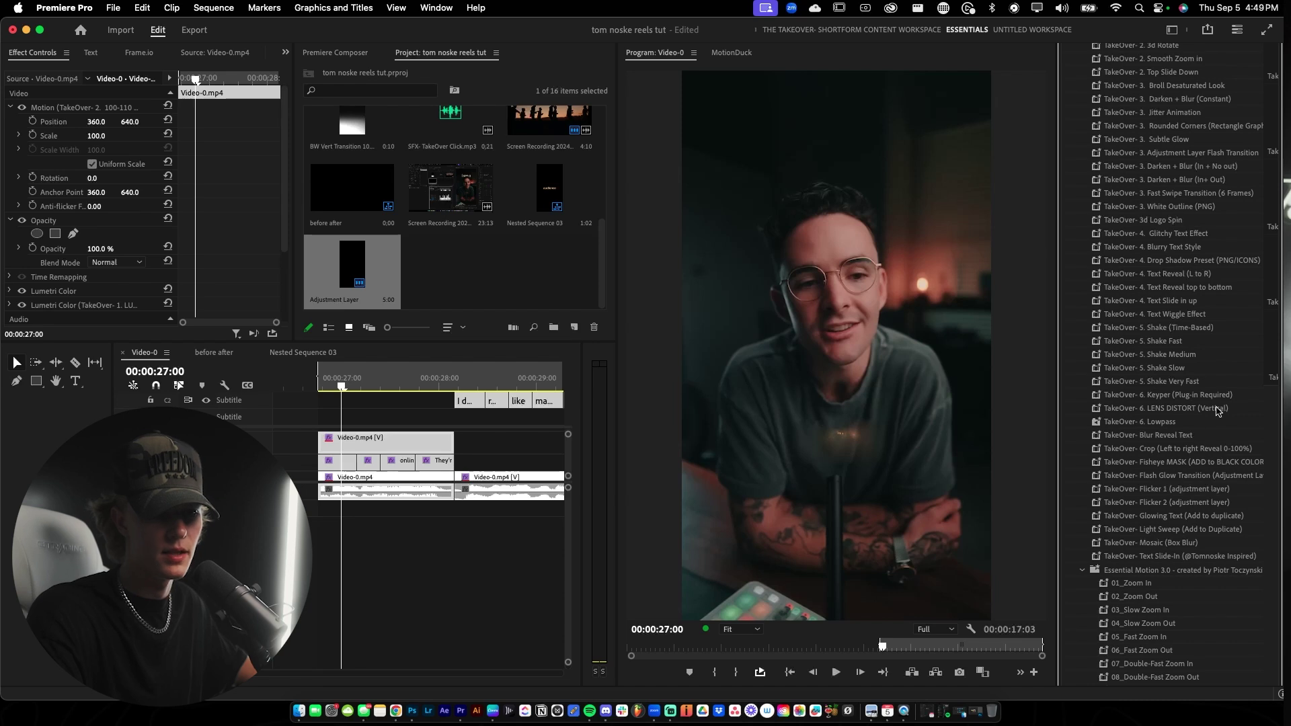
scroll(1197, 374, "down", 1)
left_click_drag(1197, 375, 383, 439)
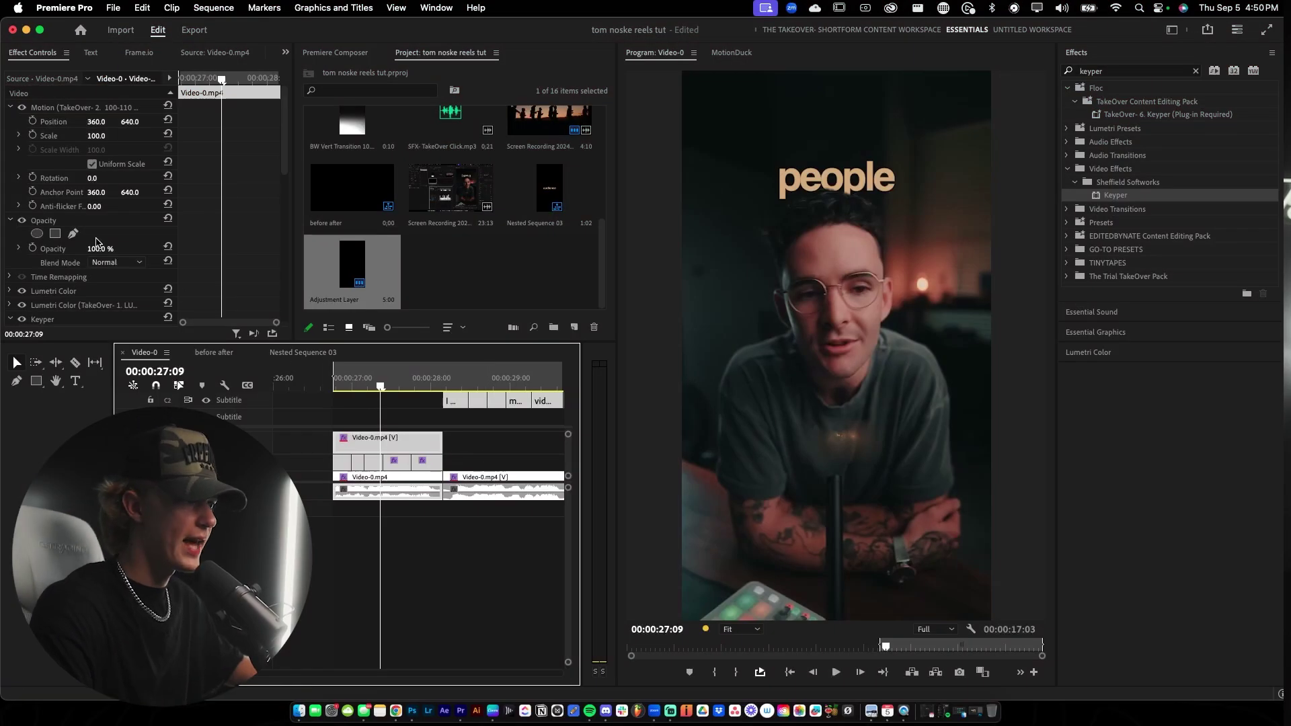
left_click(332, 382)
key("space")
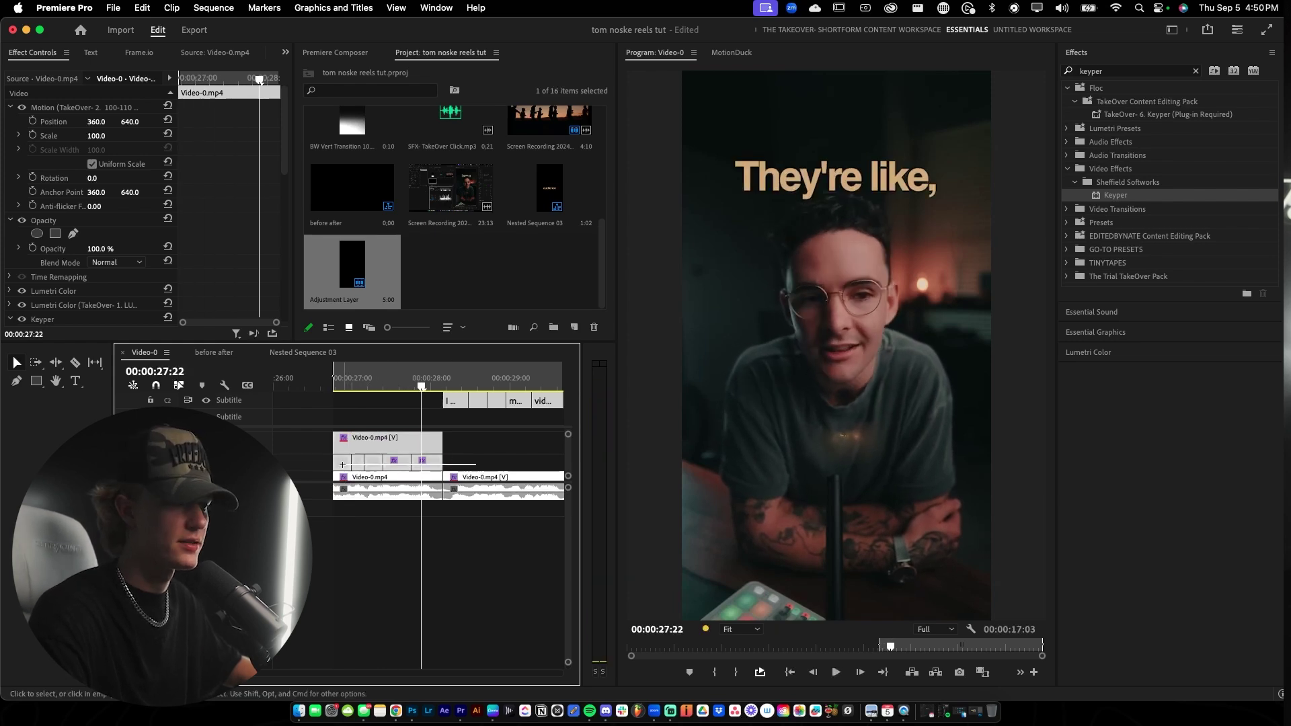
Apply the TakeOver- 4. Blurry Text Style preset to the caption graphics beneath the duplicated talking-head clip.
left_click_drag(342, 465, 343, 467)
scroll(348, 468, "up", 3)
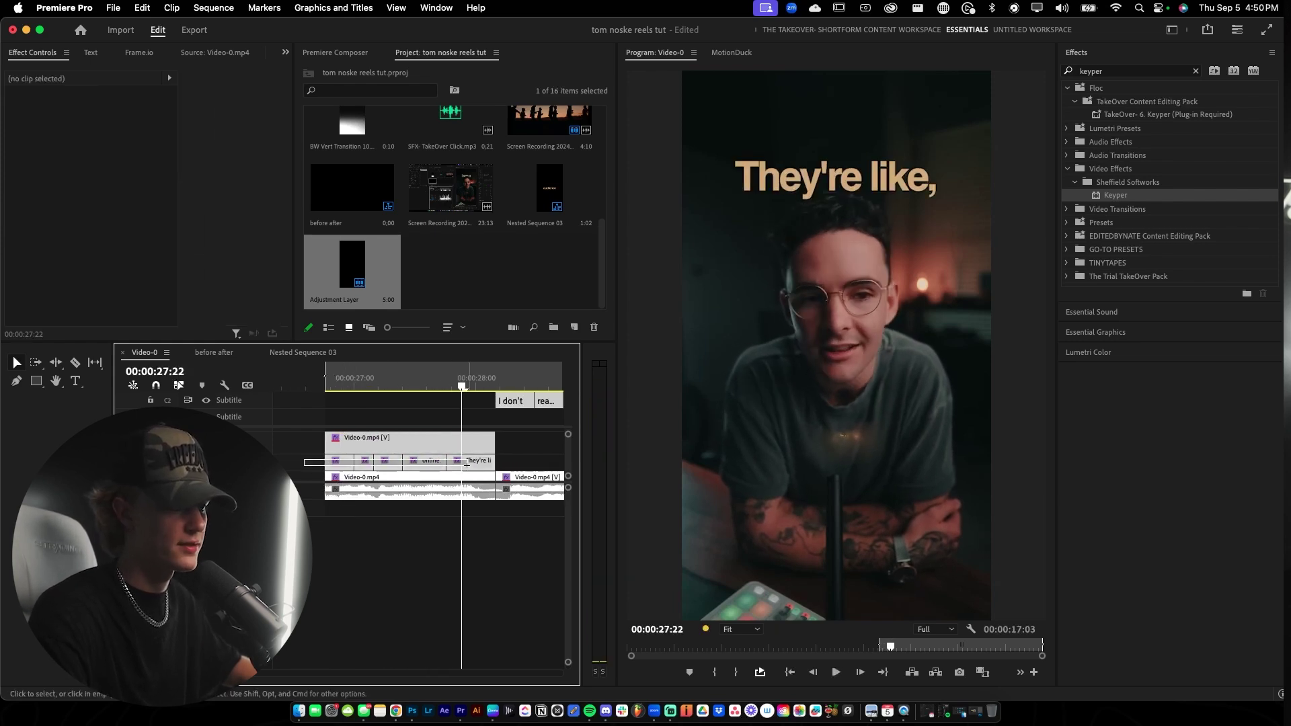
left_click_drag(467, 466, 470, 464)
left_click(1125, 73)
type("takeov")
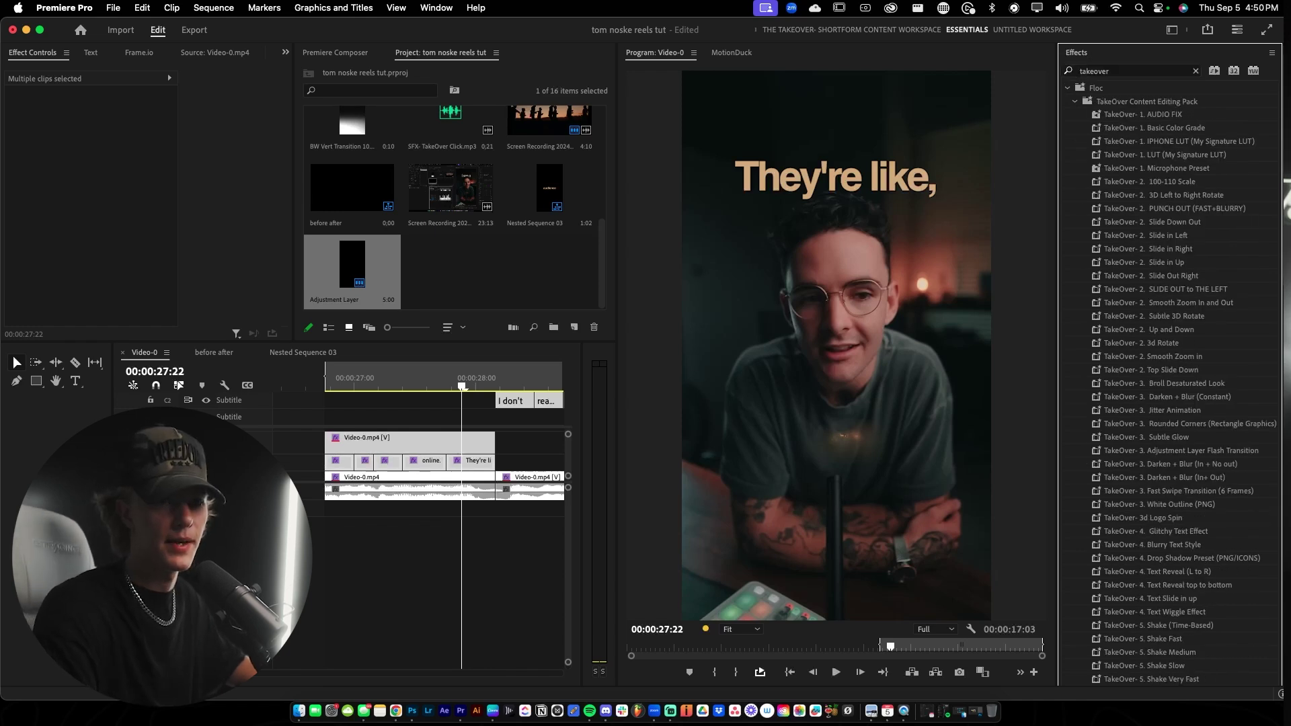
scroll(1265, 269, "down", 5)
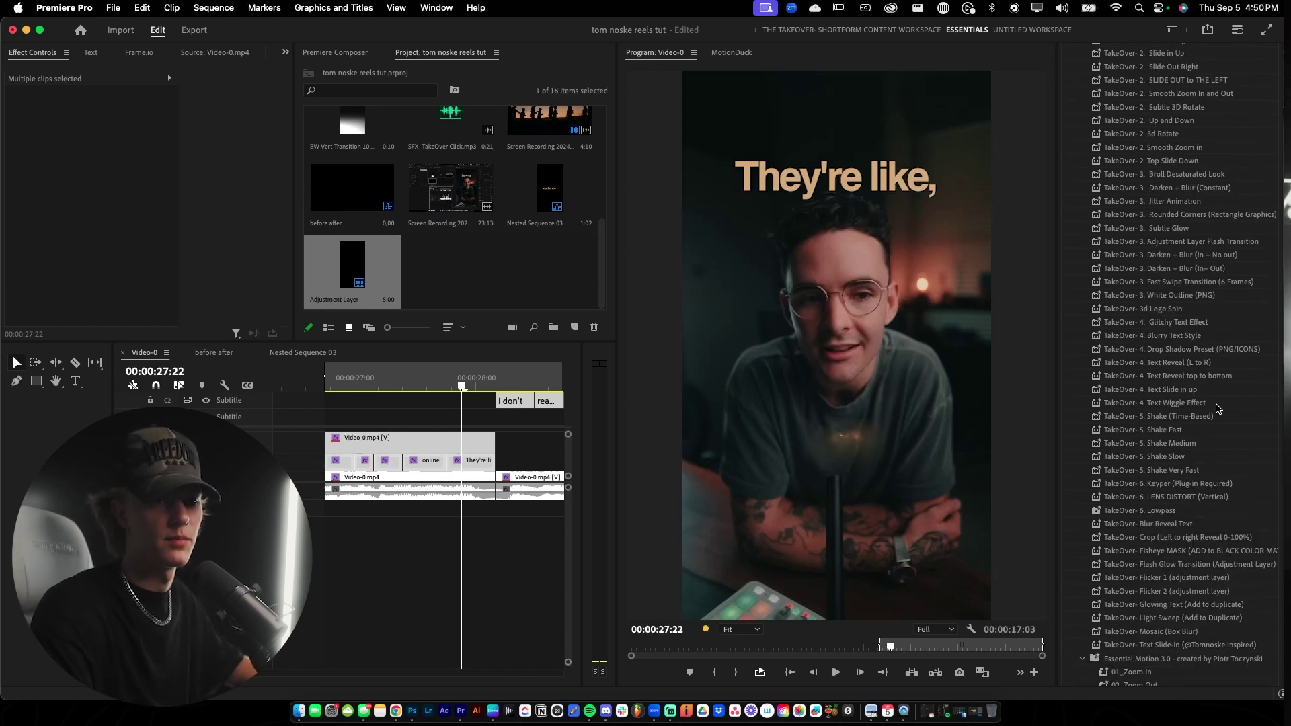
left_click(1181, 336)
left_click_drag(493, 463, 491, 463)
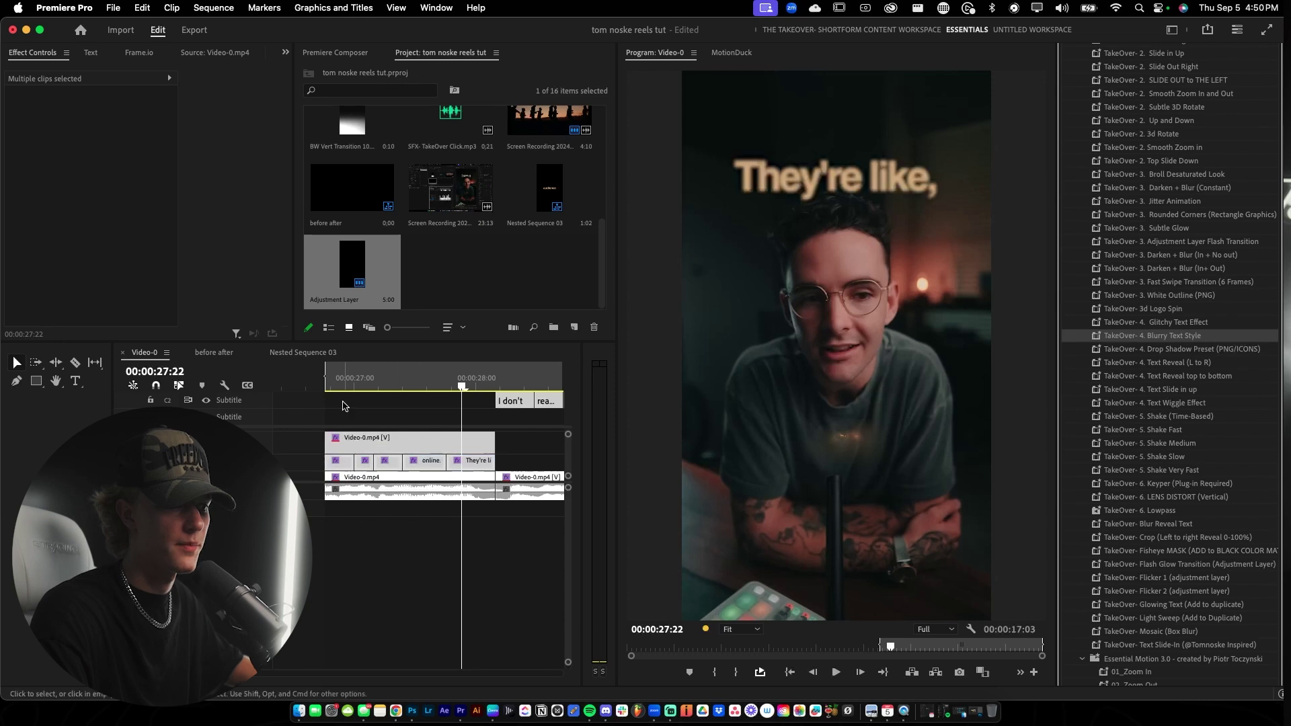
Play back from the blurred caption graphics into the first framed overlay section to check the text and transitions.
left_click(327, 386)
key("space")
scroll(366, 448, "down", 4)
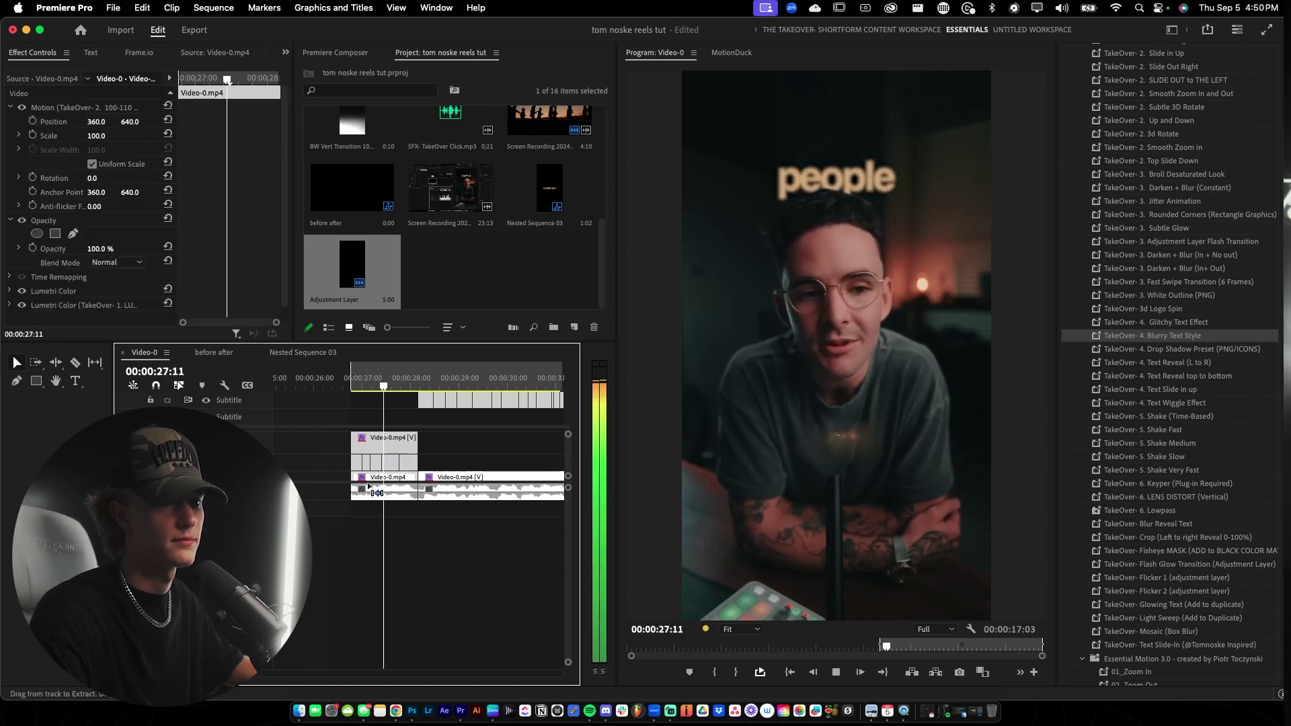
scroll(390, 498, "down", 1)
key("space")
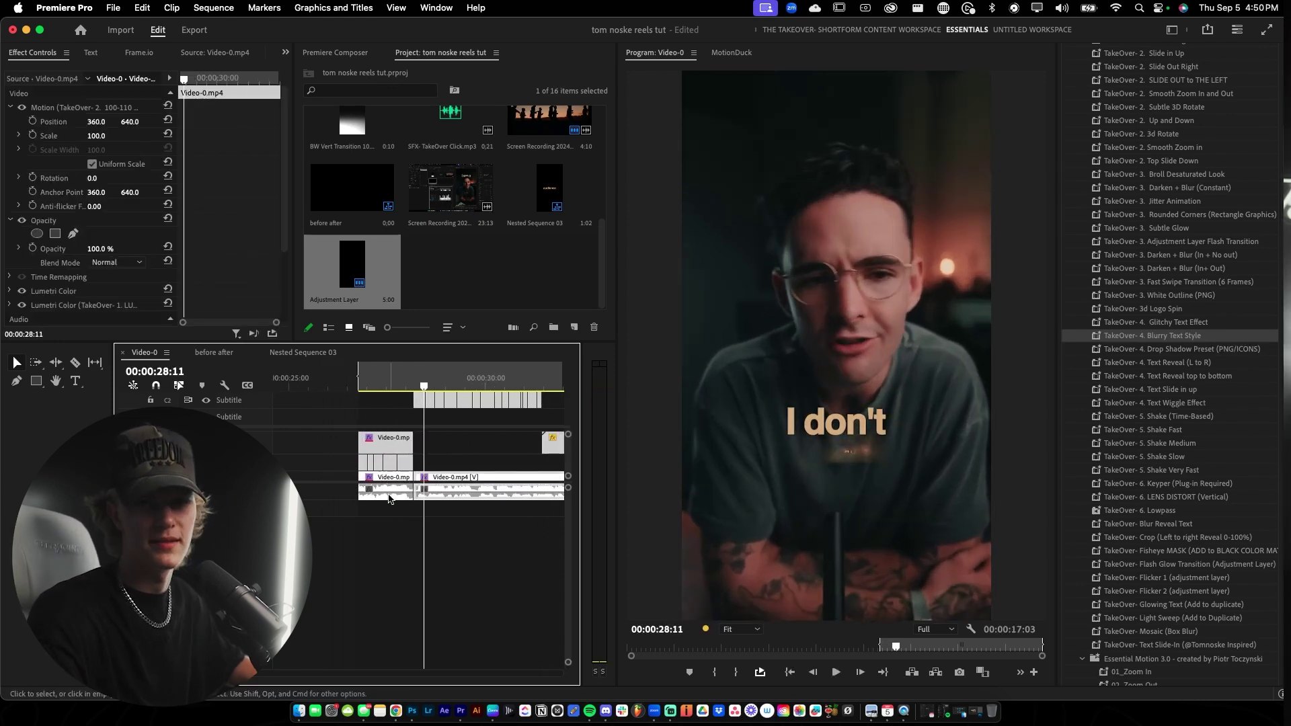
key("space")
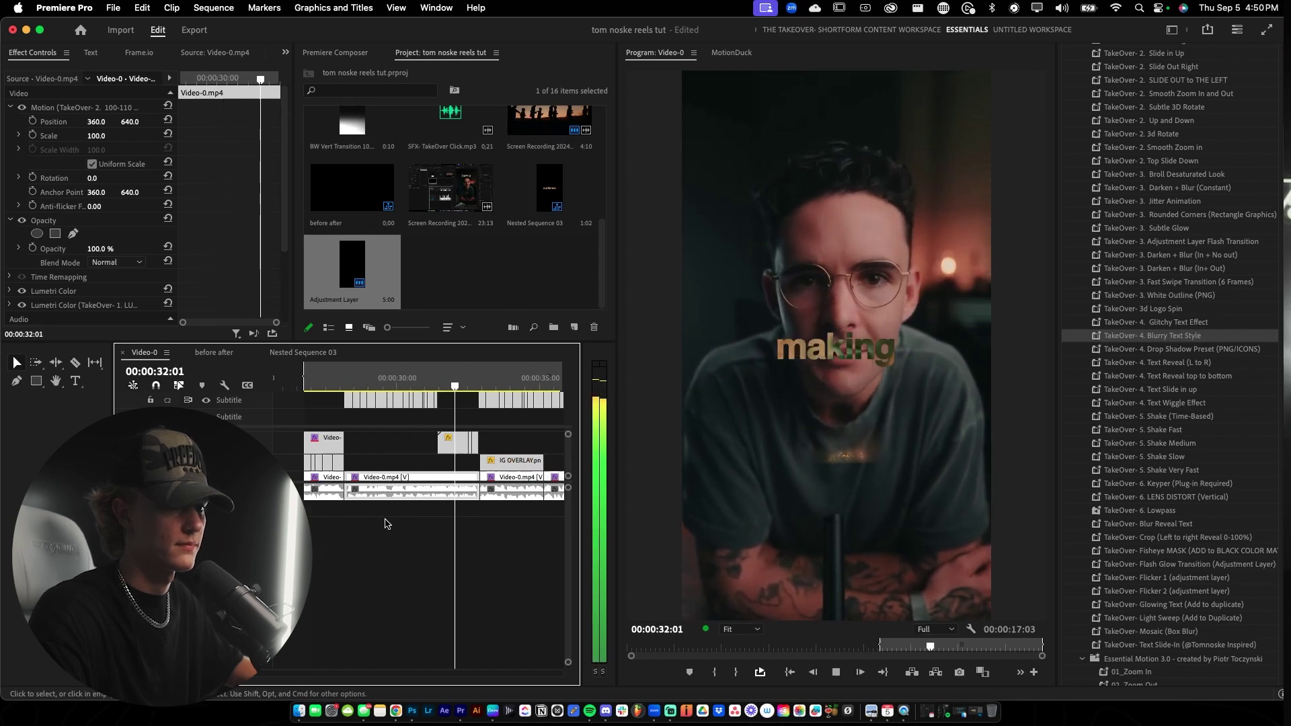
key("space")
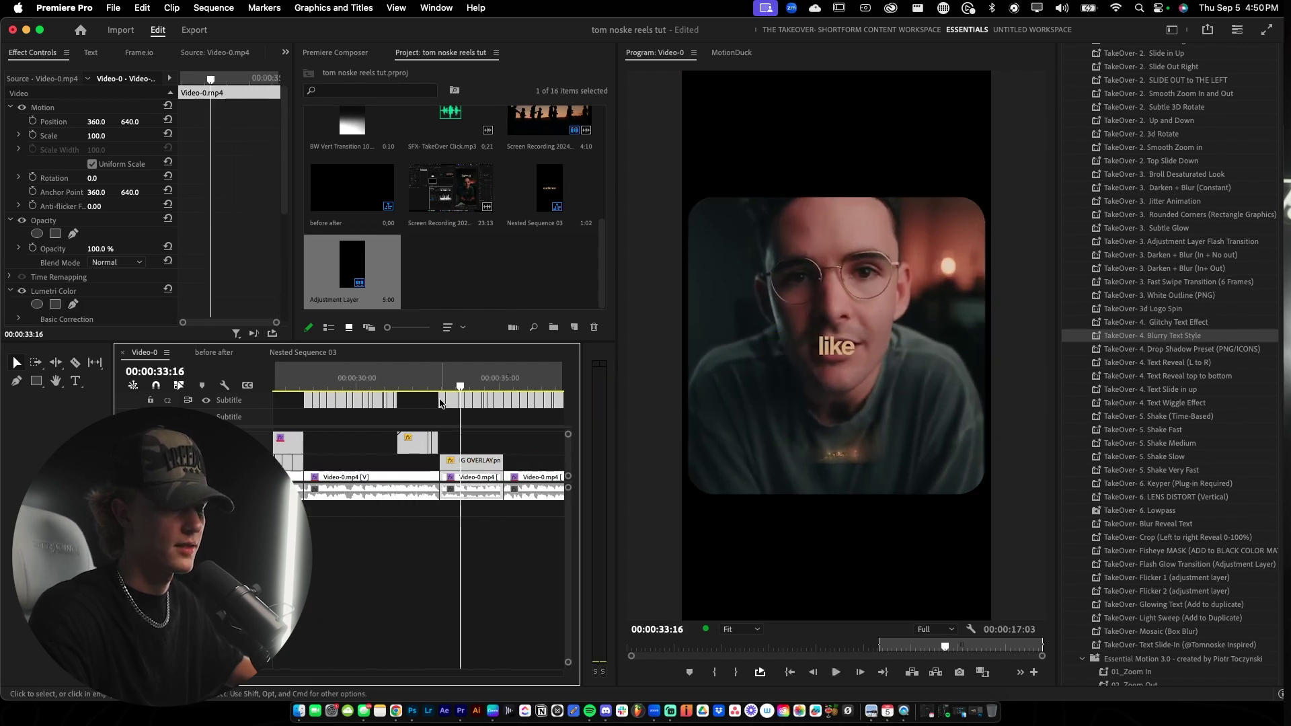
Move the first IG OVERLAY.png up one track, then align the "does" caption's start and the "like," graphic's end with the overlay's start.
scroll(444, 450, "right", 3)
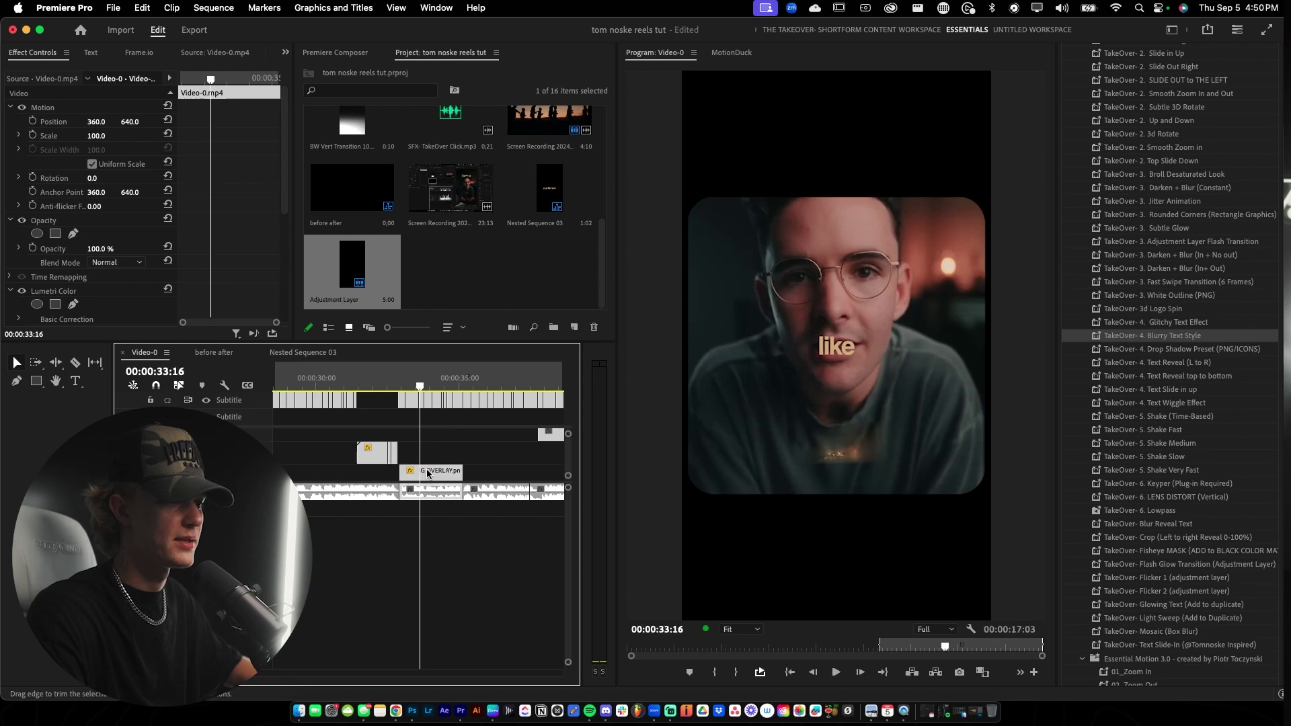
left_click_drag(441, 442, 439, 453)
scroll(404, 461, "up", 5)
scroll(389, 459, "up", 5)
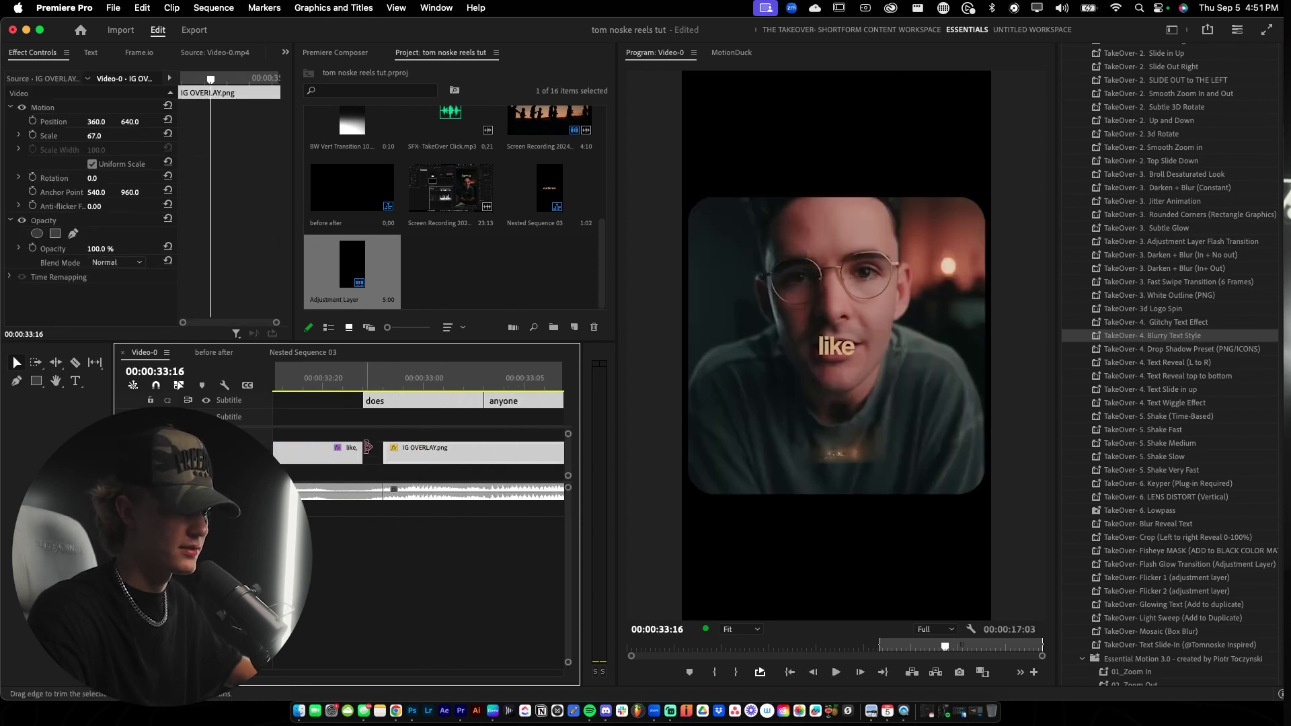
left_click_drag(367, 402, 386, 403)
left_click_drag(362, 452, 382, 451)
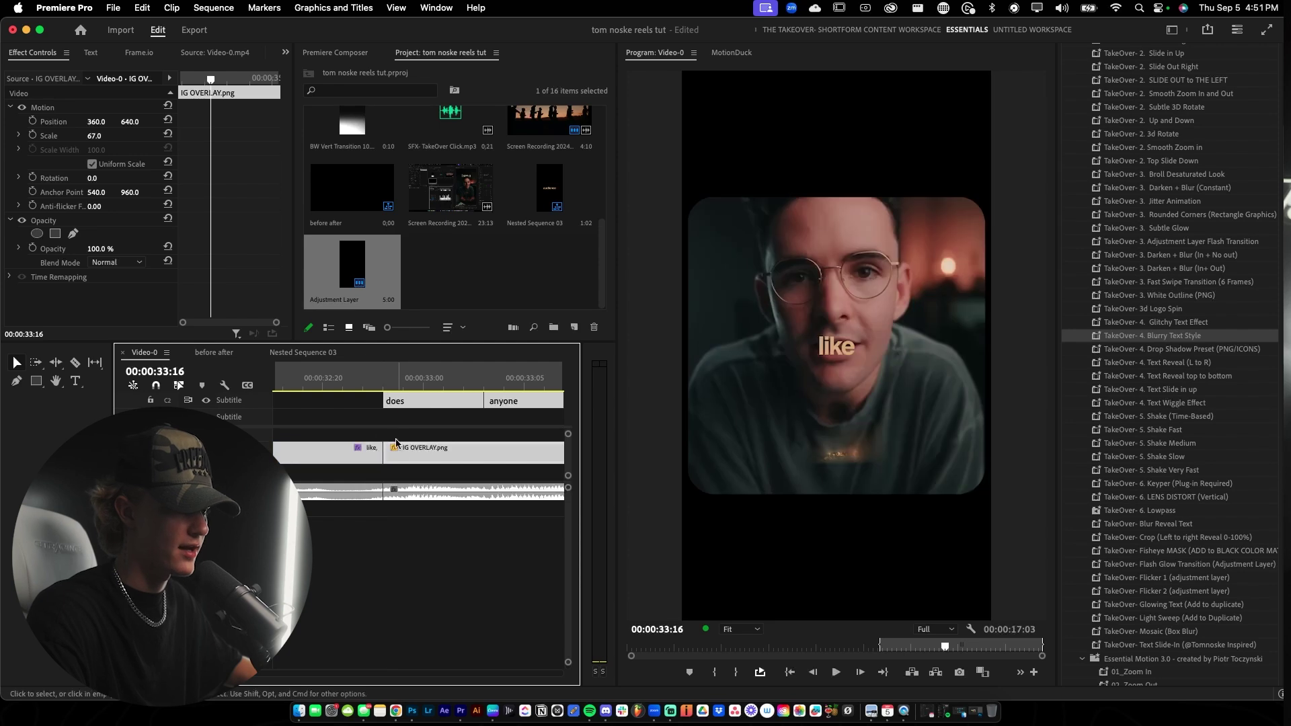
Mark a section of Screen Recording 2024-09-05 at 3.46.43 PM.mov ending at 00:00:03:12 and place it beneath the first overlay, aligned to its start.
scroll(395, 449, "down", 5)
scroll(464, 222, "up", 5)
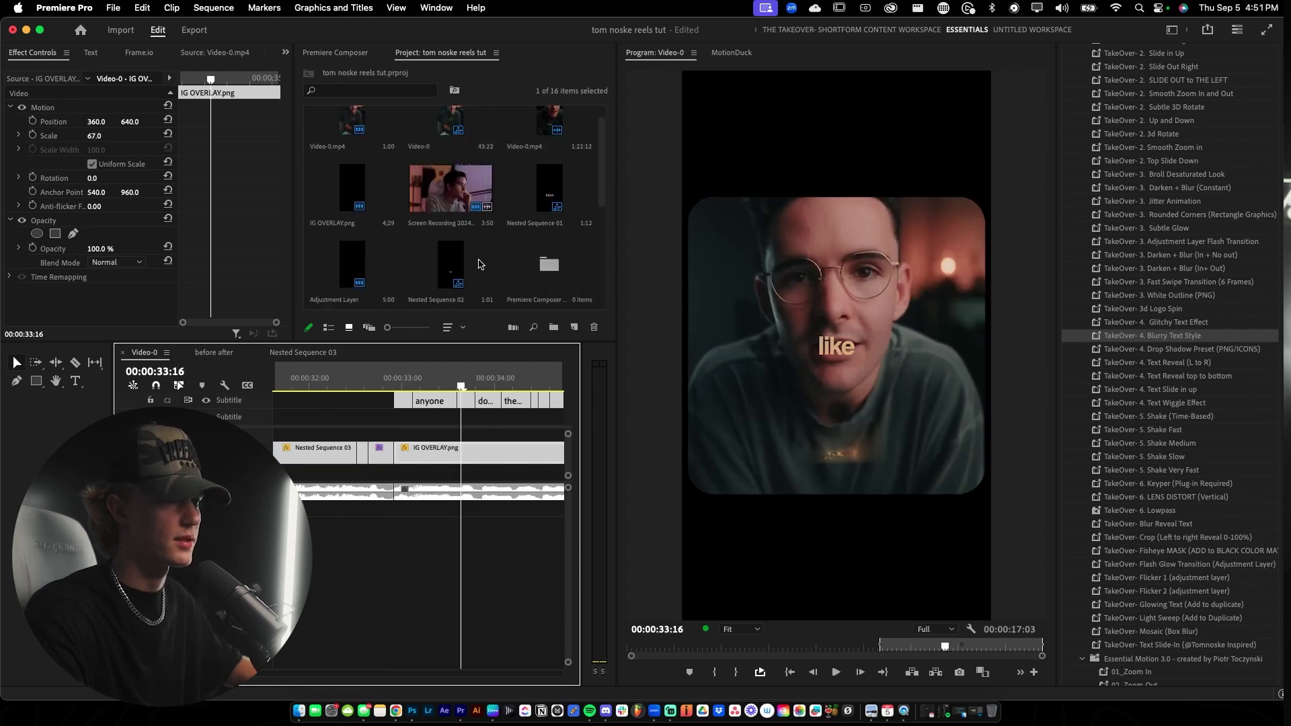
double_click(441, 206)
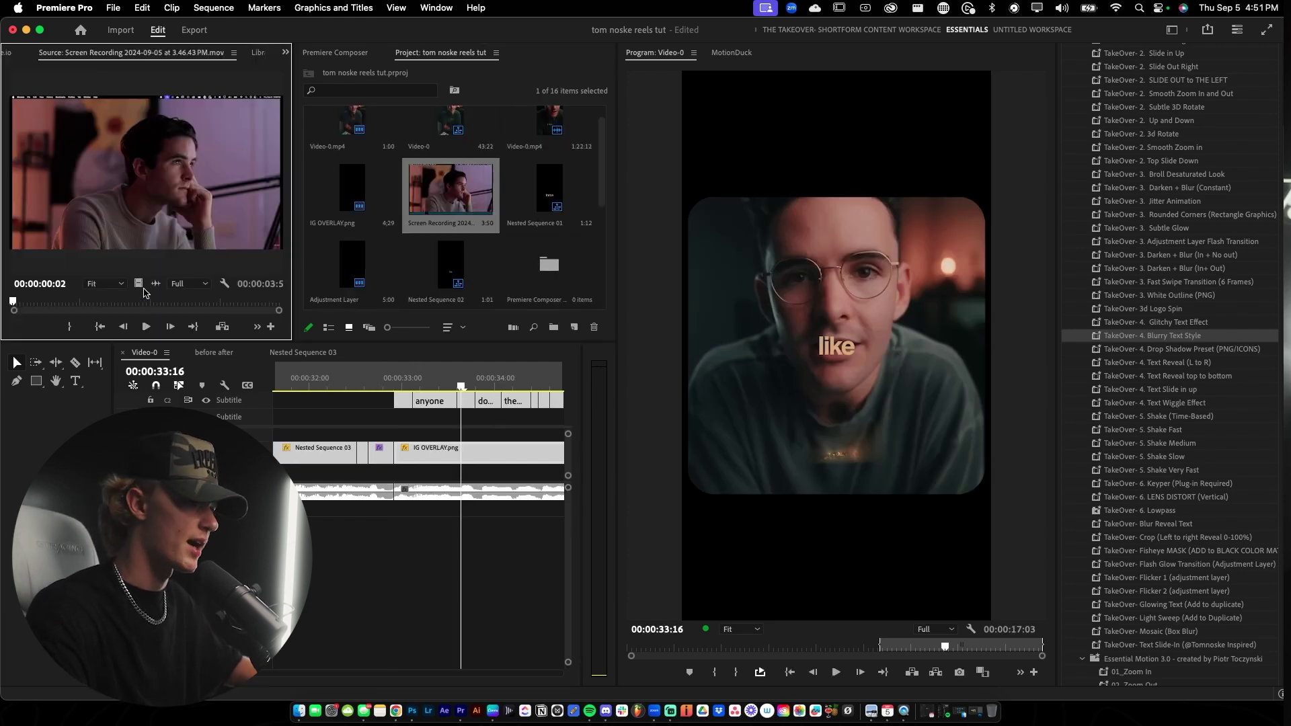
scroll(440, 465, "down", 5)
left_click(35, 303)
key("i")
left_click_drag(35, 303, 236, 307)
key("o")
left_click_drag(140, 283, 421, 473)
left_click_drag(413, 473, 422, 473)
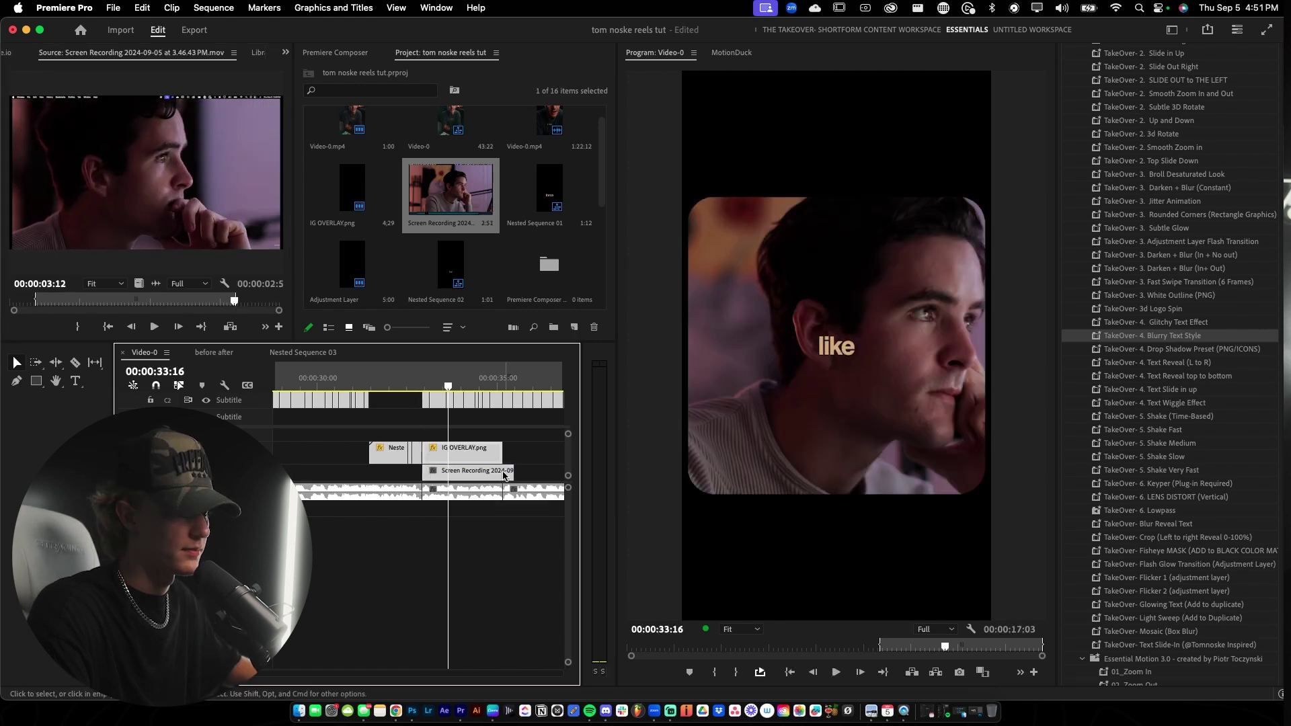
Trim the screen recording clip to the end of the first overlay and play back the framed section.
left_click_drag(513, 473, 504, 474)
left_click(407, 386)
key("space")
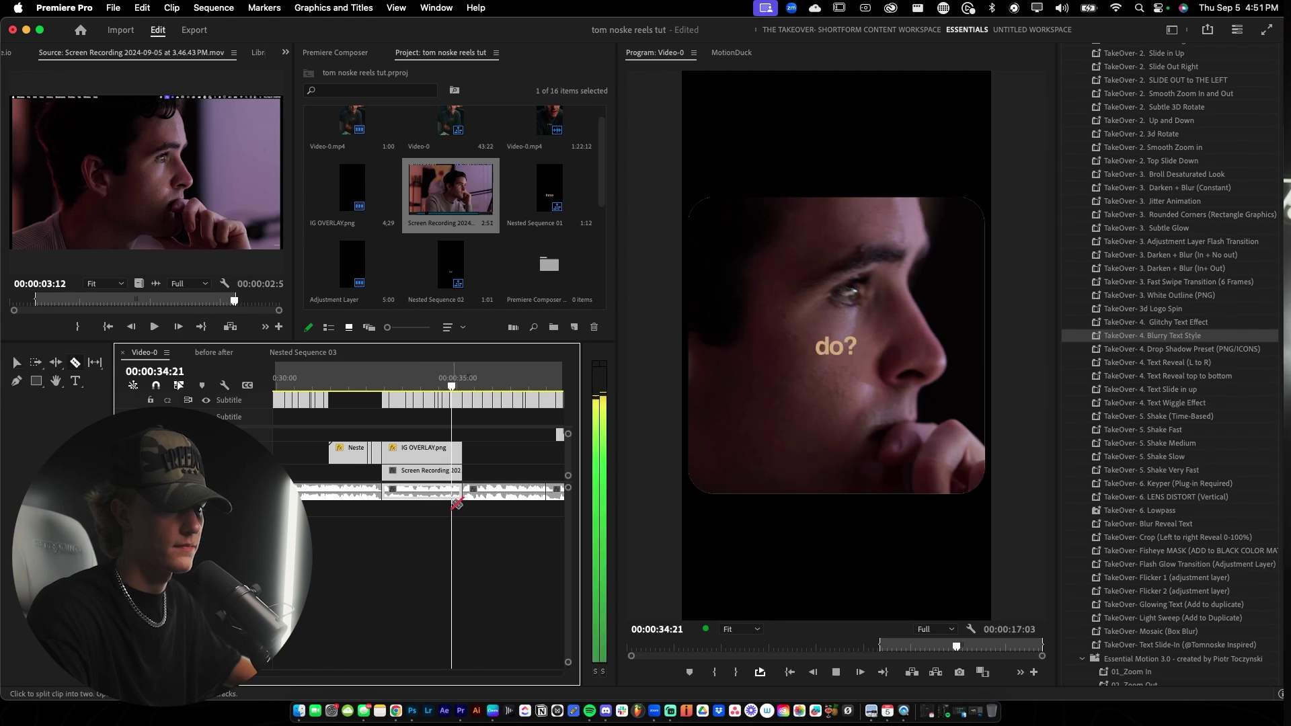
left_click(428, 386)
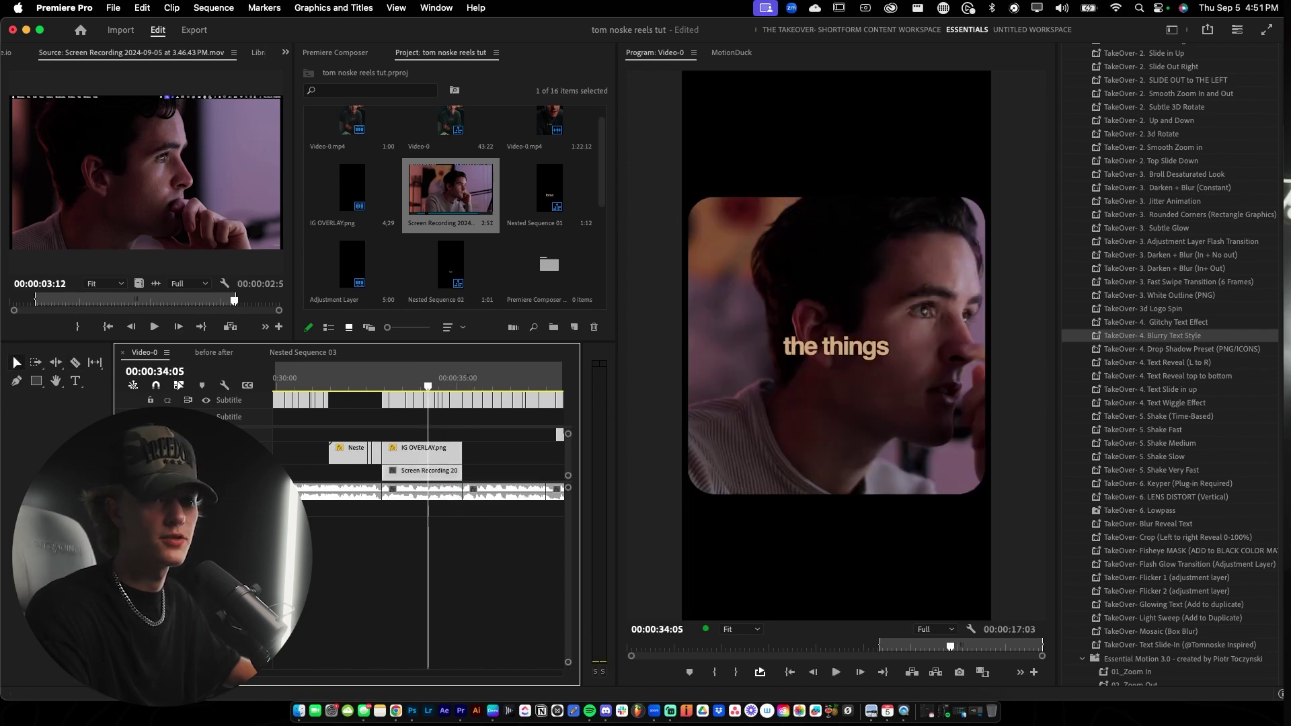
Apply the TakeOver- 1. LUT (My Signature LUT) preset to the screen recording clip and play back across the framed section.
scroll(1264, 194, "up", 5)
scroll(1213, 138, "up", 1)
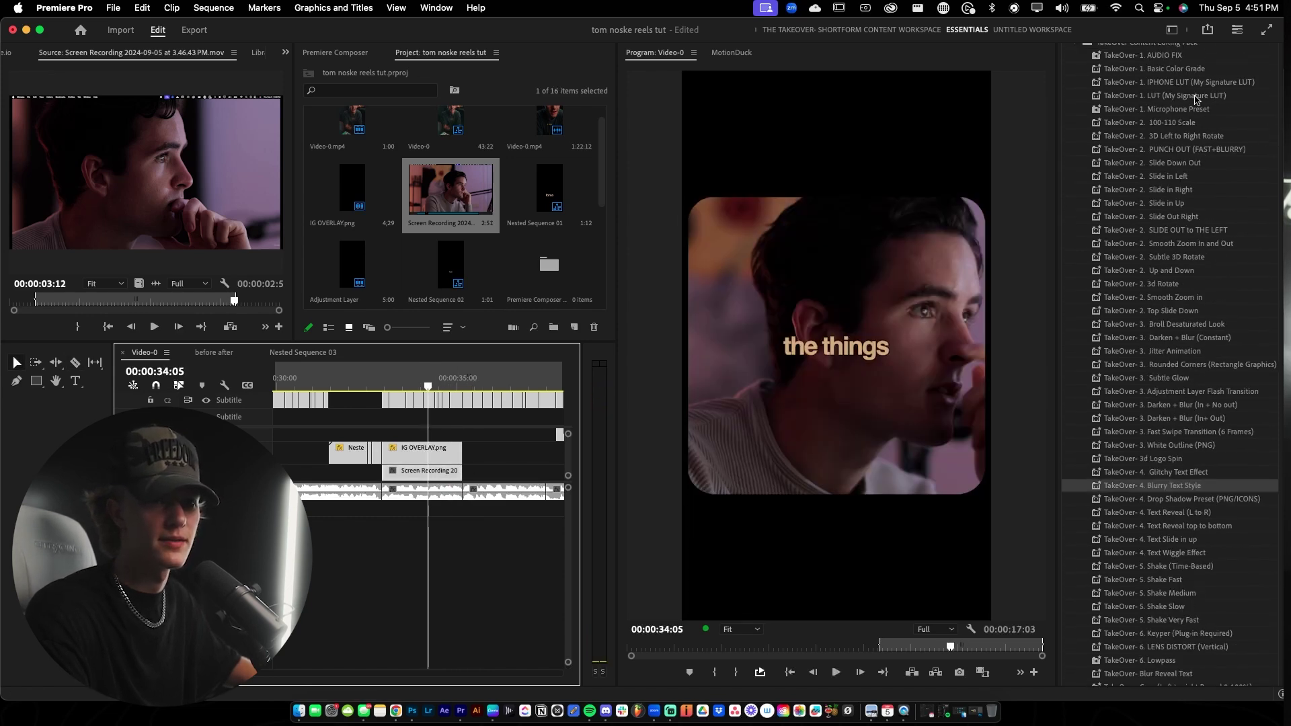
left_click_drag(1195, 100, 426, 472)
key("c")
key("shift+k")
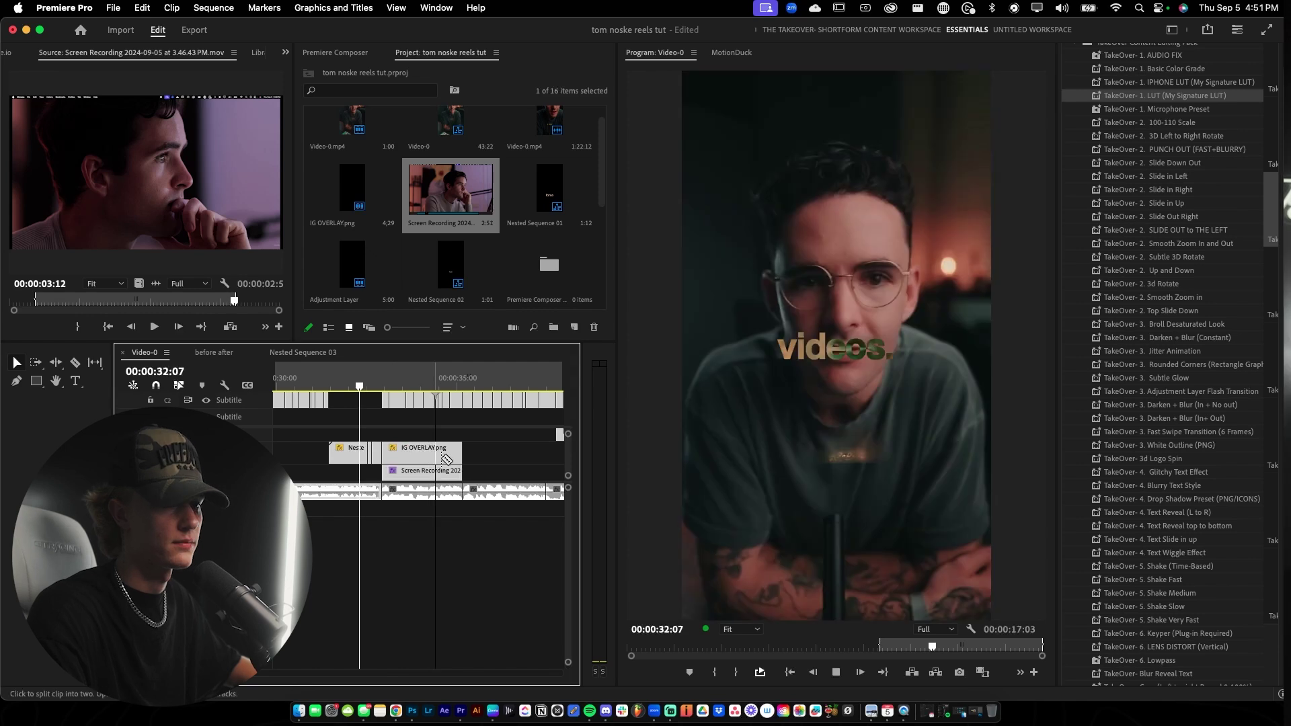
key("l")
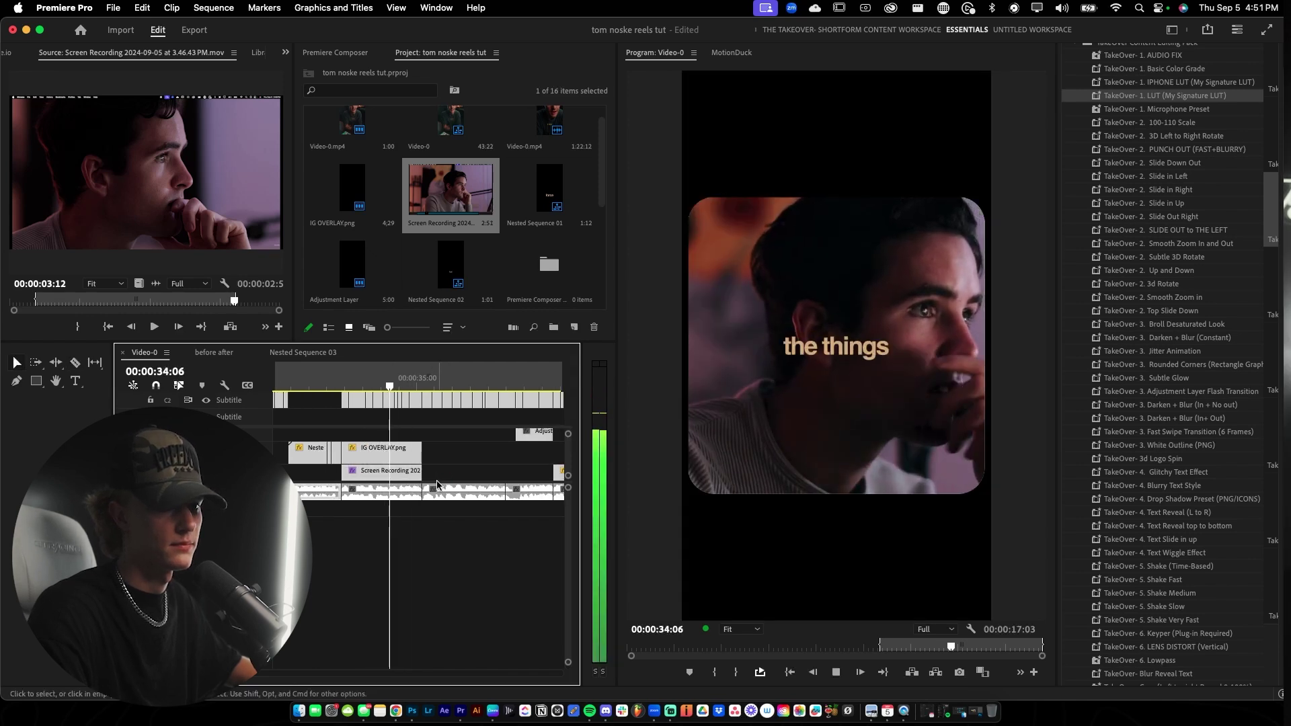
Shift the screen recording clip's tint toward green to about -16.6 and play back the framed section.
key("k")
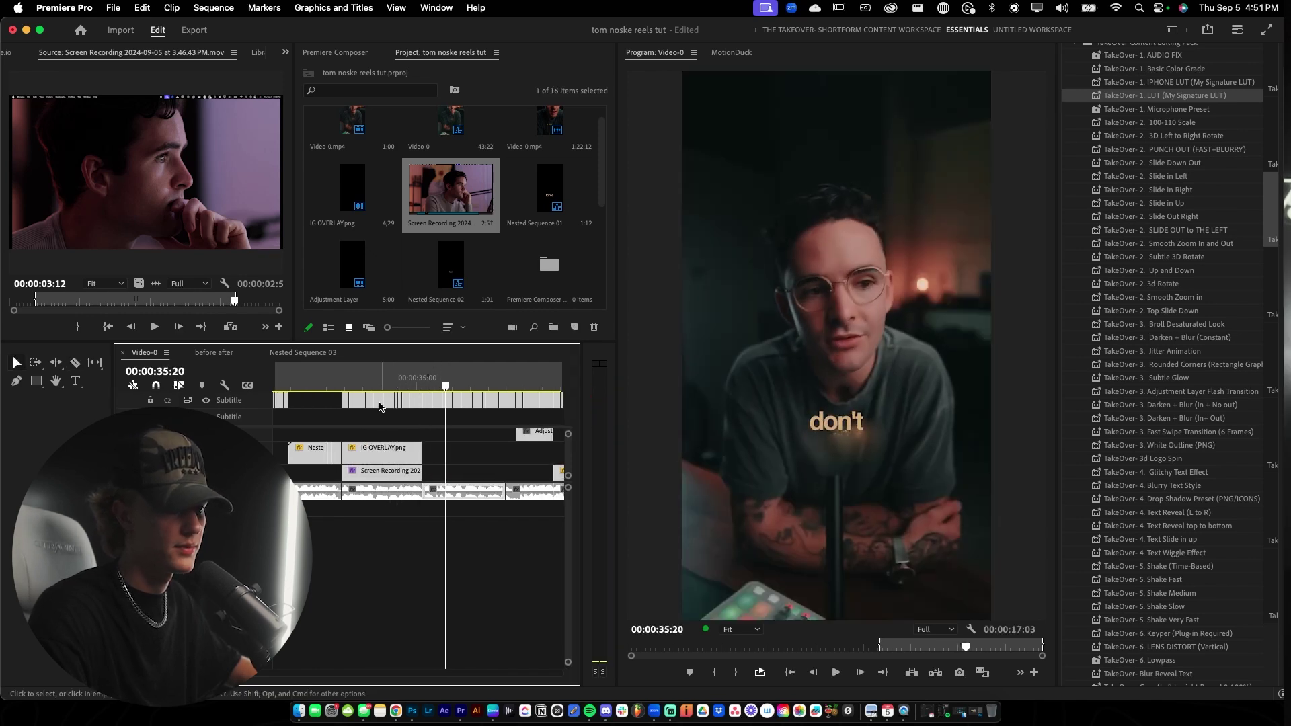
left_click(375, 384)
scroll(1170, 269, "up", 3)
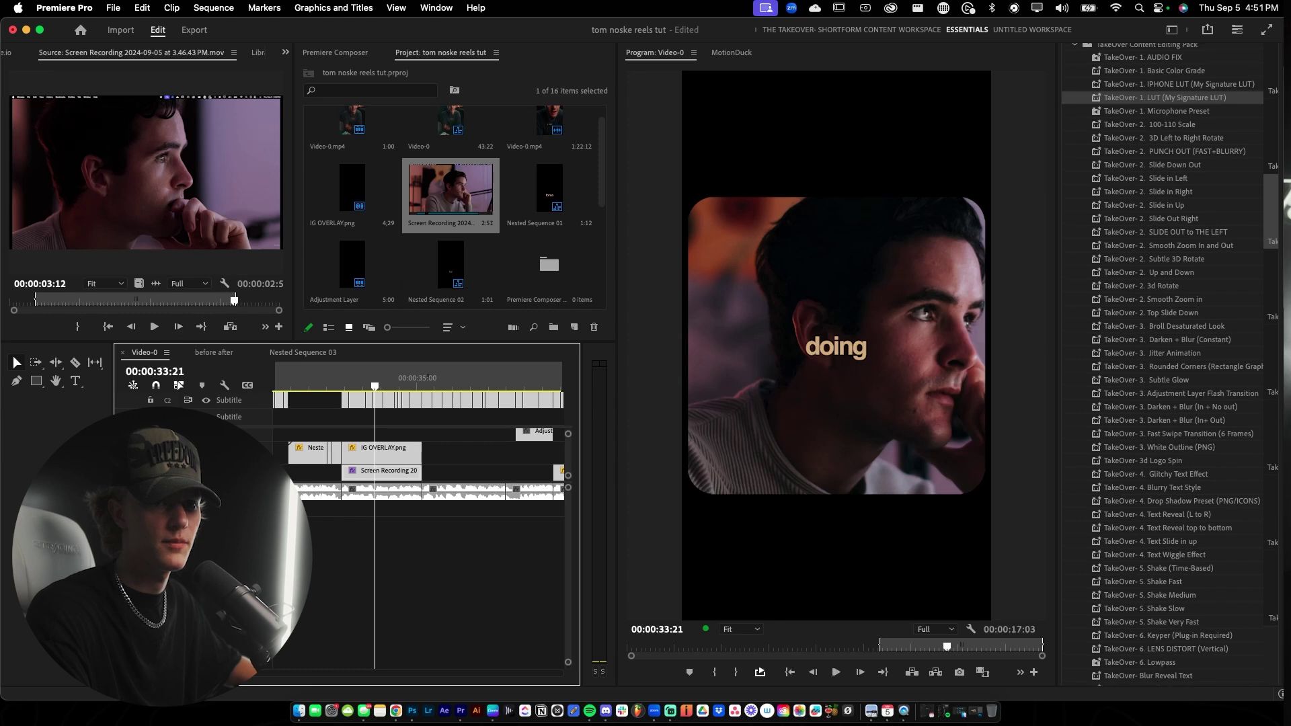
left_click(1120, 56)
left_click(1121, 96)
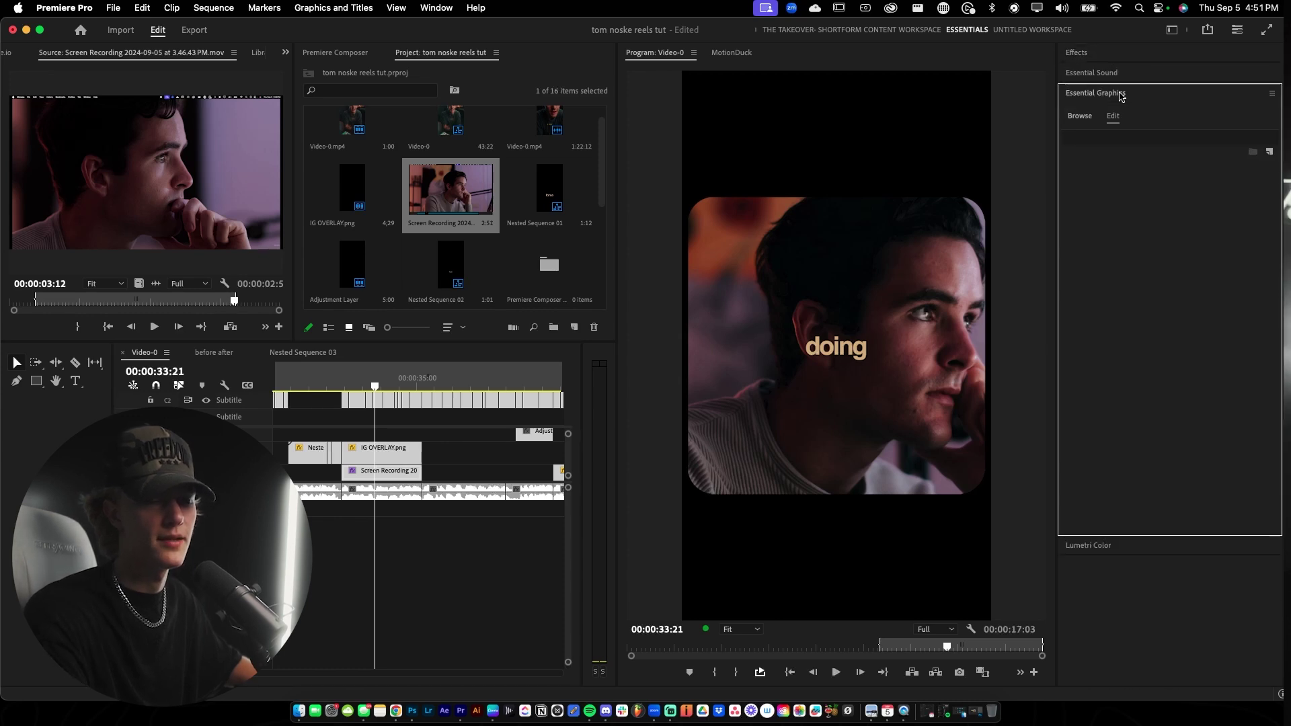
left_click(1102, 112)
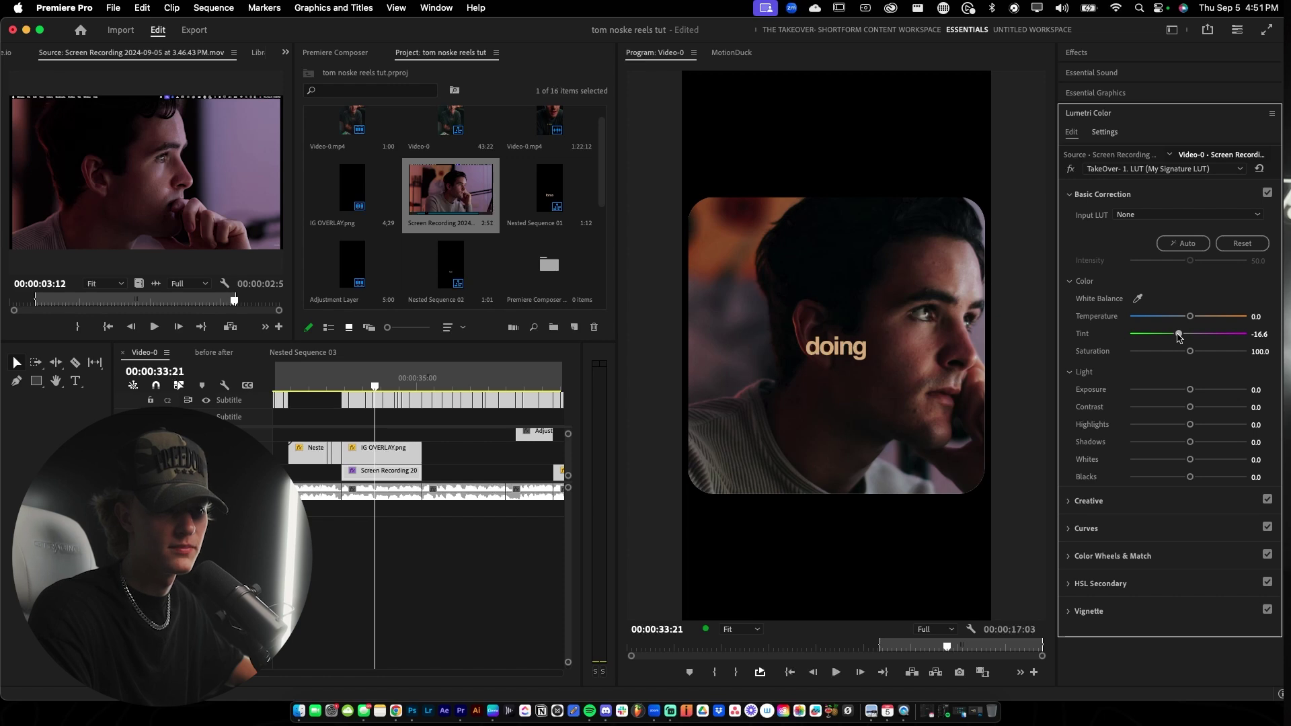
left_click(326, 380)
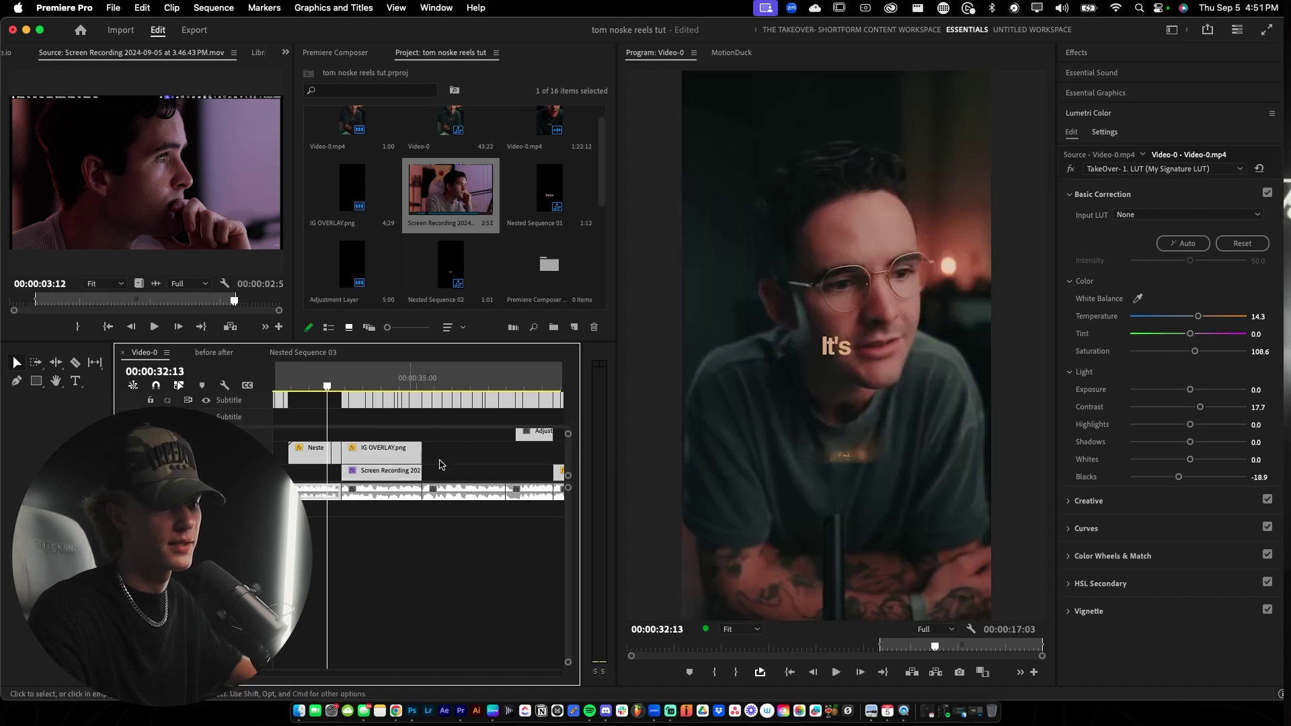
left_click(452, 470)
key("space")
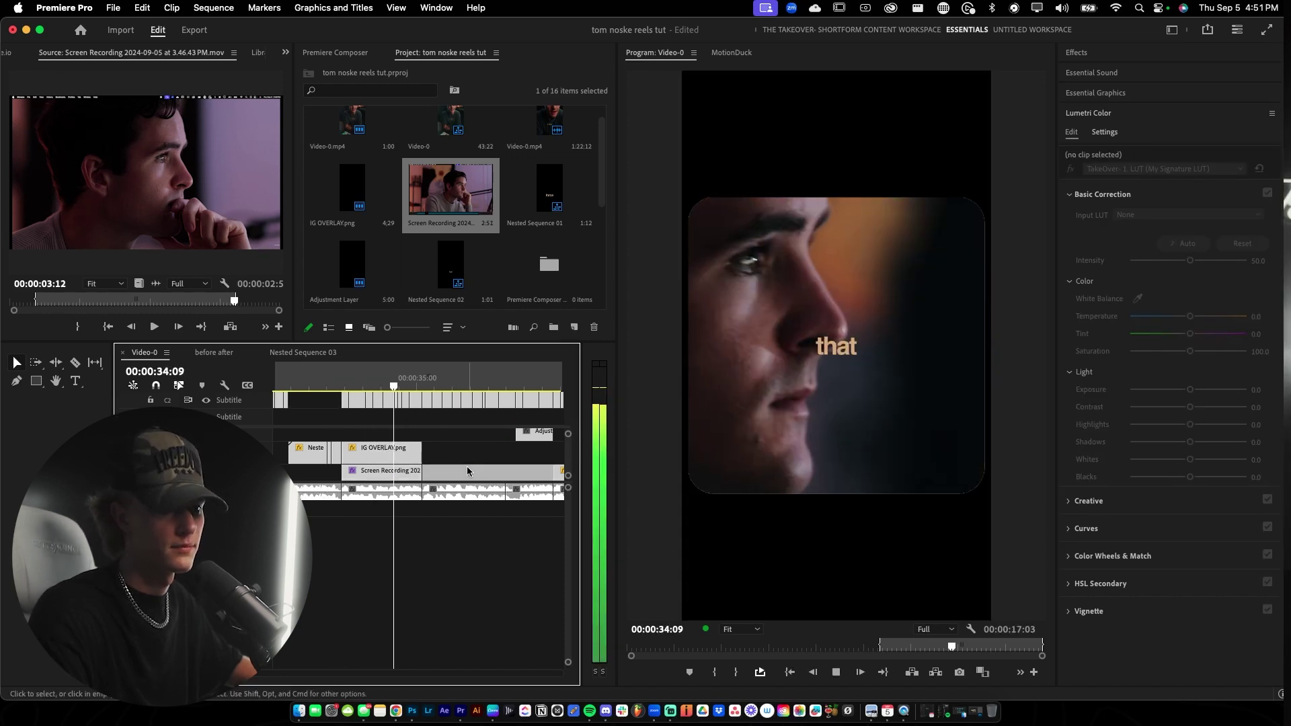
Upgrade the "anyone" caption over the first overlay to a graphic.
left_click(357, 381)
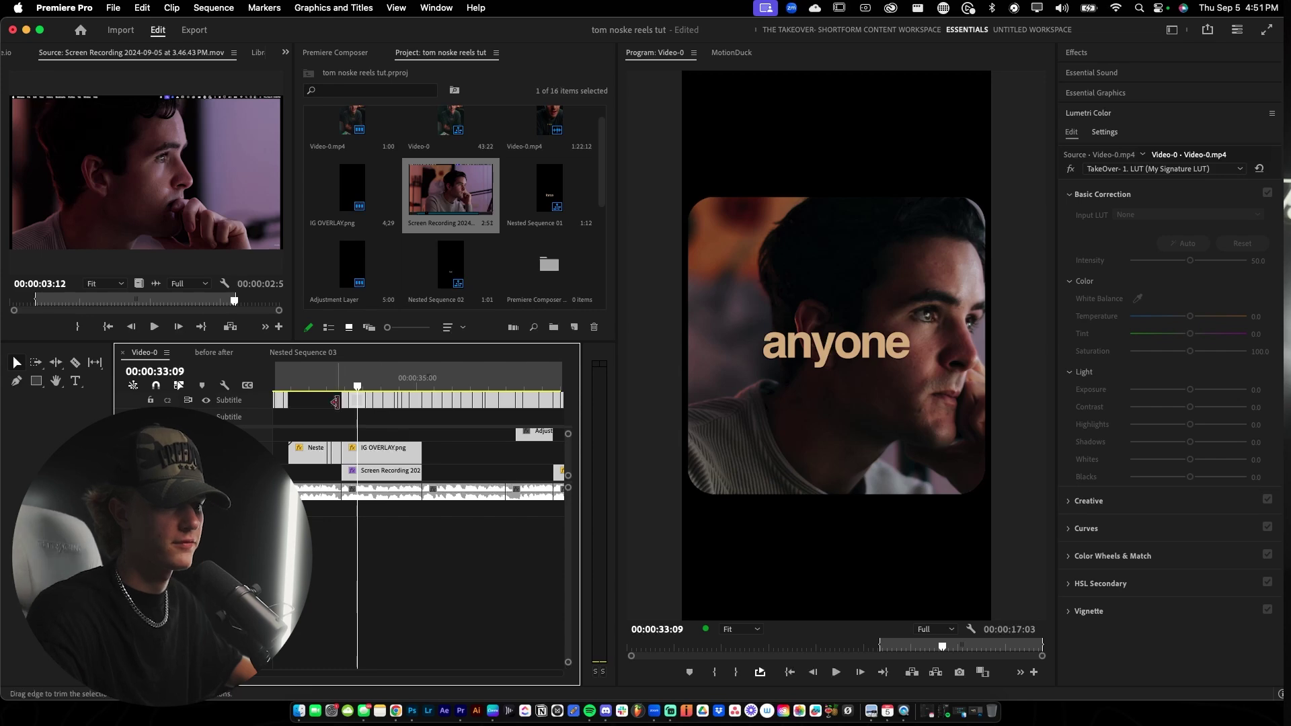
left_click(322, 8)
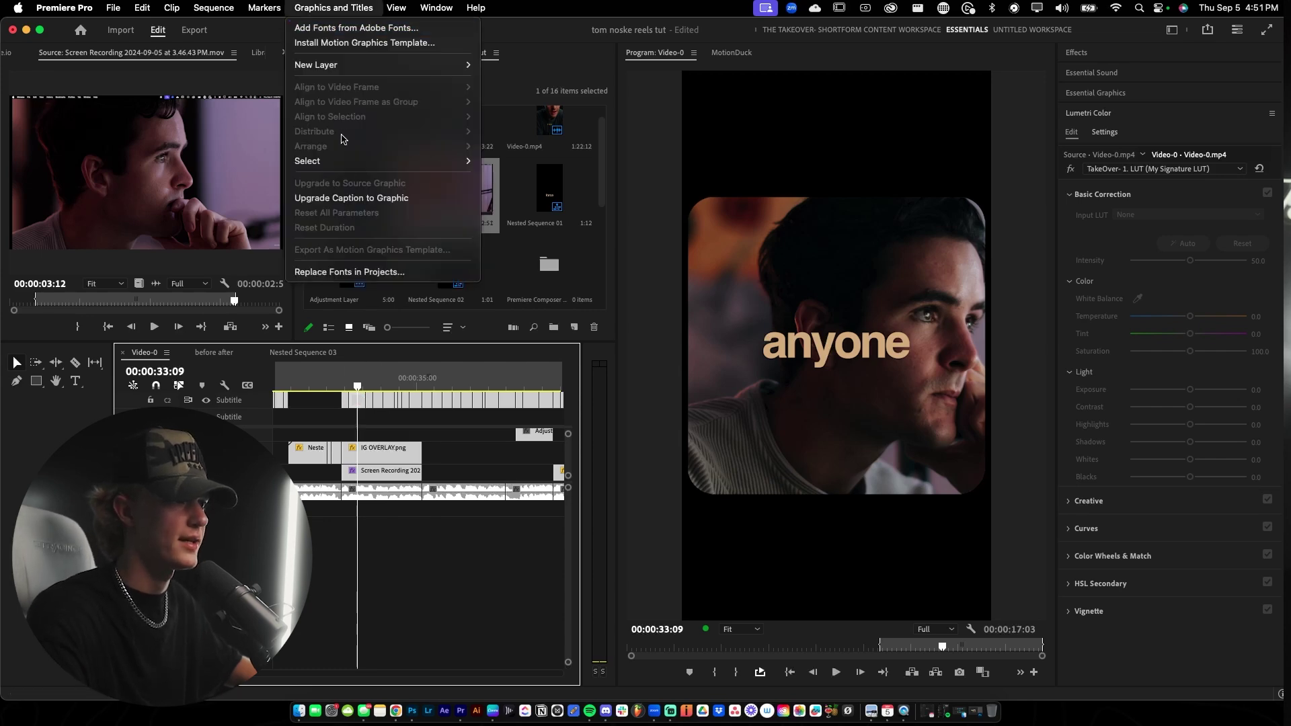
left_click(347, 198)
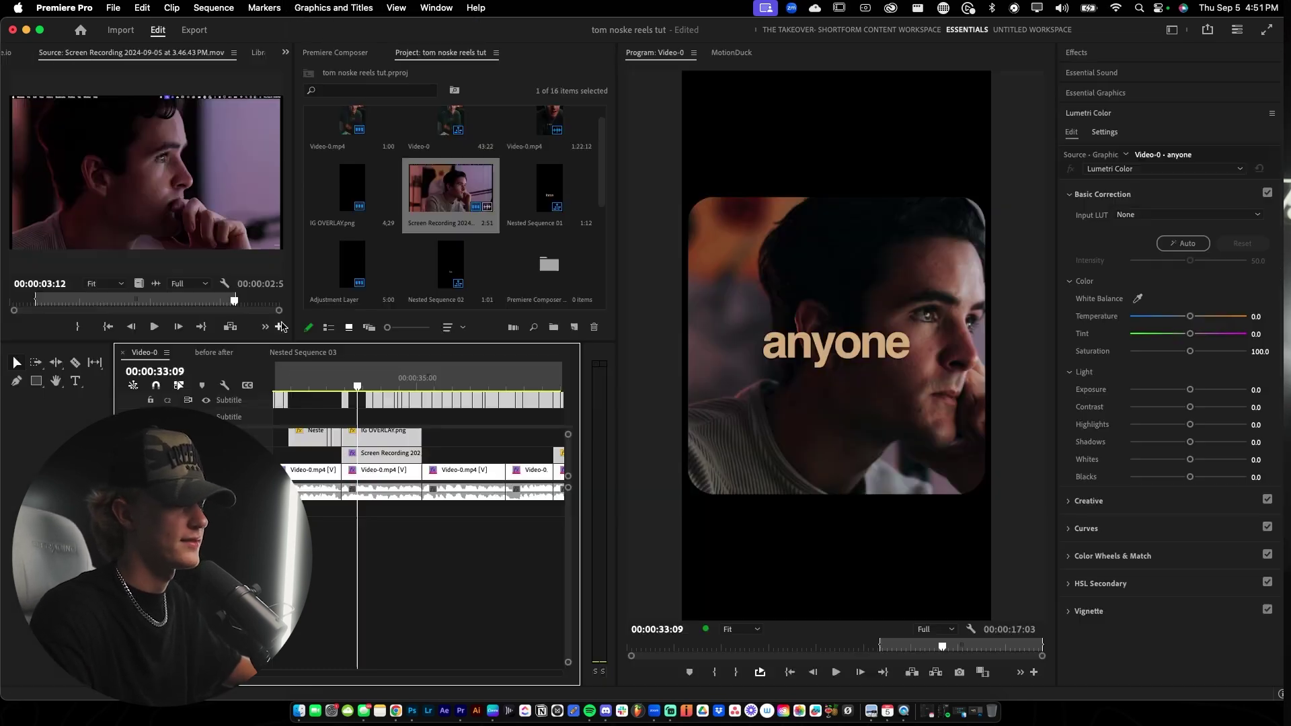
Change the opacity blend mode of the "anyone" graphic from Normal.
left_click(7, 53)
left_click(8, 54)
left_click(23, 59)
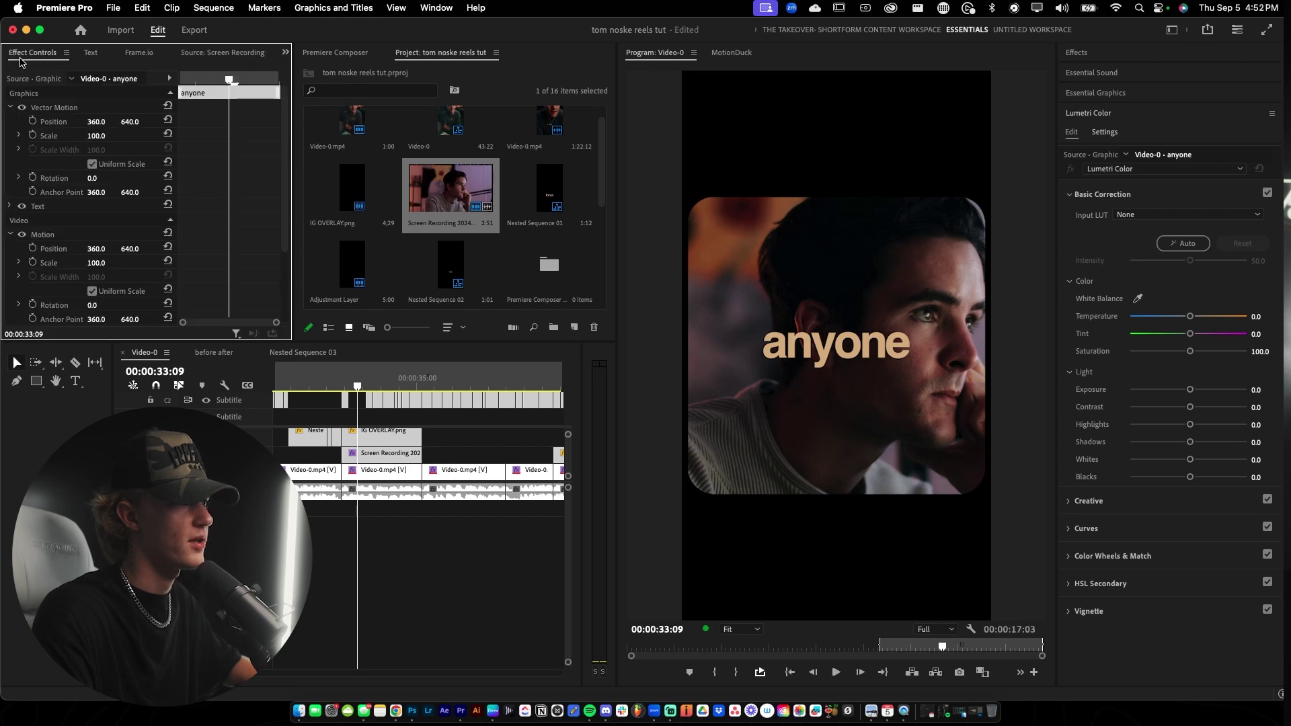
scroll(126, 279, "down", 5)
left_click(128, 295)
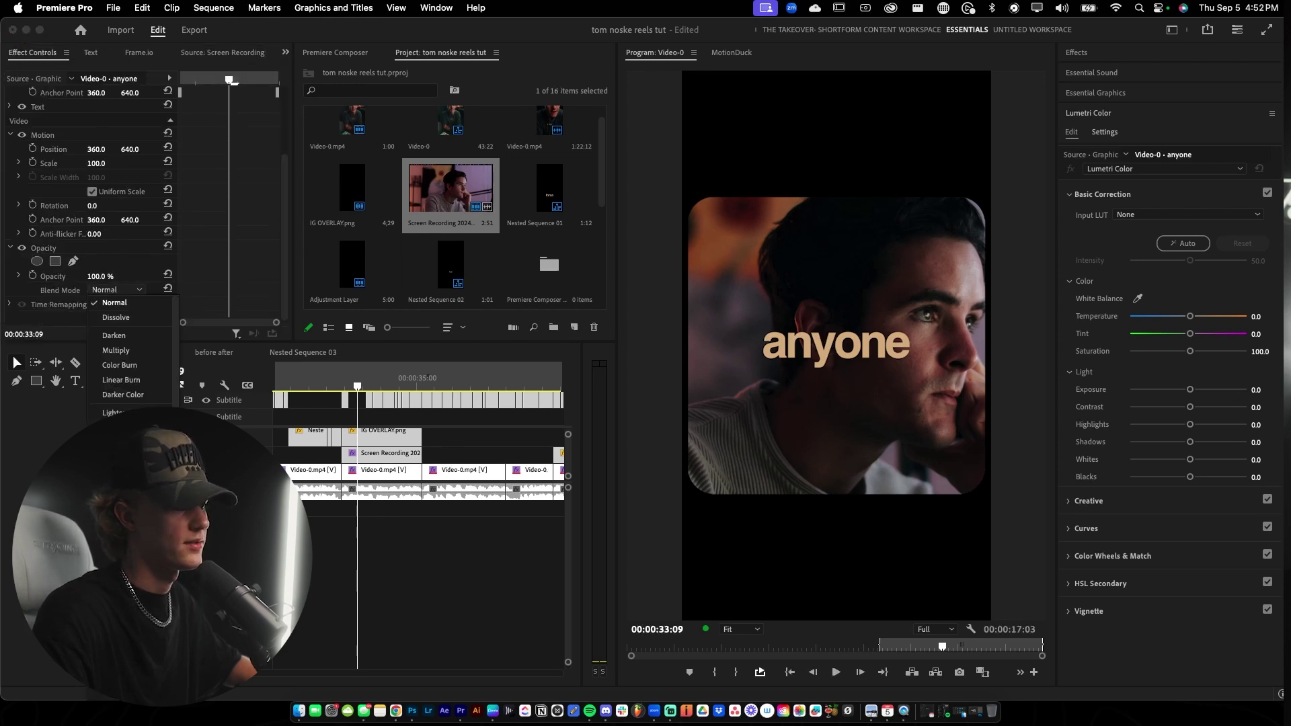
left_click(134, 601)
Play back from before the first overlay through the talking-head clips ahead of the second overlay.
left_click(311, 377)
key("space")
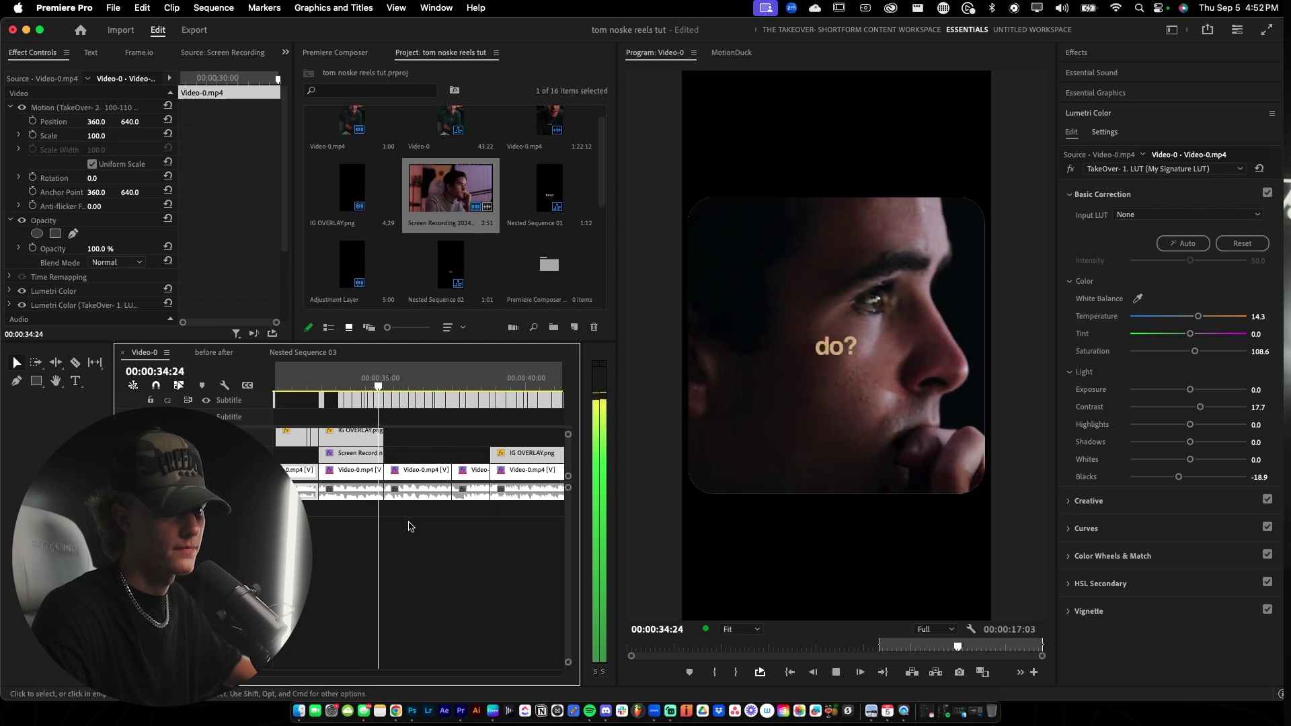
key("space")
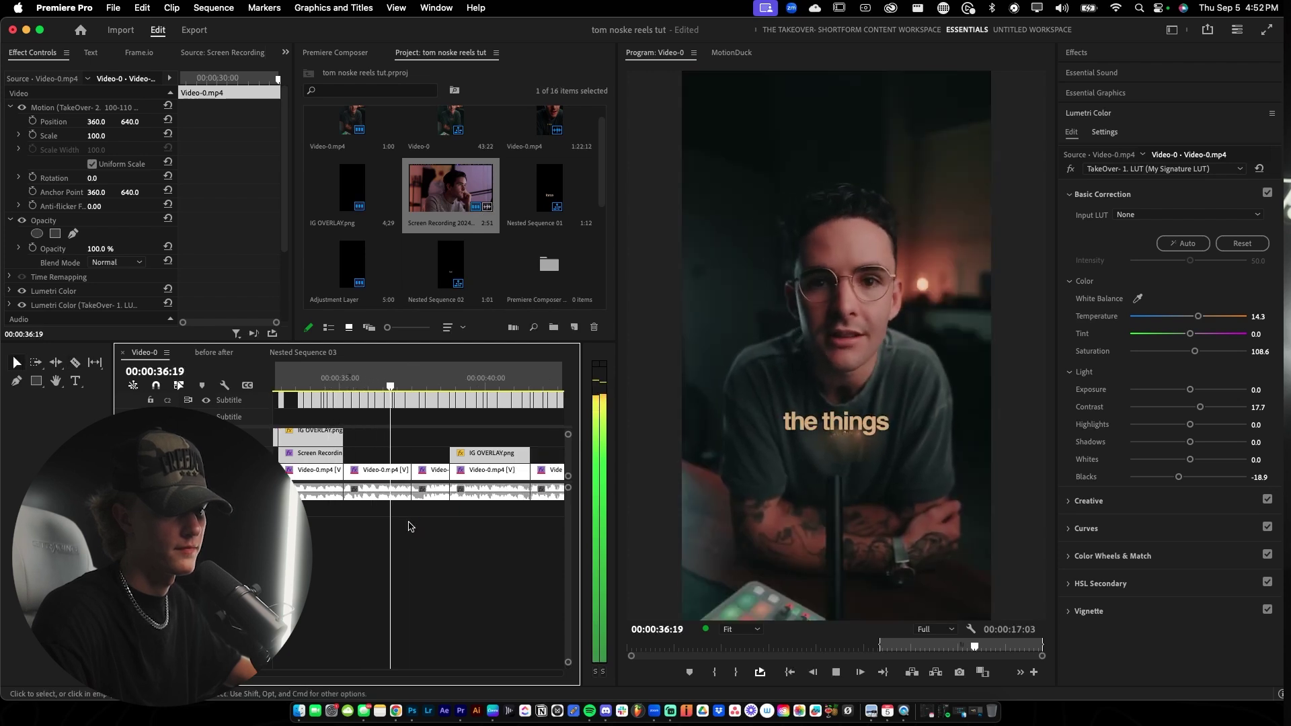
key("space")
key("space")
key("space")
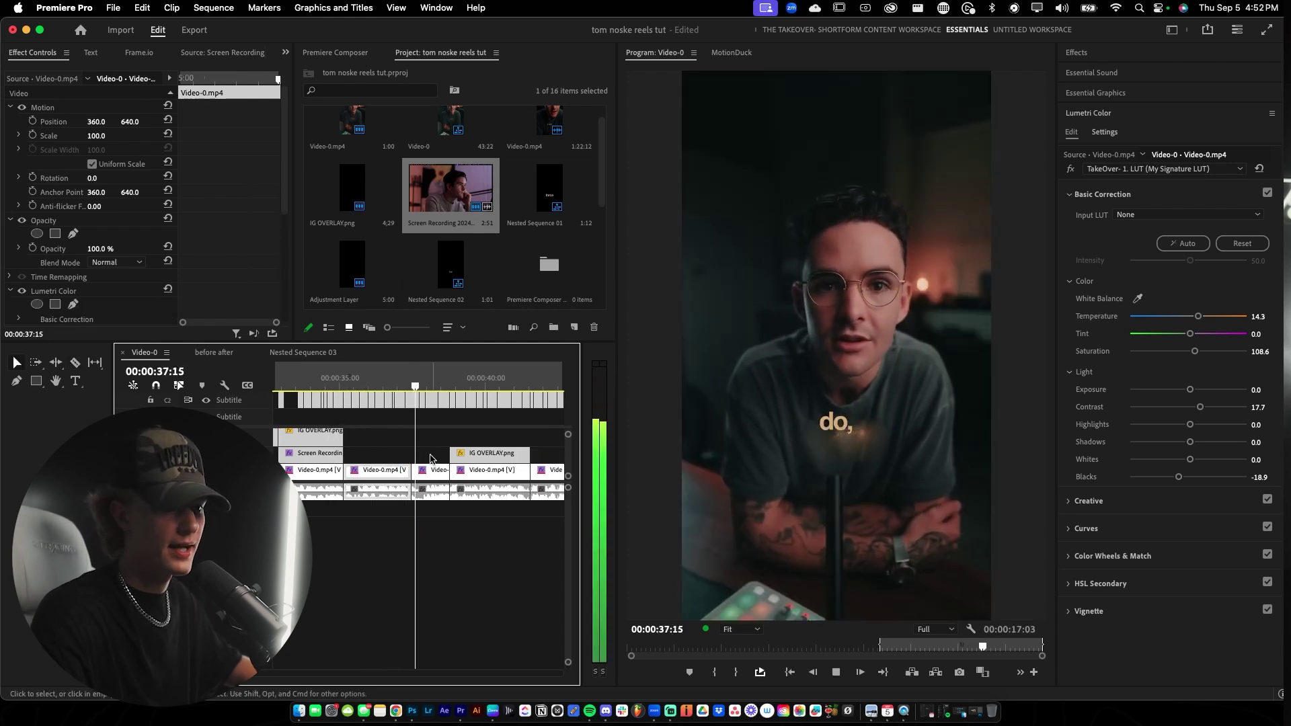
key("space")
Nest the two Video-0.mp4 clips between the first and second IG OVERLAY.png sections.
left_click_drag(417, 459, 373, 473)
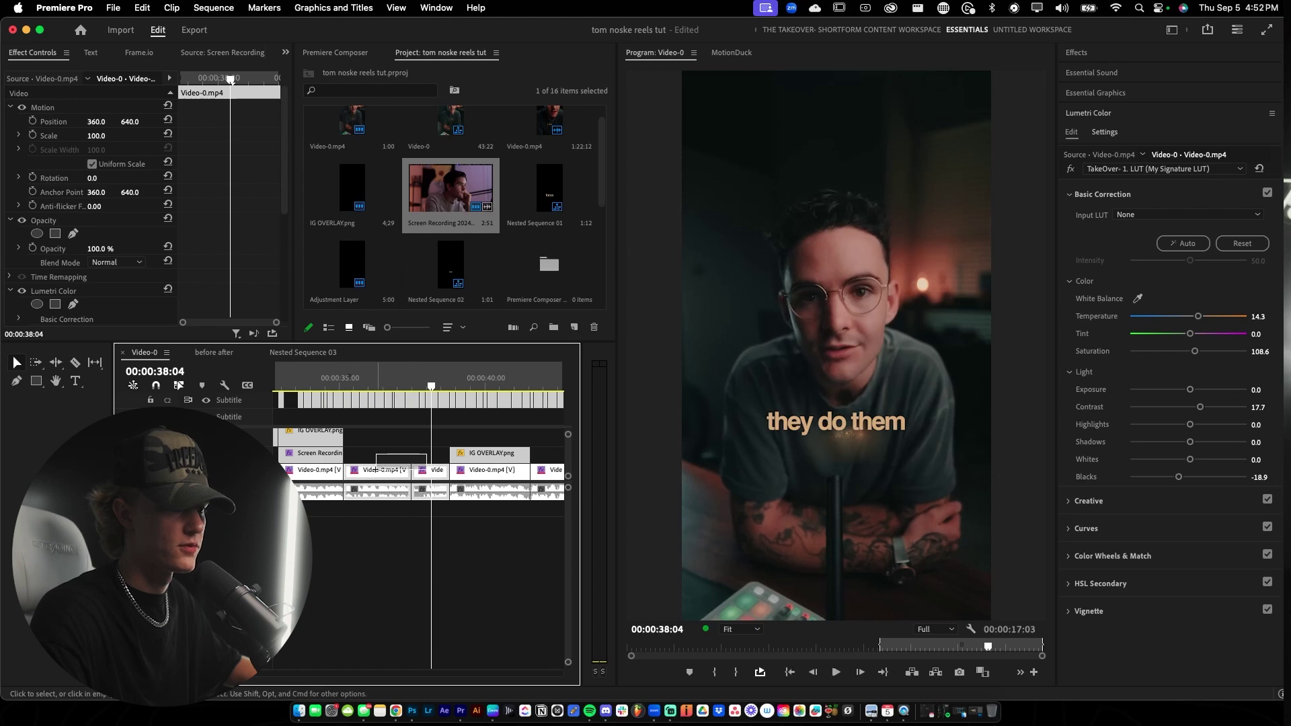
right_click(373, 473)
left_click(406, 543)
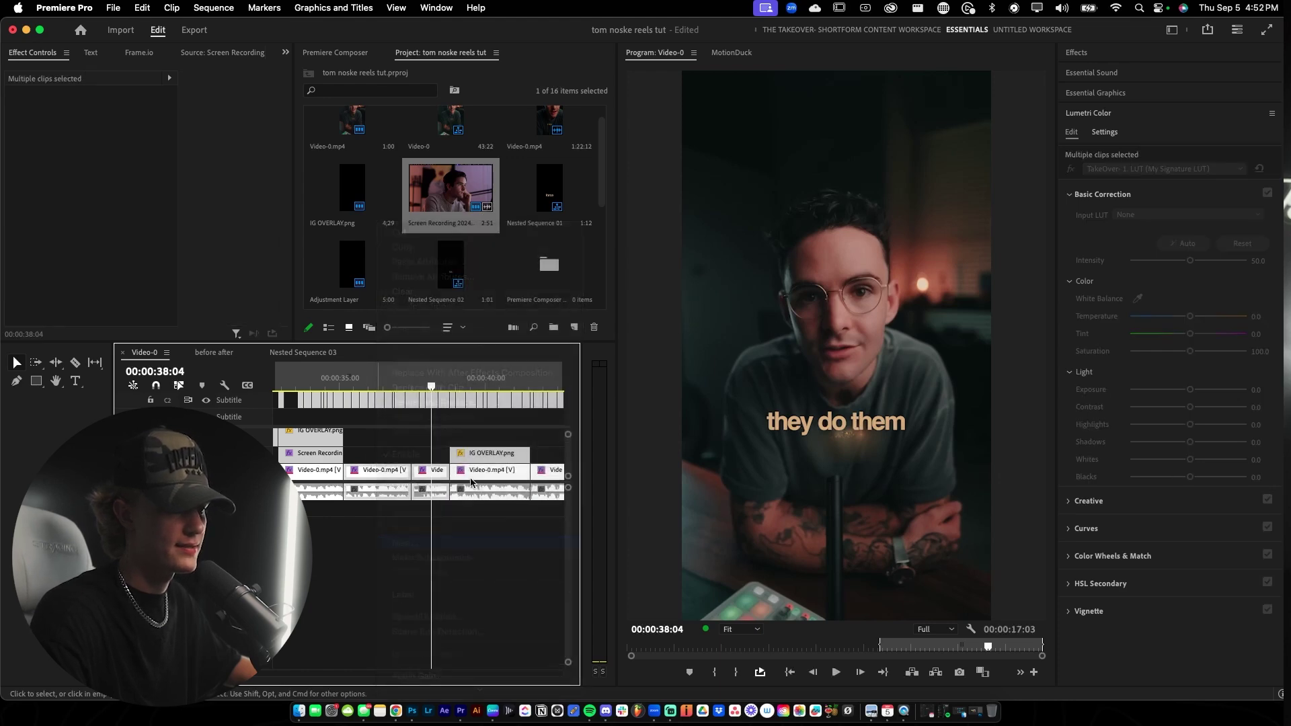
Apply the TakeOver- 2. 100-110 Scale preset to Nested Sequence 04 and play back into the second overlay section.
left_click(431, 476)
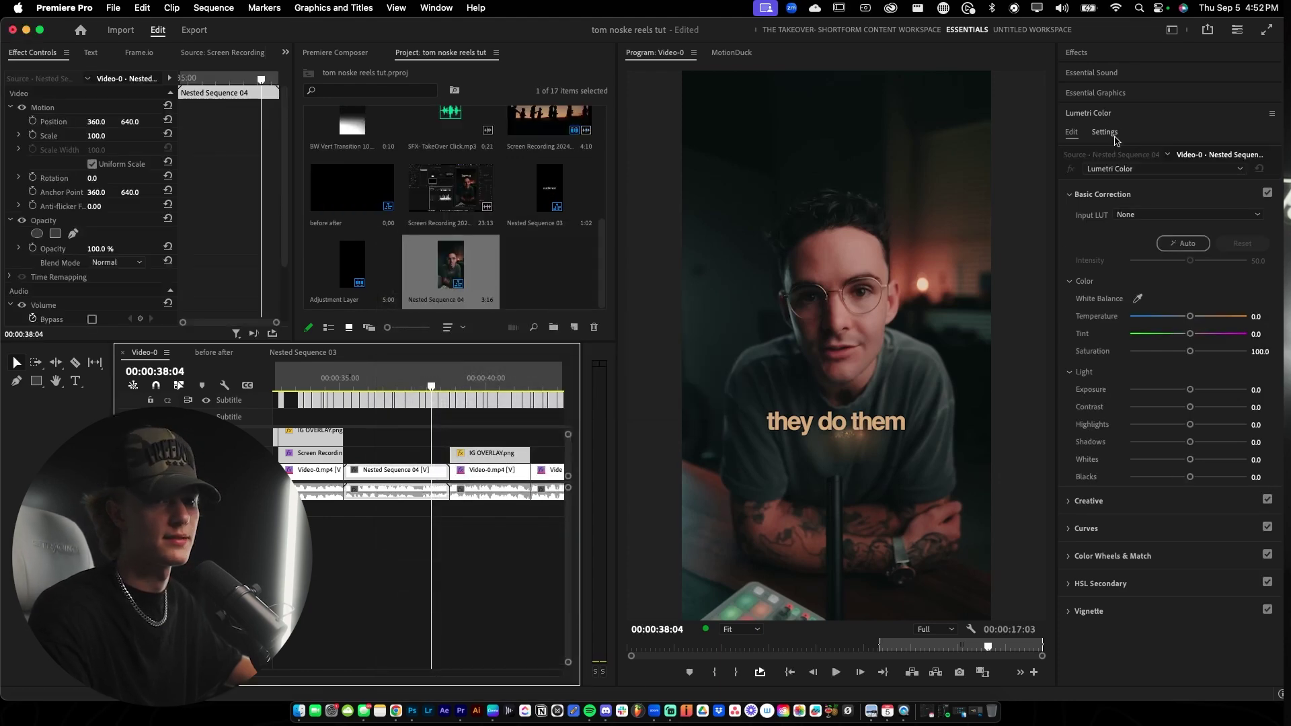
left_click(1094, 57)
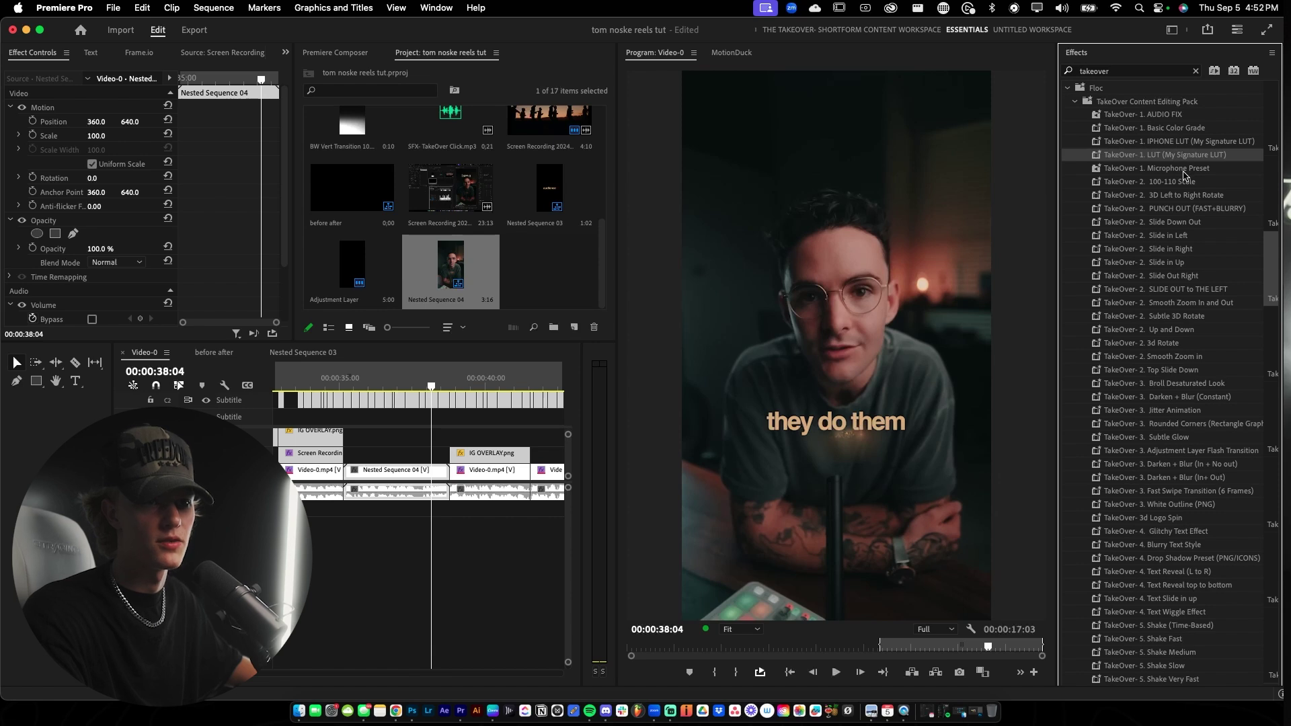
left_click_drag(1184, 181, 397, 472)
left_click(332, 385)
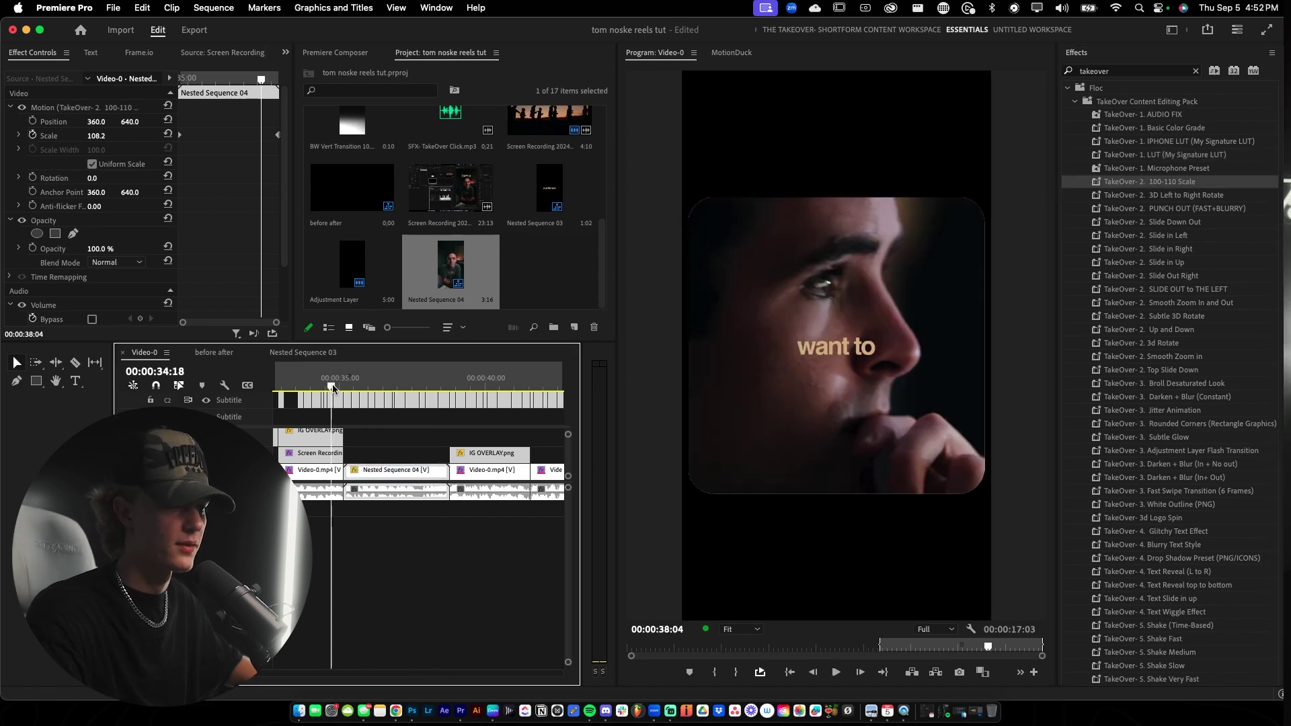
key("space")
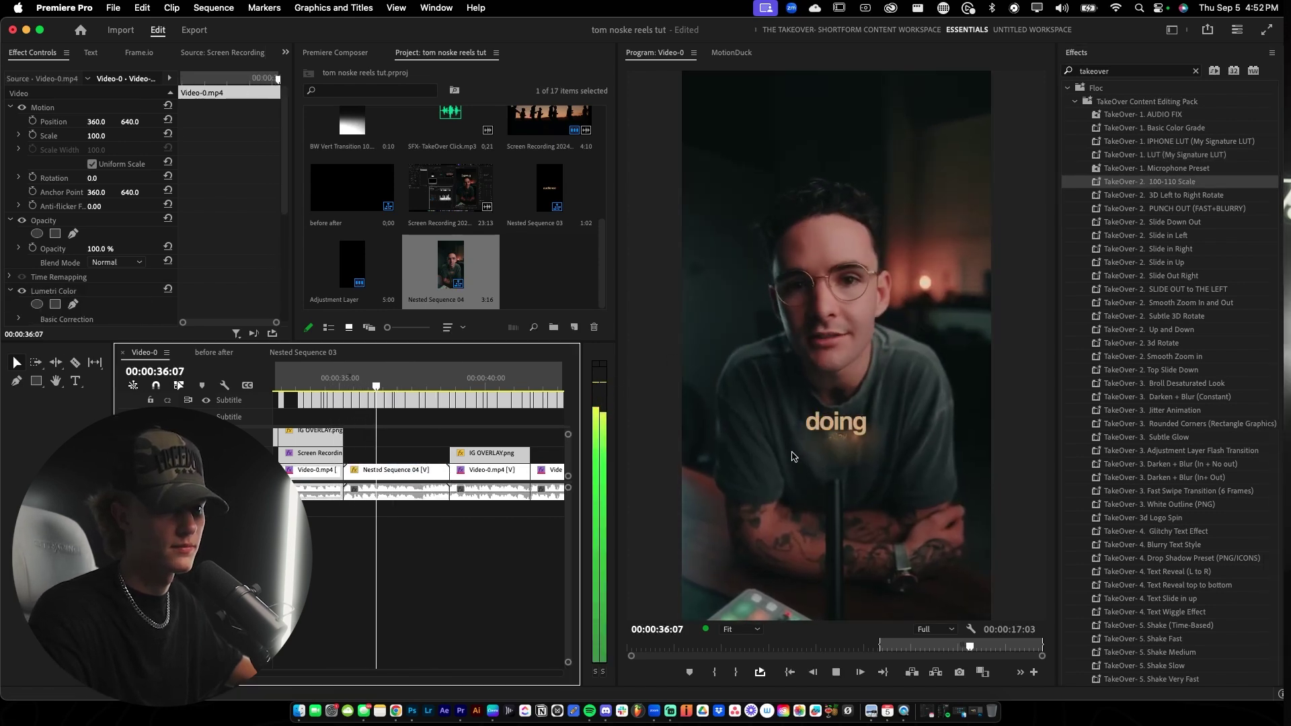
key("space")
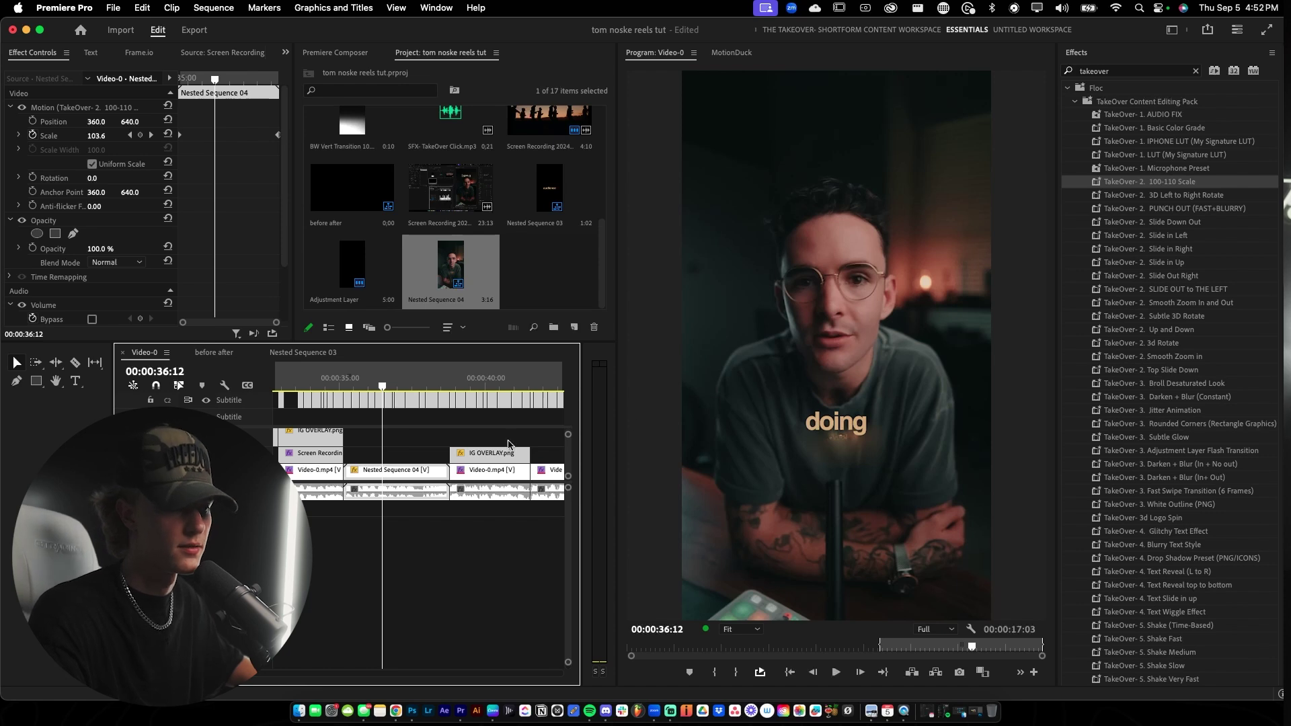
key("space")
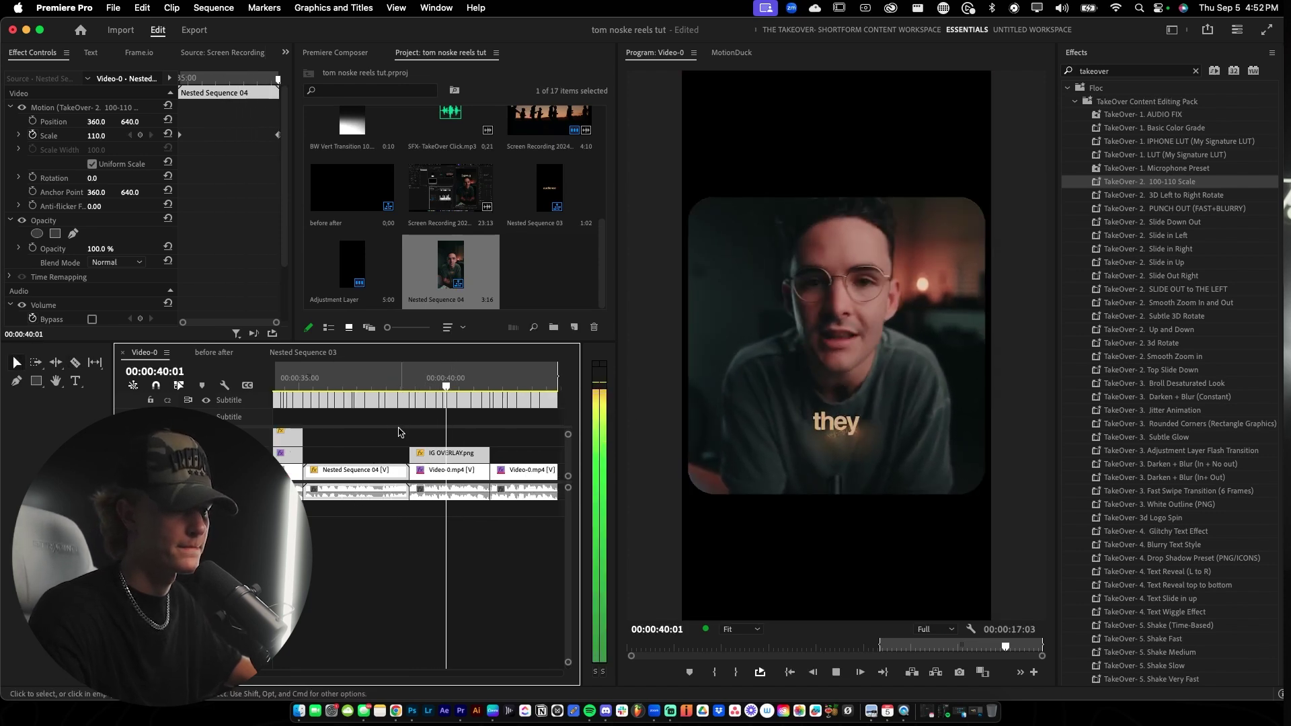
key("space")
Upgrade the "but", "they do them" and "anyway," captions before the second overlay to graphics.
scroll(398, 433, "up", 3)
scroll(394, 441, "down", 2)
scroll(392, 442, "up", 3)
scroll(390, 444, "up", 1)
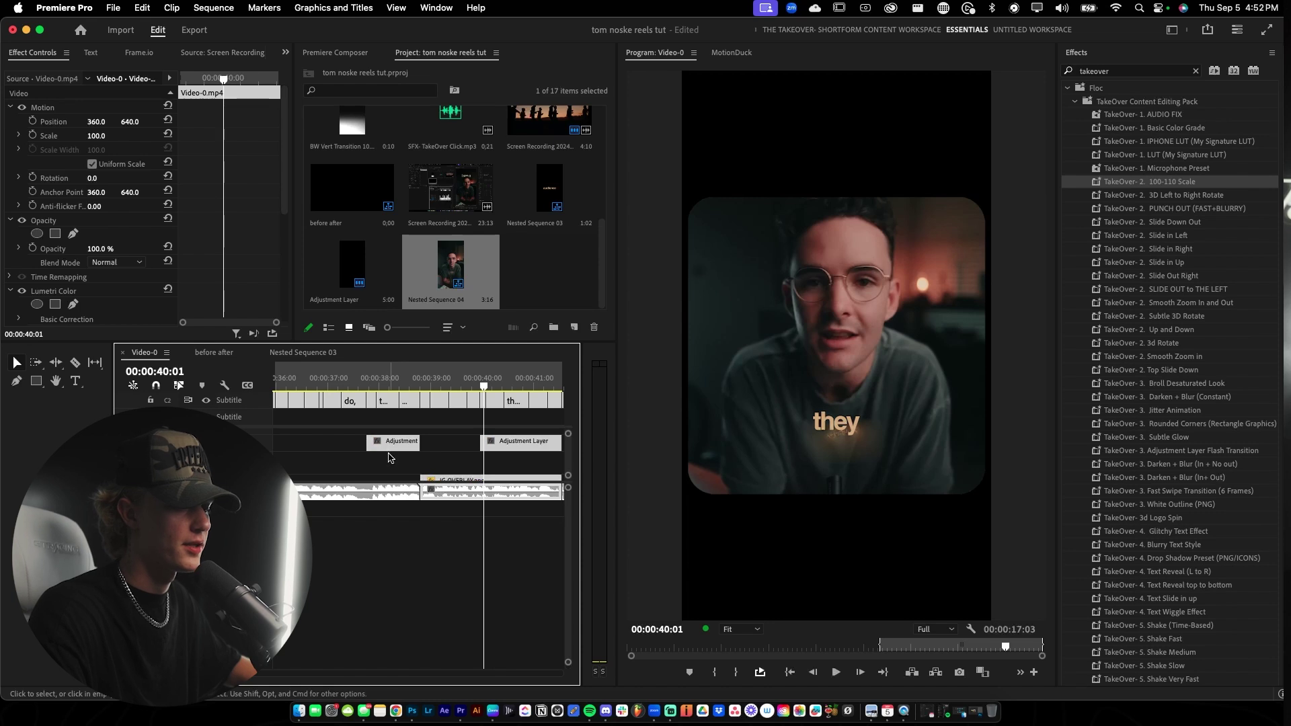
scroll(391, 459, "up", 3)
left_click(394, 404)
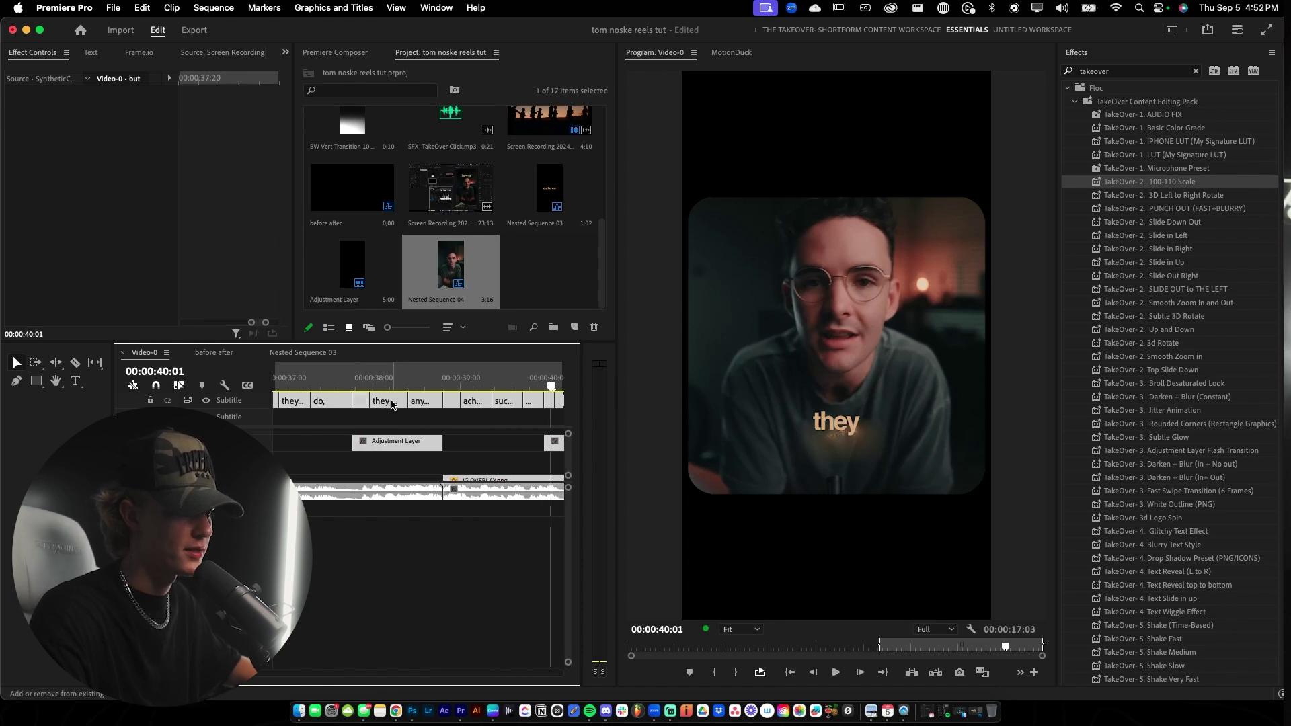
left_click(329, 9)
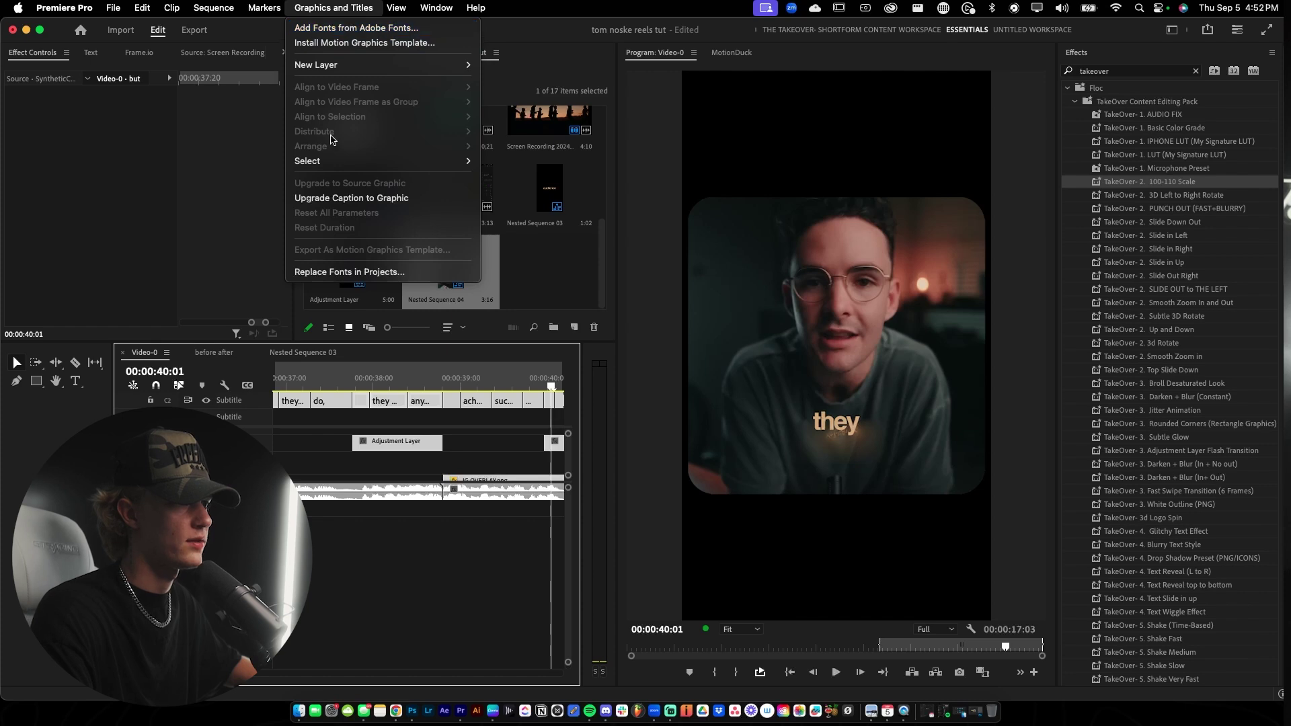
left_click(329, 198)
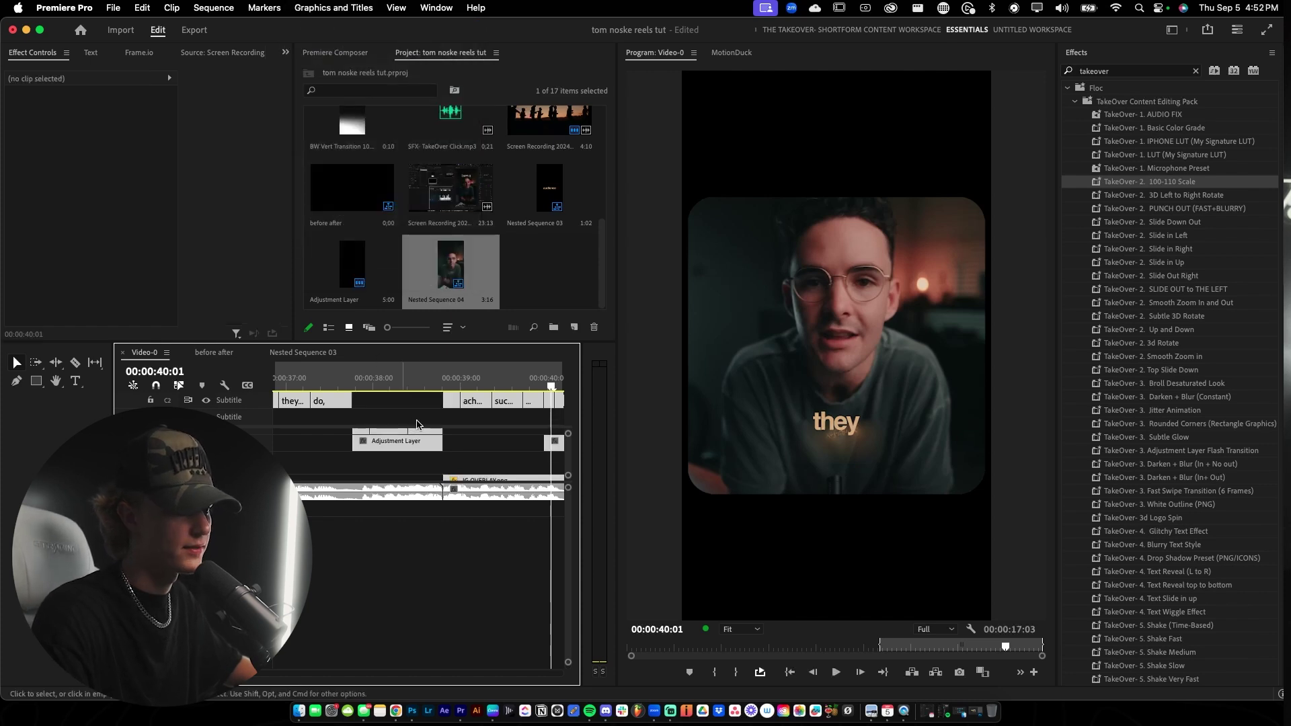
Delete the adjustment layer beneath the three caption graphics and move the graphics down to track V3.
key("grave")
left_click_drag(225, 182, 310, 209)
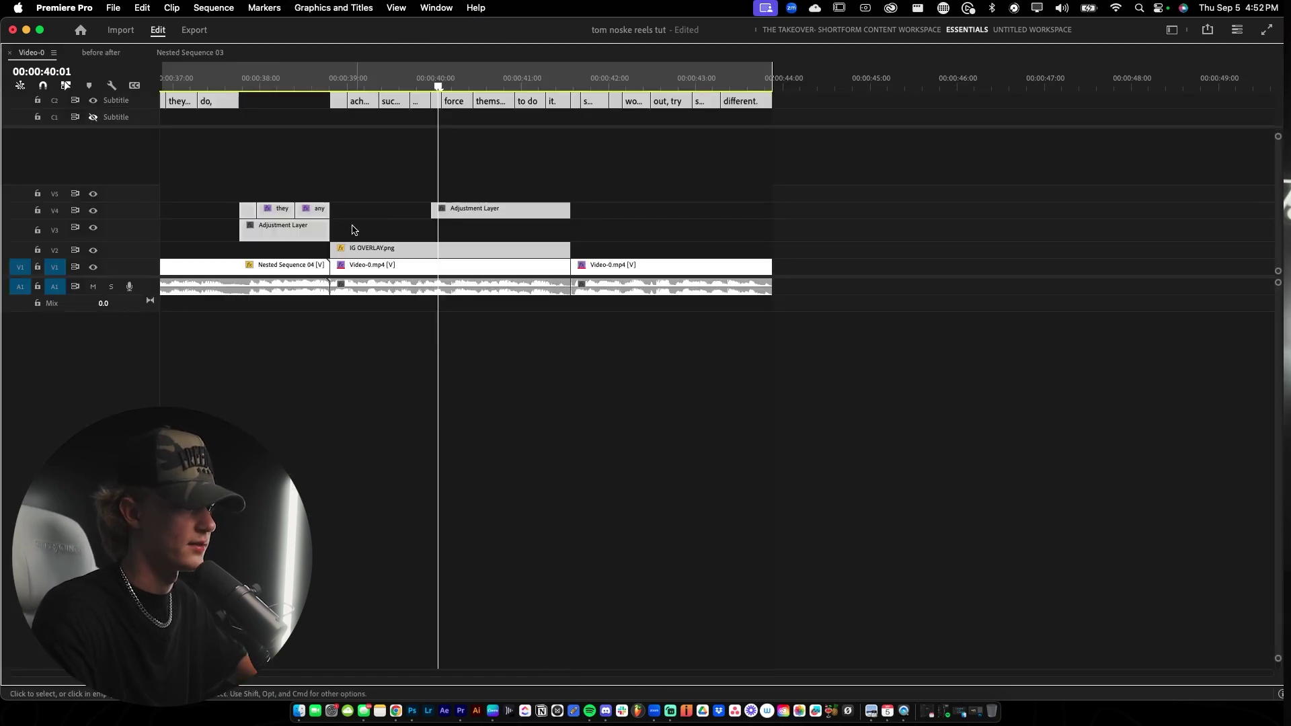
key("Delete")
key("super+z")
key("super+z")
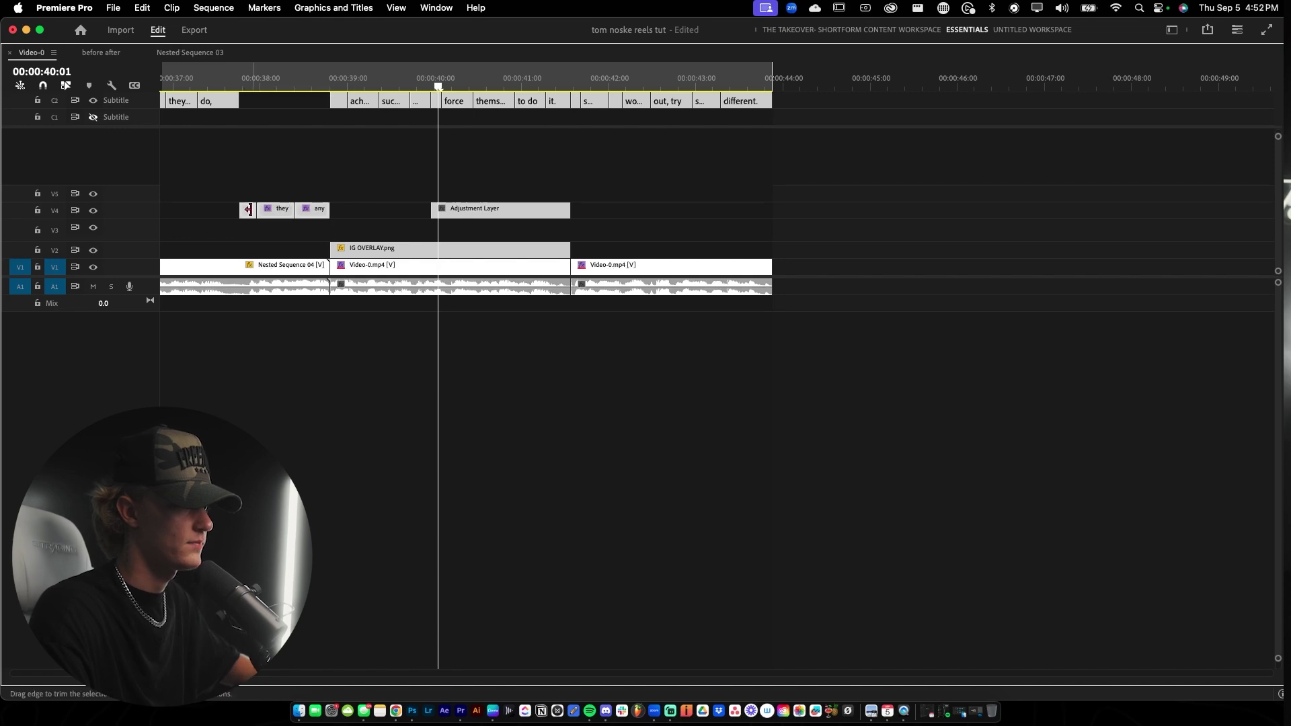
left_click_drag(250, 210, 247, 228)
key("grave")
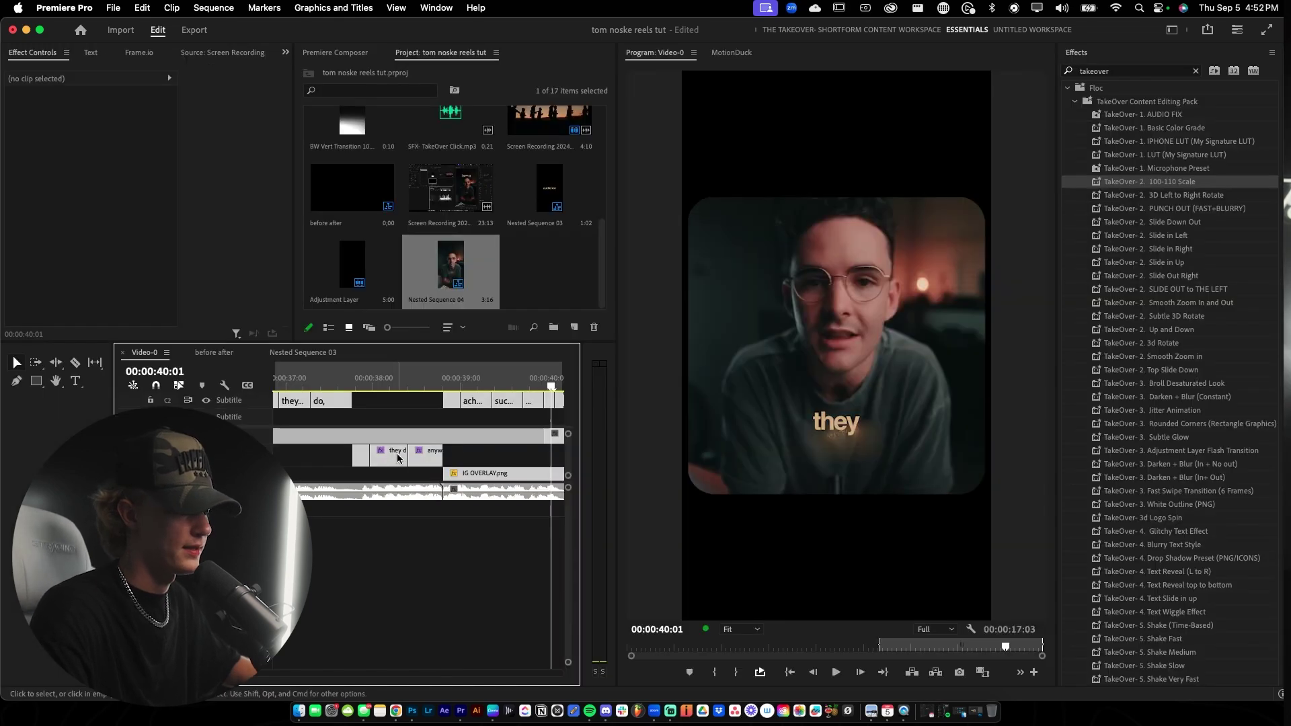
Stagger the caption graphics on separate tracks, with "they do them" above "but" and "anyway," above both.
left_click(384, 377)
scroll(386, 449, "up", 2)
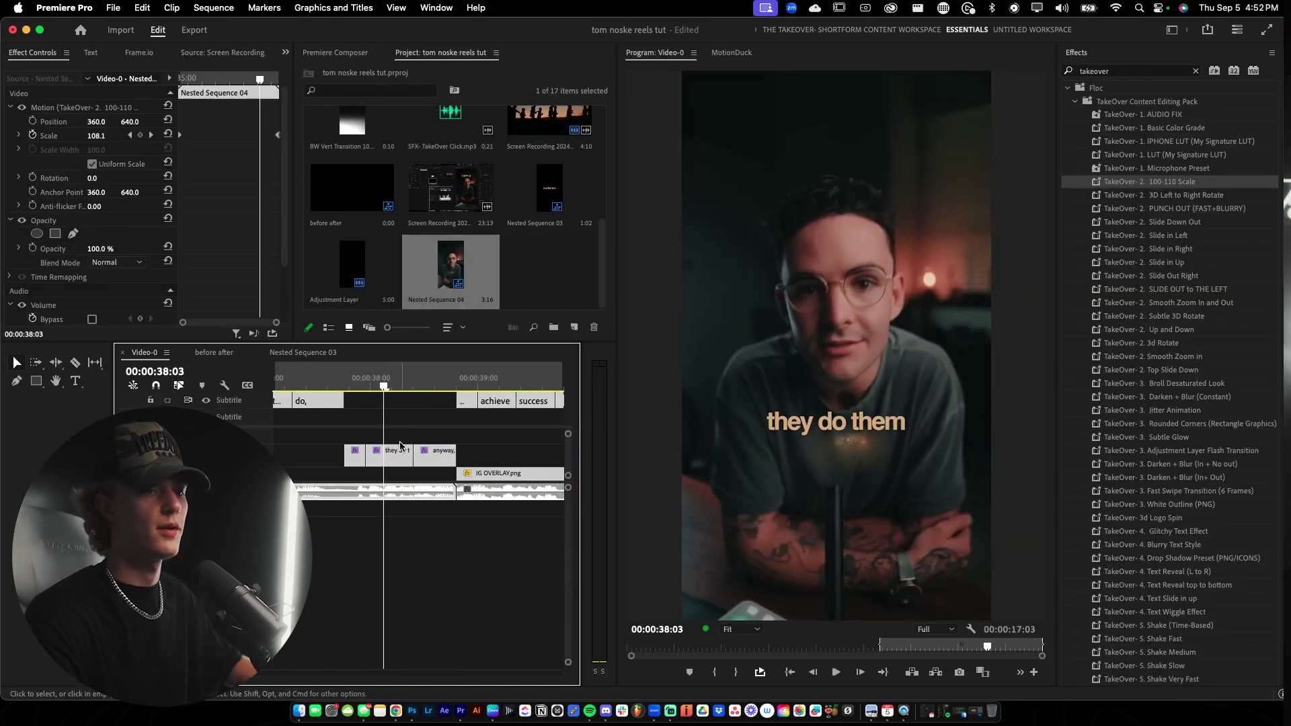
scroll(400, 445, "up", 2)
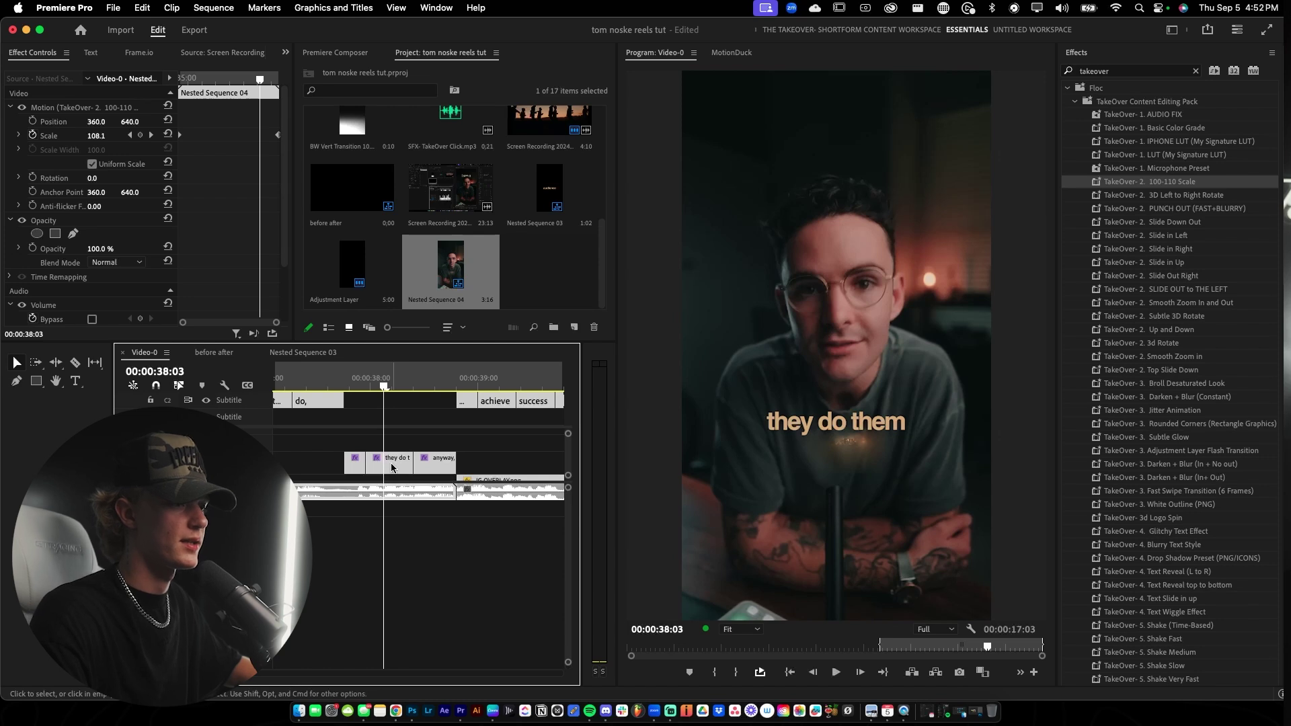
left_click(394, 466)
left_click_drag(392, 459, 434, 452)
key("super+minus")
scroll(374, 552, "up", 5)
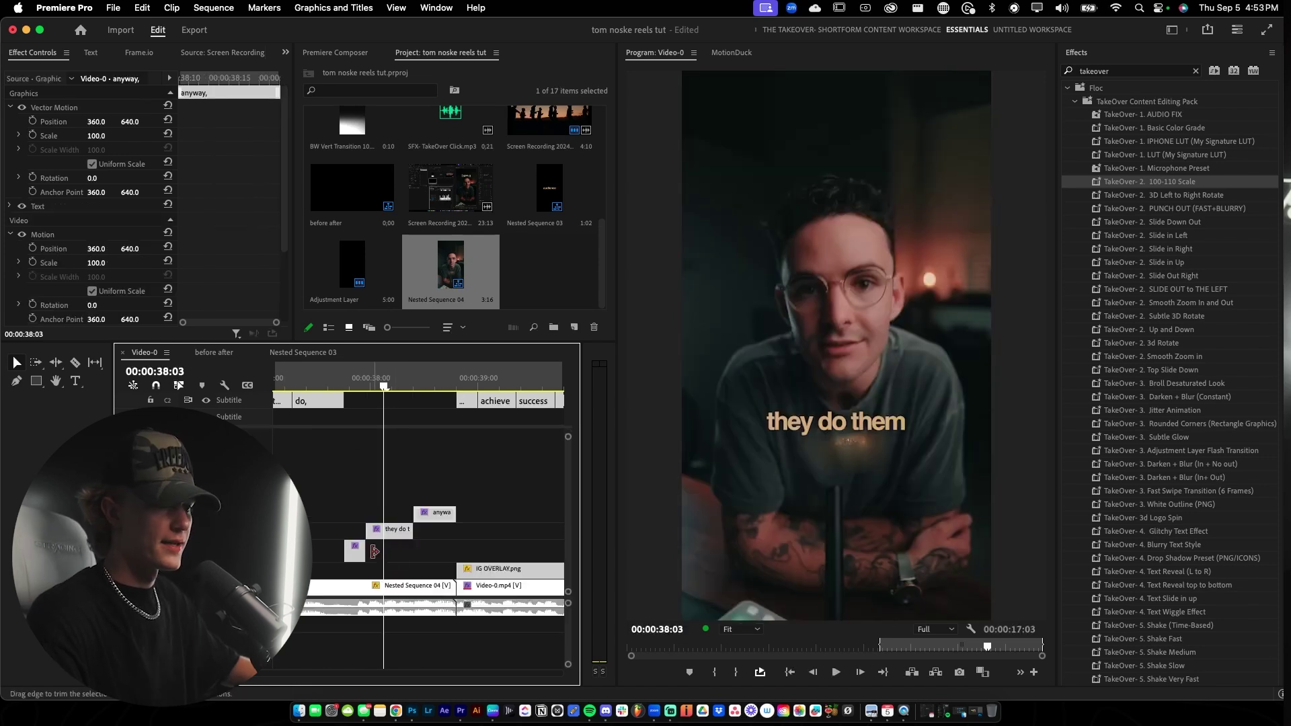
Extend the "but" and "they do them" graphics to end together with "anyway," at the second overlay's start.
left_click_drag(366, 552, 456, 531)
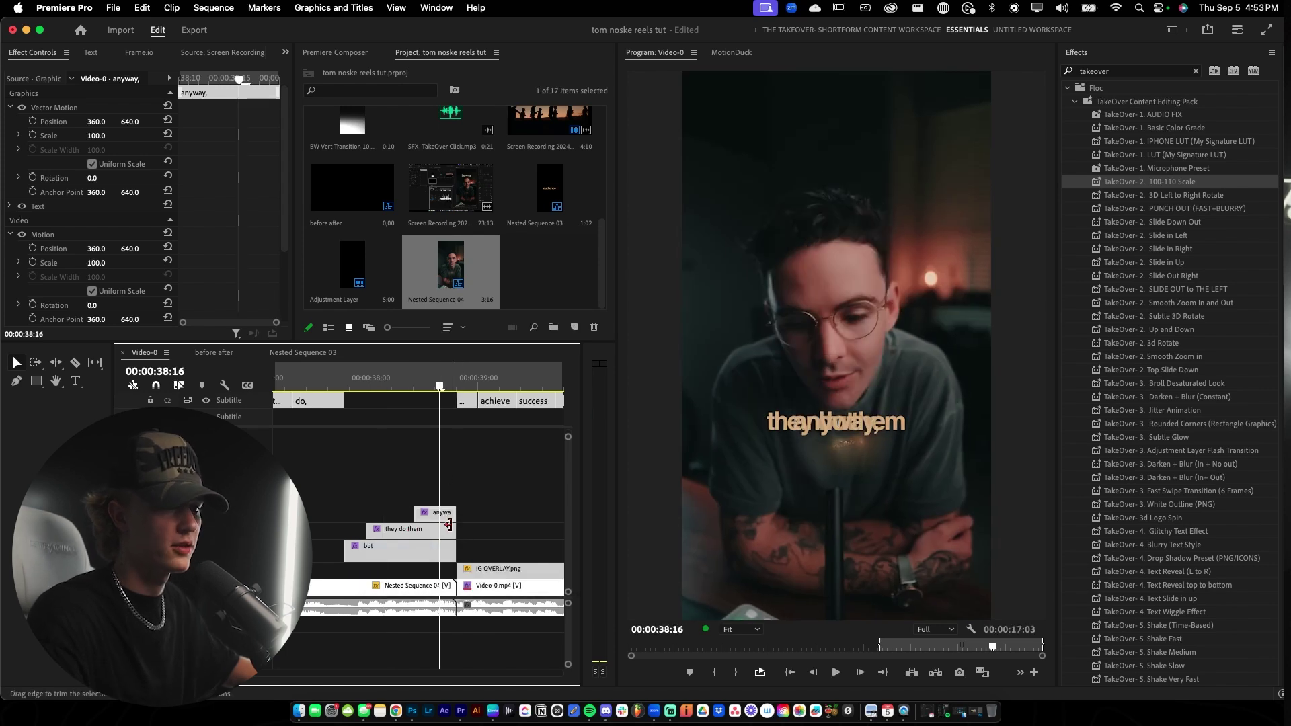
key("c")
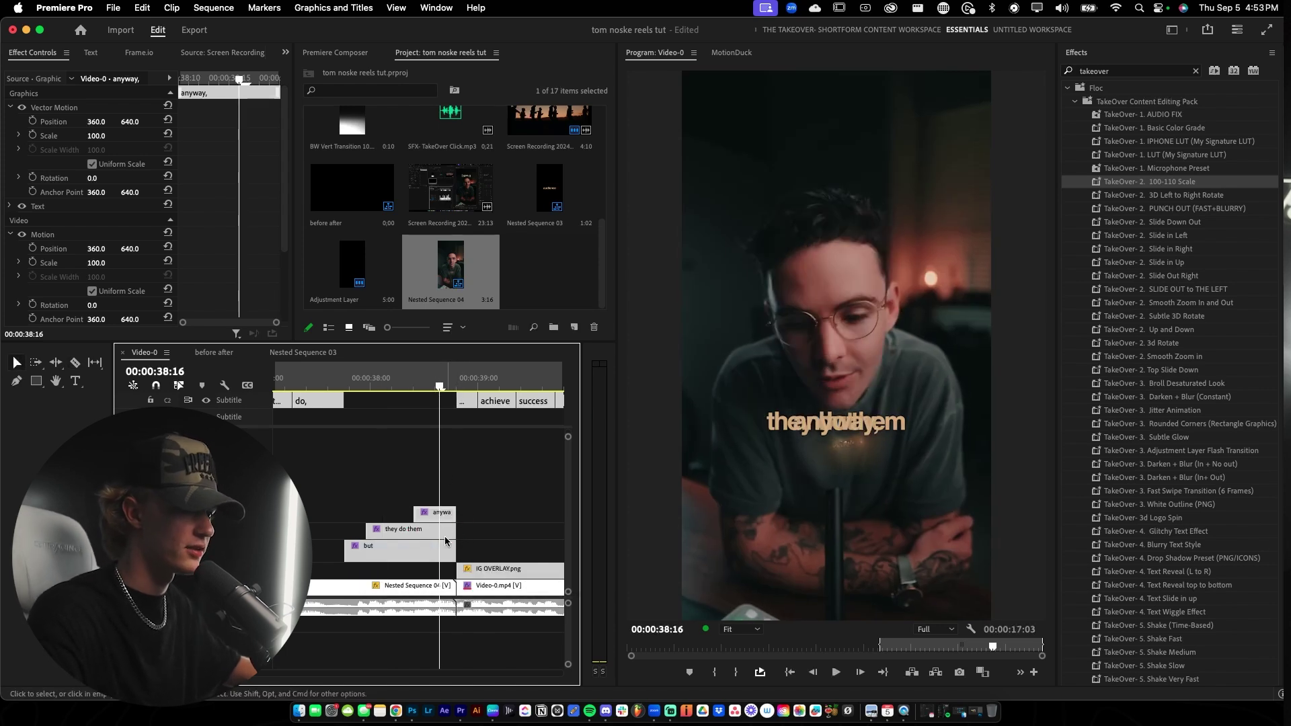
left_click(1080, 53)
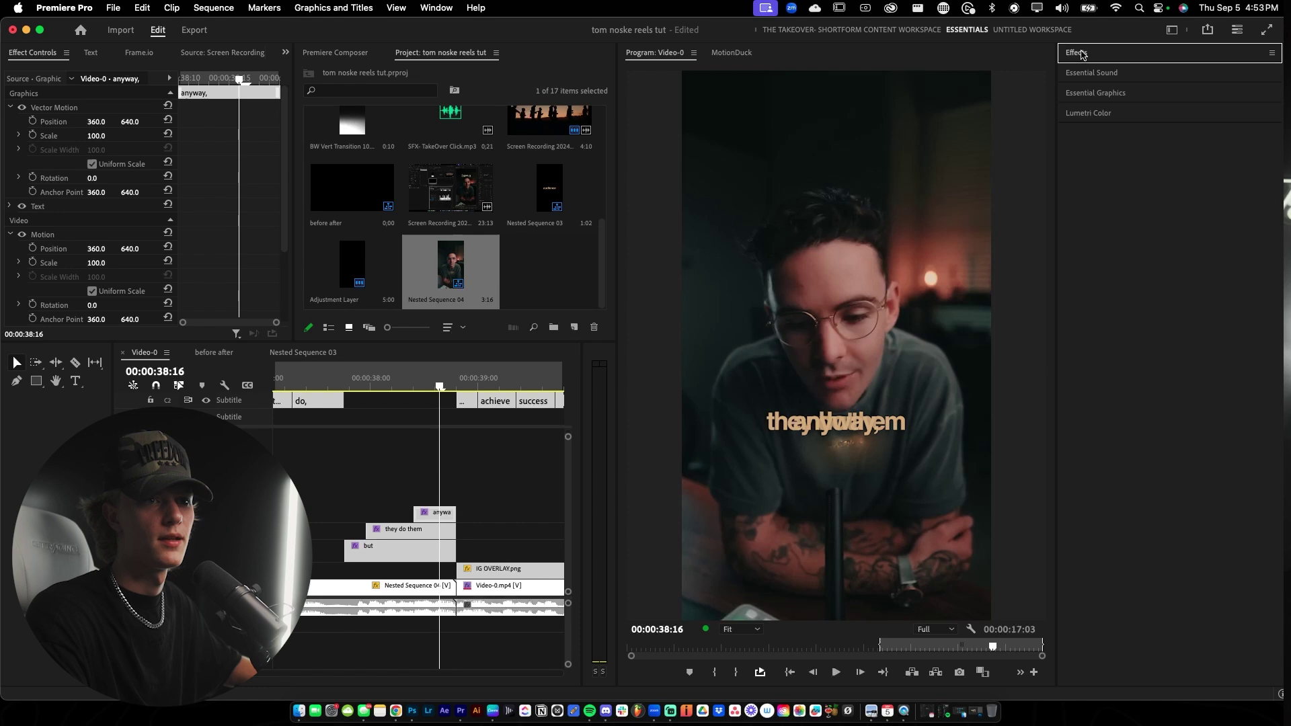
Lower the "anyway," text to Y 736 and the "they do them" graphic to Y 685 so the lines stack.
left_click(1114, 91)
left_click(1126, 141)
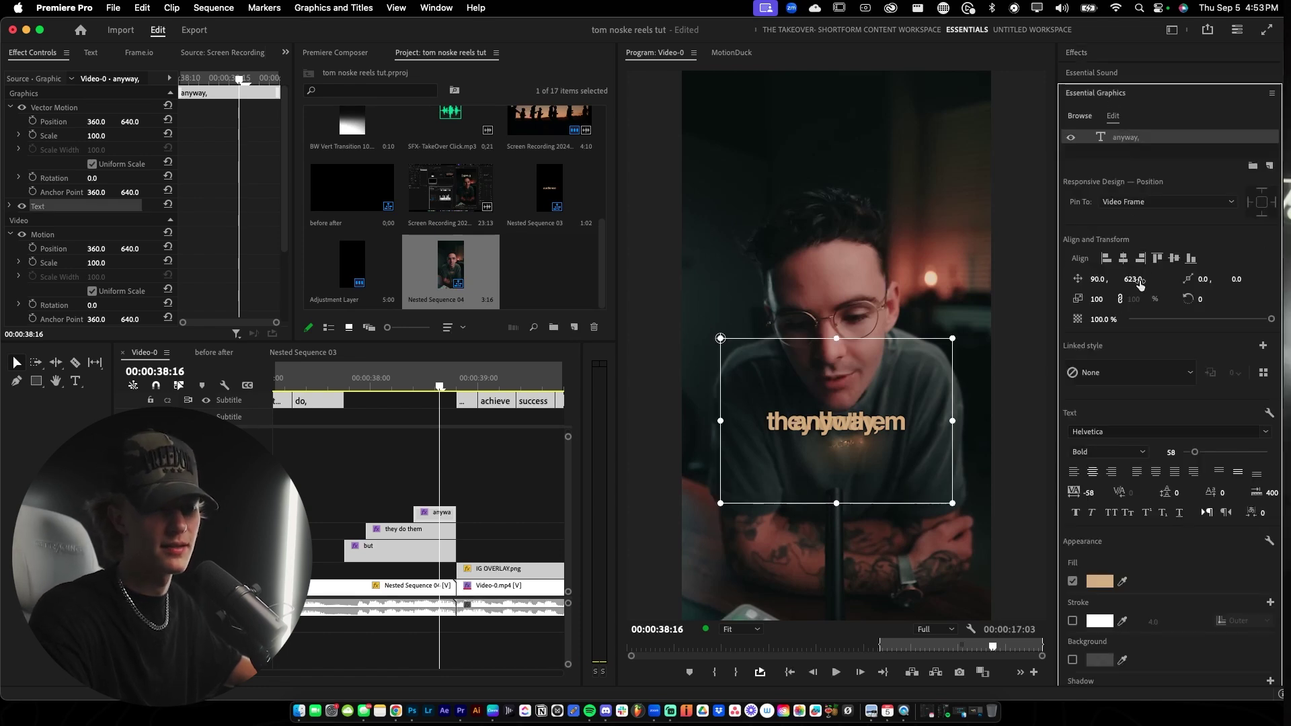
left_click_drag(1134, 279, 1191, 279)
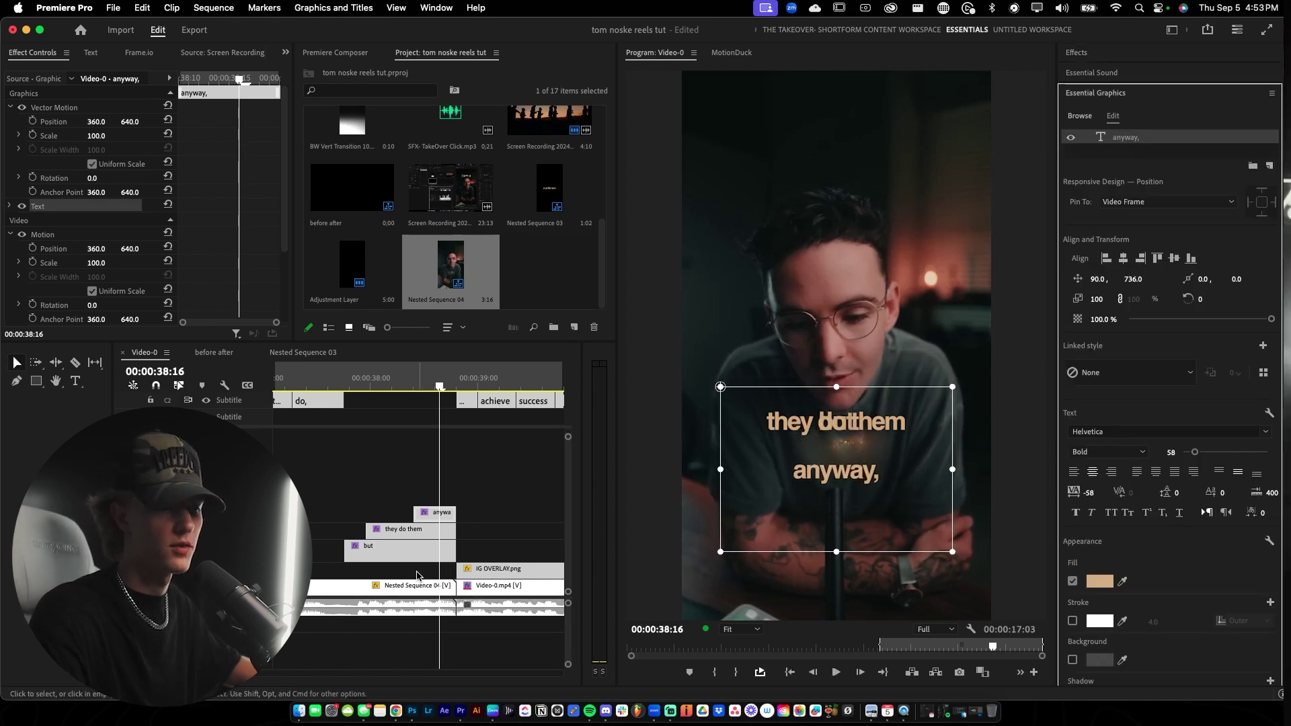
left_click(426, 535)
left_click_drag(1136, 204, 1168, 204)
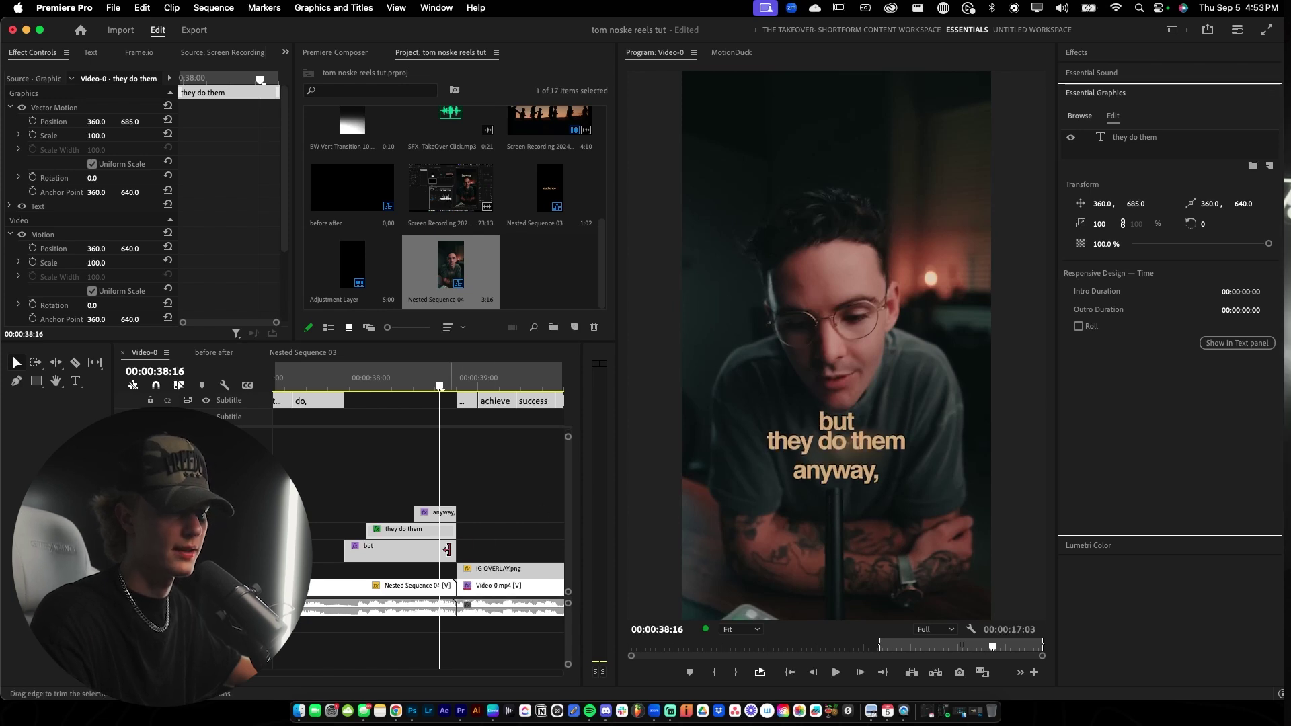
Shift the "but" text left to X 6 and nudge it slightly down toward "they do them".
left_click(394, 550)
left_click(1131, 157)
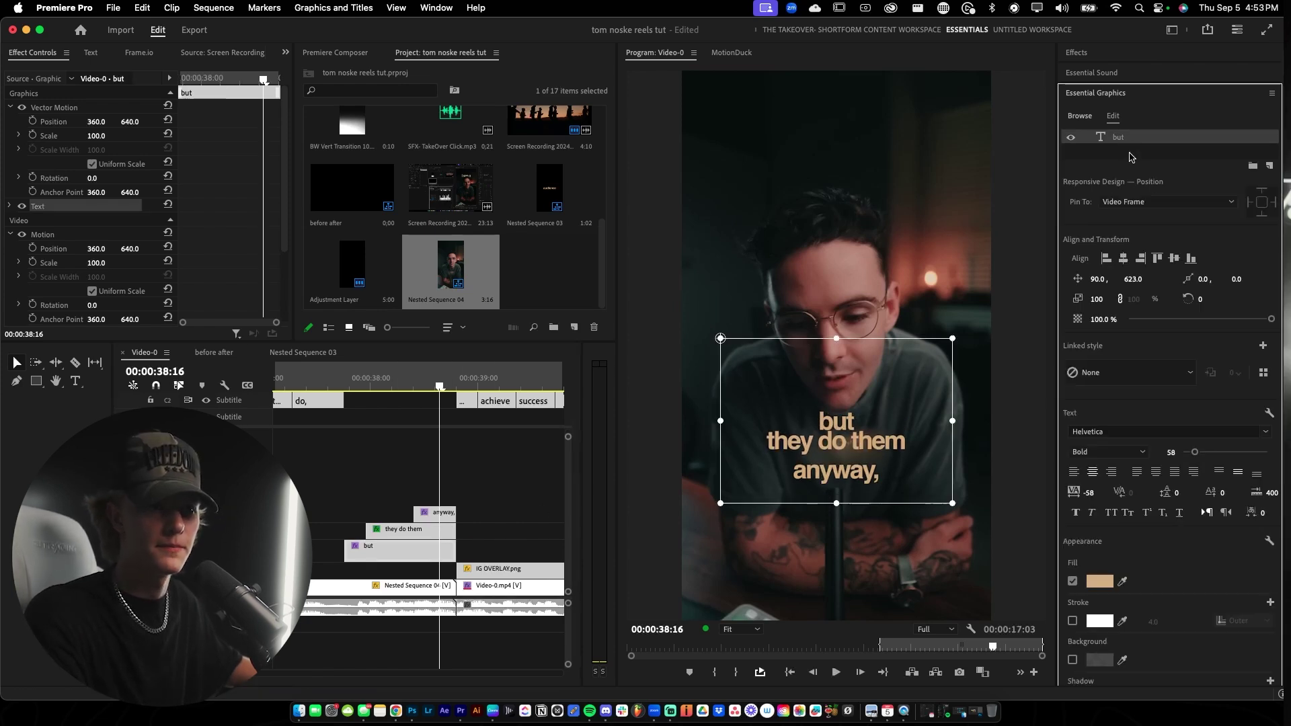
left_click_drag(1093, 276, 1037, 276)
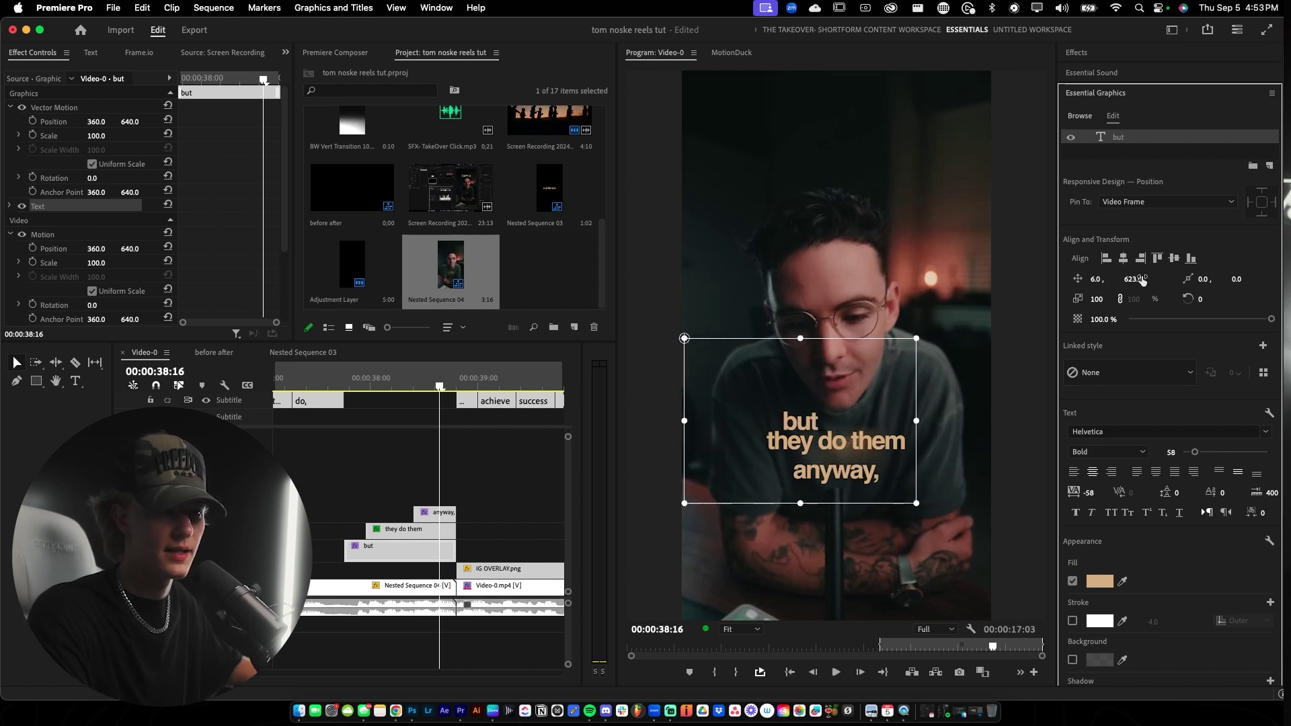
left_click_drag(1141, 279, 1147, 279)
Enlarge the "anyway," text to font size 102 and raise it to Y 714, directly beneath "they do them".
left_click(436, 514)
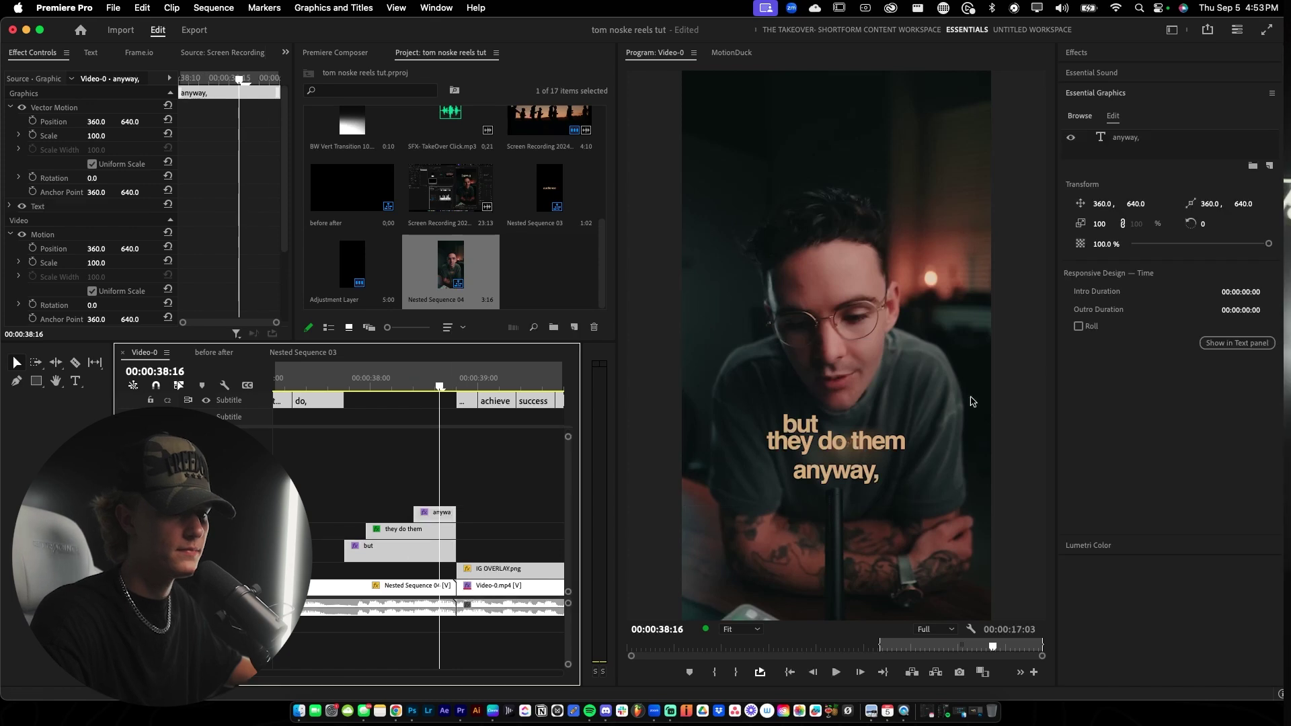
left_click(1126, 143)
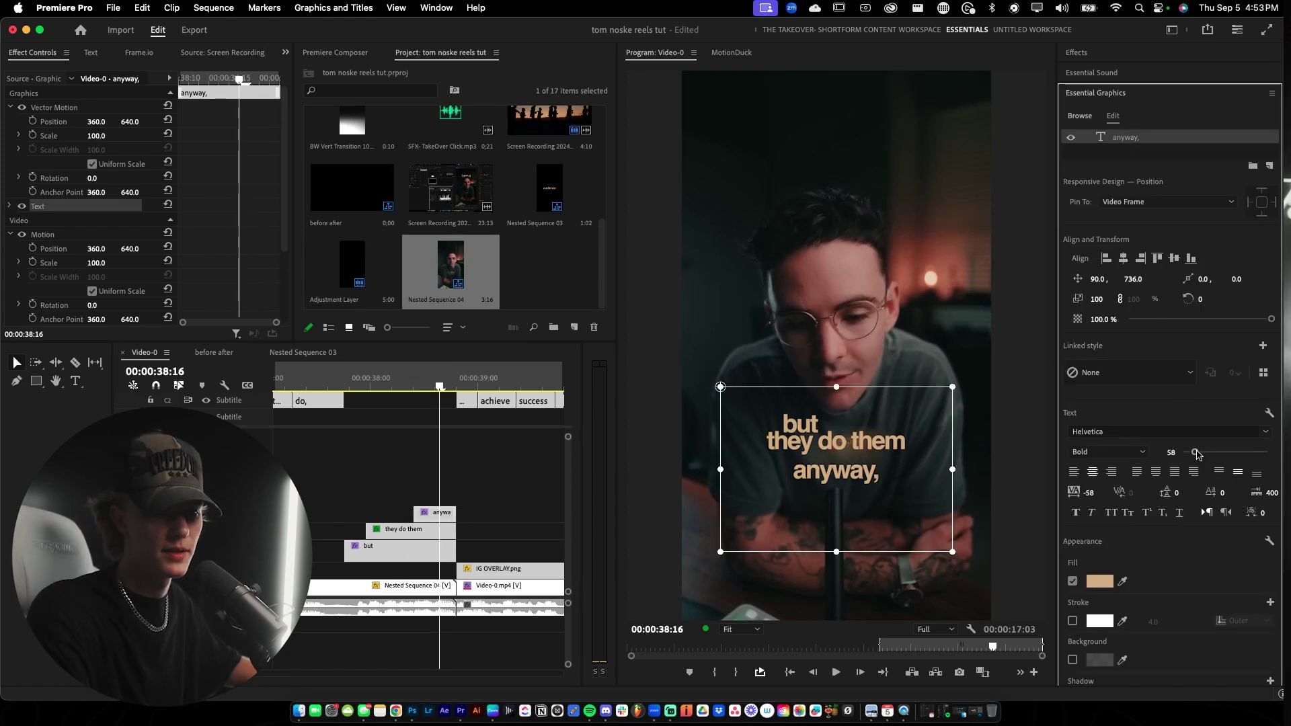
left_click_drag(1196, 453, 1206, 452)
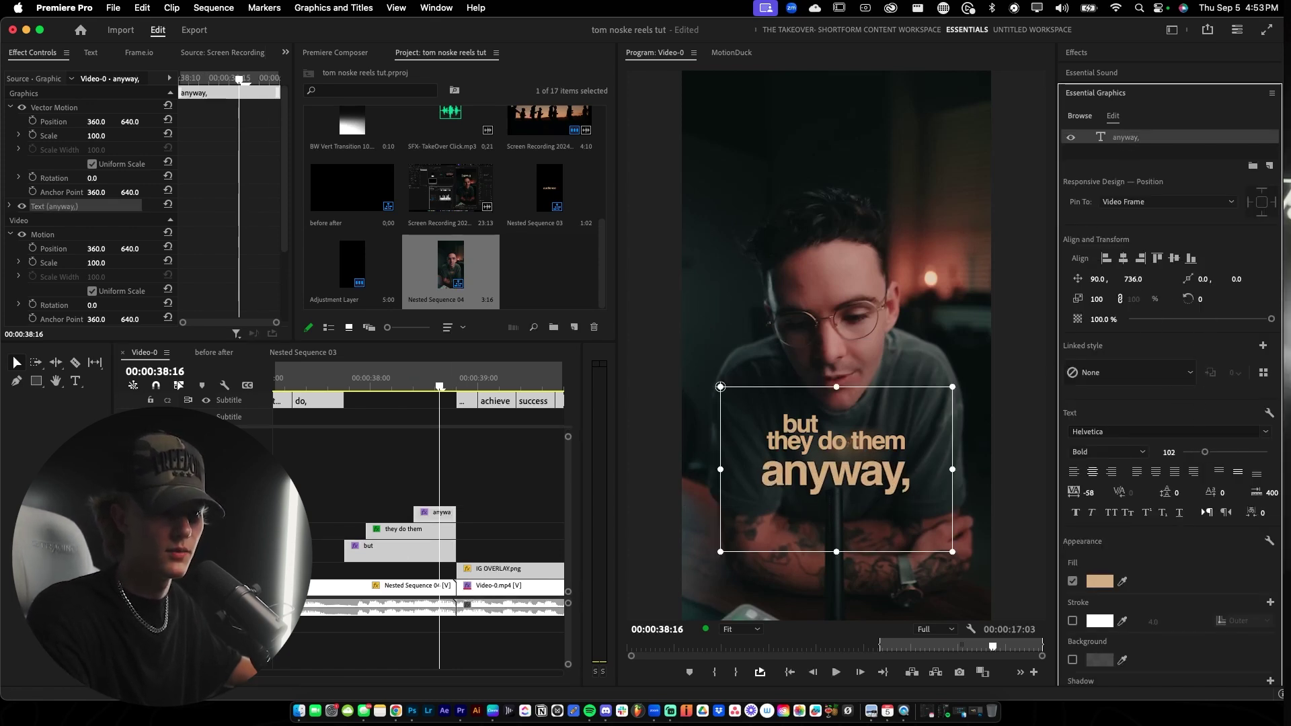
left_click_drag(1133, 279, 1119, 279)
left_click(499, 528)
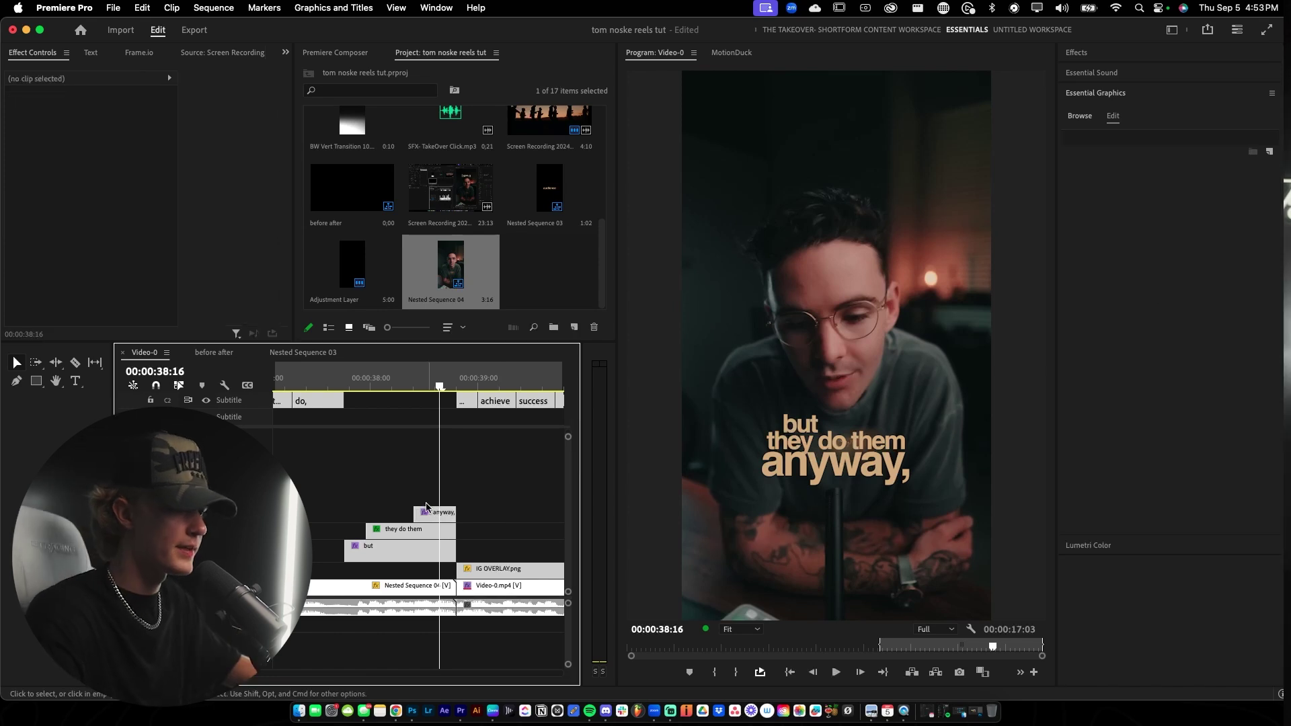
Play back the stacked phrase and extend the start of the "anyway," graphic back to 00:00:38:03.
left_click(323, 384)
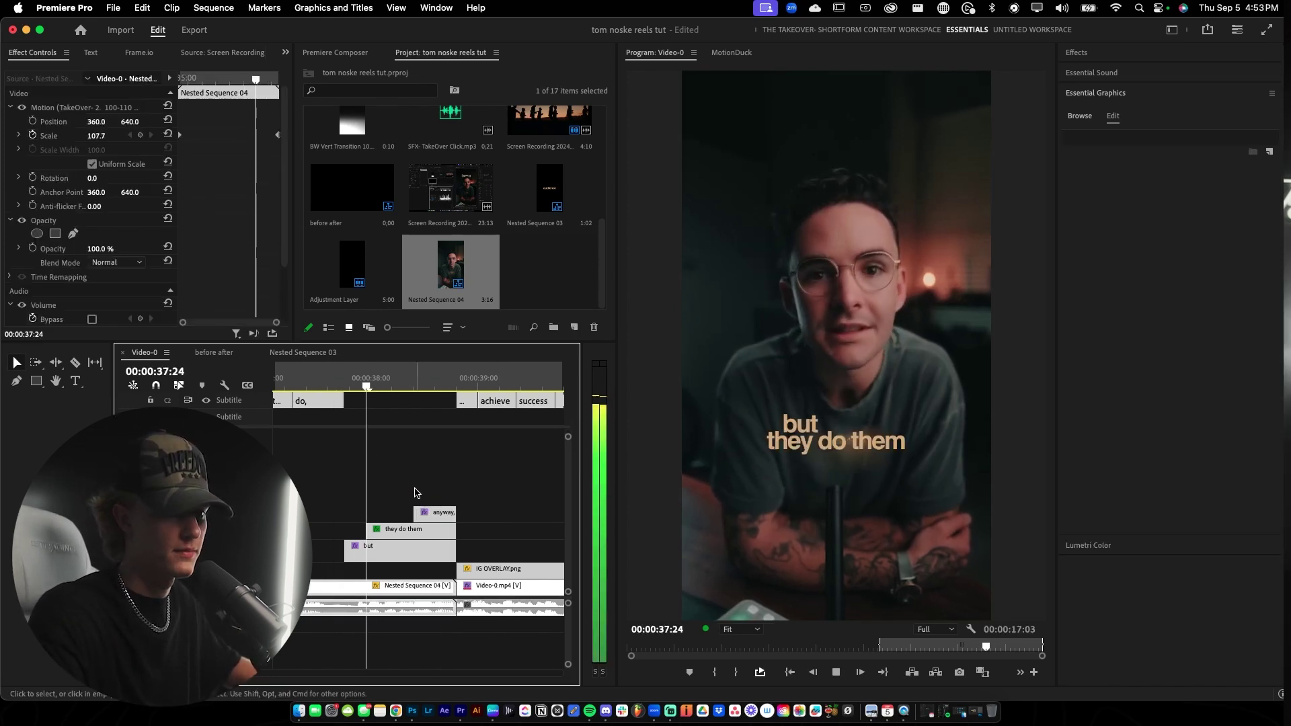
key("space")
left_click_drag(415, 514, 383, 515)
left_click(387, 382)
key("Left")
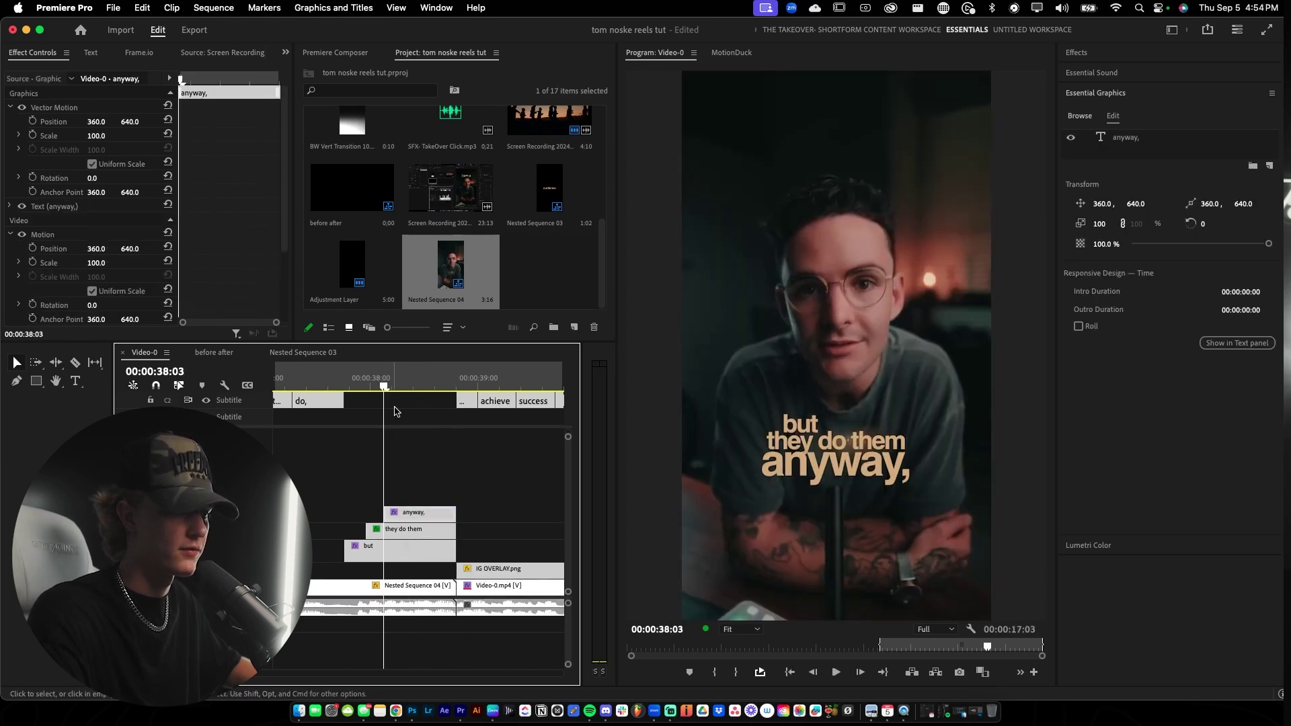
left_click(1088, 54)
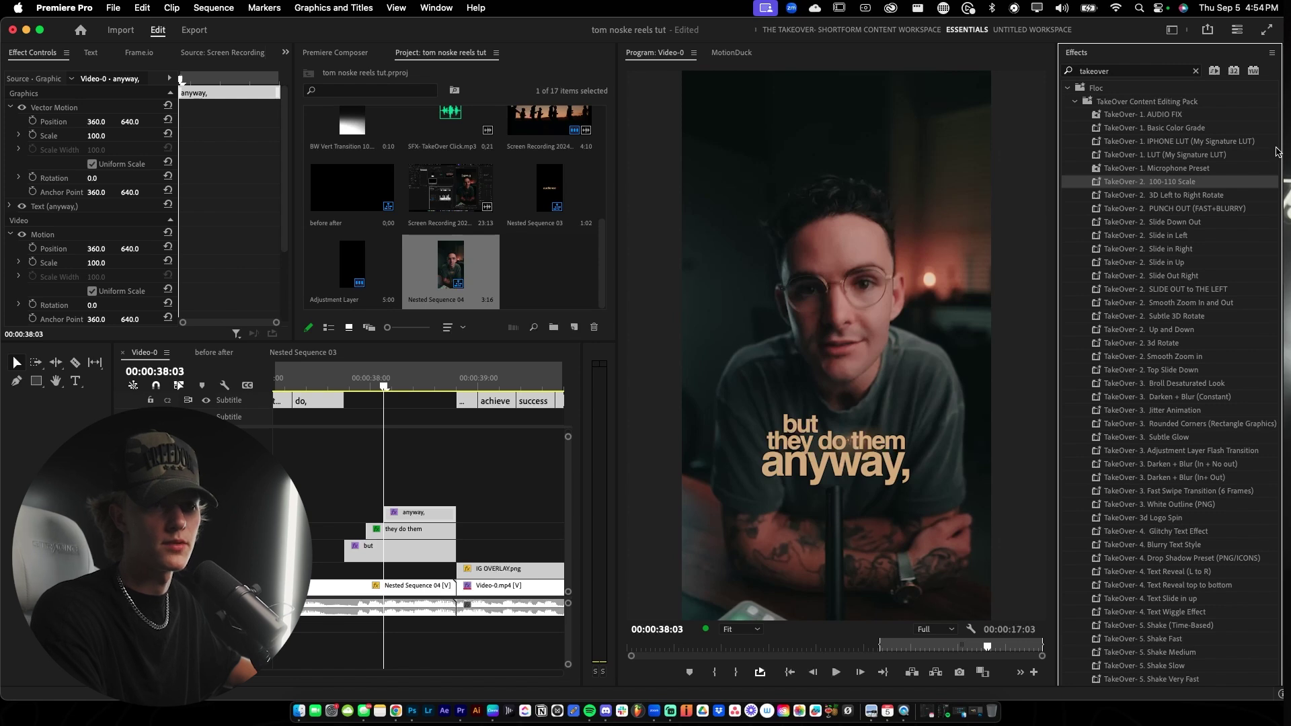
scroll(1278, 202, "down", 10)
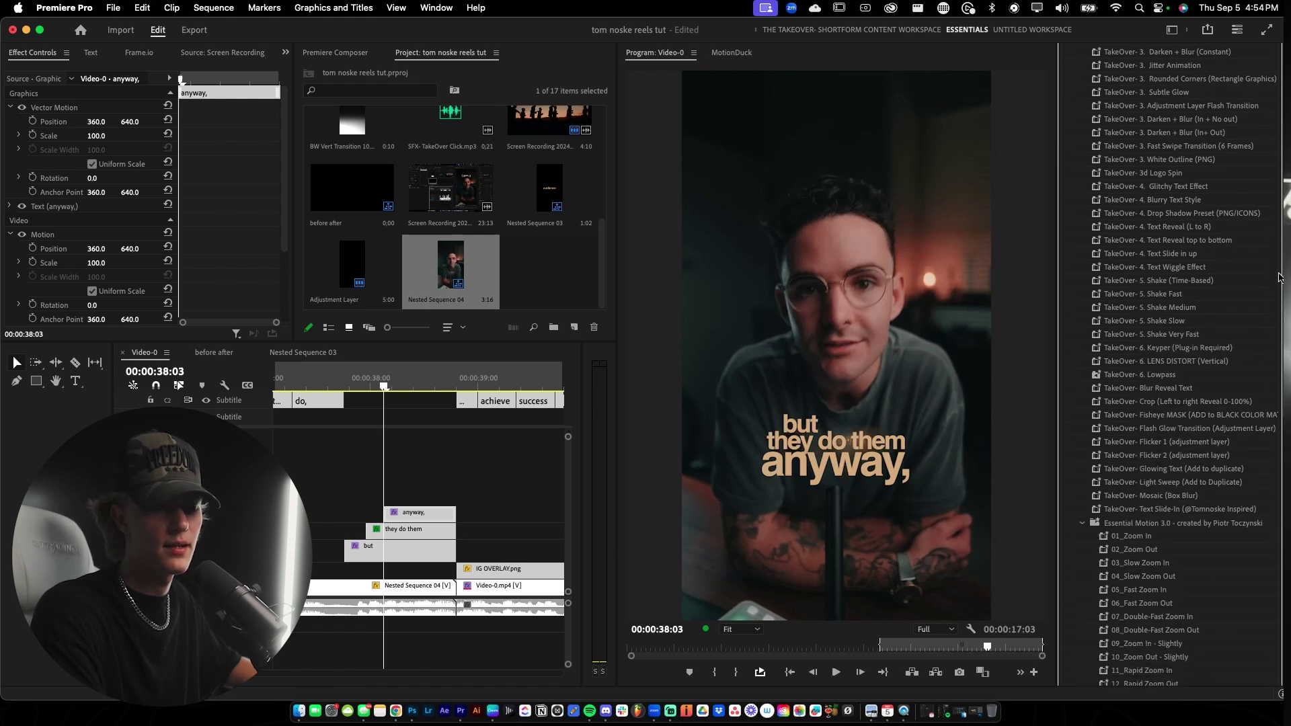
scroll(1280, 278, "down", 1)
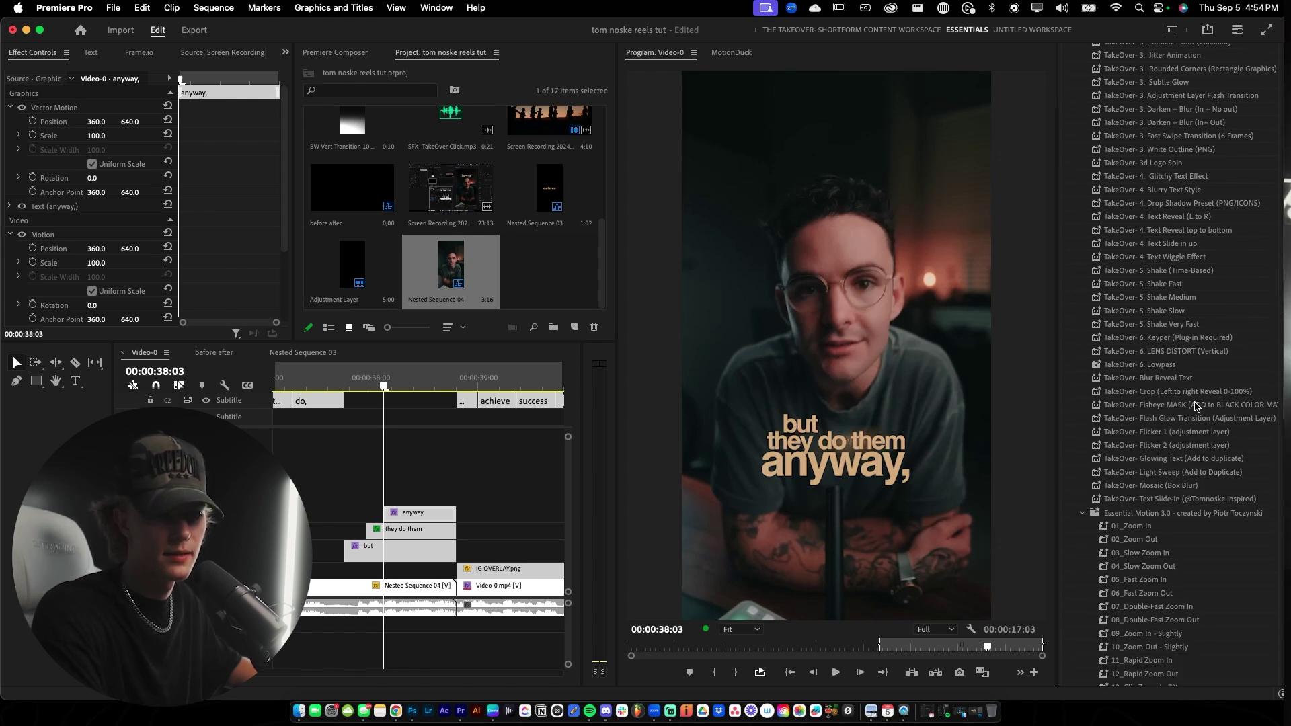
left_click(1173, 501)
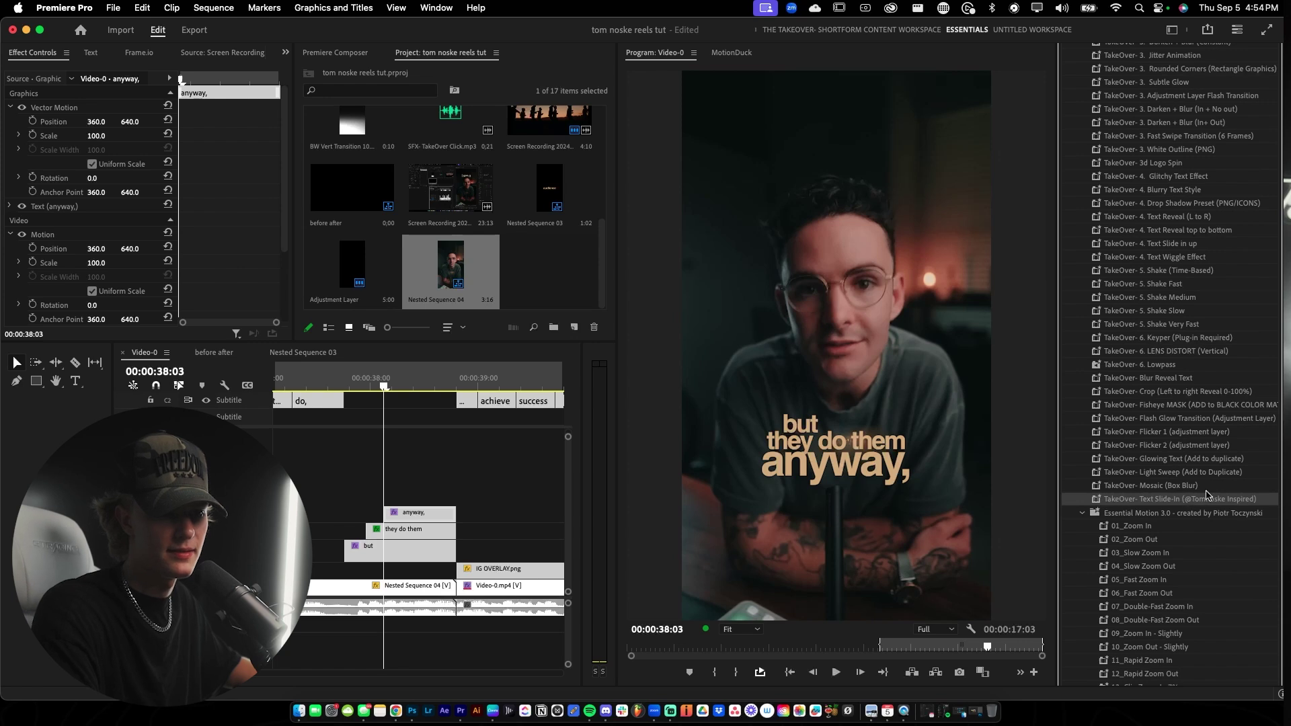
left_click_drag(1208, 496, 417, 514)
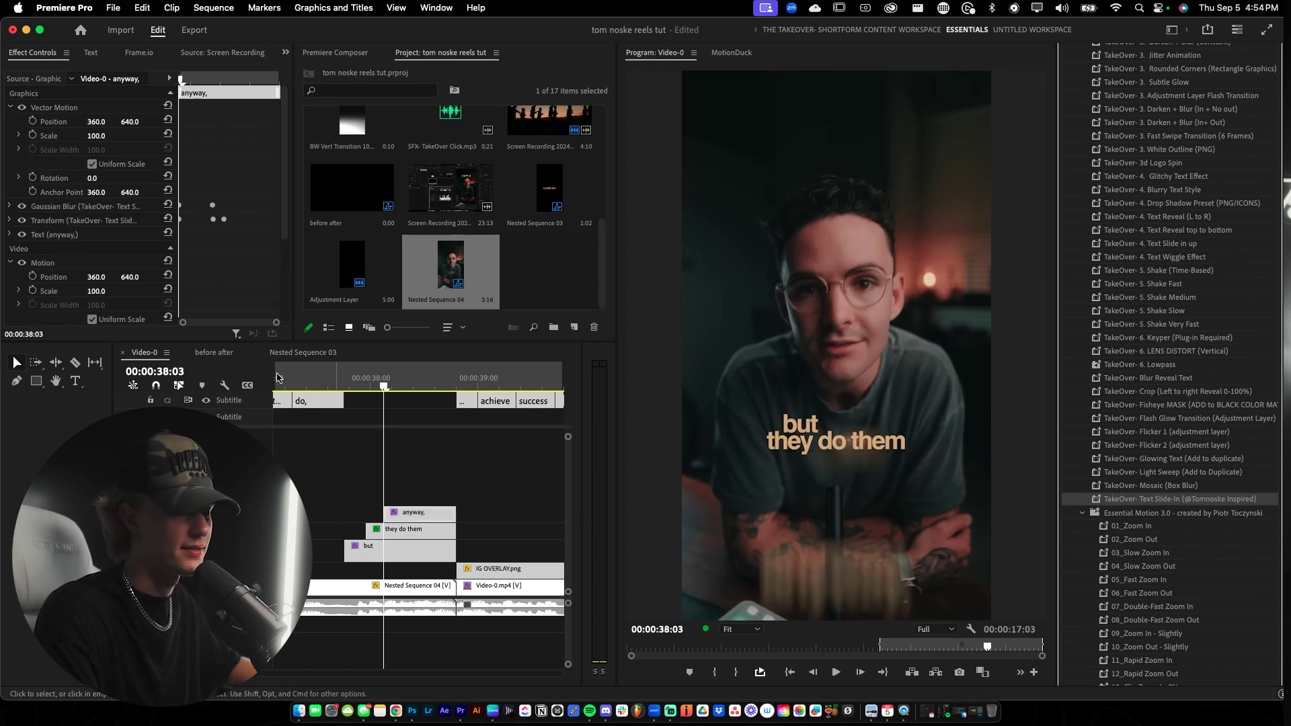
Set the "anyway," slide-in's starting Y position to about 705, move its final position keyframe near the clip's end and preview it.
left_click(11, 220)
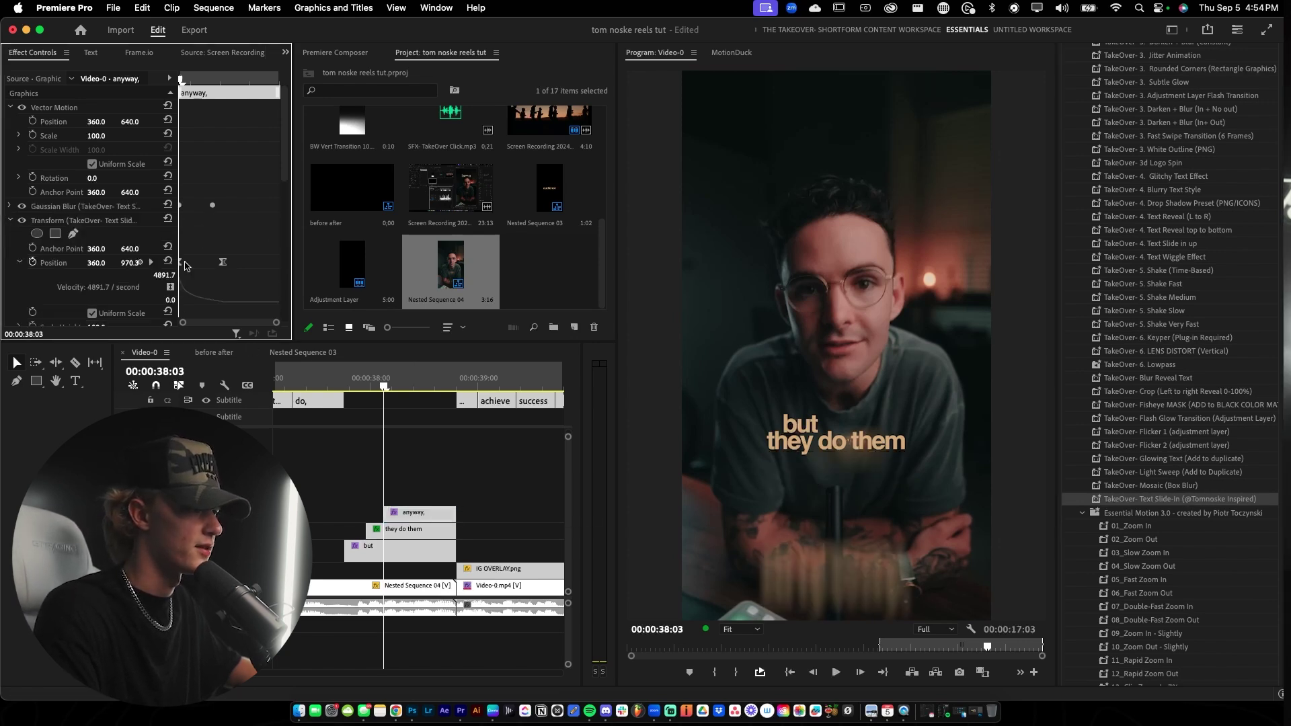
left_click_drag(131, 264, 3, 264)
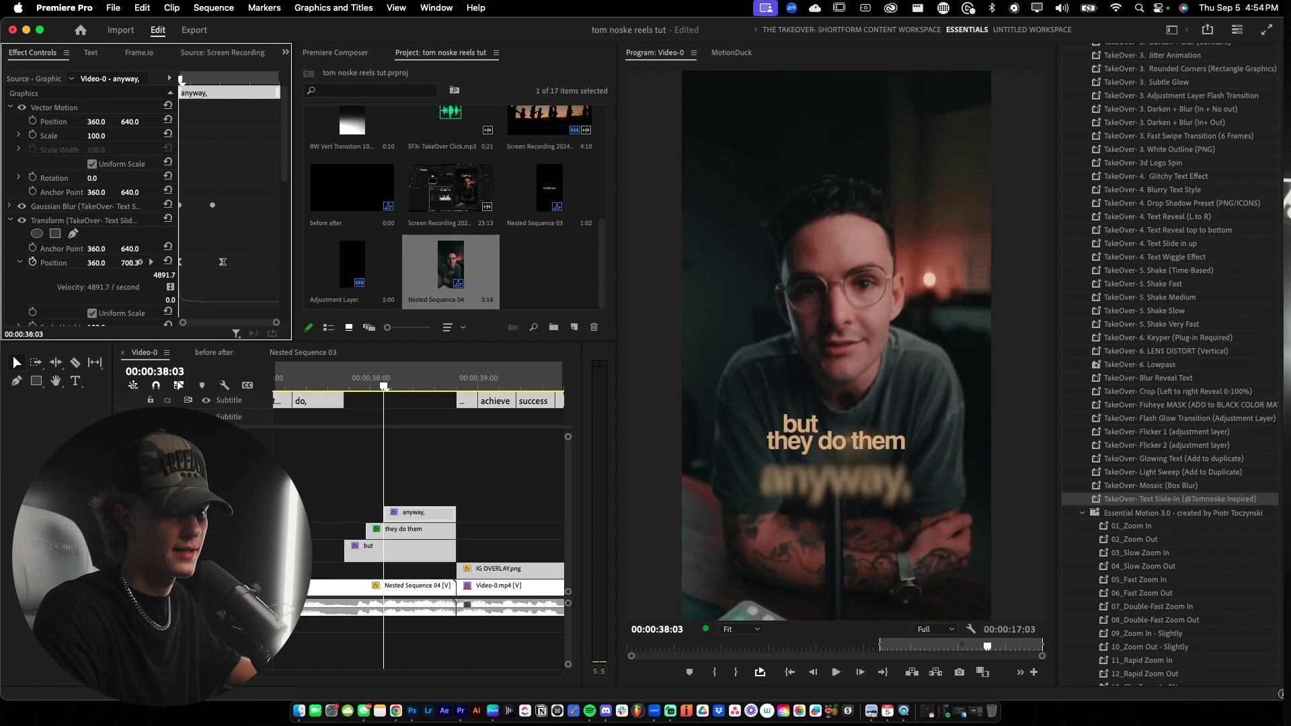
left_click_drag(140, 262, 140, 262)
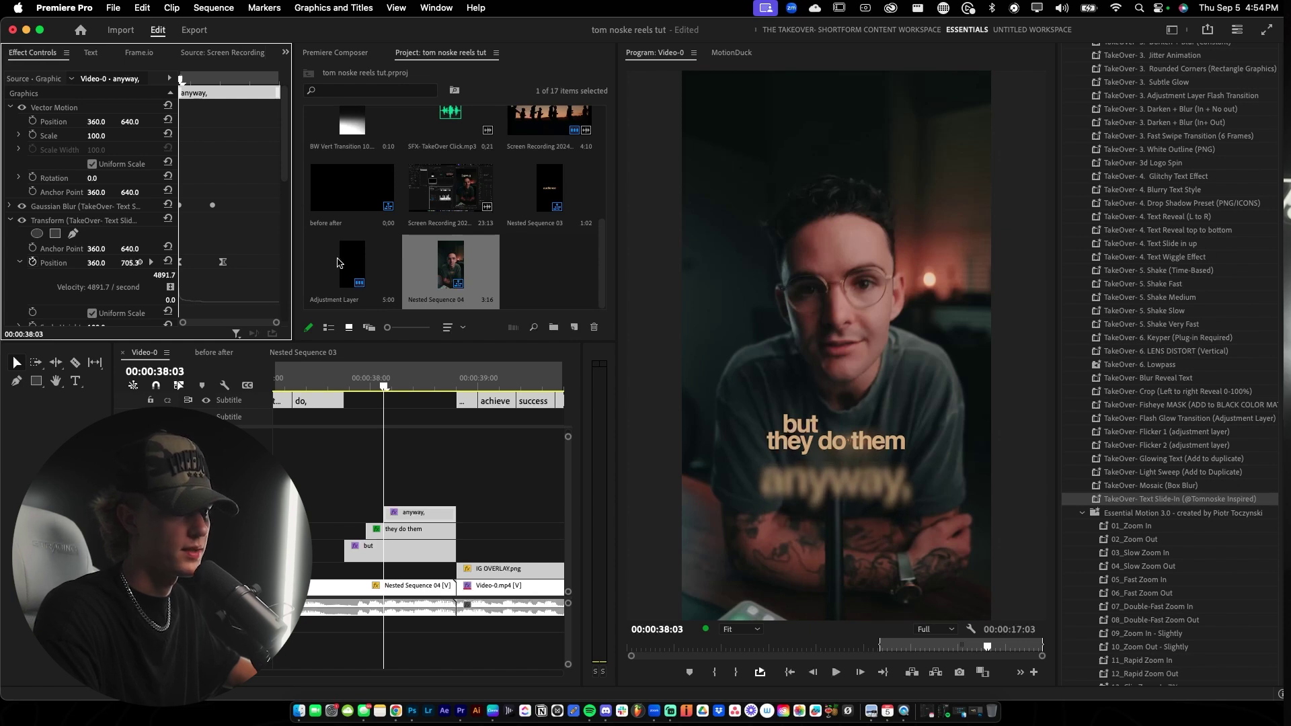
key("space")
key("space")
left_click_drag(223, 263, 273, 262)
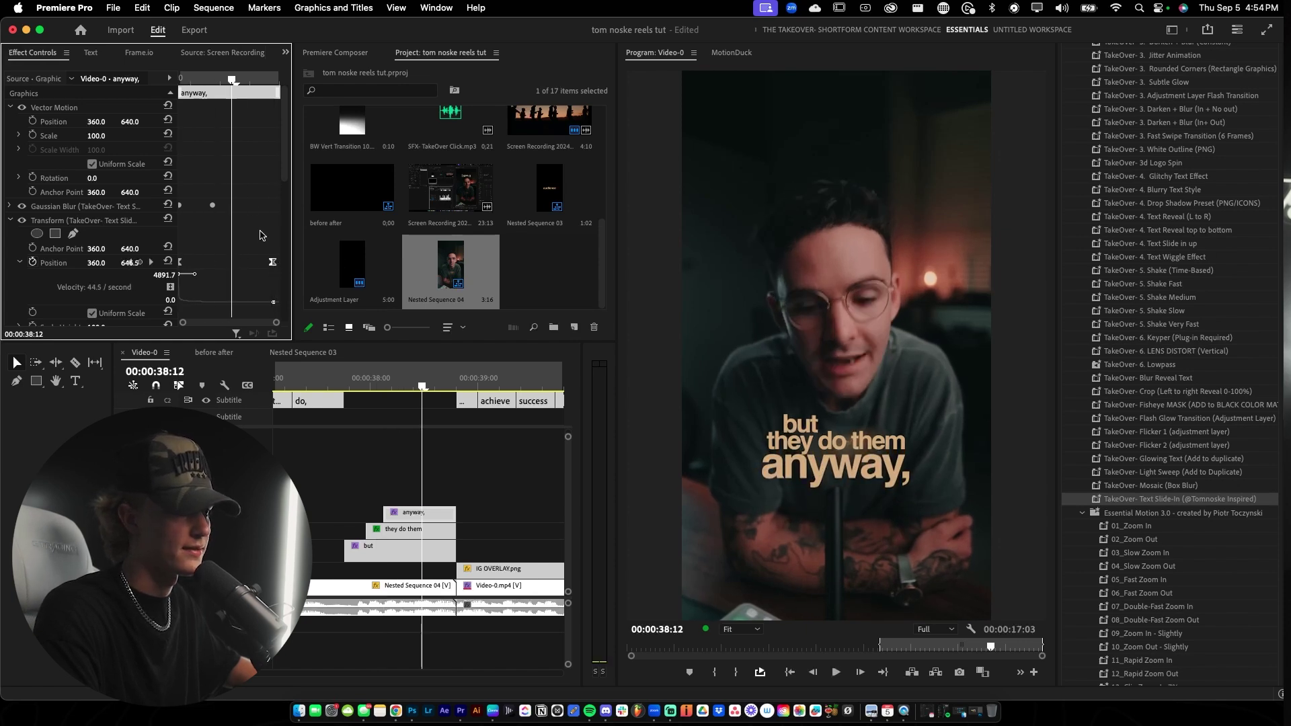
left_click_drag(230, 82, 179, 84)
key("space")
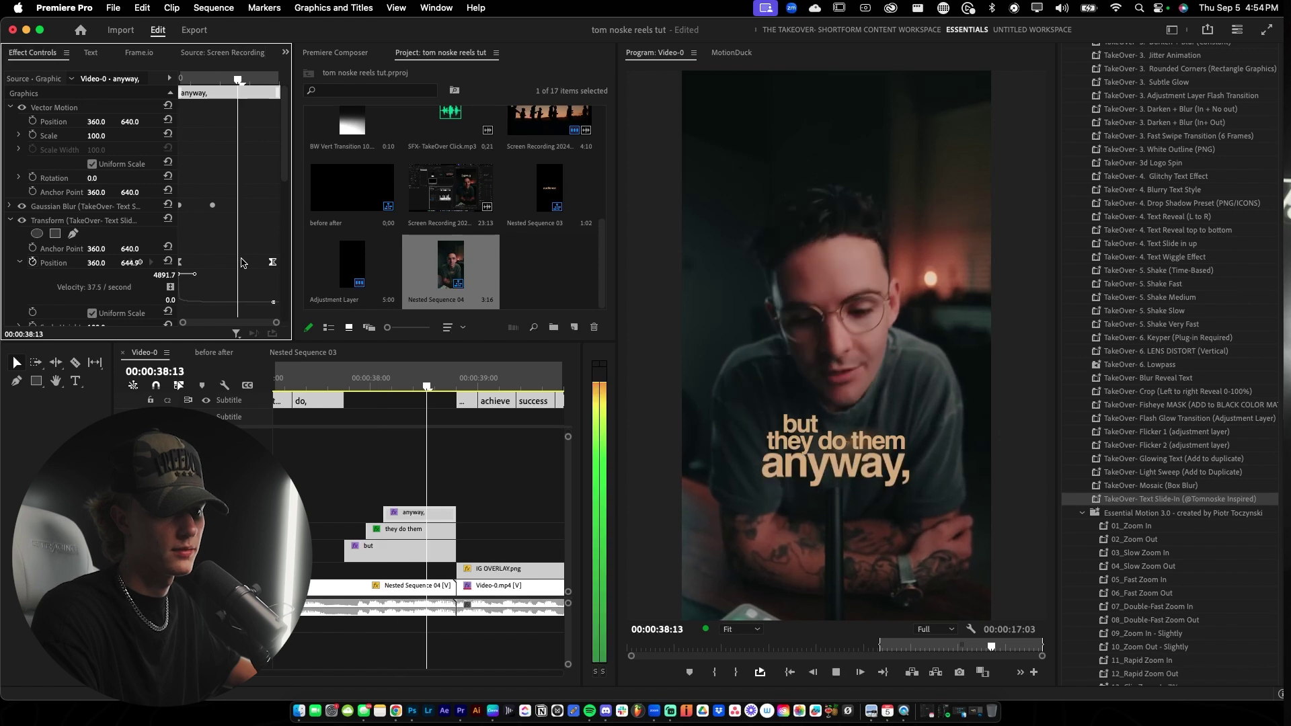
key("space")
Set the "anyway," Transform effect's starting opacity to 0, shift its opacity keyframes later for a slower fade-in and play it back.
left_click(314, 380)
key("space")
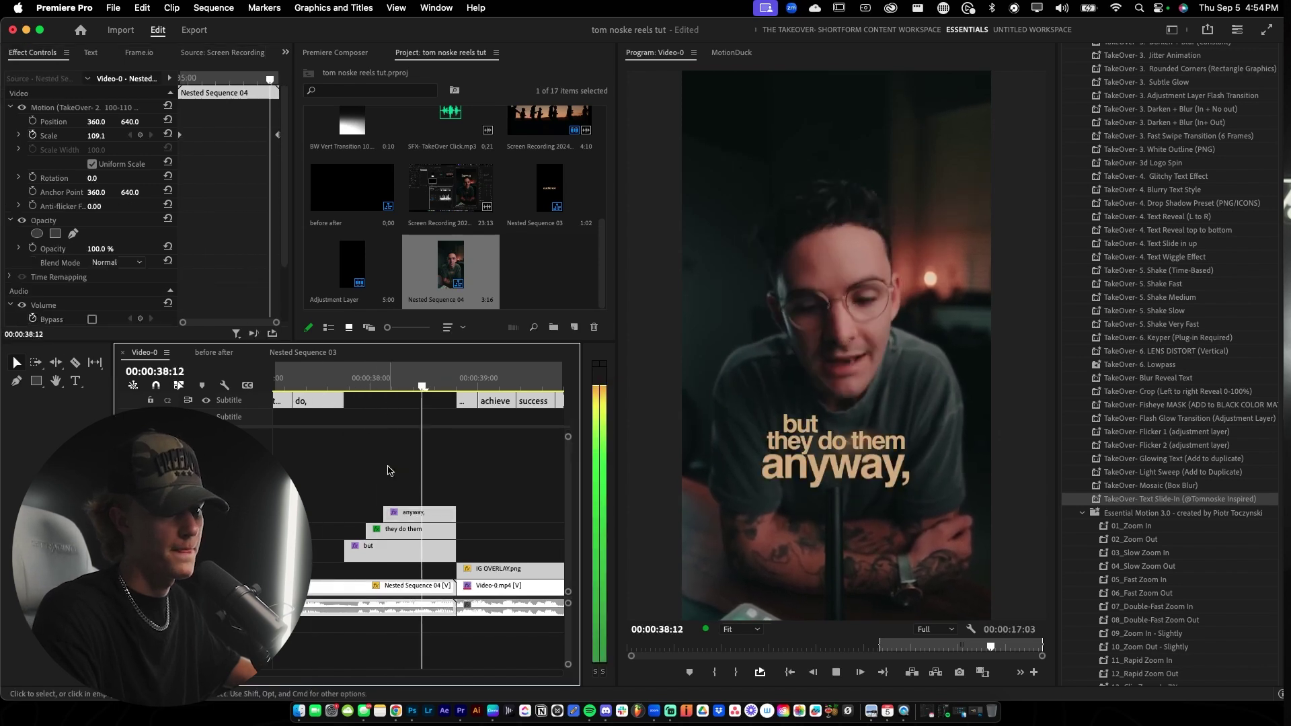
key("space")
scroll(229, 275, "down", 5)
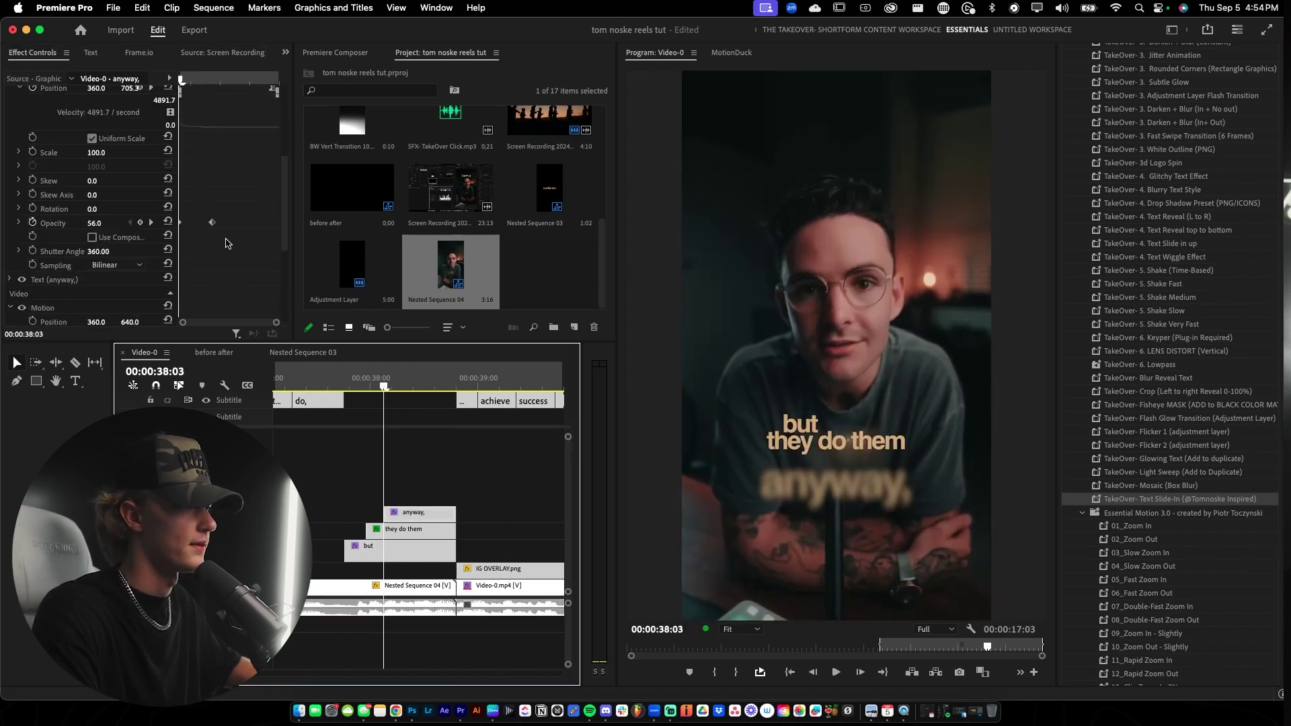
left_click_drag(214, 223, 255, 222)
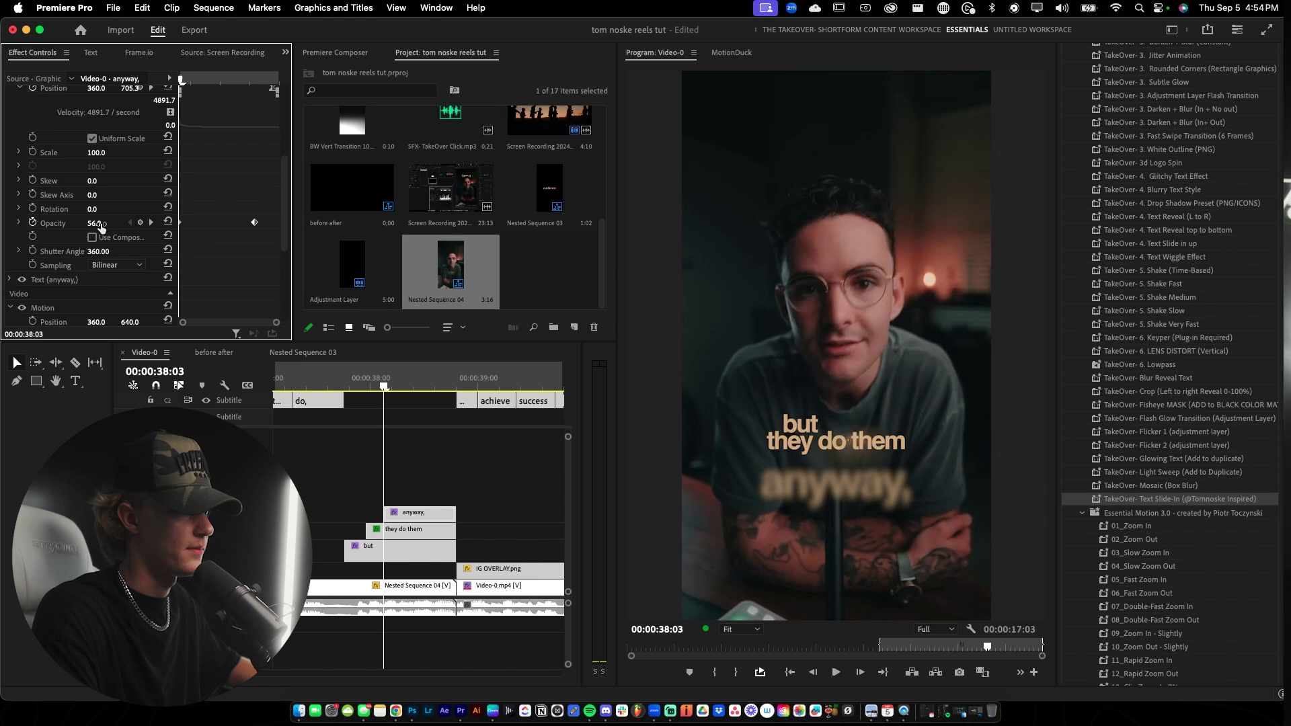
left_click_drag(100, 228, 61, 227)
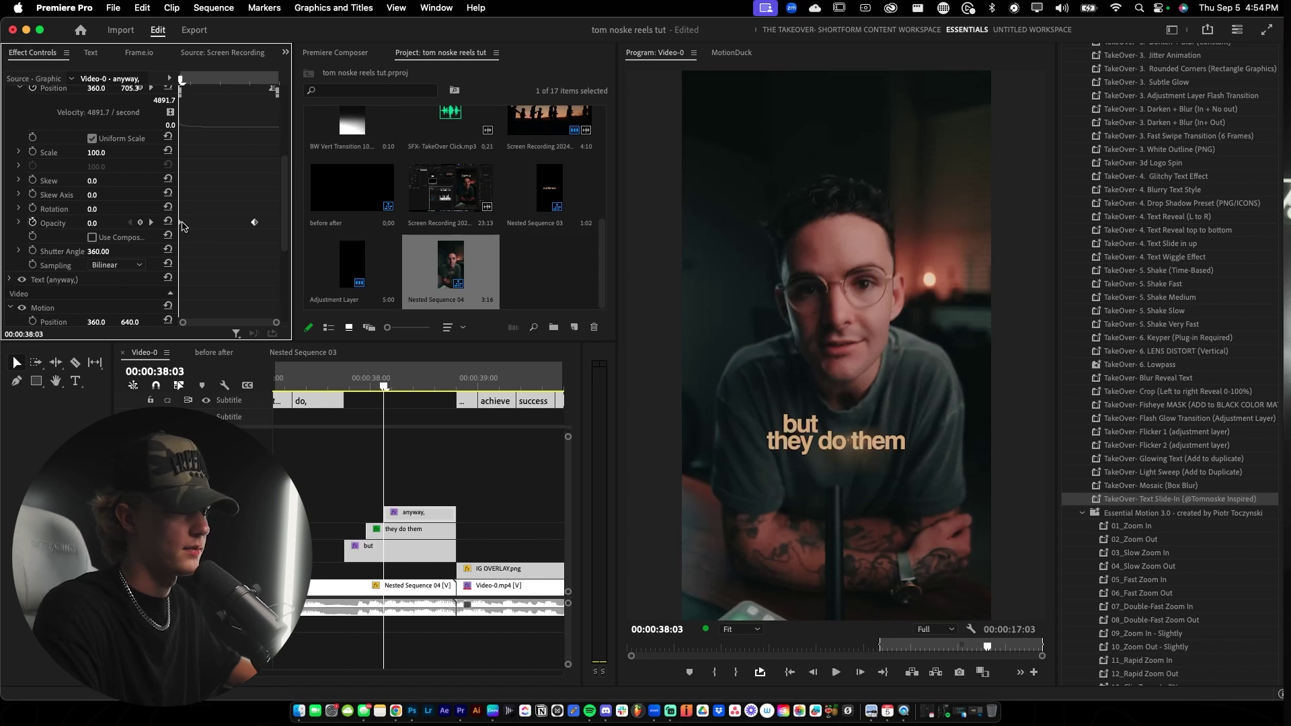
key("space")
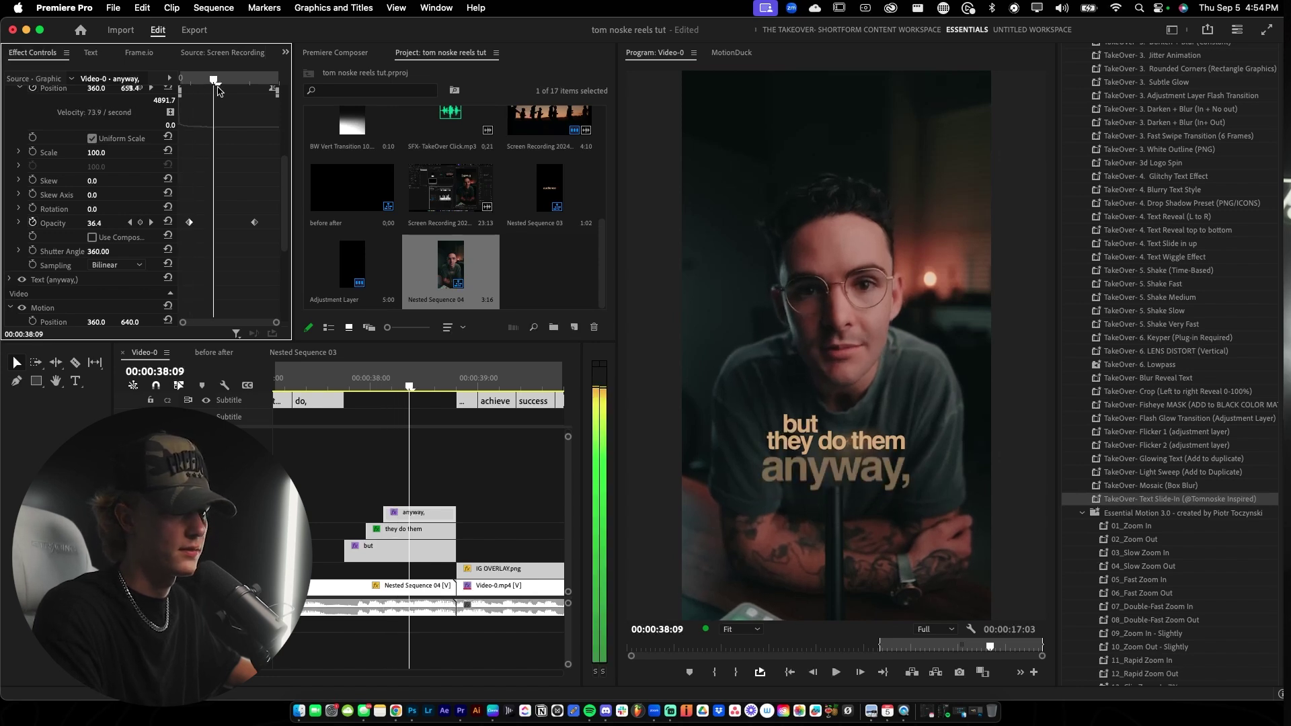
key("space")
left_click_drag(342, 378, 310, 379)
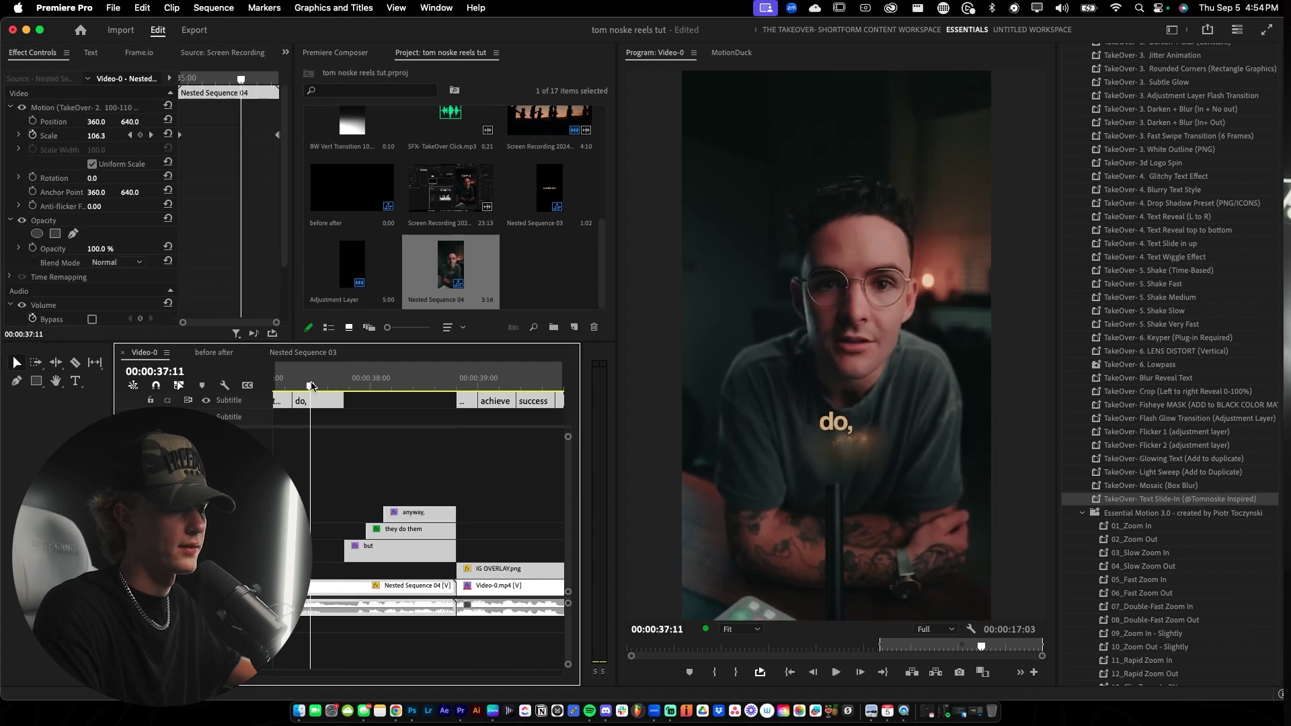
key("space")
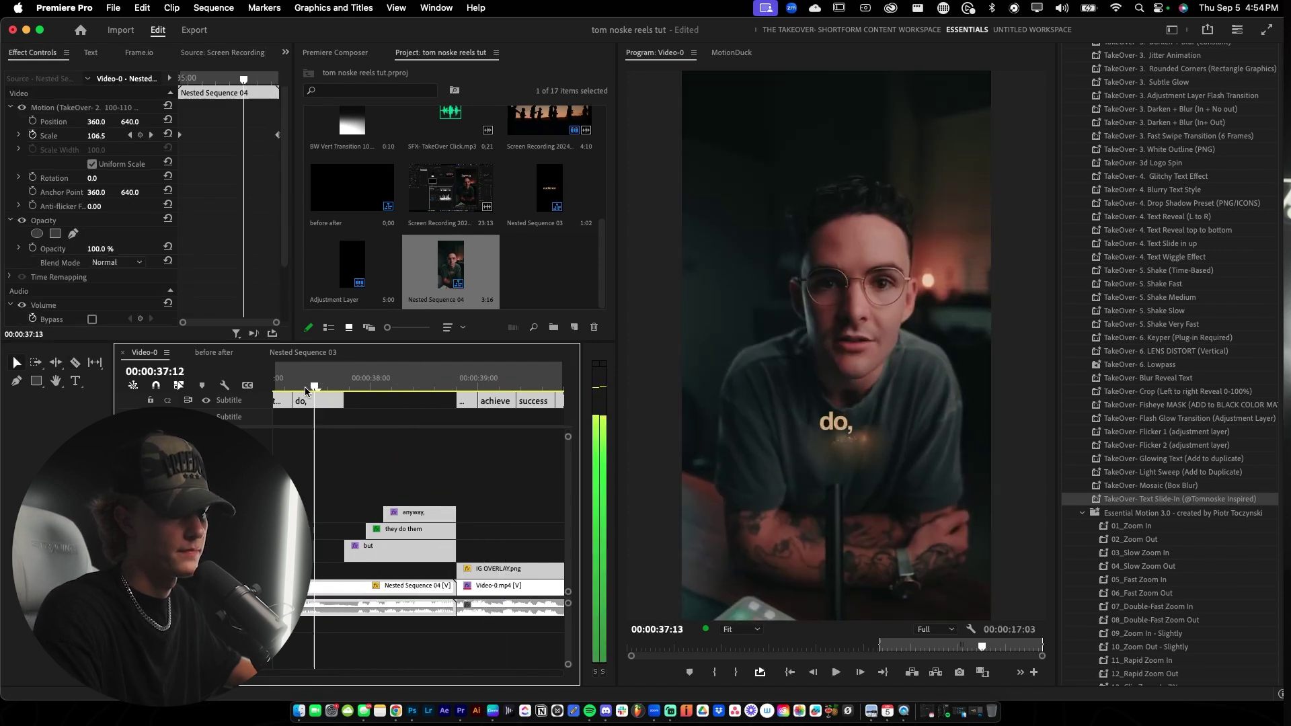
Set the "anyway," text's shadow to 100% opacity, an 8° angle and a size of 23.4, and check its look.
scroll(388, 499, "down", 5)
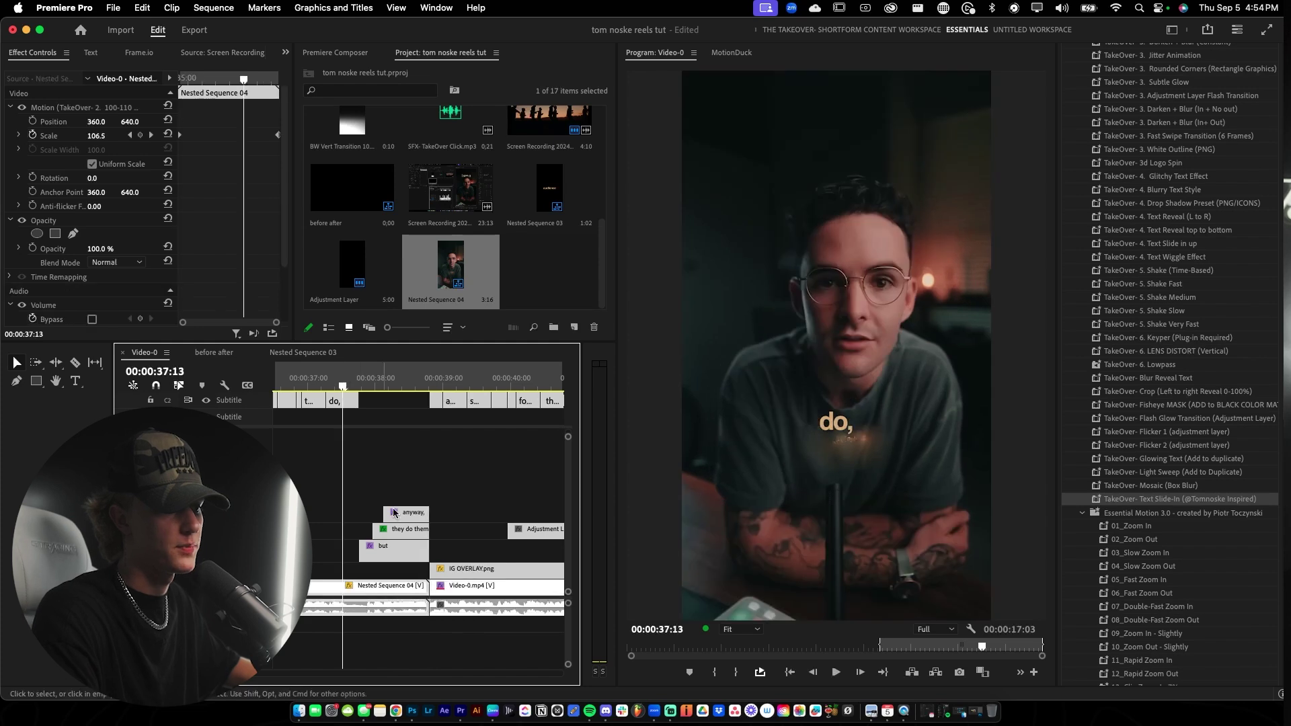
left_click(401, 515)
key("t")
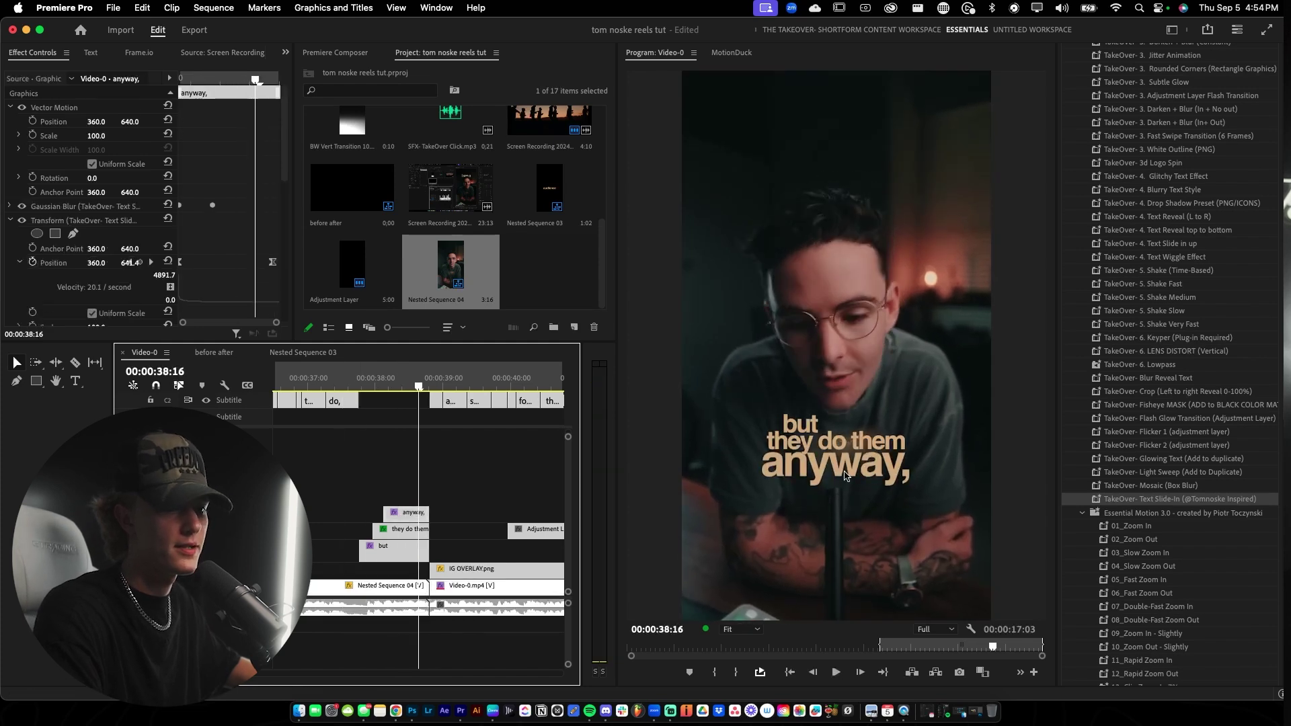
left_click(1106, 113)
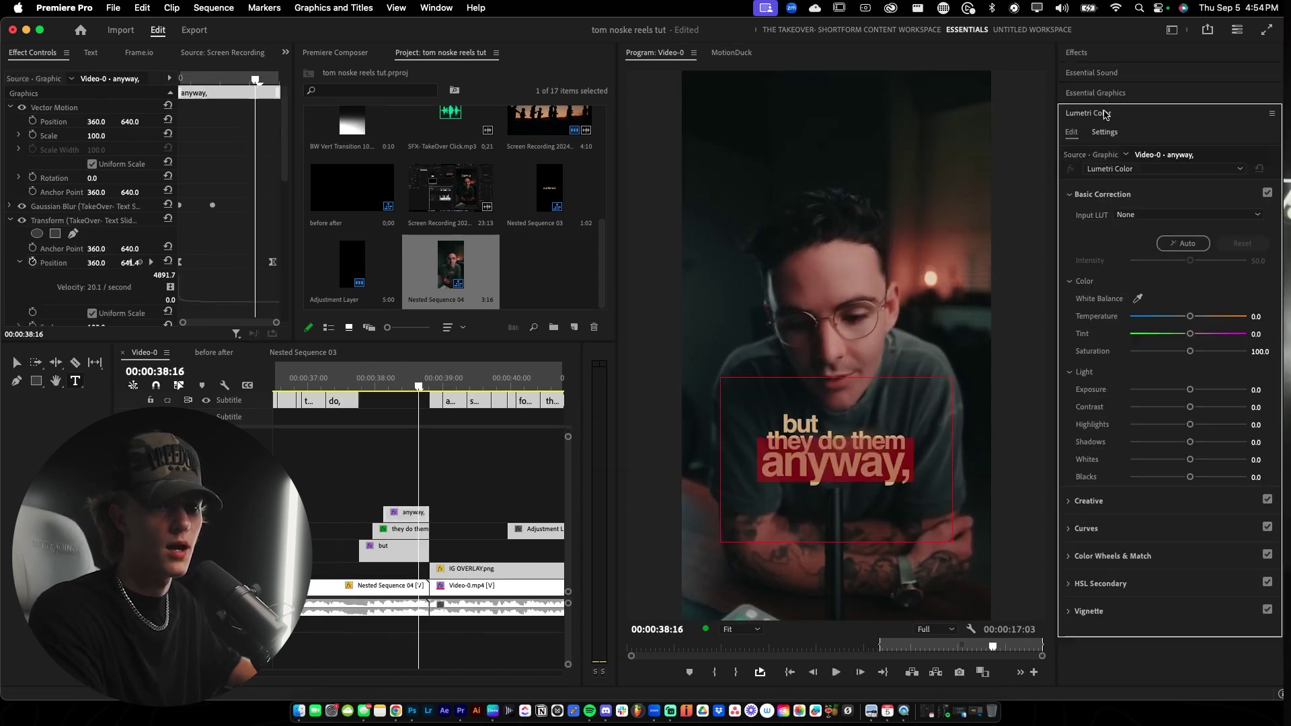
left_click(1105, 114)
left_click(1116, 94)
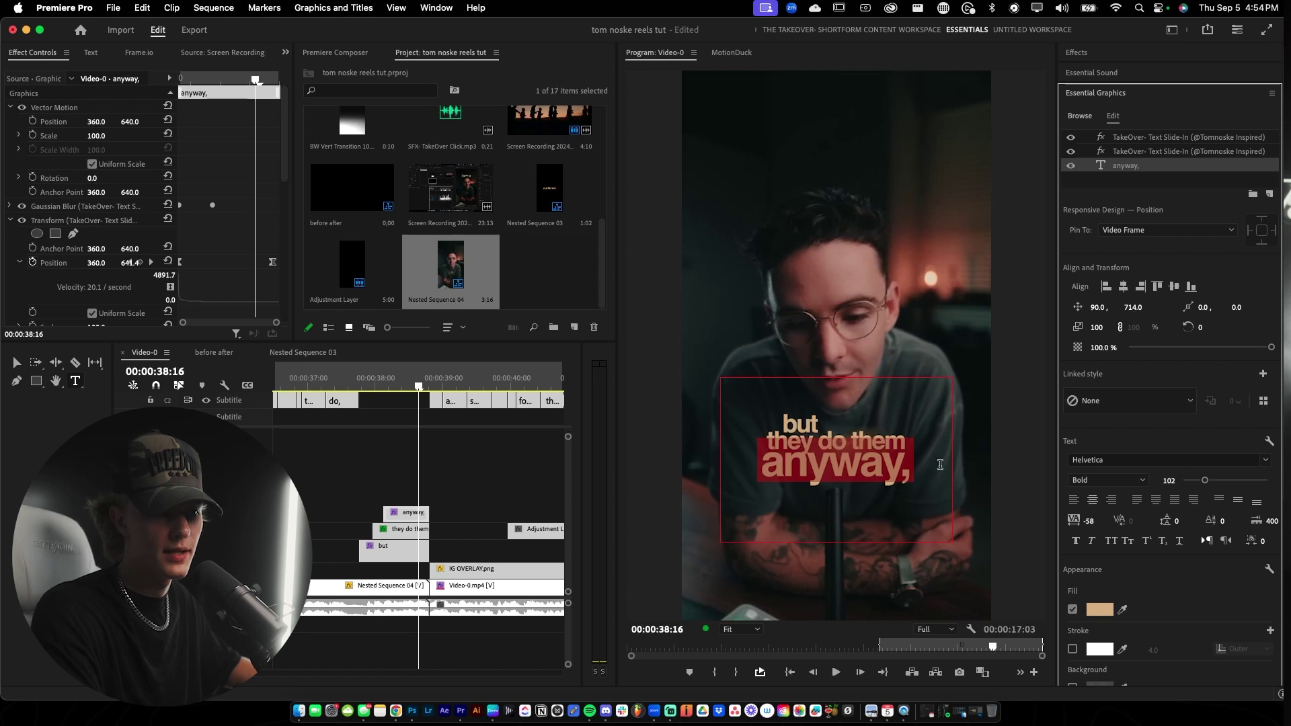
scroll(1128, 550, "down", 5)
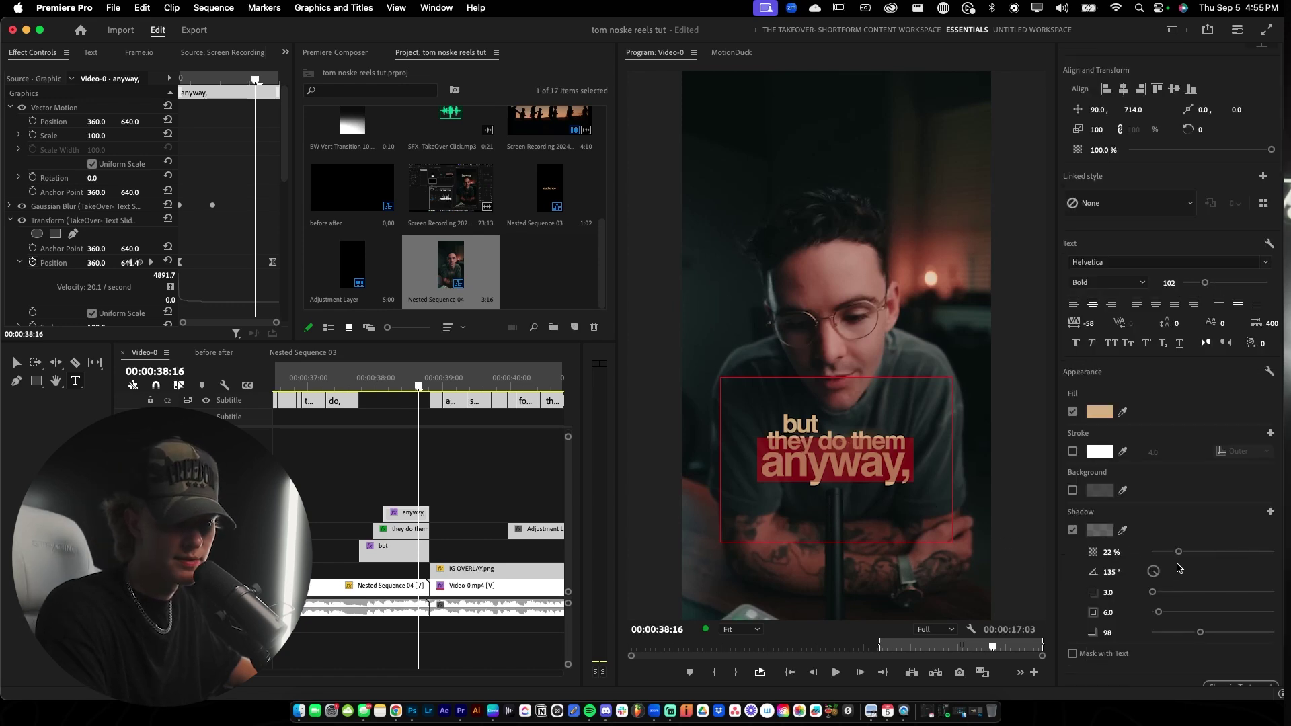
left_click_drag(1186, 553, 1275, 552)
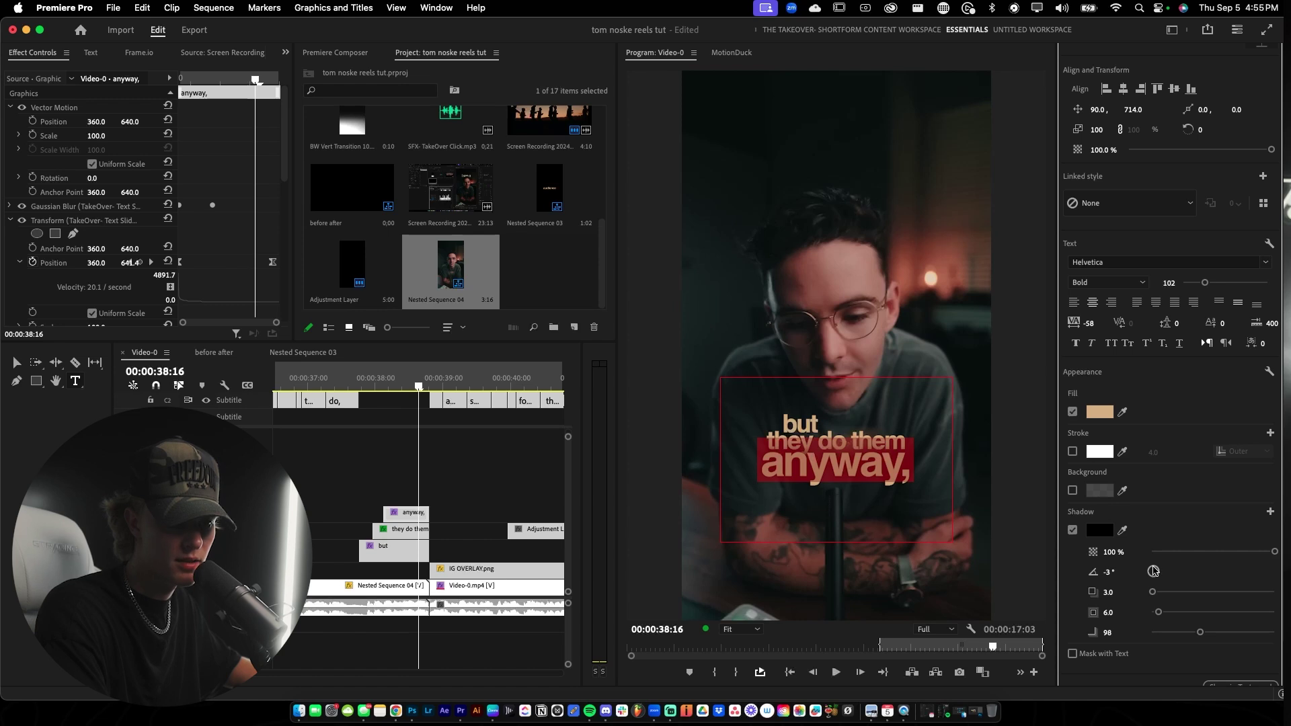
left_click_drag(1155, 571, 1171, 615)
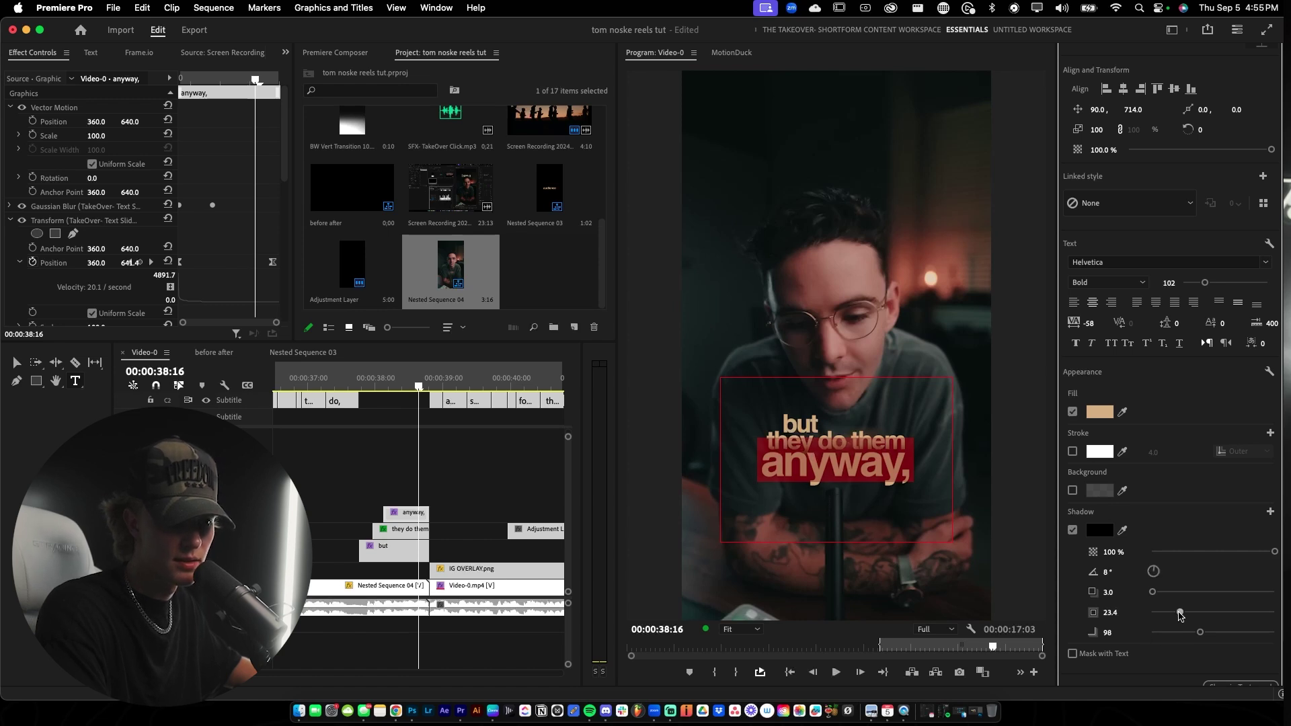
left_click(829, 461)
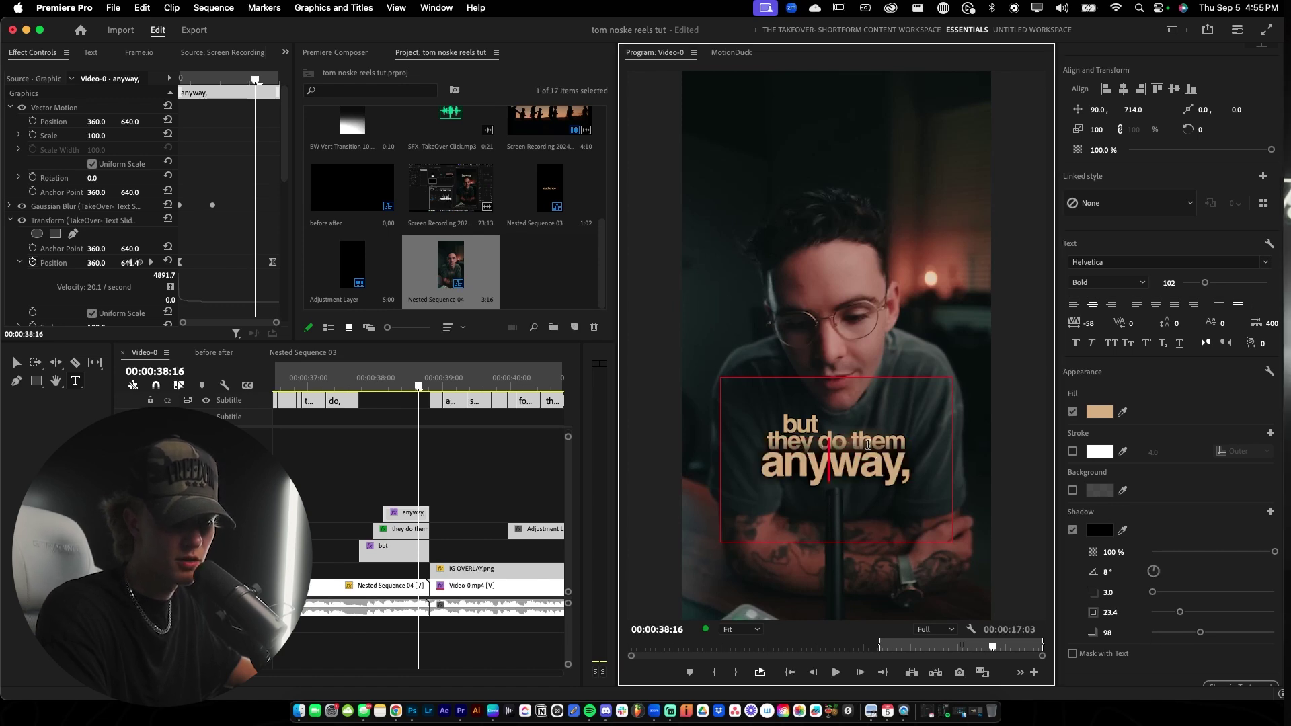
key("super+a")
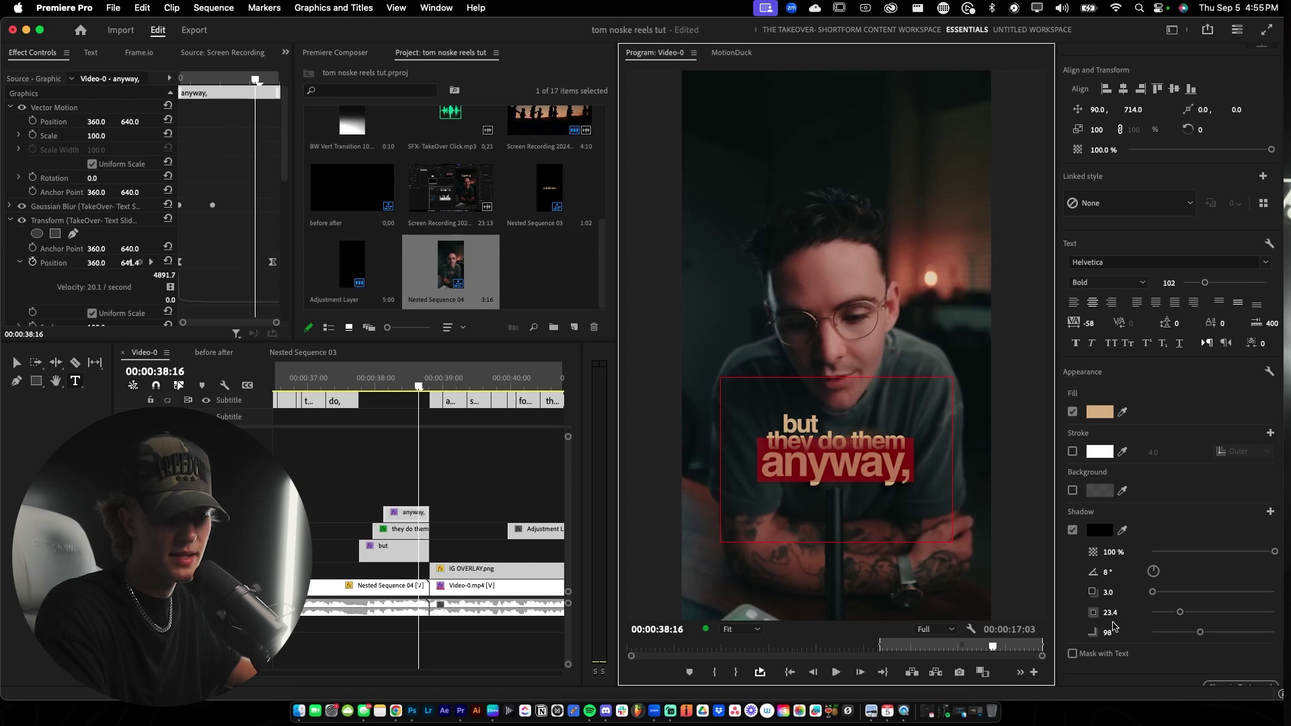
Set the "anyway," text's shadow distance to 22.8 and its size to 3.8, and deselect the graphic.
left_click_drag(1152, 592, 1166, 597)
left_click(1165, 613)
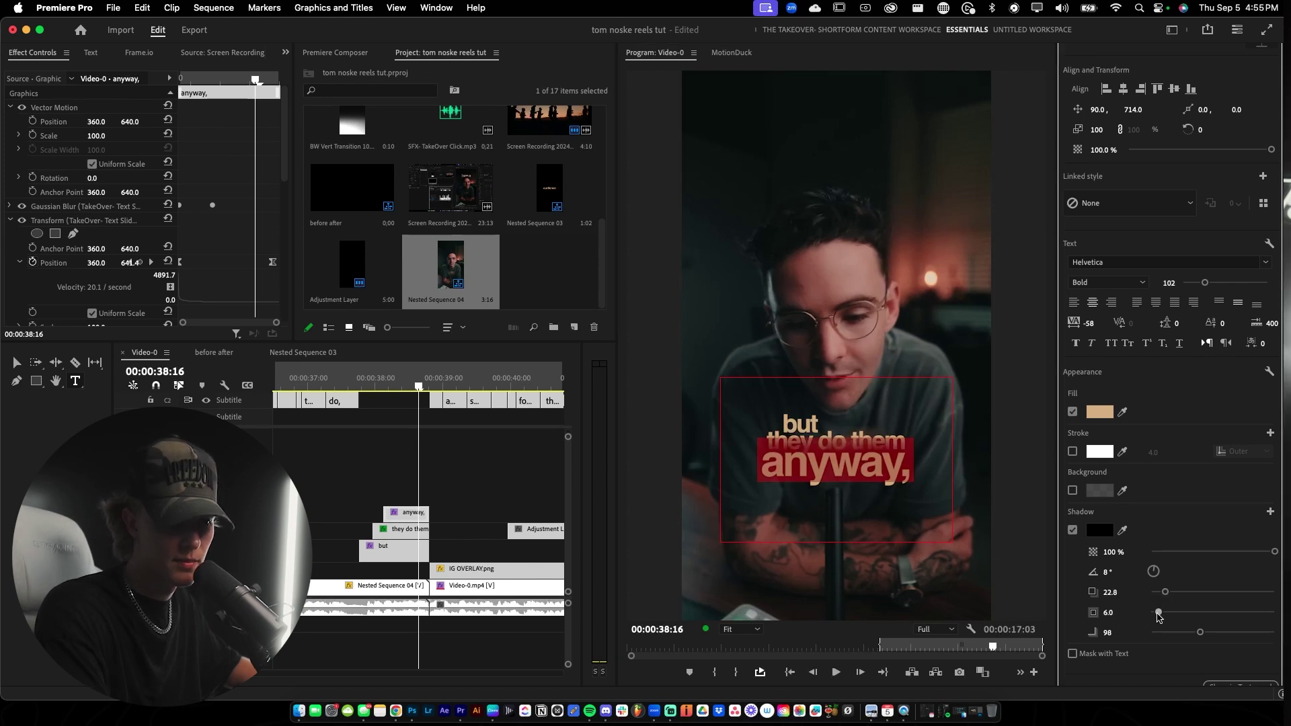
left_click(860, 464)
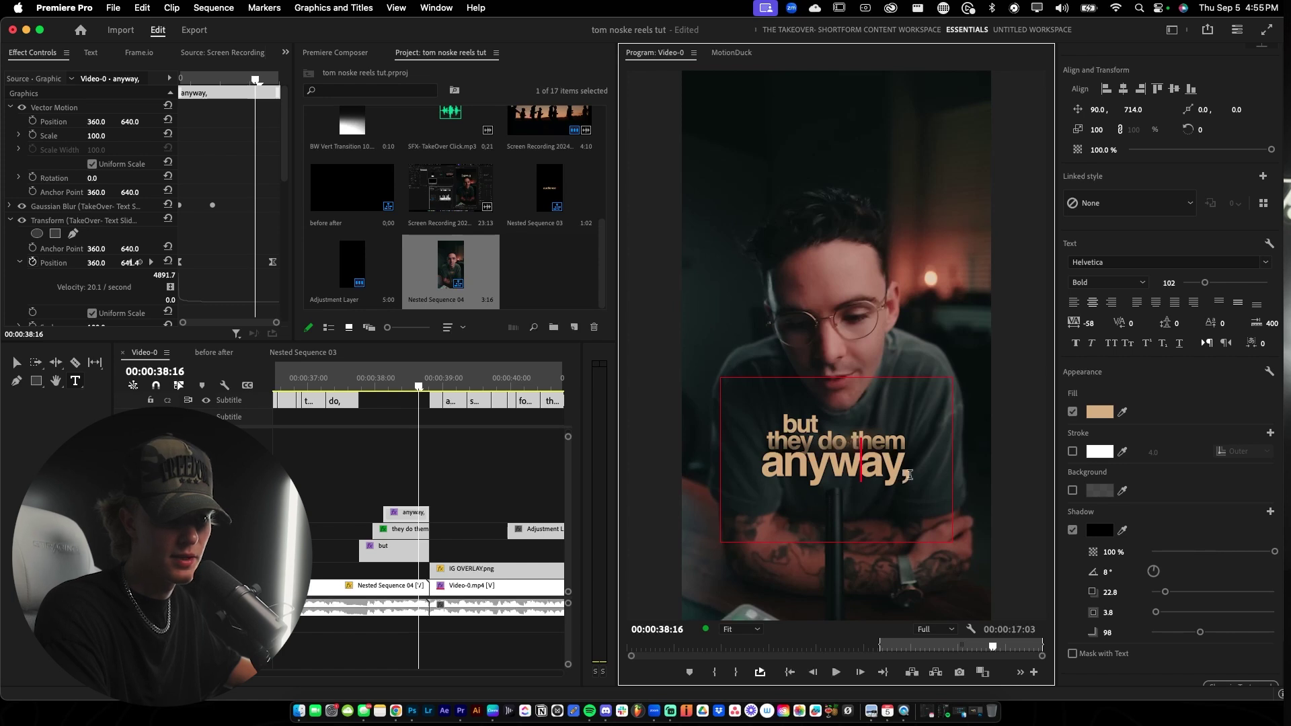
left_click(911, 475)
left_click(509, 500)
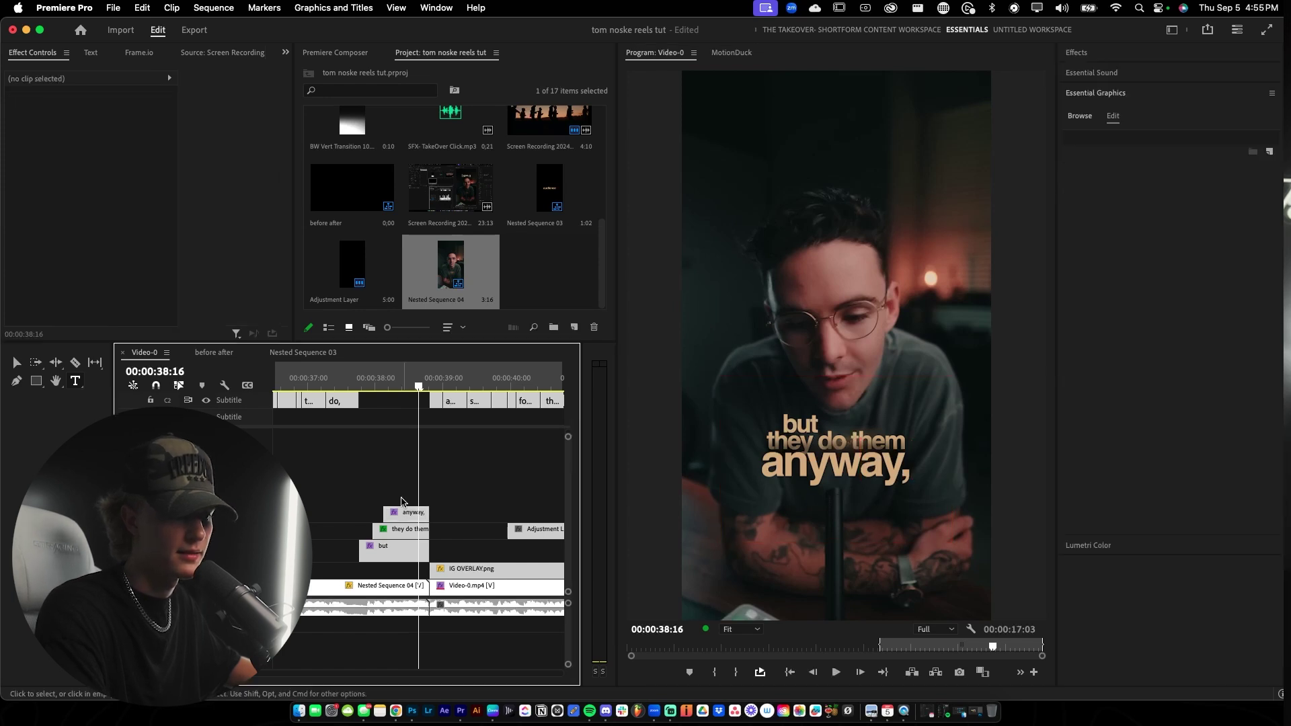
Play back the stacked phrase twice to check the "anyway," shadow over the other words.
left_click(337, 385)
key("space")
key("v")
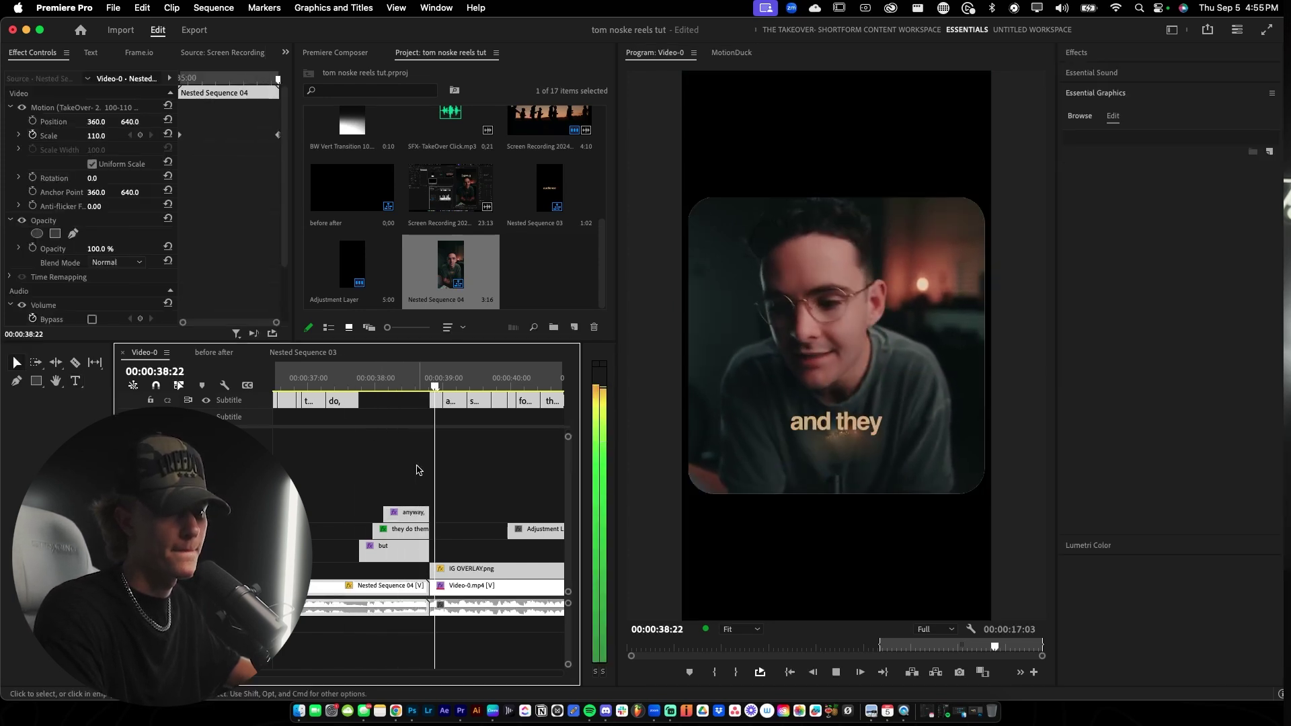
left_click(341, 385)
key("space")
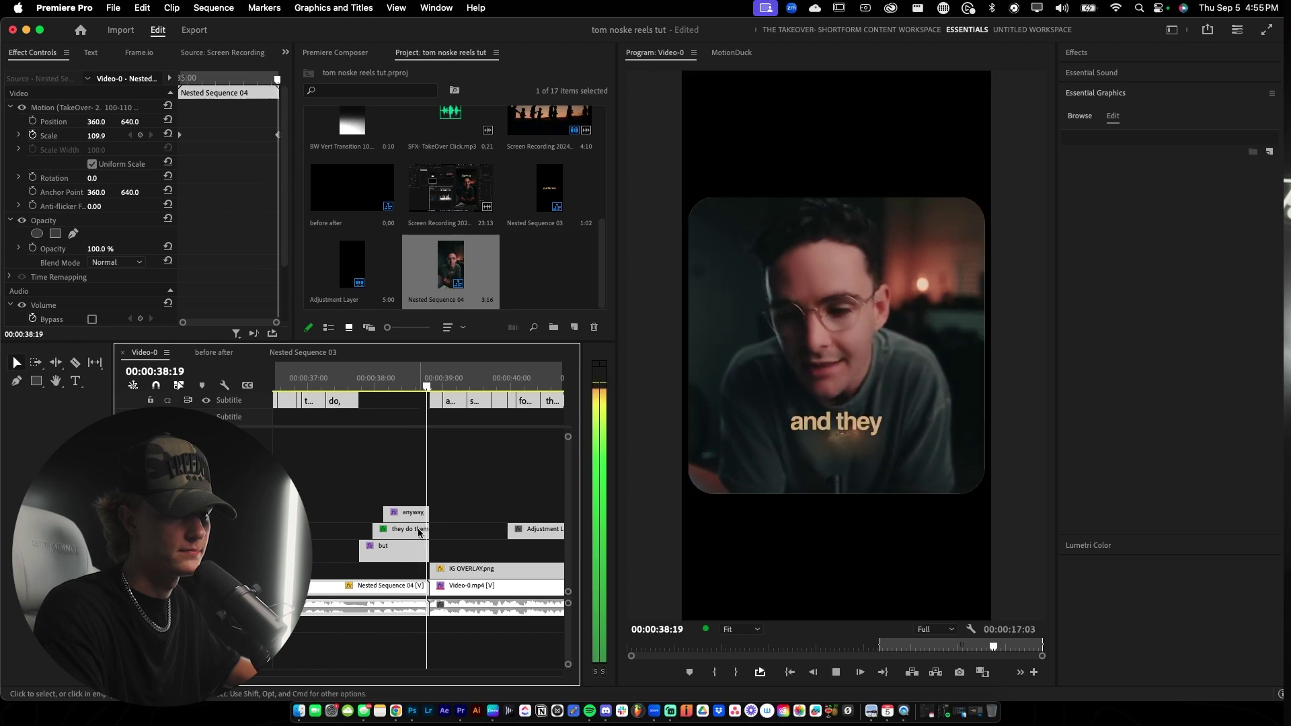
mouse_move(430, 385)
left_mouse_down()
mouse_move(382, 397)
mouse_move(415, 367)
mouse_move(445, 387)
left_mouse_up()
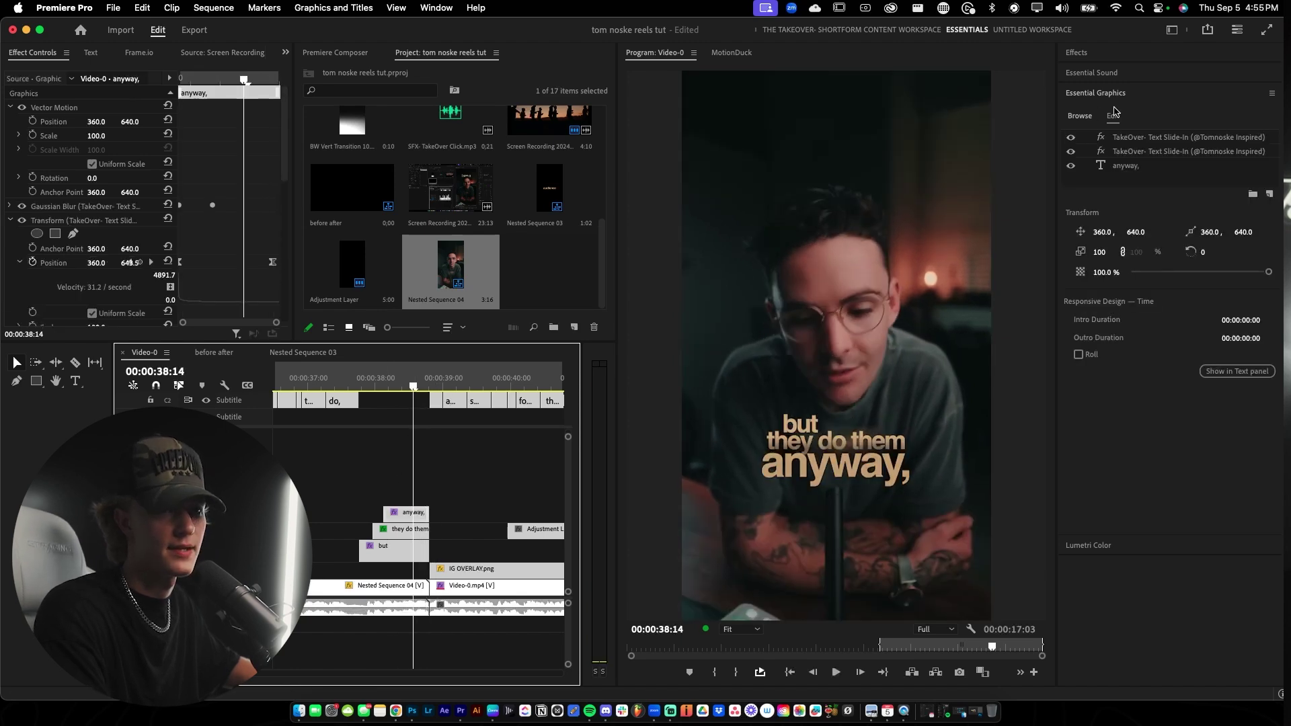
Reduce the "anyway," text size to 73 and move it to position 158, 706 beneath the other words.
left_click(1126, 166)
left_click_drag(1202, 481, 1199, 483)
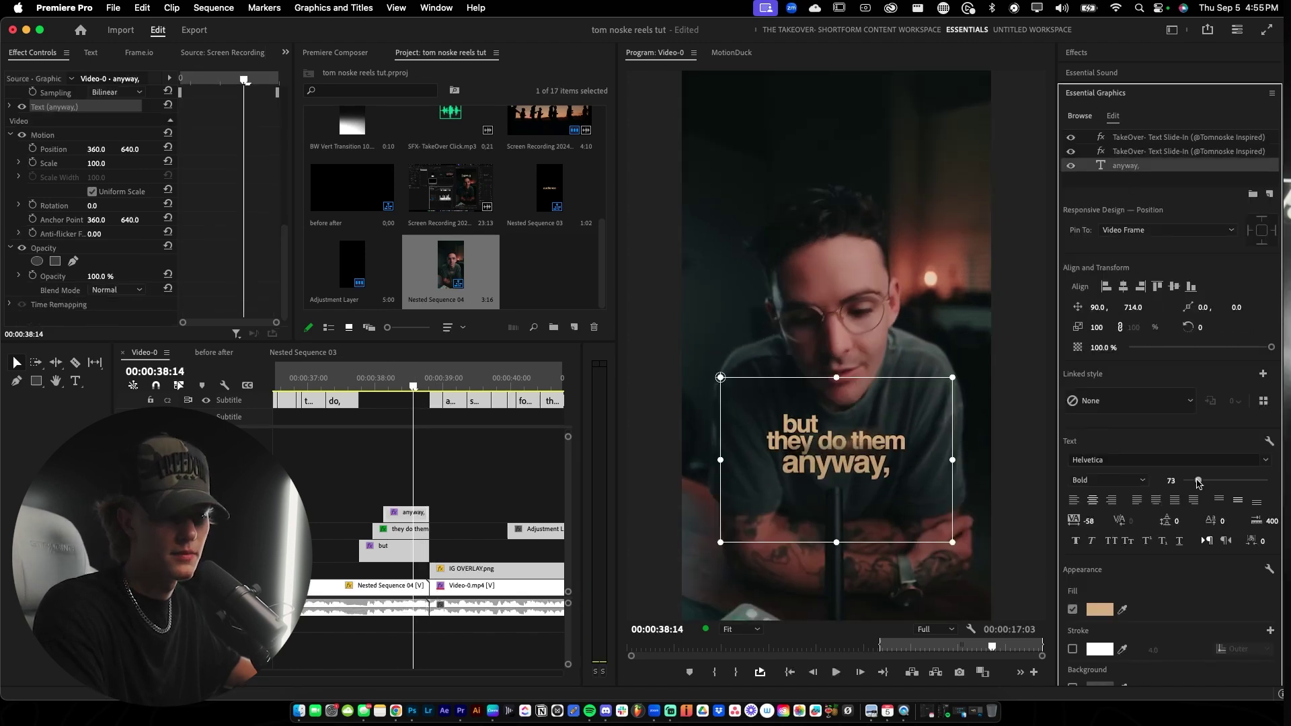
left_click_drag(1099, 308, 1128, 308)
left_click_drag(1101, 307, 1112, 307)
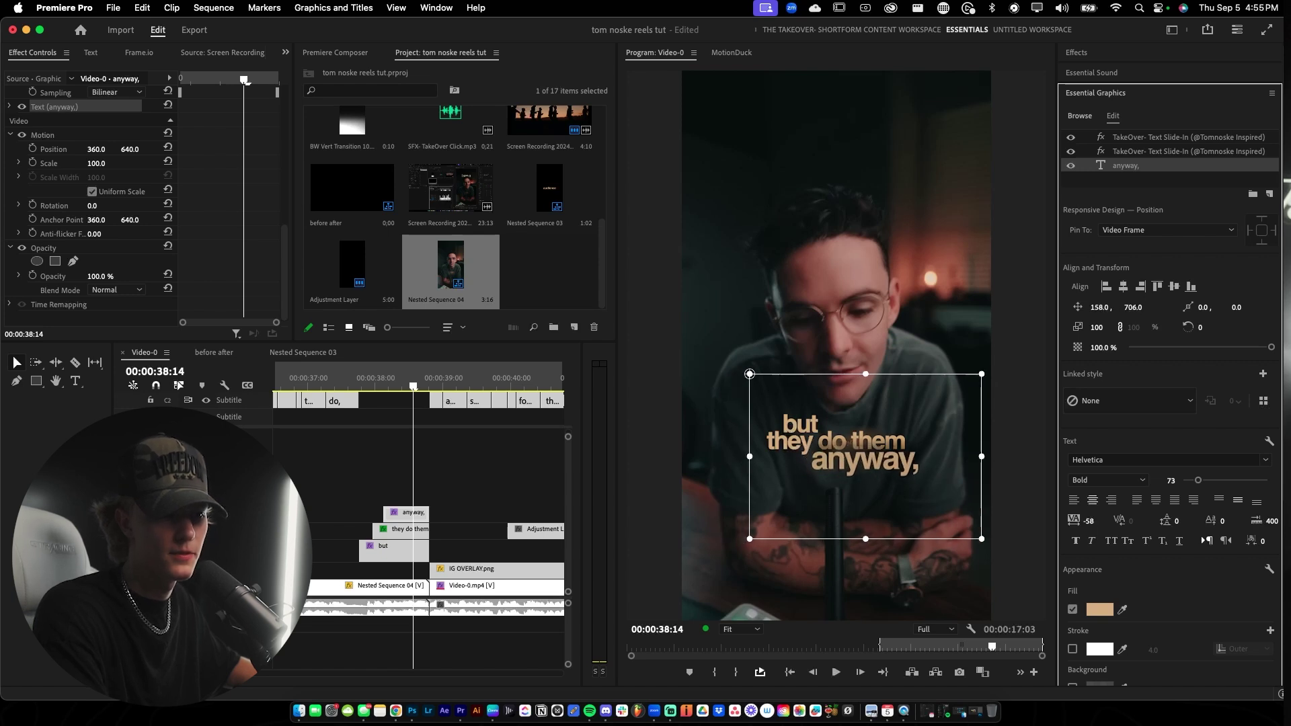
left_click(474, 533)
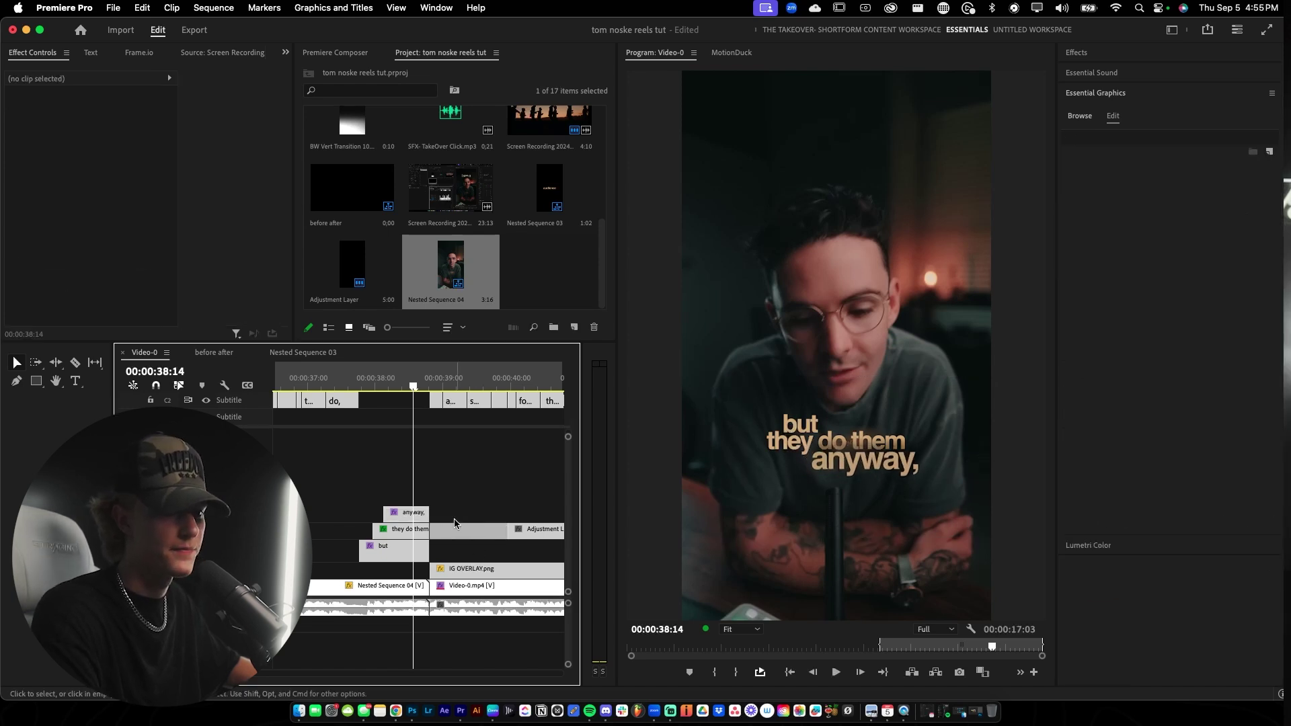
Set the "anyway," shadow distance to 9.8 and blur to 96, and play back the stacked phrase.
left_click(421, 515)
scroll(1175, 577, "down", 1)
scroll(1271, 501, "down", 10)
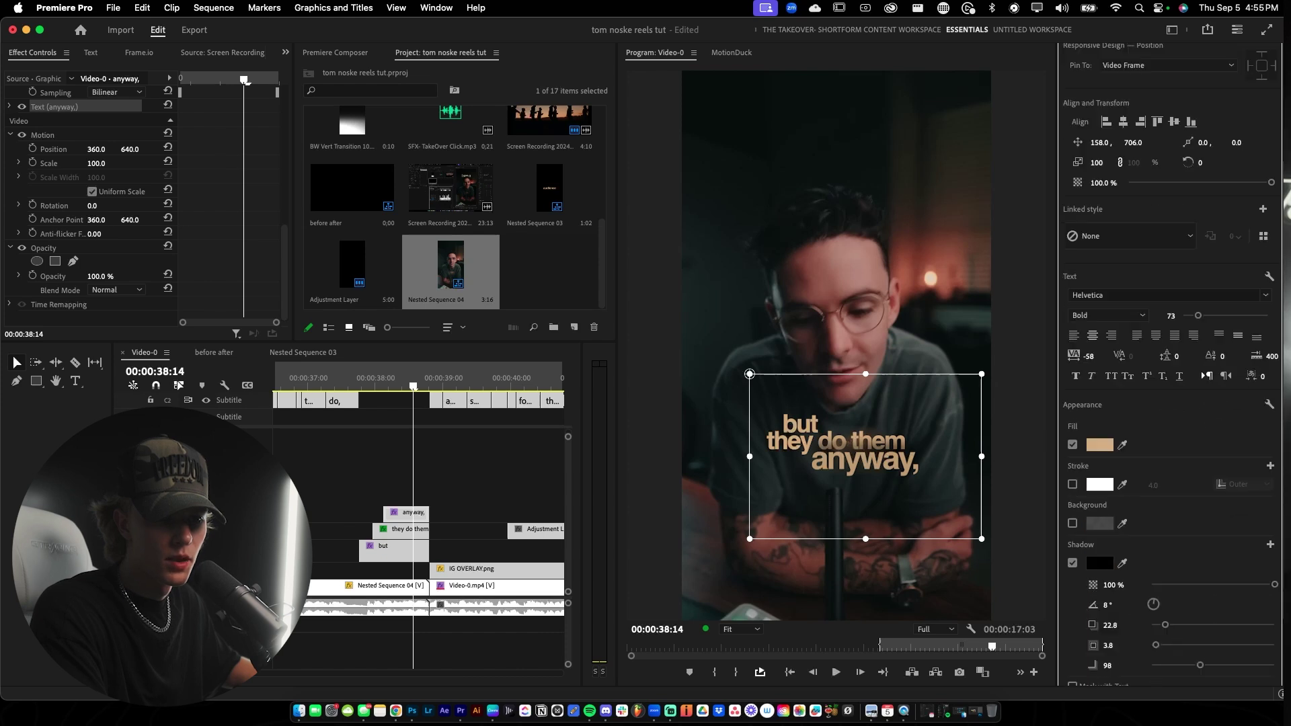
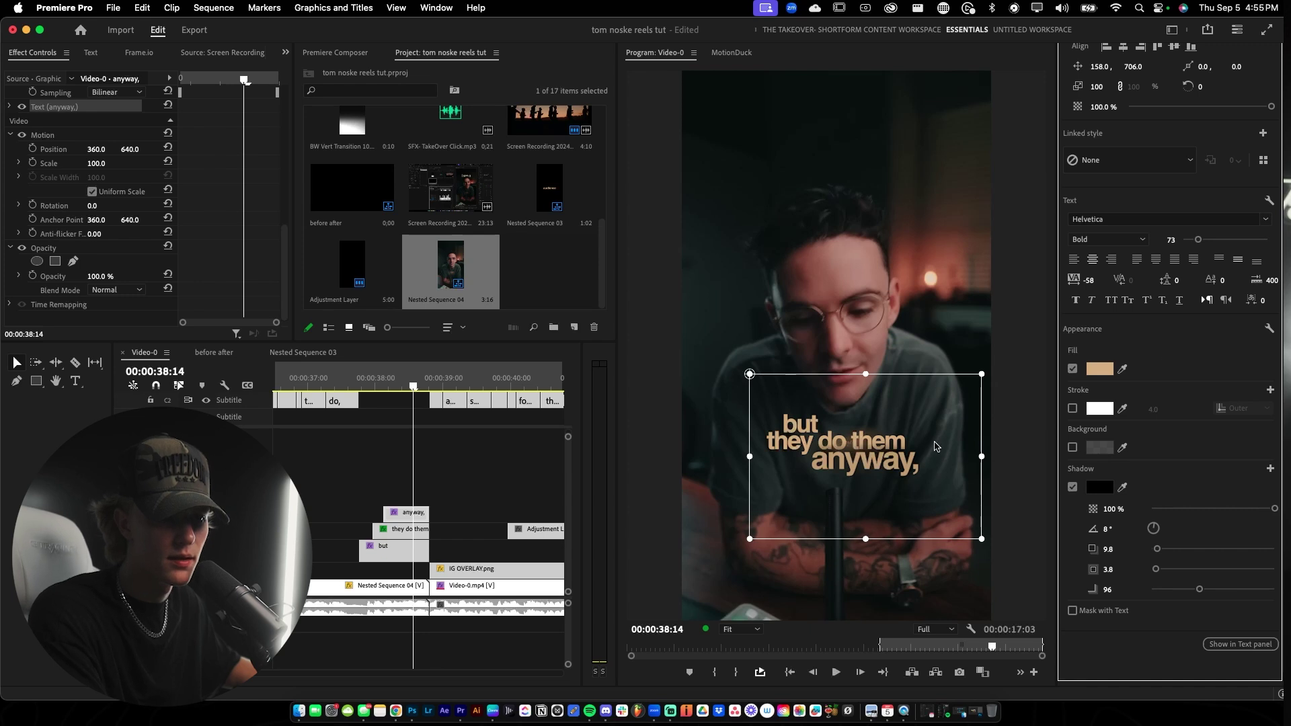
left_click(466, 549)
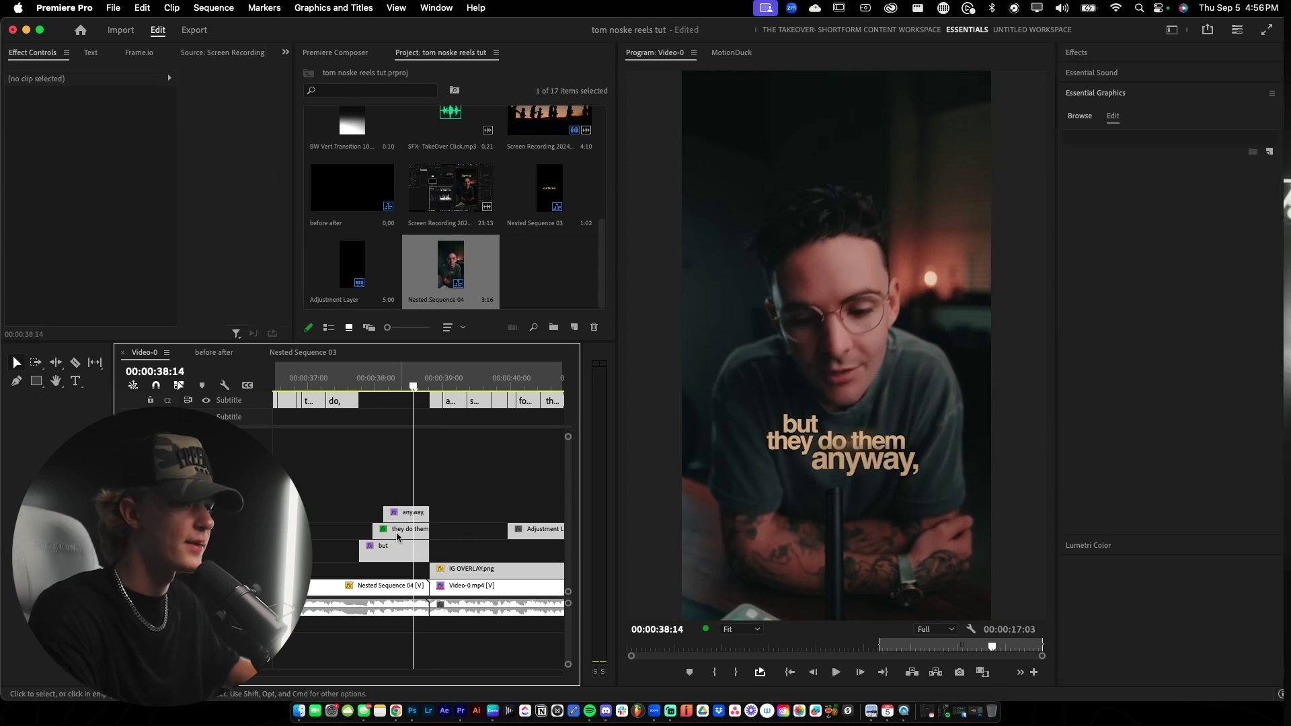
key("Up")
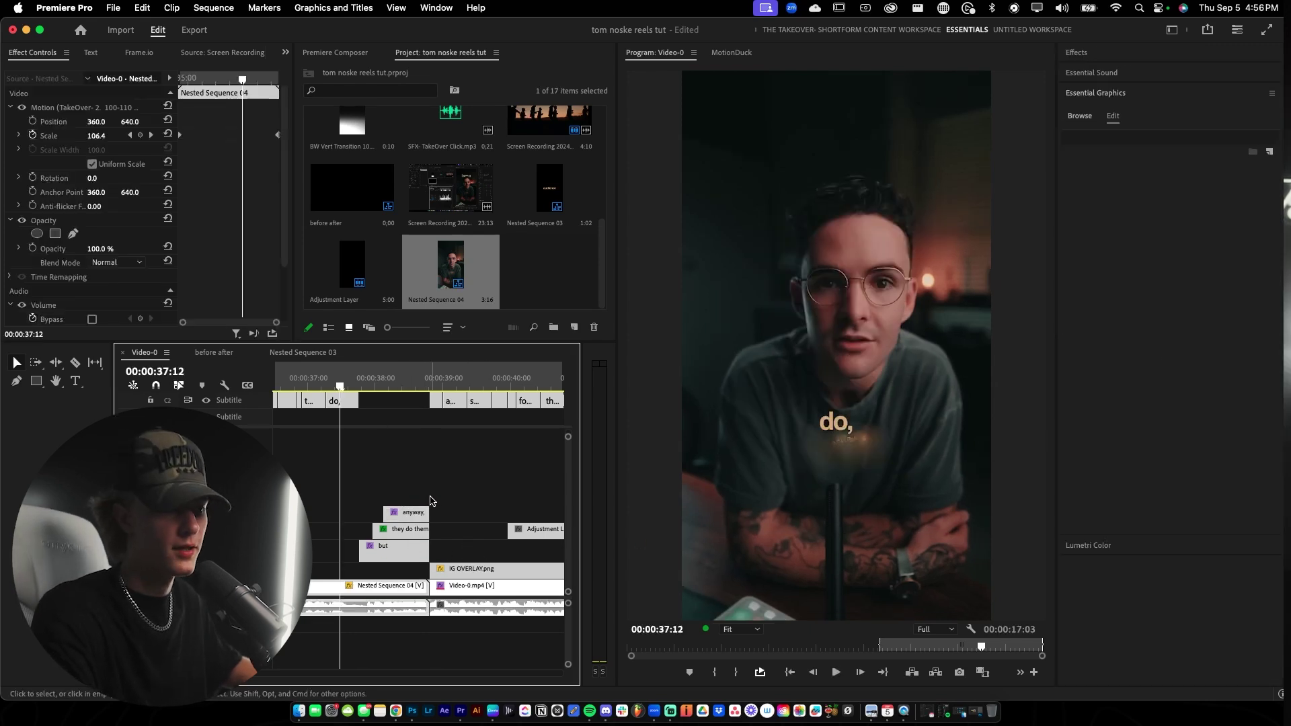
key("space")
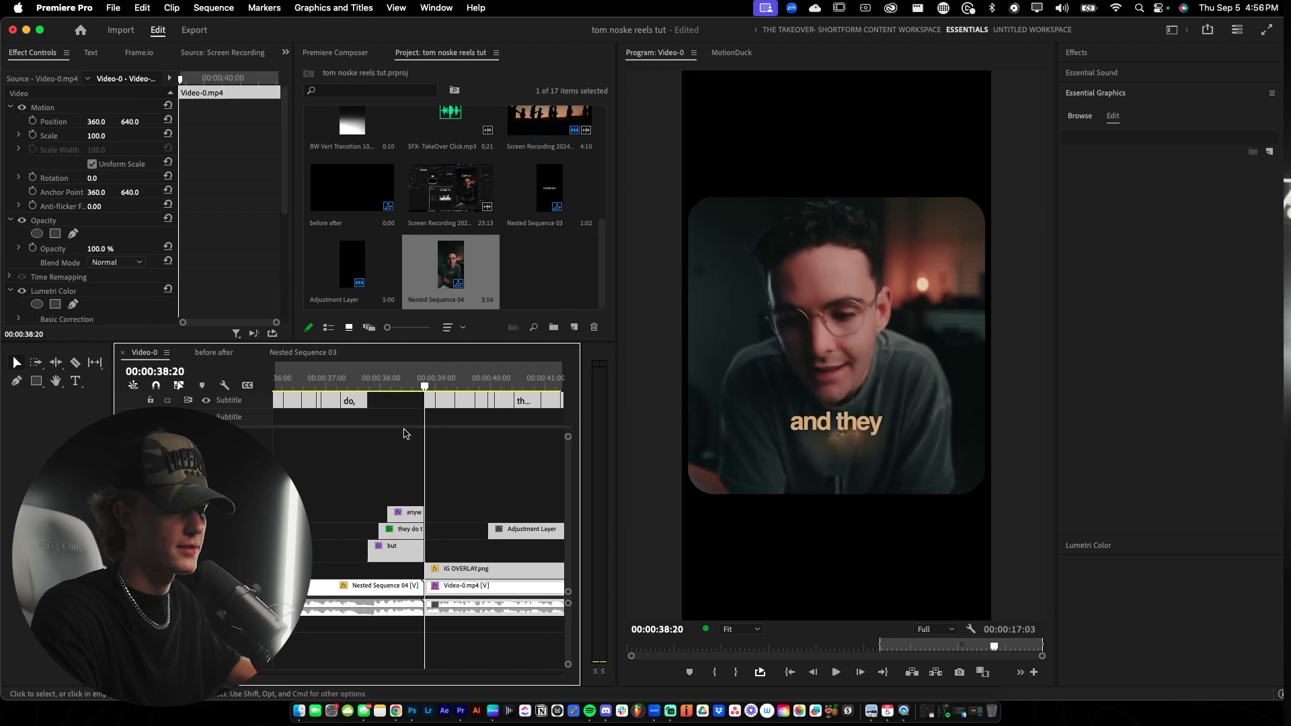
Nest the three stacked text graphics as "Nested Sequence 05", scale it to 135 and position it at 339, 298.
left_click(409, 388)
scroll(385, 495, "up", 3)
left_click_drag(451, 491, 400, 559)
right_click(400, 559)
left_click(457, 377)
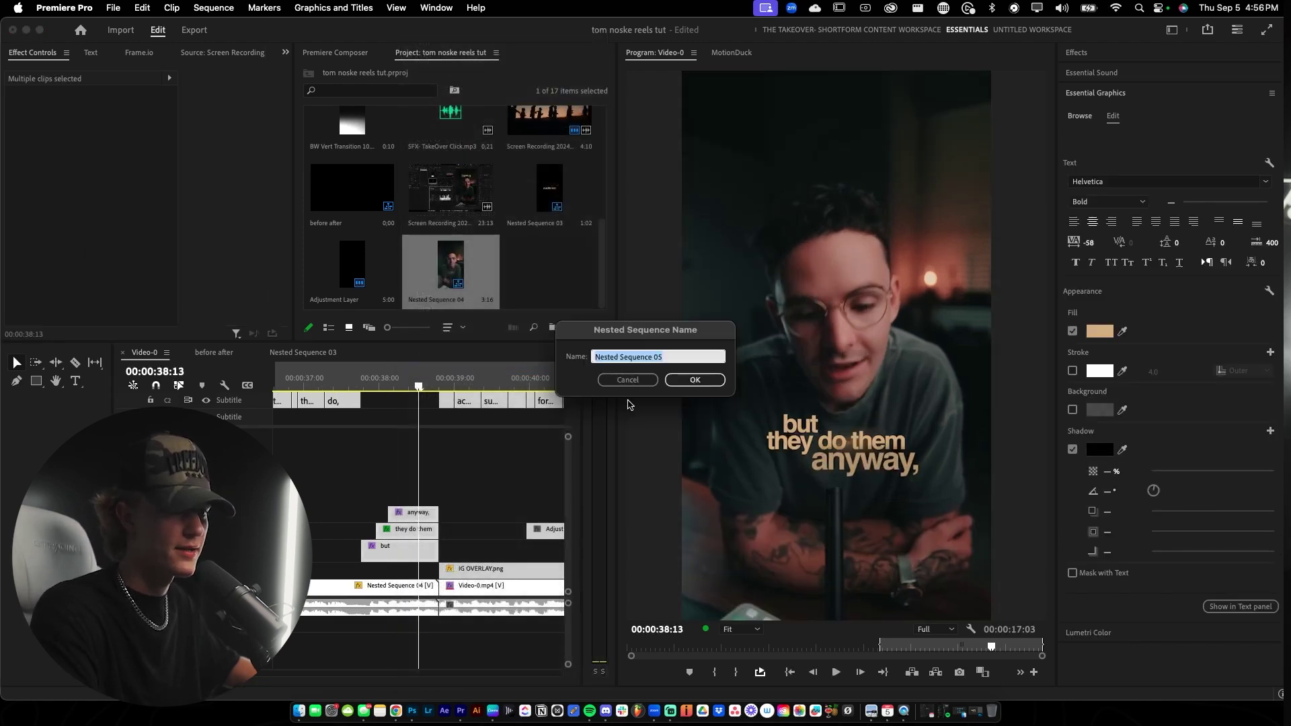
left_click(695, 380)
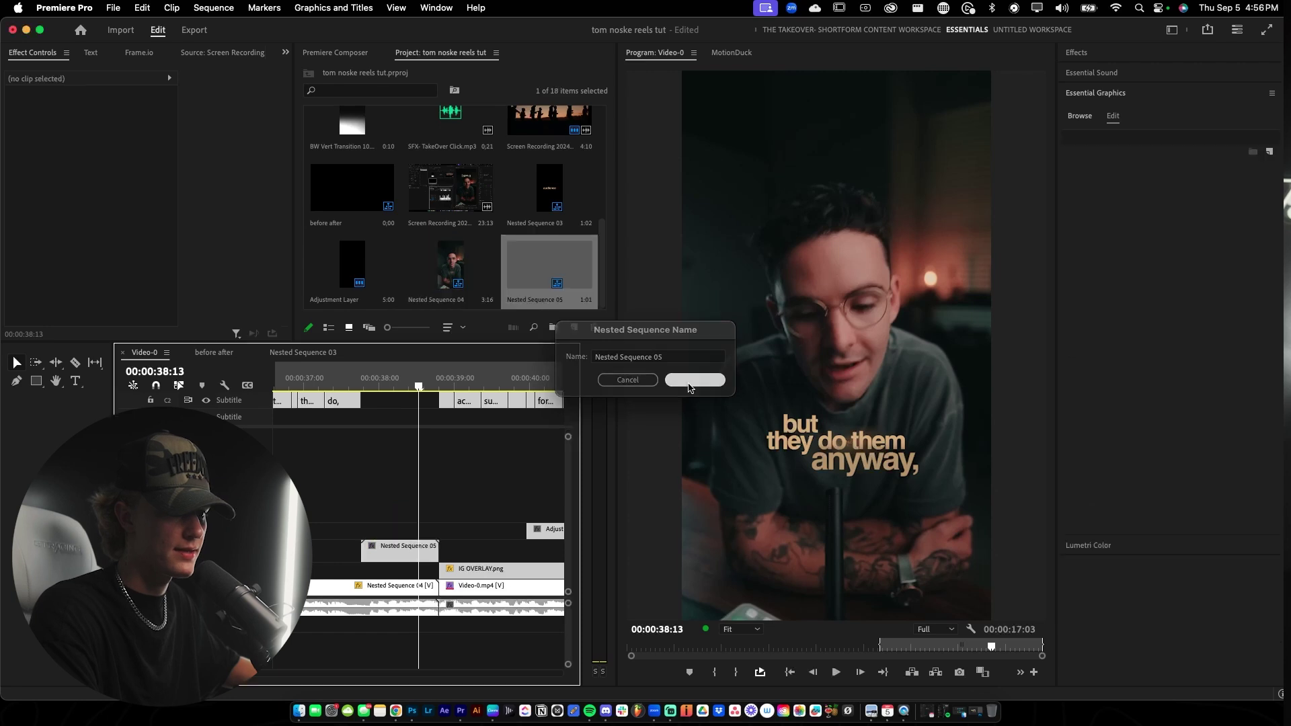
left_click_drag(130, 122, 143, 122)
mouse_move(103, 136)
left_mouse_down()
mouse_move(126, 135)
mouse_move(55, 122)
mouse_move(93, 123)
mouse_move(83, 121)
left_mouse_up()
Split the Nested Sequence 04 clip at about 00:00:37:13, shortly before the stacked phrase starts.
key("c")
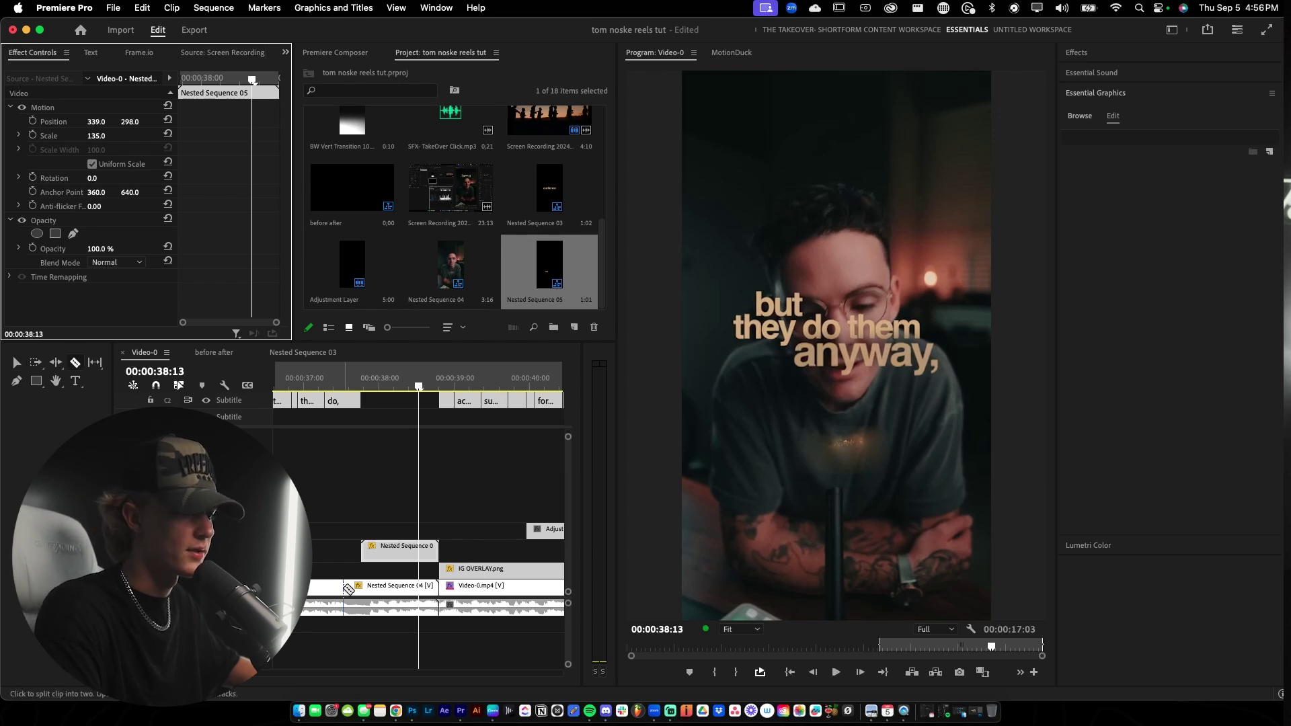
left_click(345, 588)
key("v")
left_click(347, 374)
key("Left")
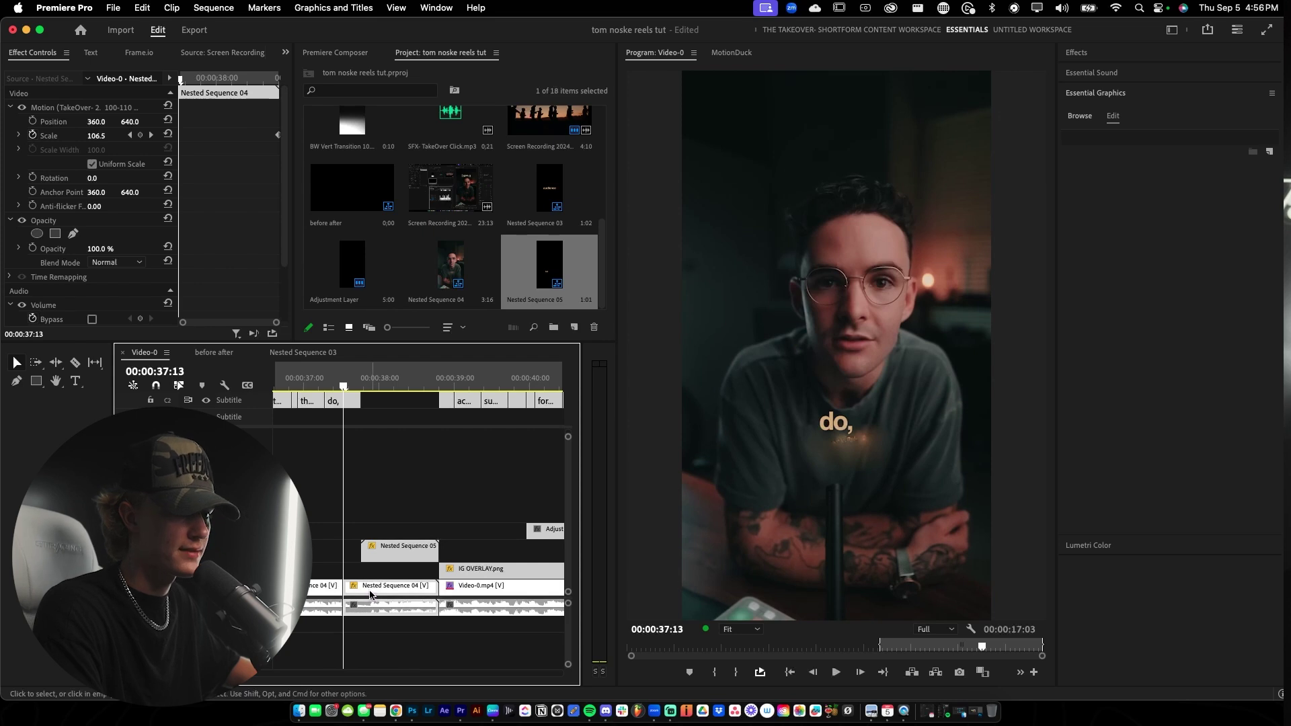
Apply the "TakeOver- 4. Blurry Text Style" preset to the split-off Nested Sequence 04 clip, keyframe Blurriness from 0 to 12 and play it back.
left_click(1107, 58)
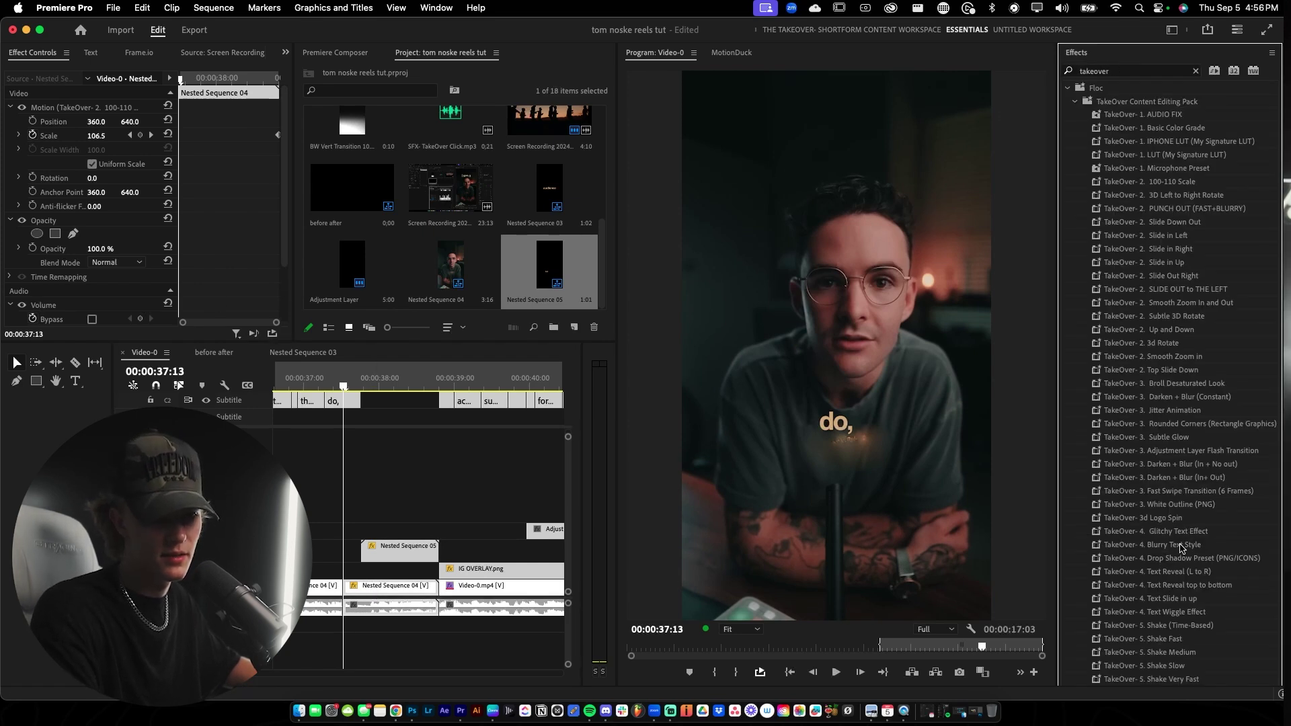
left_click_drag(1181, 548, 396, 588)
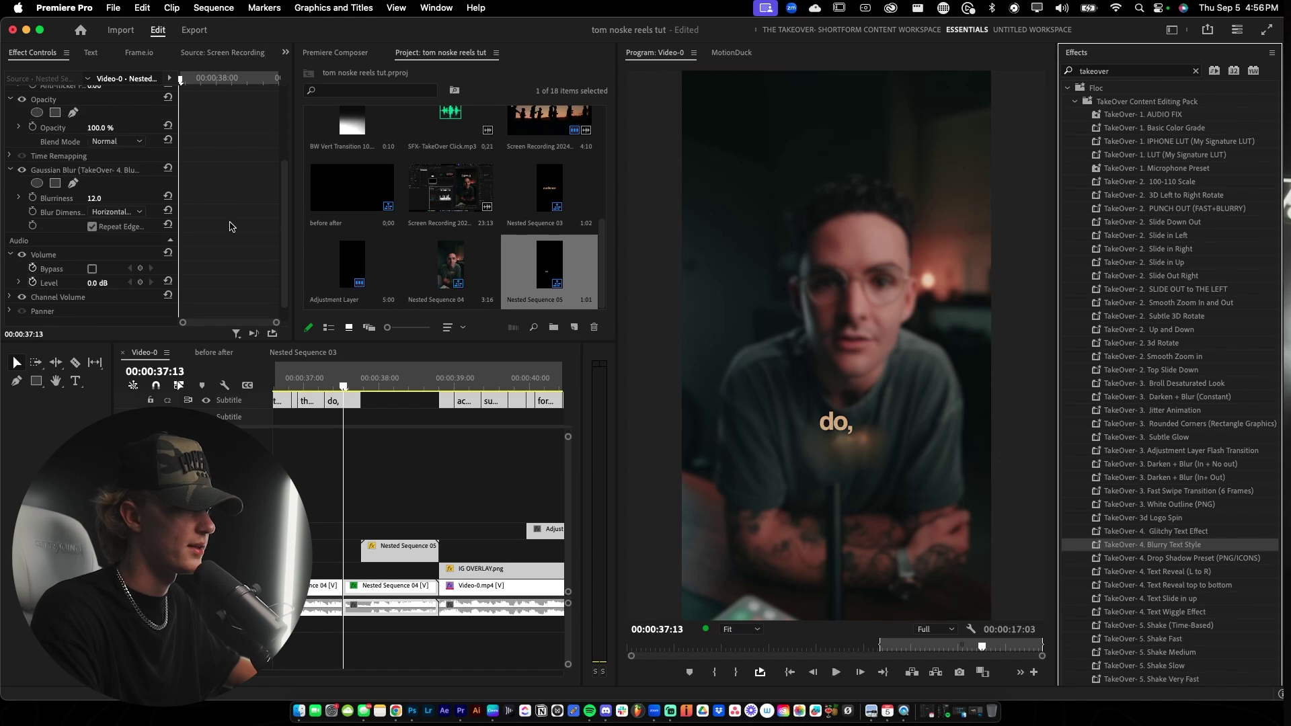
left_click(32, 198)
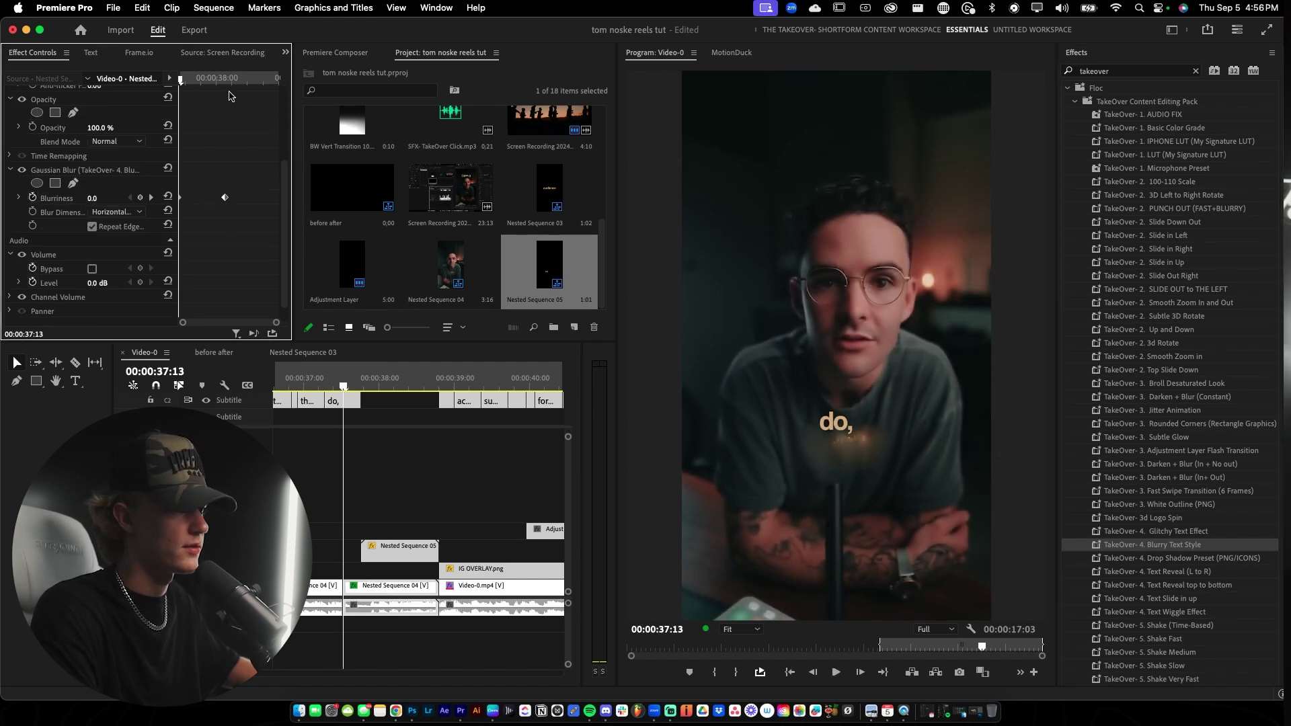
left_click_drag(180, 81, 190, 83)
mouse_move(211, 88)
left_mouse_down()
mouse_move(238, 88)
mouse_move(210, 88)
left_mouse_up()
key("space")
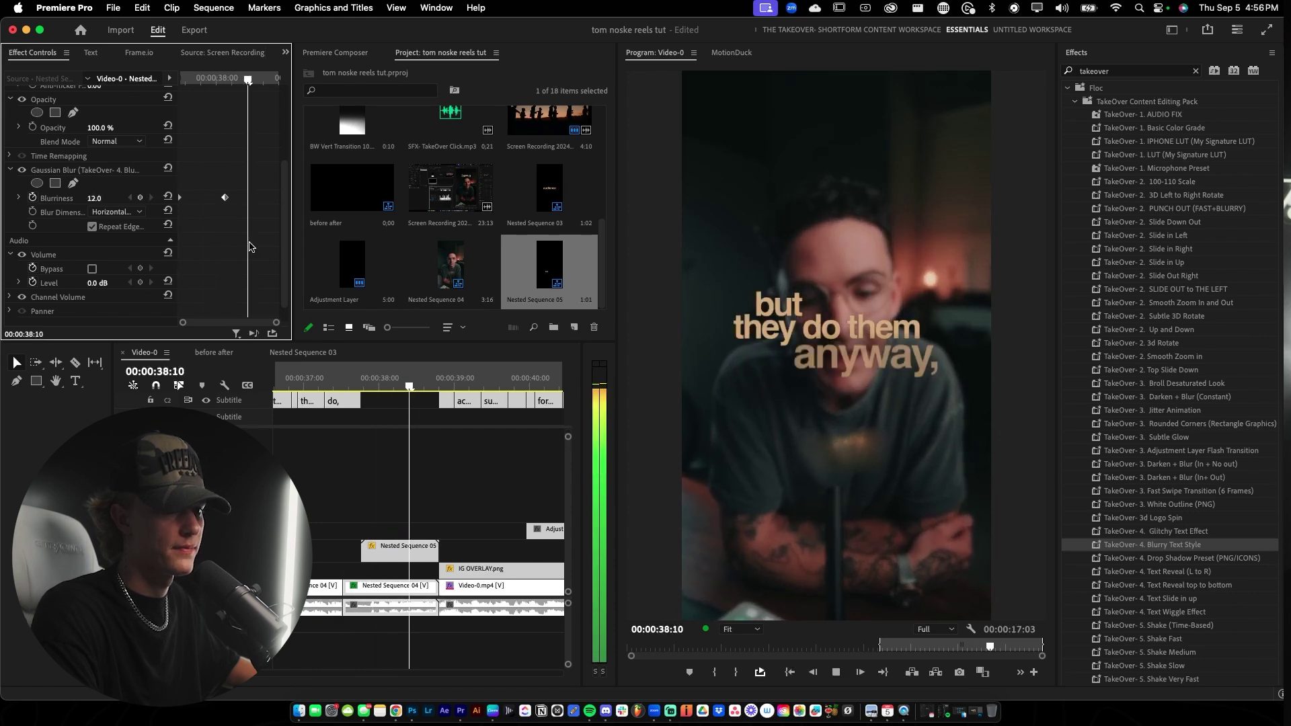
key("space")
Lower Nested Sequence 05 to a Y position of 344 and play back the phrase over the blurred clip.
left_click(227, 79)
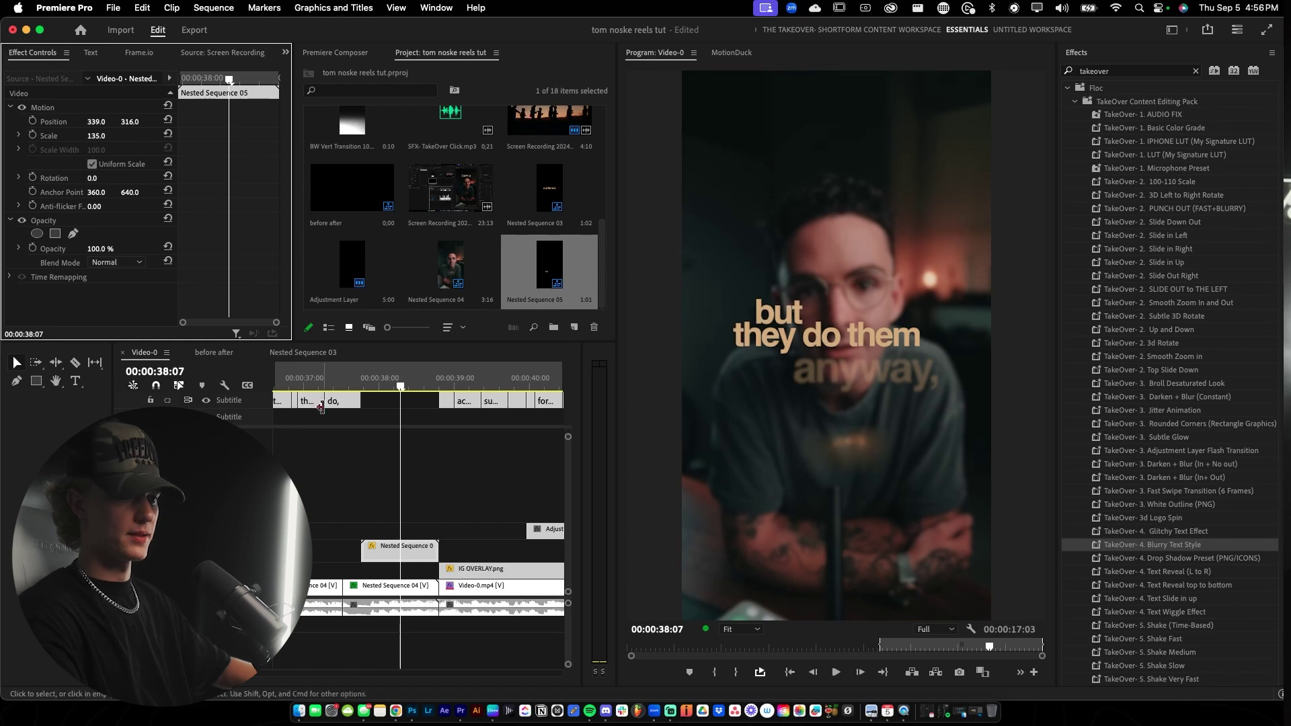
left_click(280, 380)
key("space")
scroll(398, 477, "down", 3)
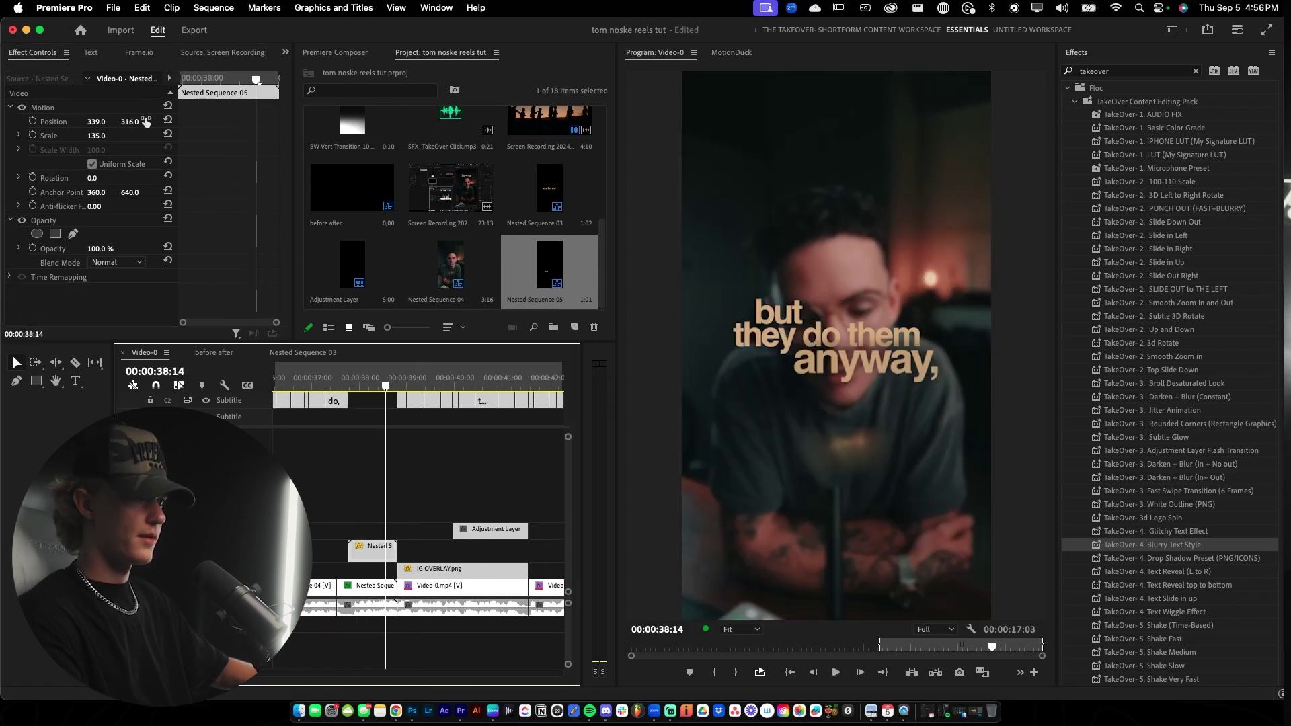
left_click_drag(131, 123, 149, 123)
key("space")
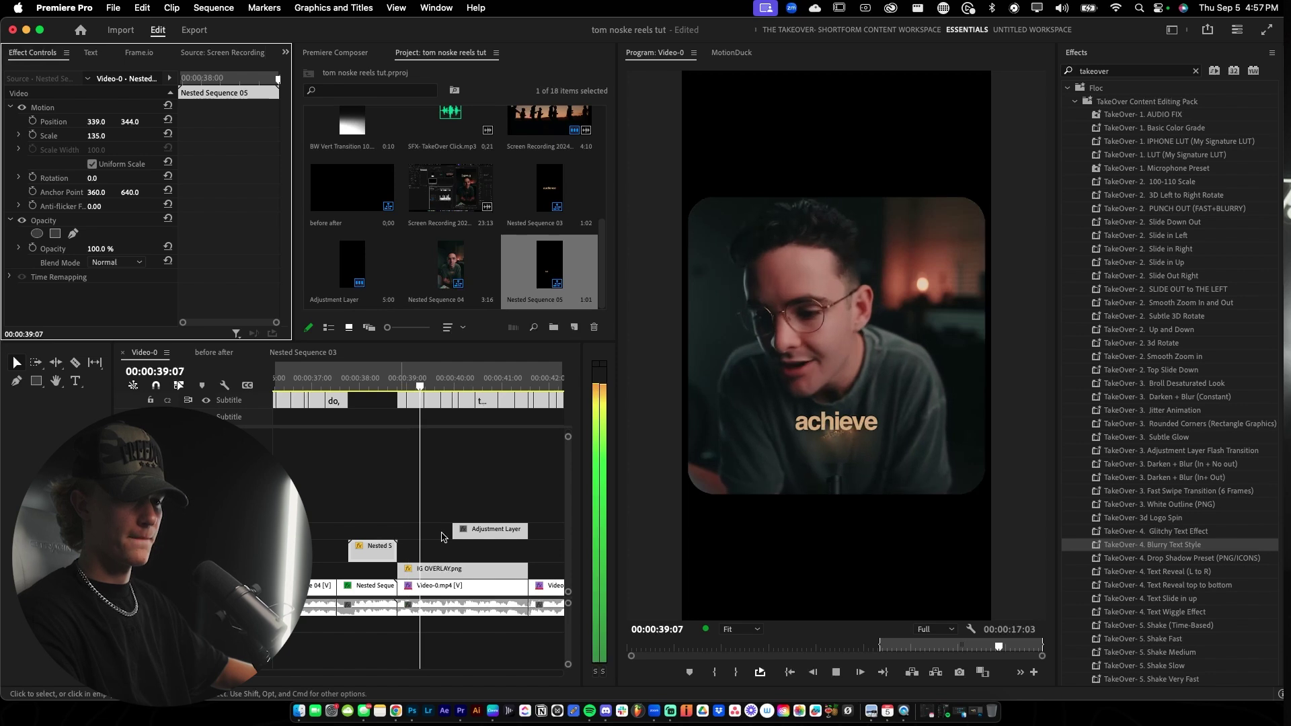
left_click(444, 585)
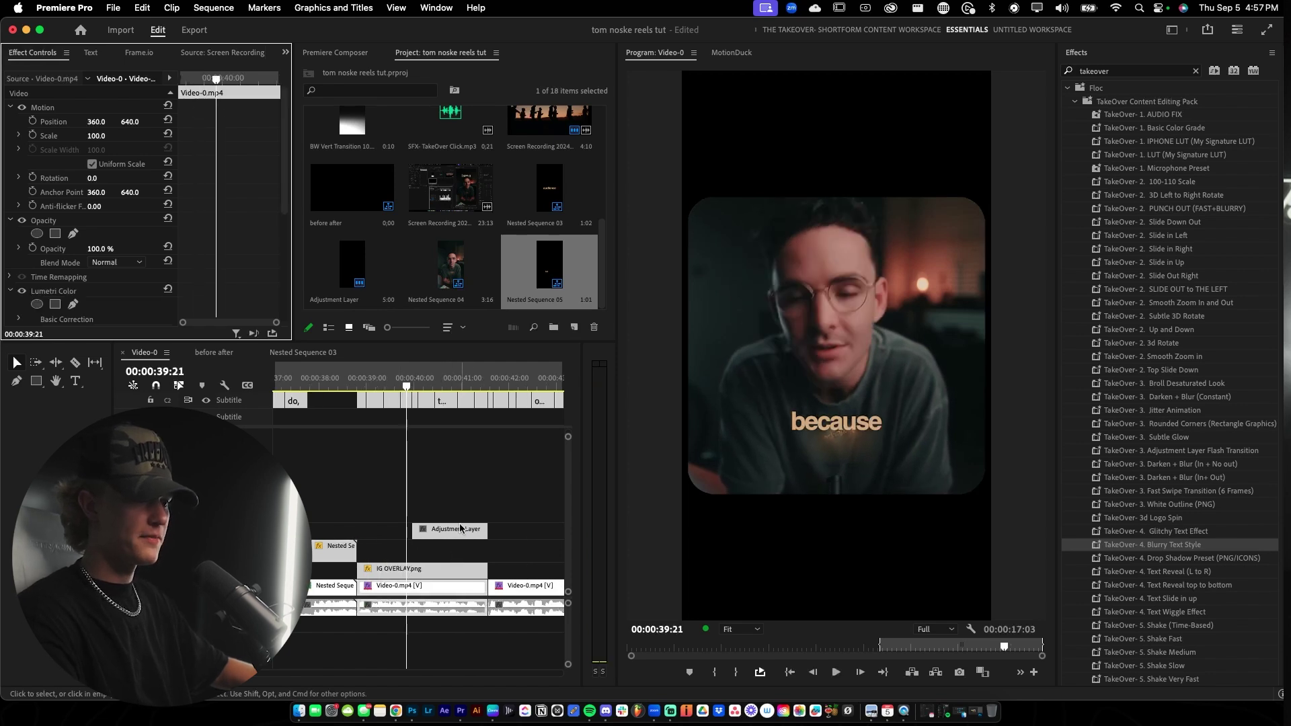
Move the adjustment layer and IG OVERLAY.png to higher tracks, freeing the track directly above Video-0.mp4.
left_click(461, 528)
left_click_drag(461, 529, 461, 512)
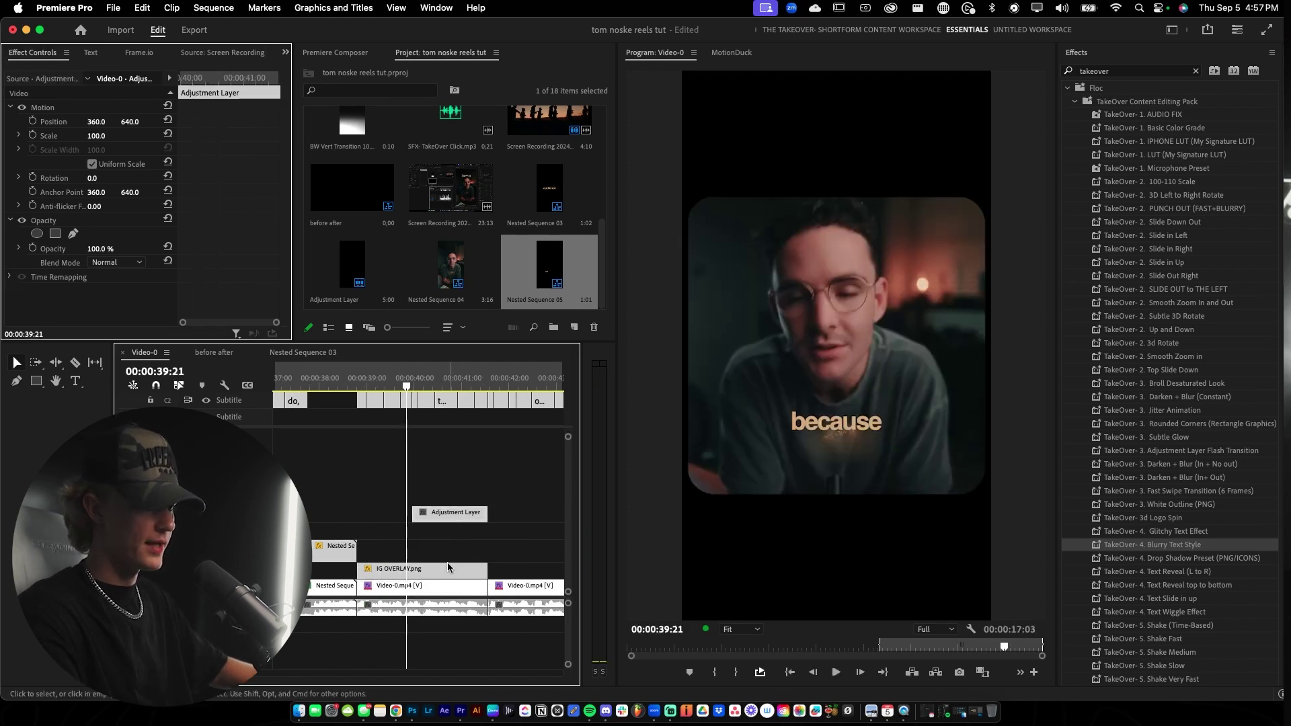
left_click_drag(438, 565, 427, 538)
Mark a short section of the running-silhouettes screen recording and place it directly above Video-0.mp4, beneath the IG OVERLAY.png clip.
scroll(546, 215, "up", 3)
double_click(547, 193)
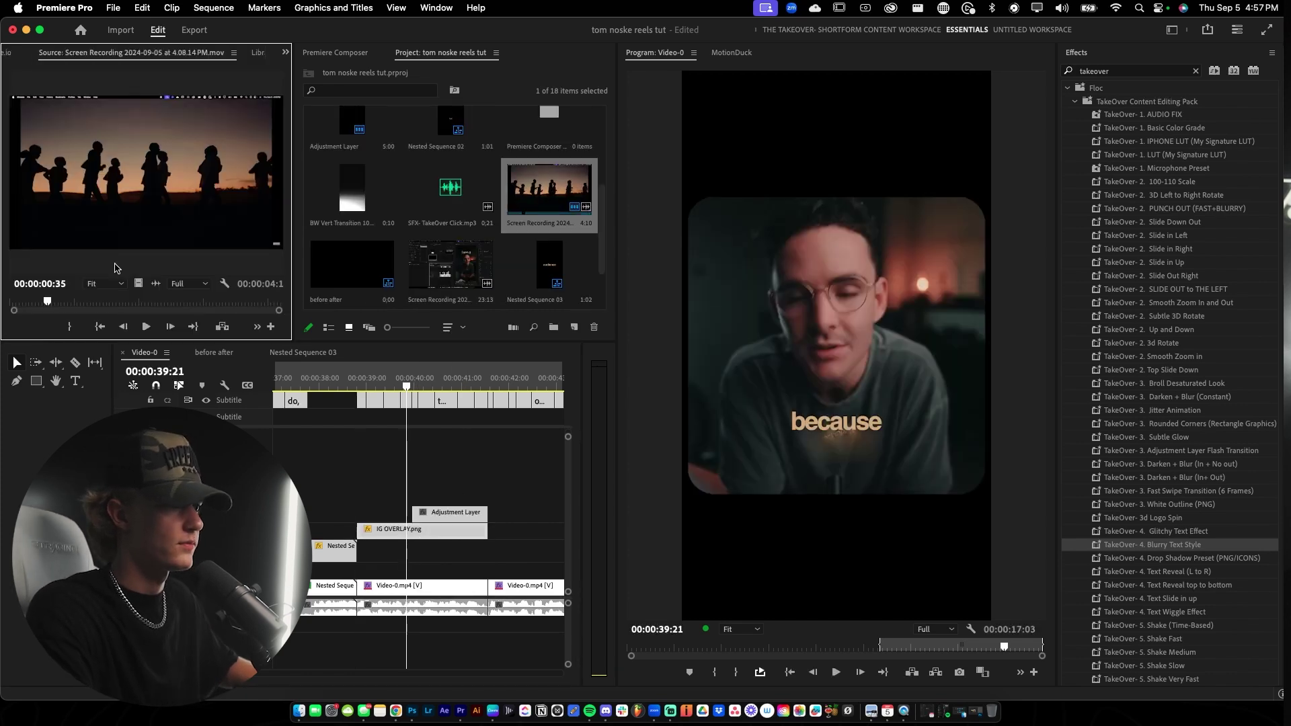
key("i")
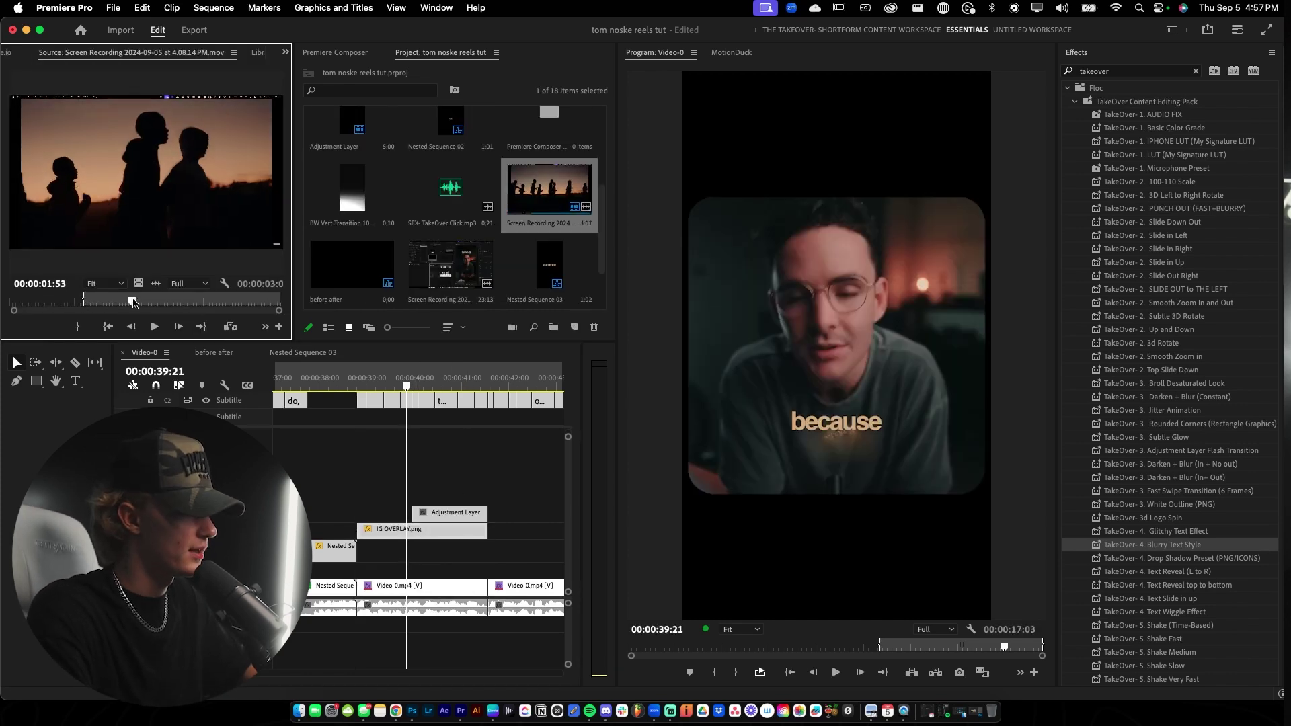
key("o")
left_click_drag(138, 283, 476, 571)
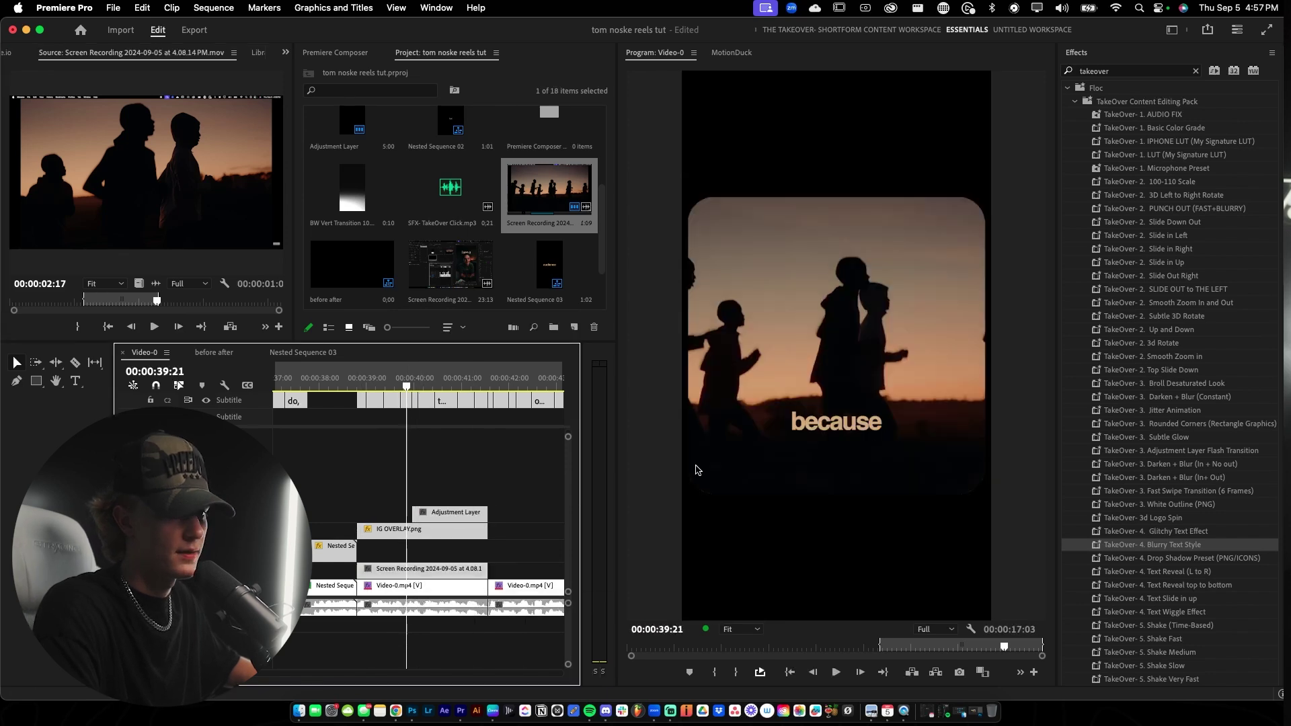
Reposition the silhouettes B-roll so the figures are framed well inside the rounded overlay, checking it around 00:00:40:11.
left_click(10, 53)
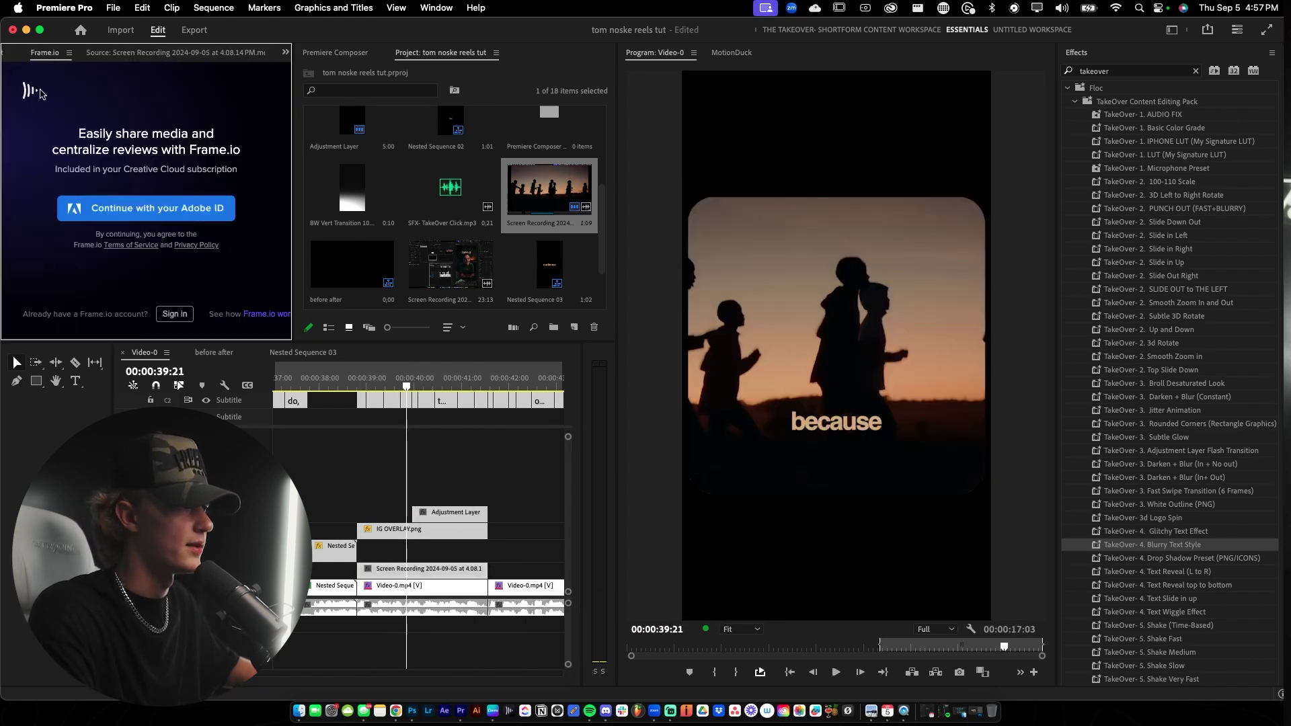
left_click(3, 53)
left_click(4, 54)
mouse_move(129, 122)
left_mouse_down()
mouse_move(165, 121)
mouse_move(151, 122)
left_mouse_up()
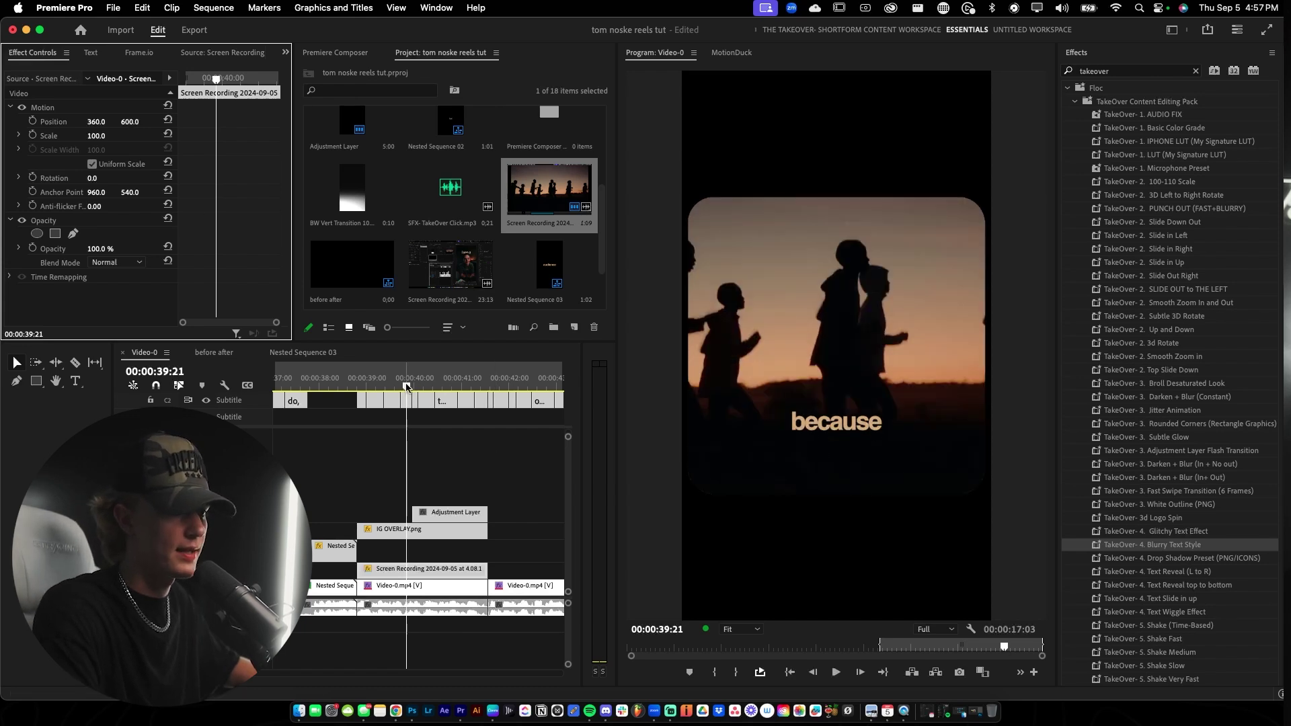
left_click(426, 386)
left_click_drag(426, 386, 435, 386)
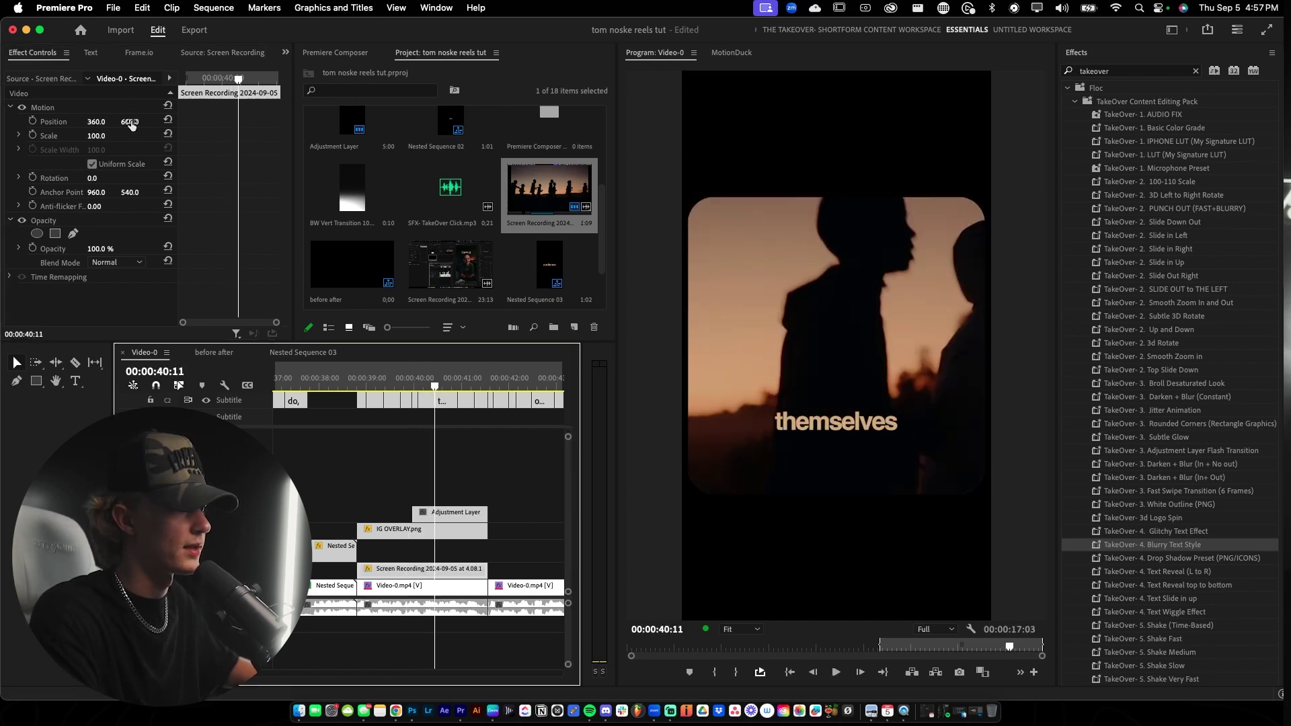
left_click_drag(132, 125, 72, 123)
left_click(412, 531)
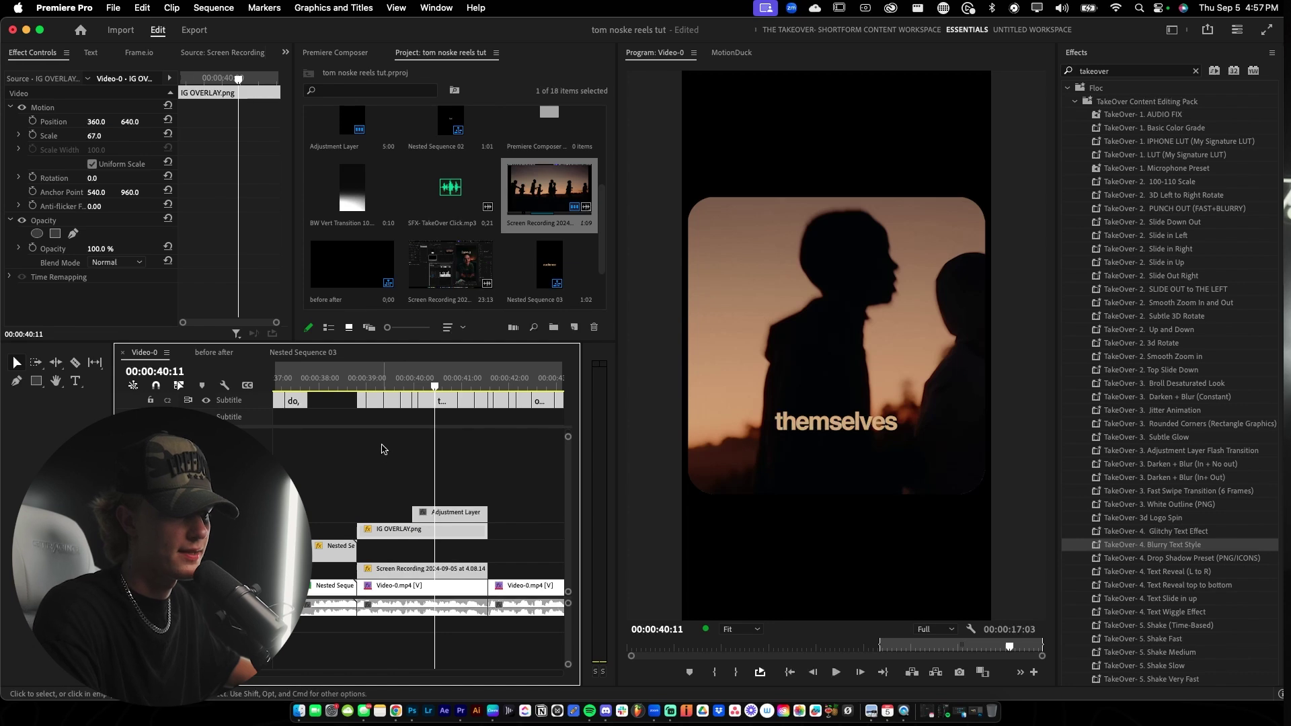
Place the captions over the B-roll in the centre zone with offsets of 0, and play back the section.
left_click(483, 403)
left_click(1093, 58)
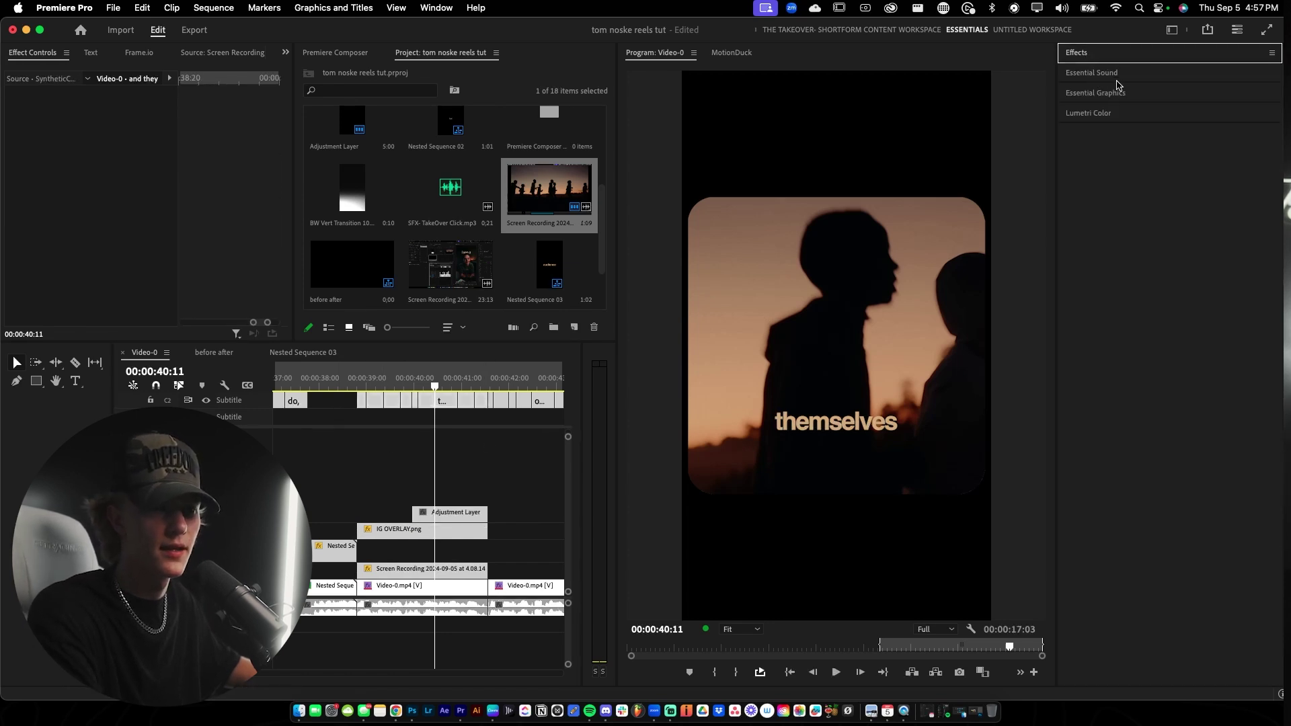
left_click(1120, 92)
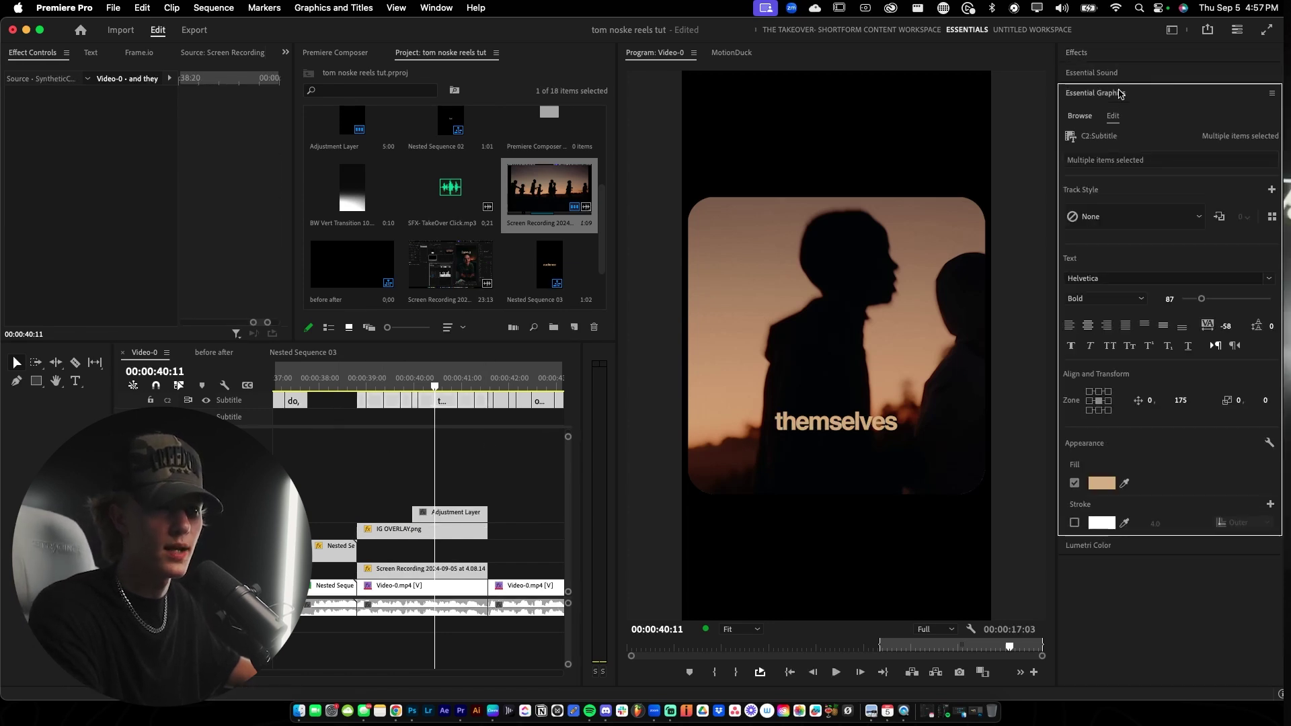
left_click(1099, 392)
left_click(1100, 401)
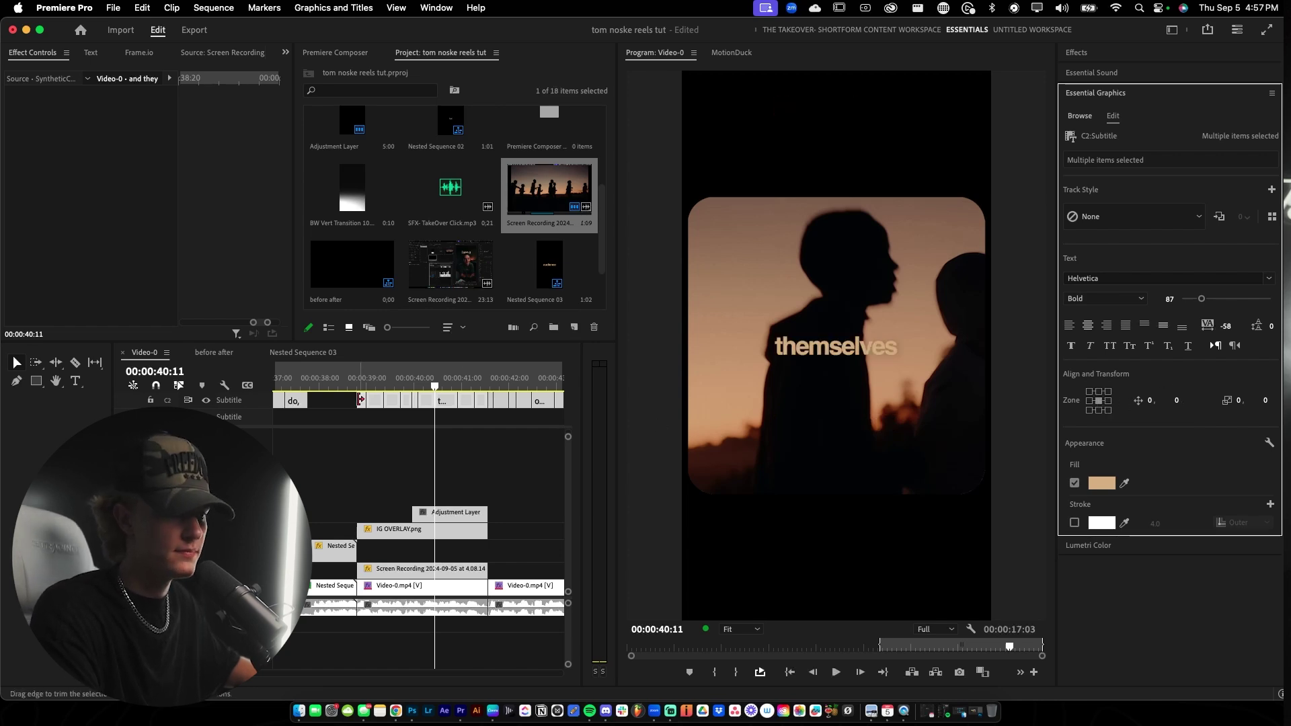
left_click(353, 388)
key("space")
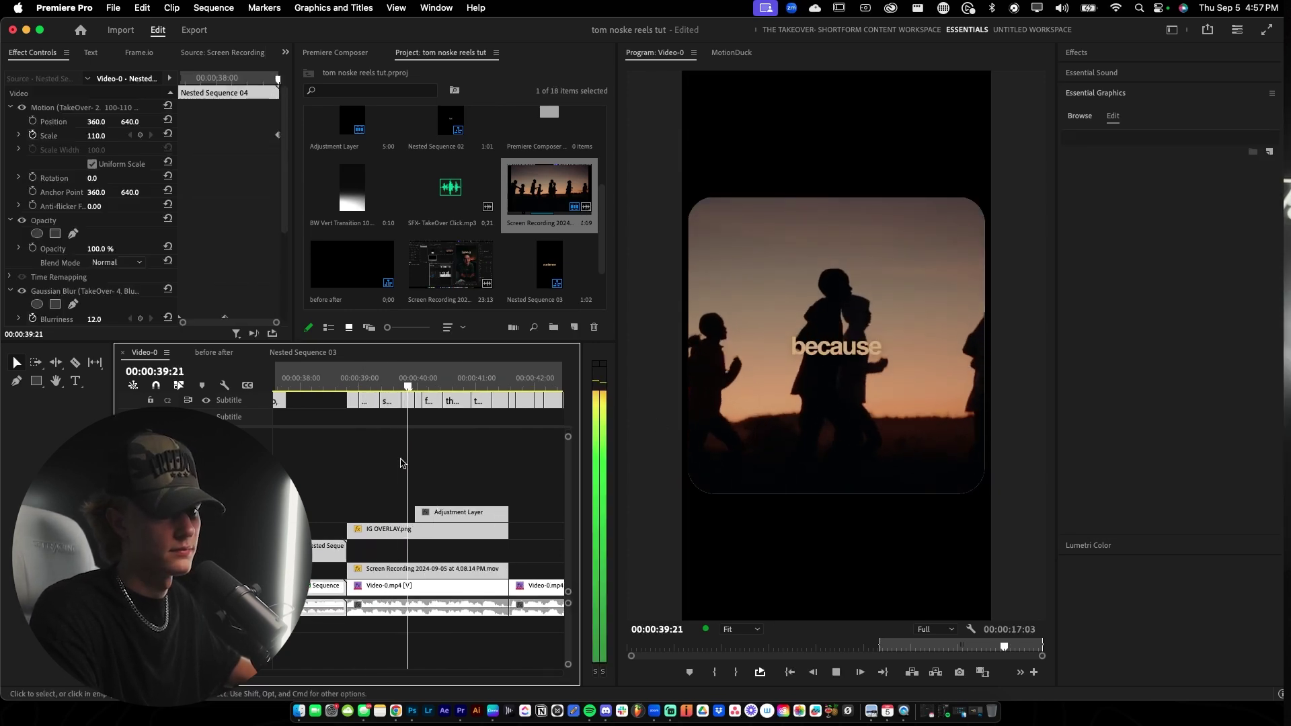
key("space")
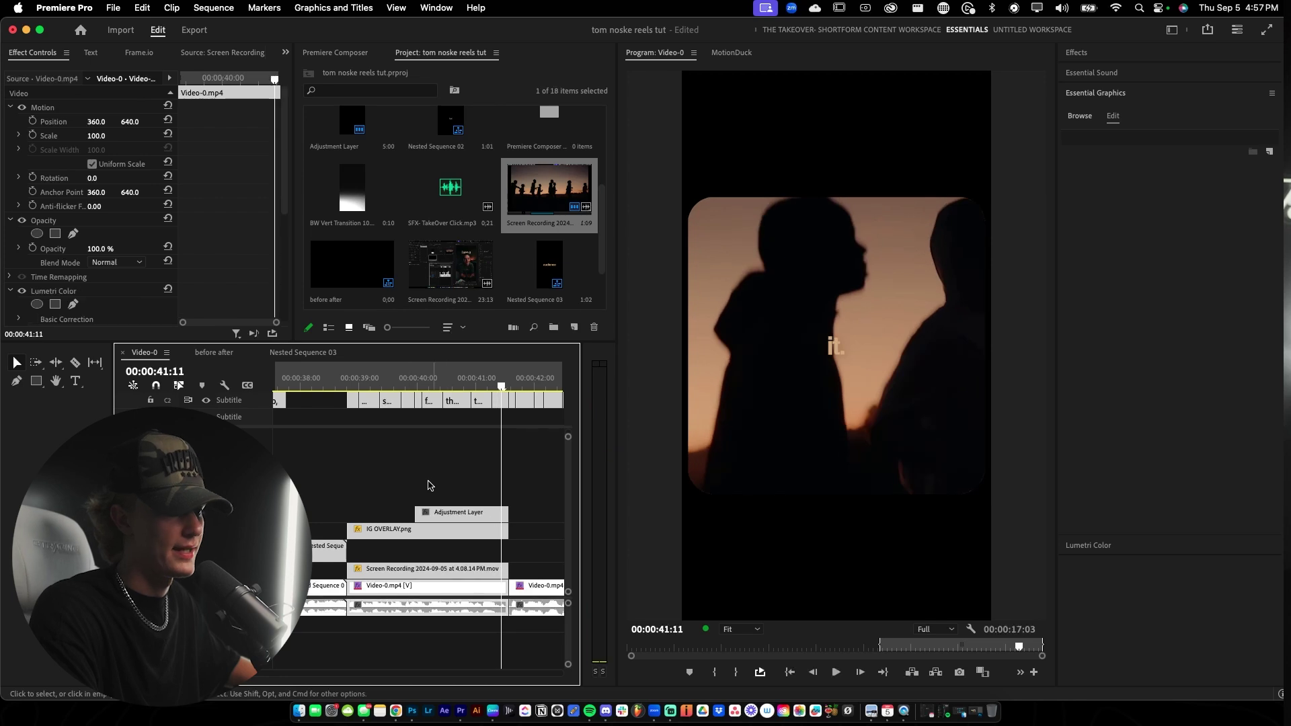
Trim the start of the adjustment layer to where the "force" caption begins.
key("=")
key("c")
key("v")
scroll(377, 486, "right", 3)
scroll(331, 485, "up", 2)
scroll(328, 484, "left", 1)
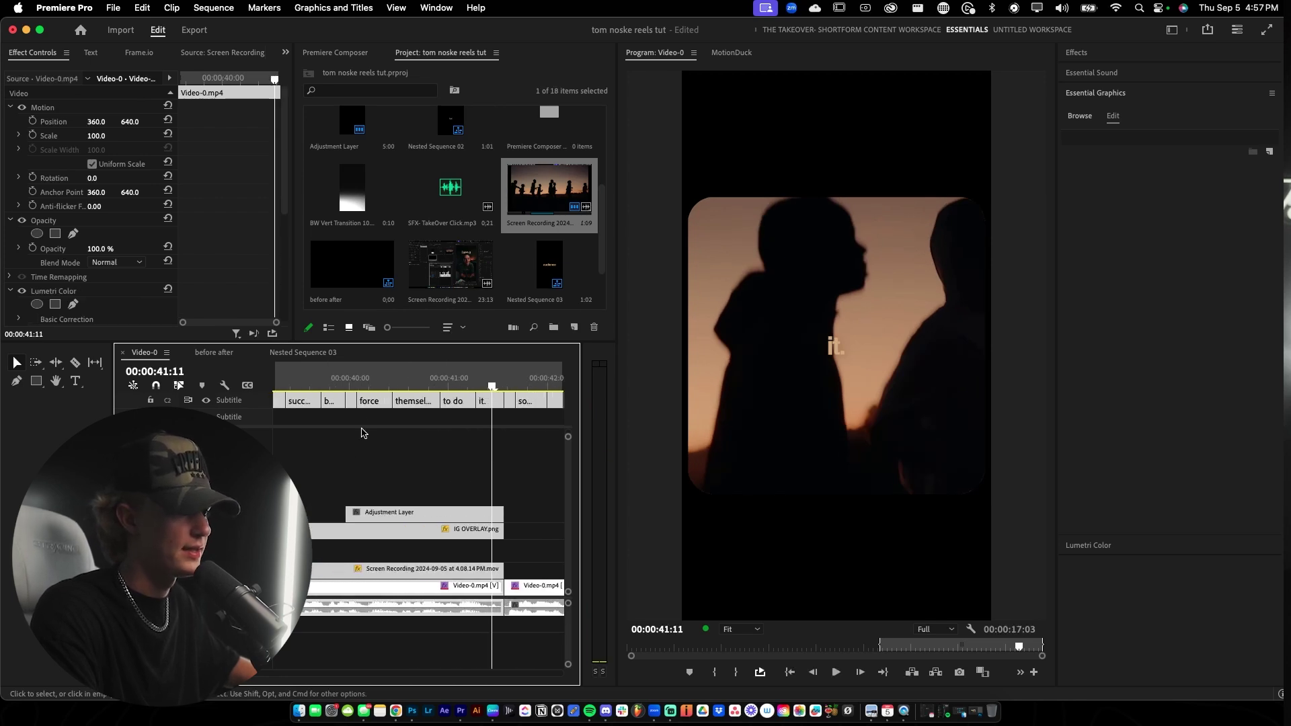
scroll(354, 445, "up", 3)
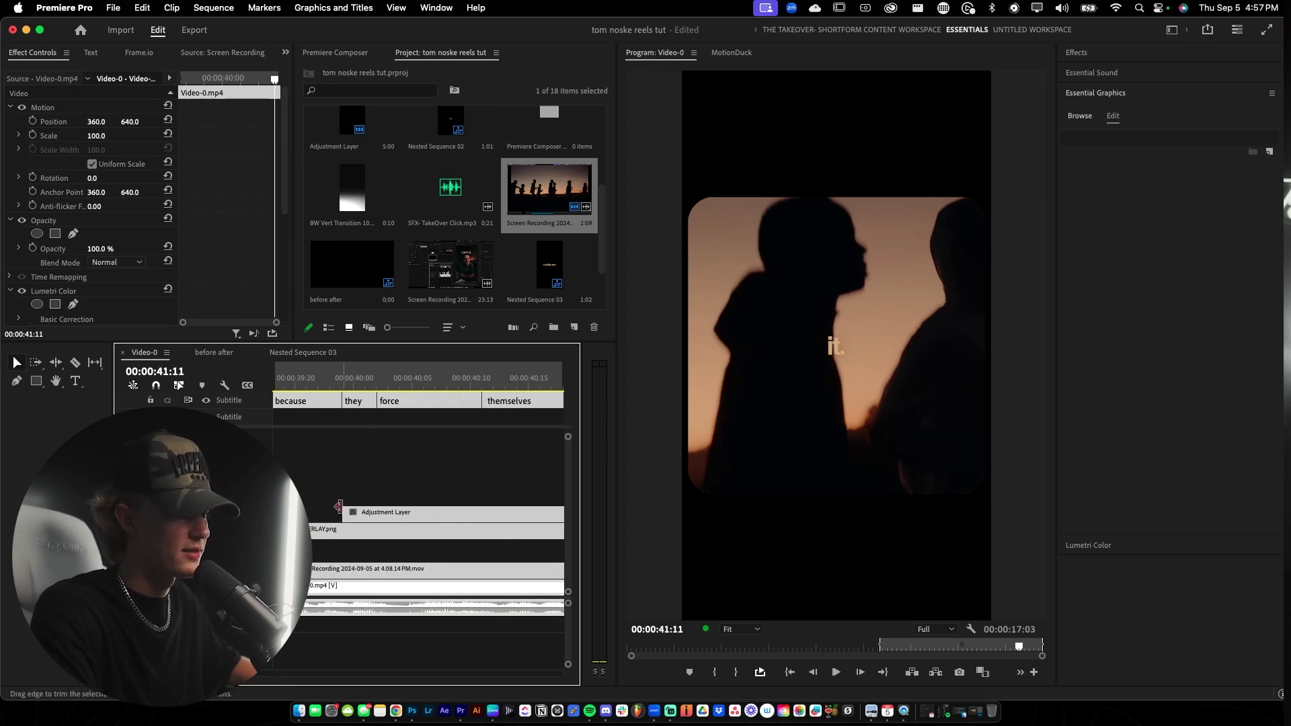
left_click_drag(343, 512, 378, 513)
left_click(389, 382)
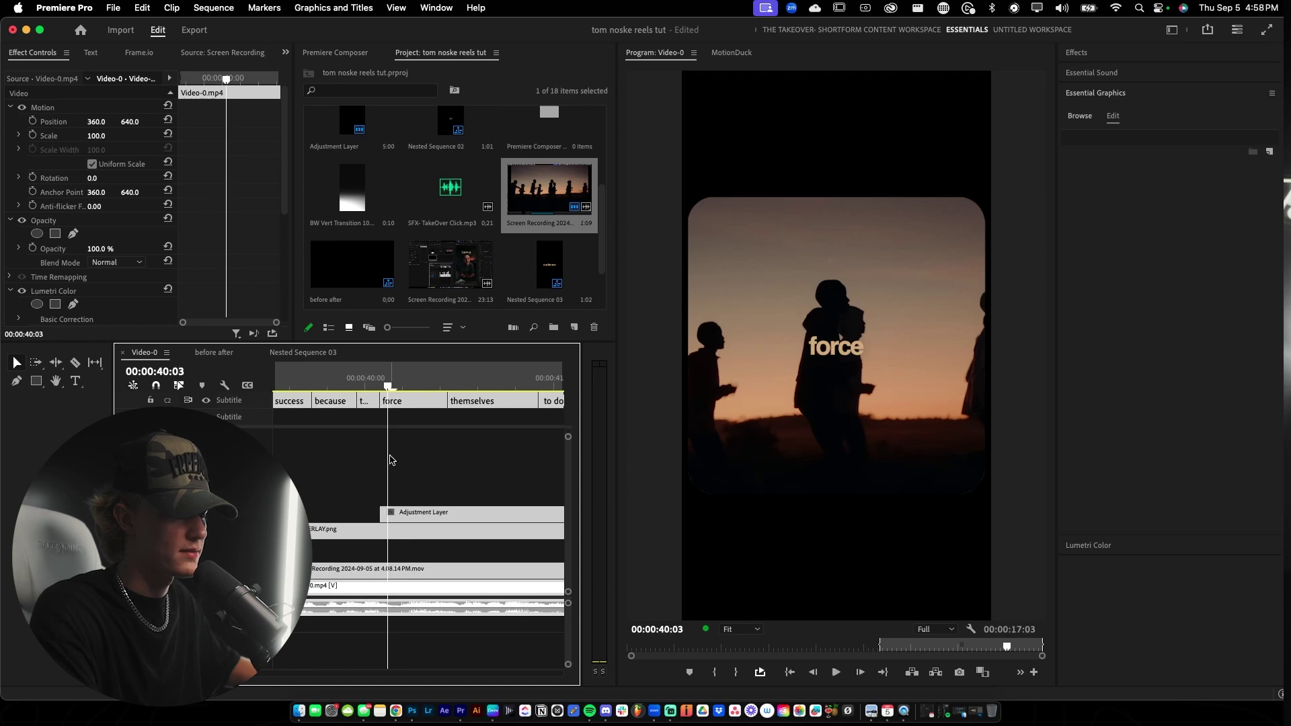
Upgrade the "force", "themselves", "to do" and "it." captions to graphics.
scroll(366, 443, "down", 4)
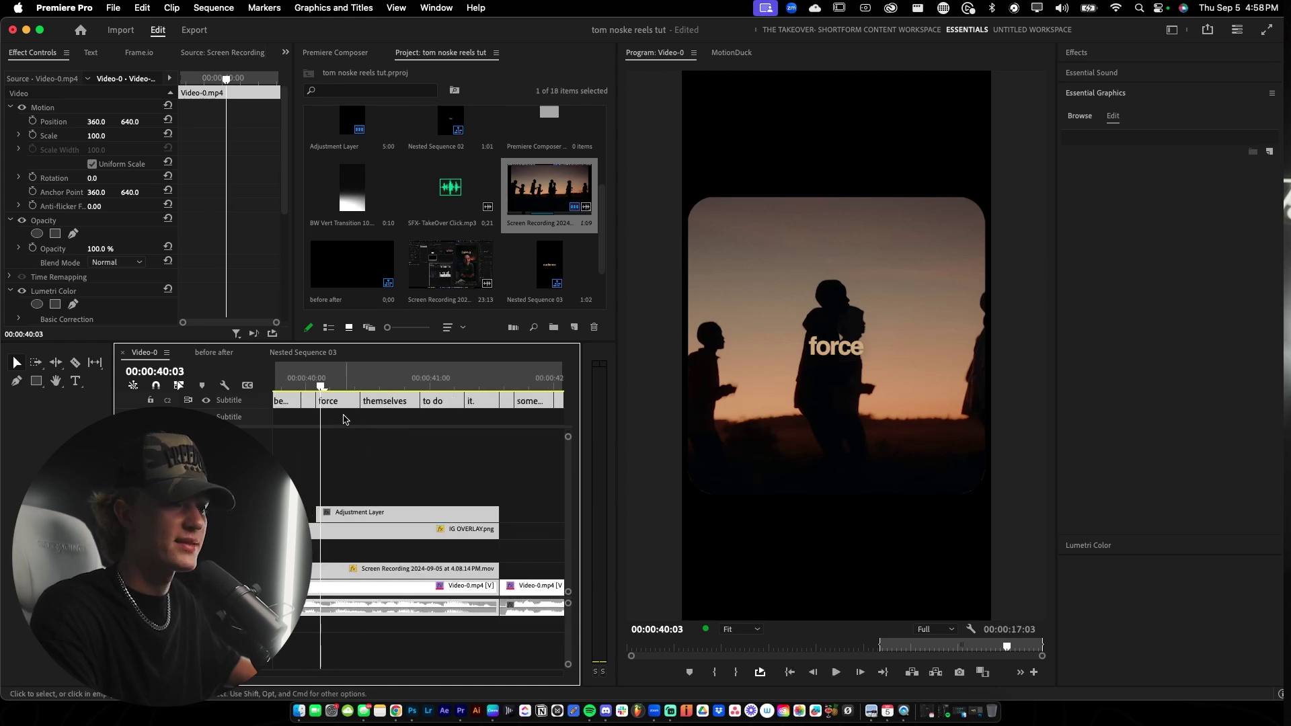
left_click_drag(338, 418, 490, 398)
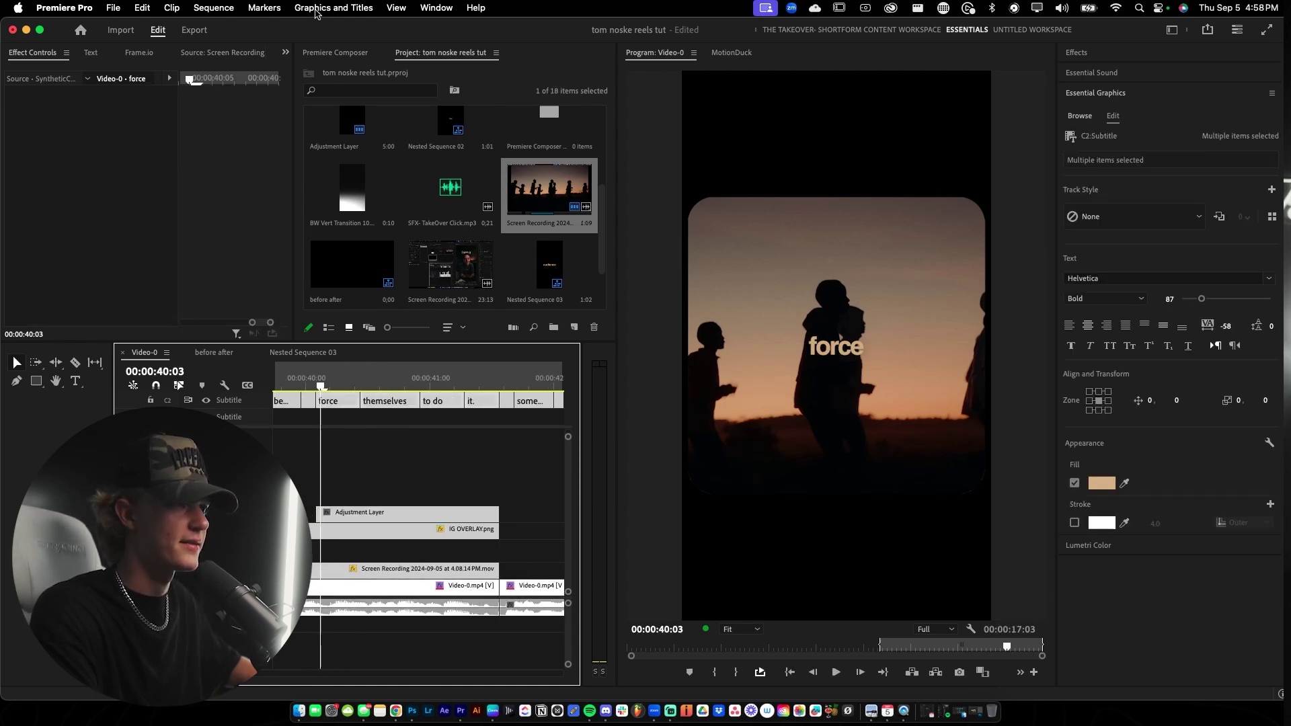
left_click(316, 7)
left_click(366, 198)
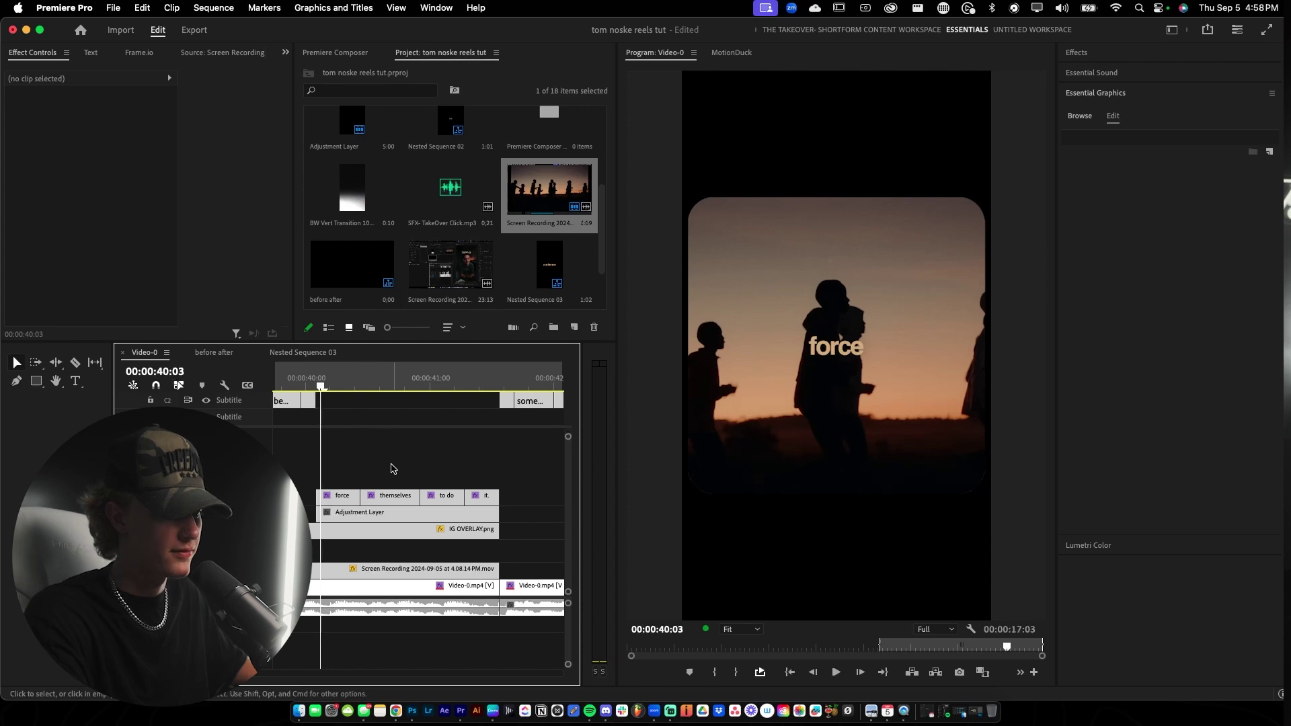
Delete the adjustment layer, stagger the four word graphics on separate tracks and extend them to the end of the B-roll.
left_click(380, 517)
key("Delete")
left_click_drag(350, 496, 374, 512)
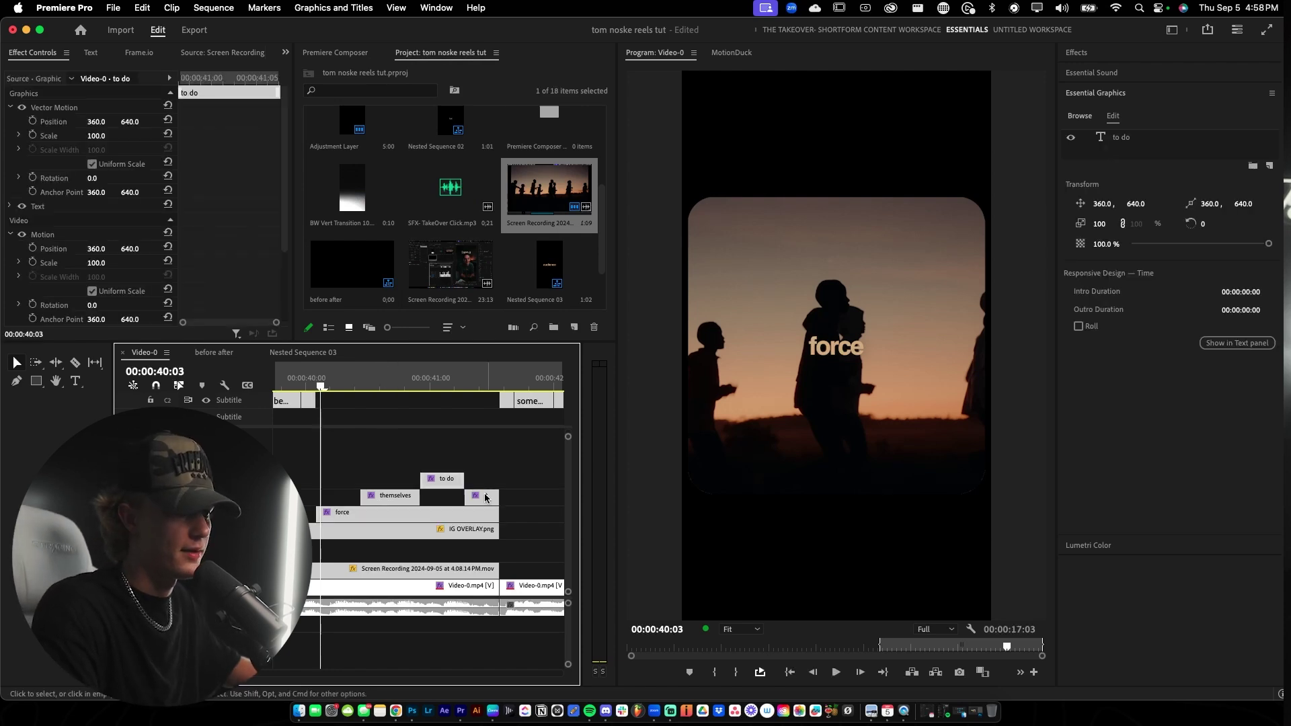
mouse_move(487, 496)
left_mouse_down()
mouse_move(486, 465)
mouse_move(497, 483)
left_mouse_up()
left_click_drag(419, 499, 495, 500)
key("d")
Stack the words vertically with Y positions of 677 for "themselves", 720 for "to do" and 765 for "it.".
left_click(488, 502)
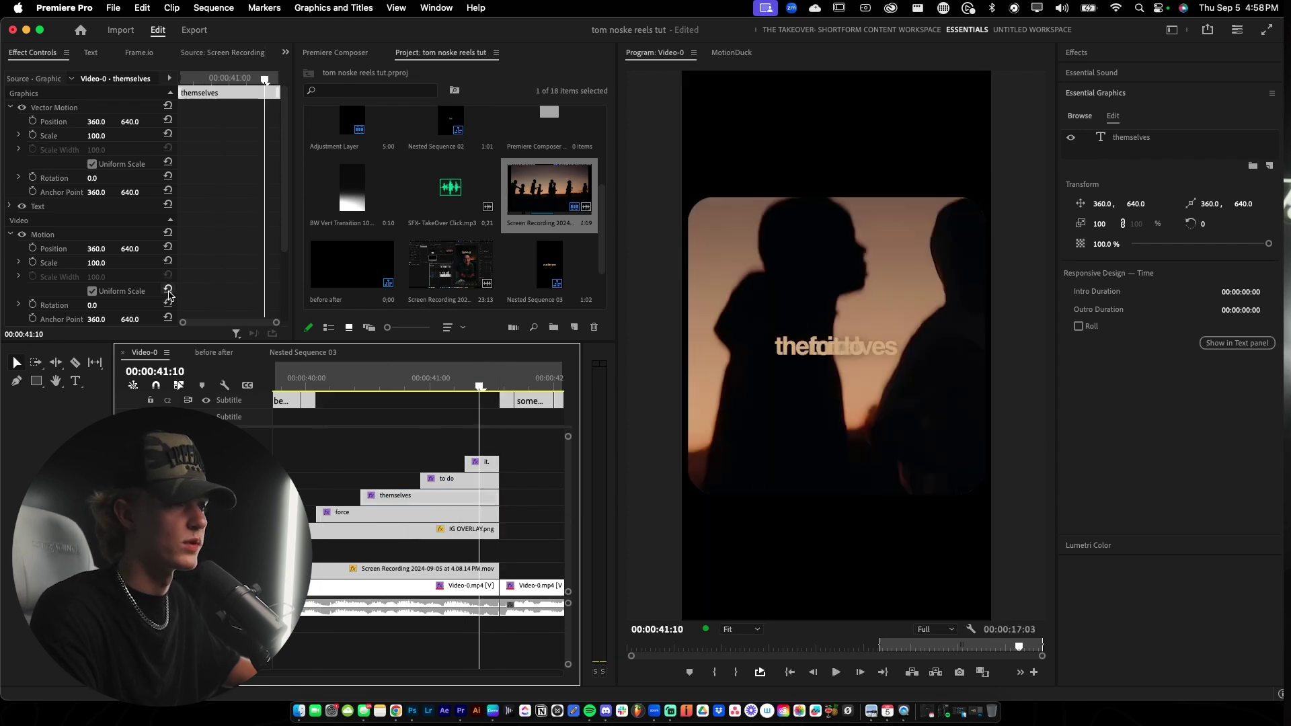
left_click_drag(132, 123, 161, 123)
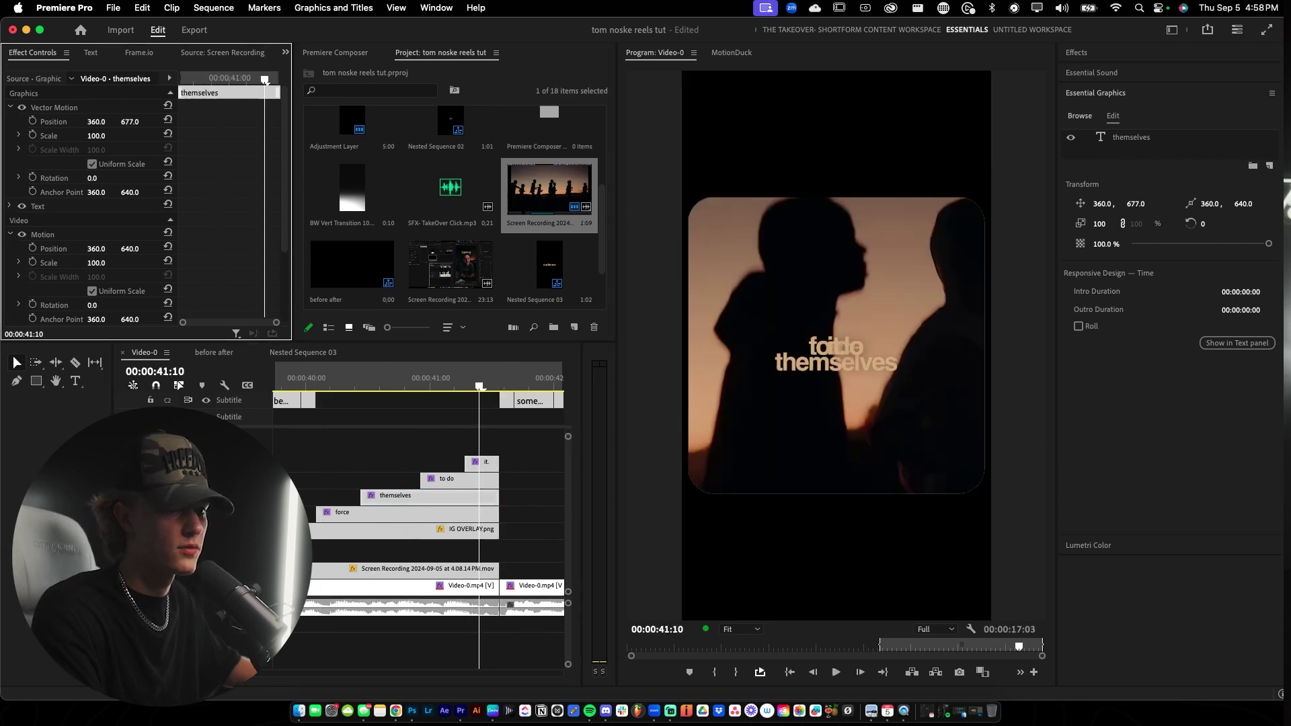
left_click(447, 479)
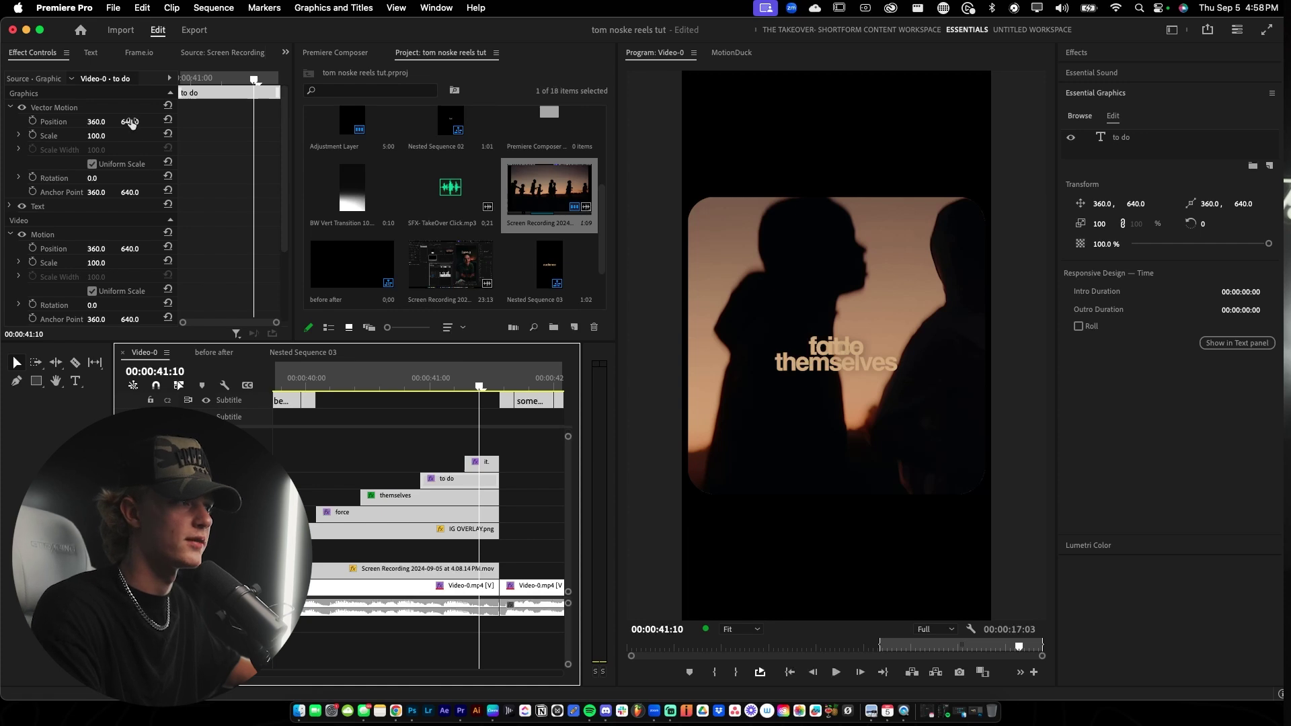
left_click_drag(130, 122, 158, 122)
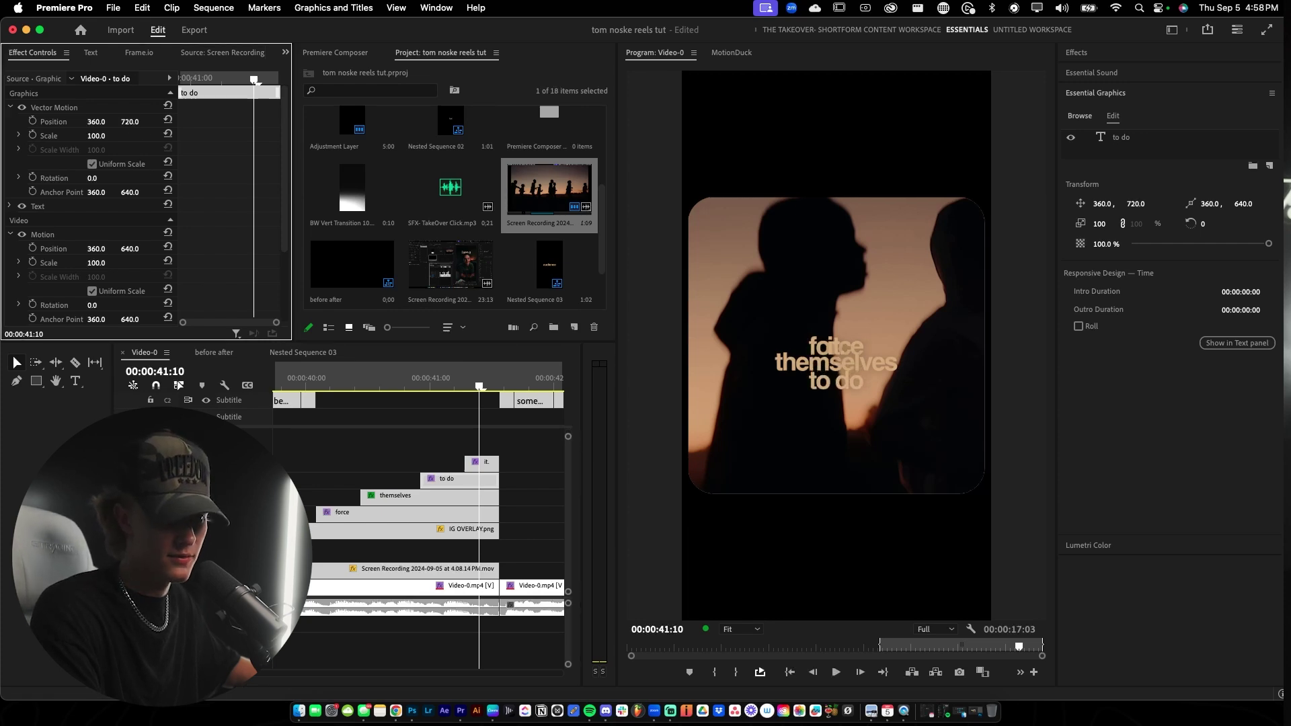
left_click(475, 465)
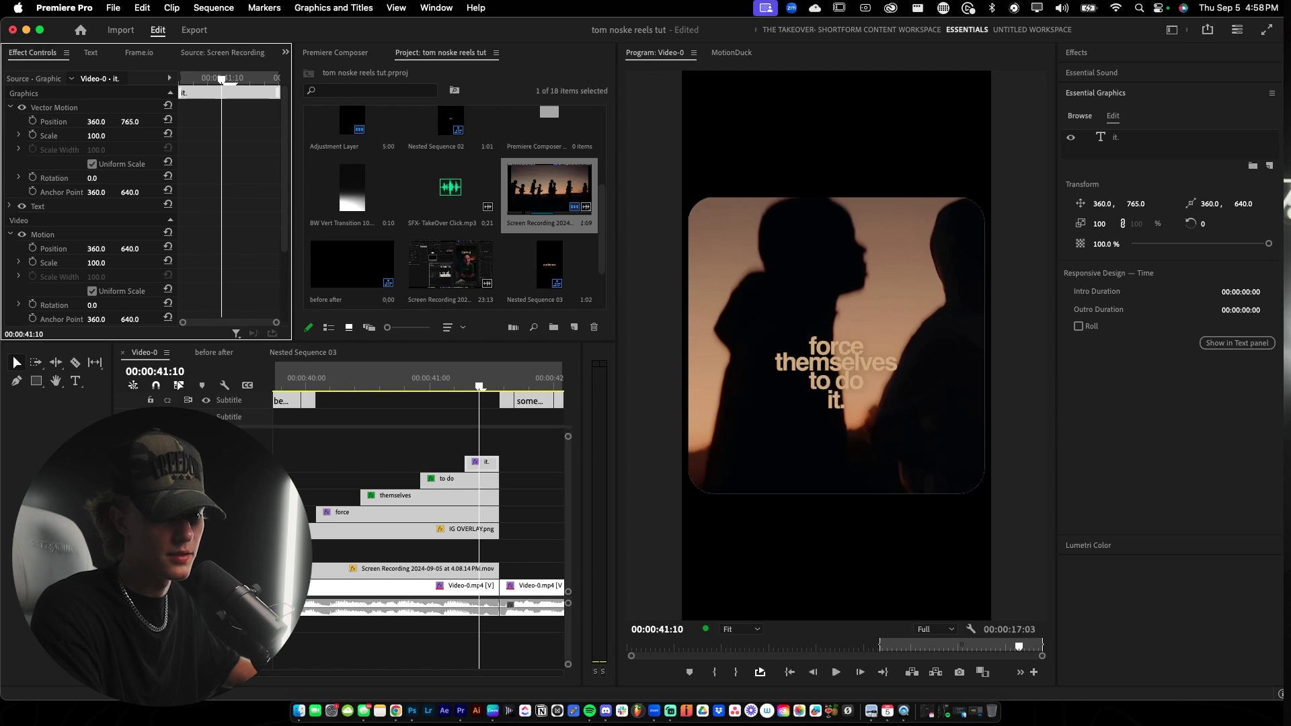
Left-align "force" and "to do" with "themselves" using X positions of 280 and 282.
scroll(489, 480, "down", 2)
scroll(500, 479, "down", 2)
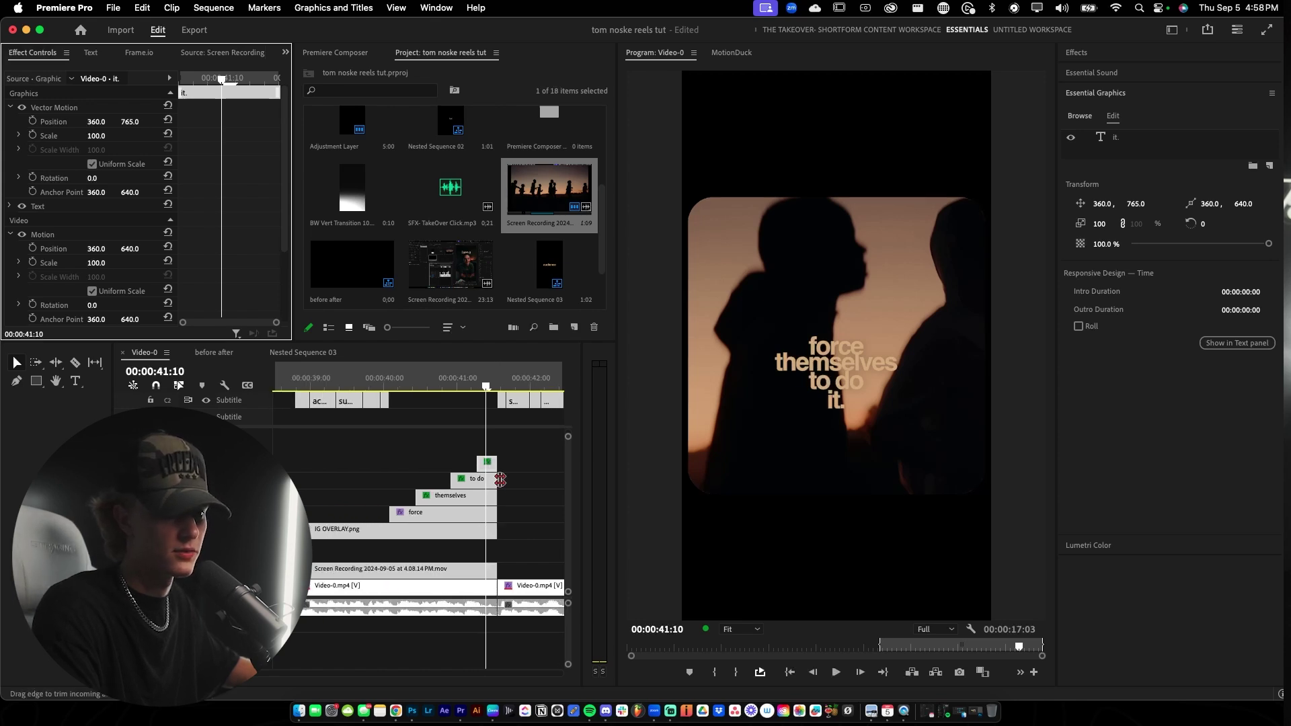
left_click(479, 514)
left_click(1132, 138)
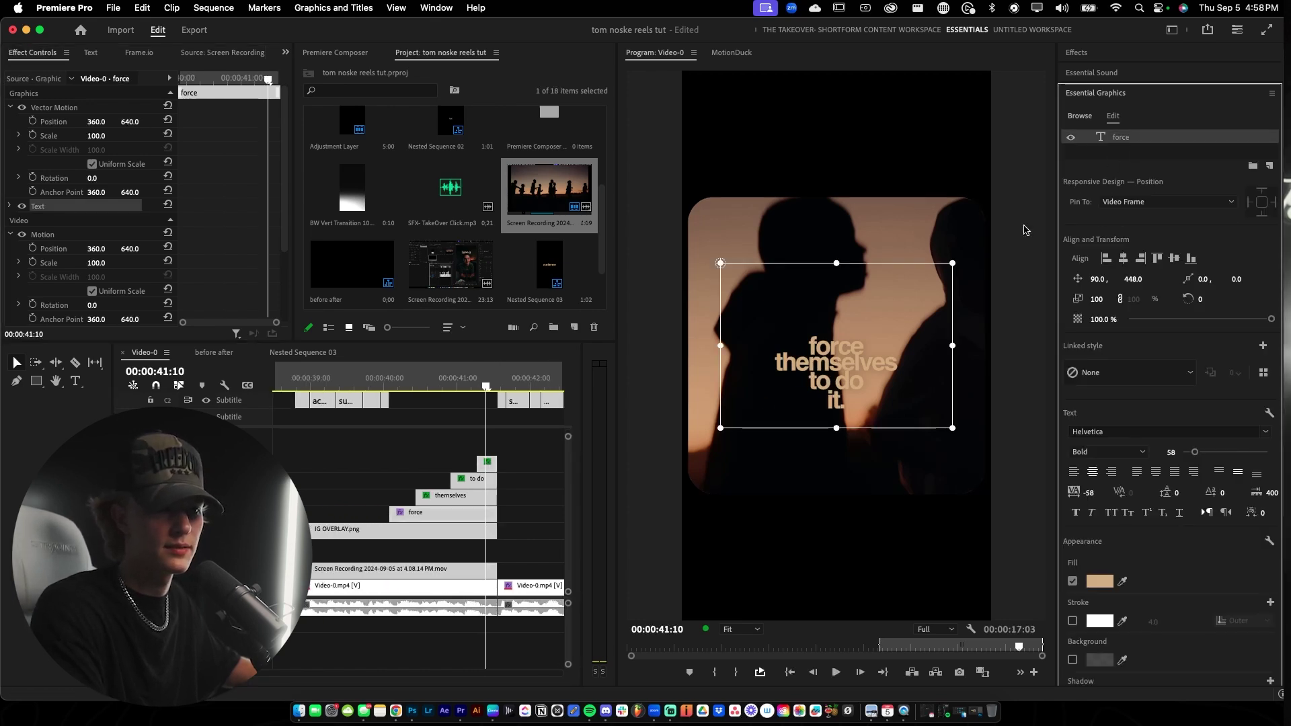
left_click(468, 499)
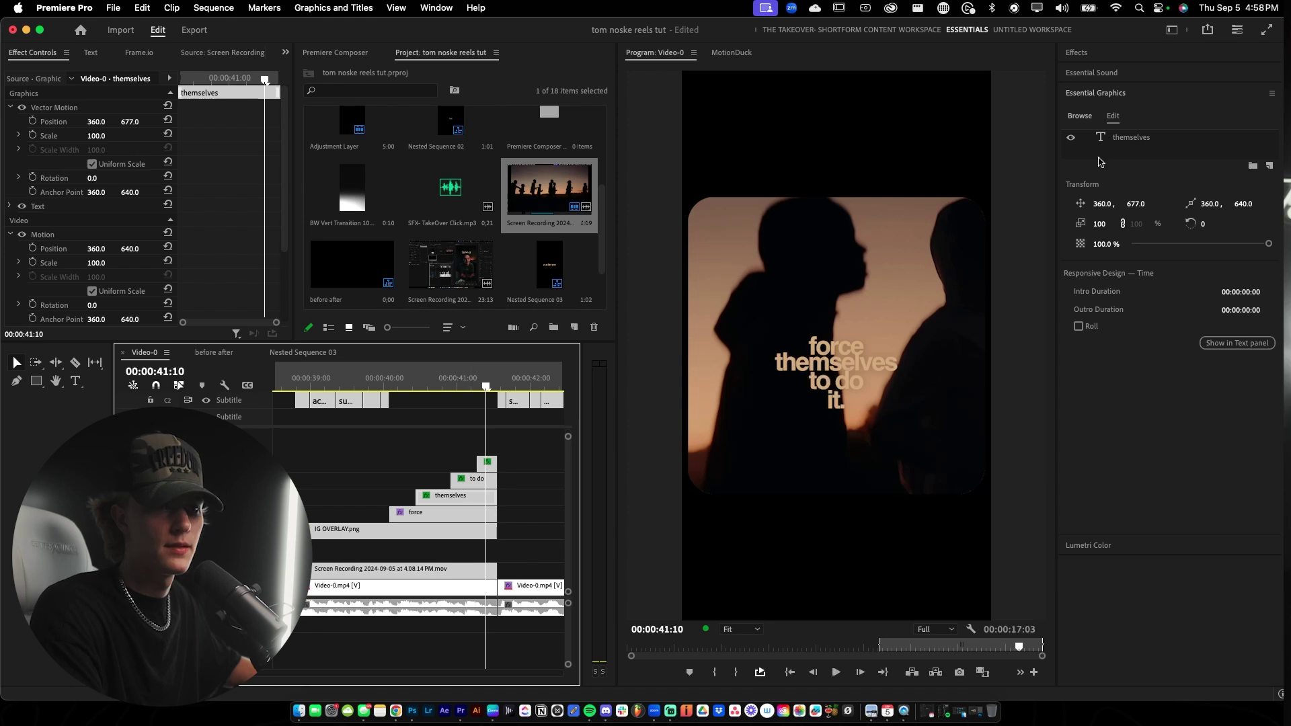
left_click(449, 514)
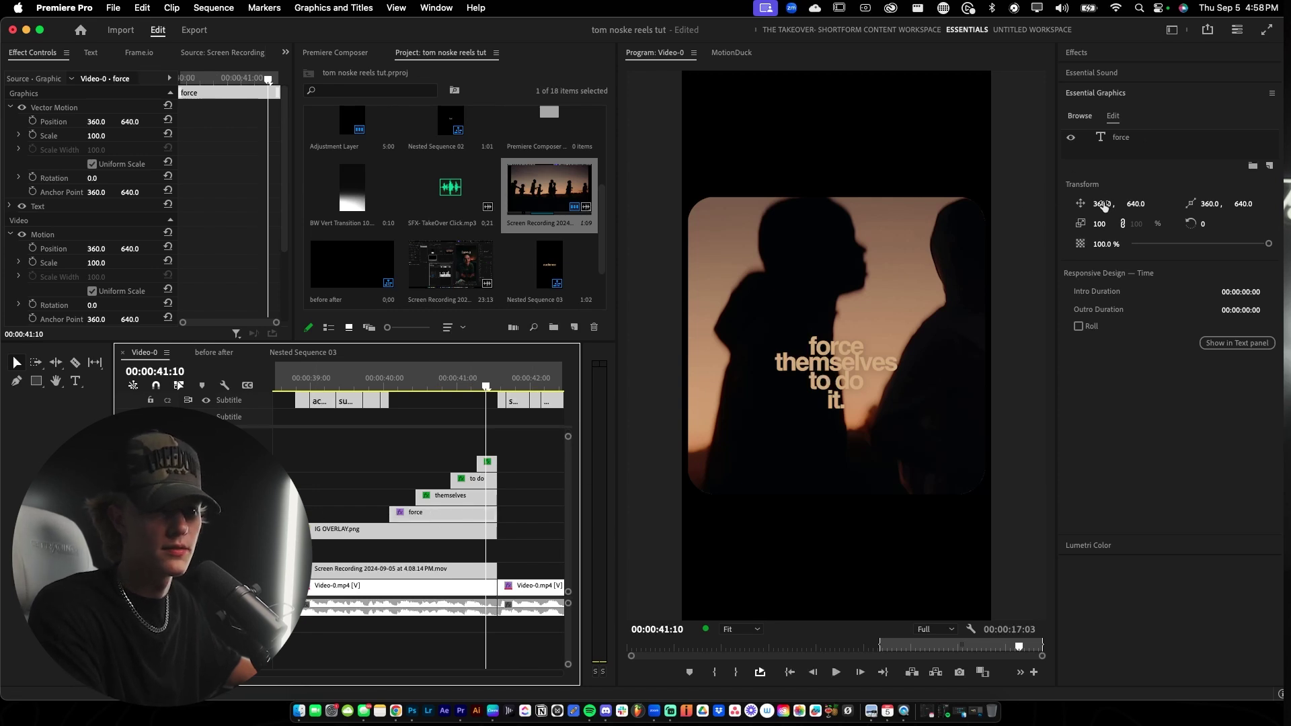
left_click_drag(1103, 204, 1042, 204)
left_click_drag(1103, 204, 1023, 204)
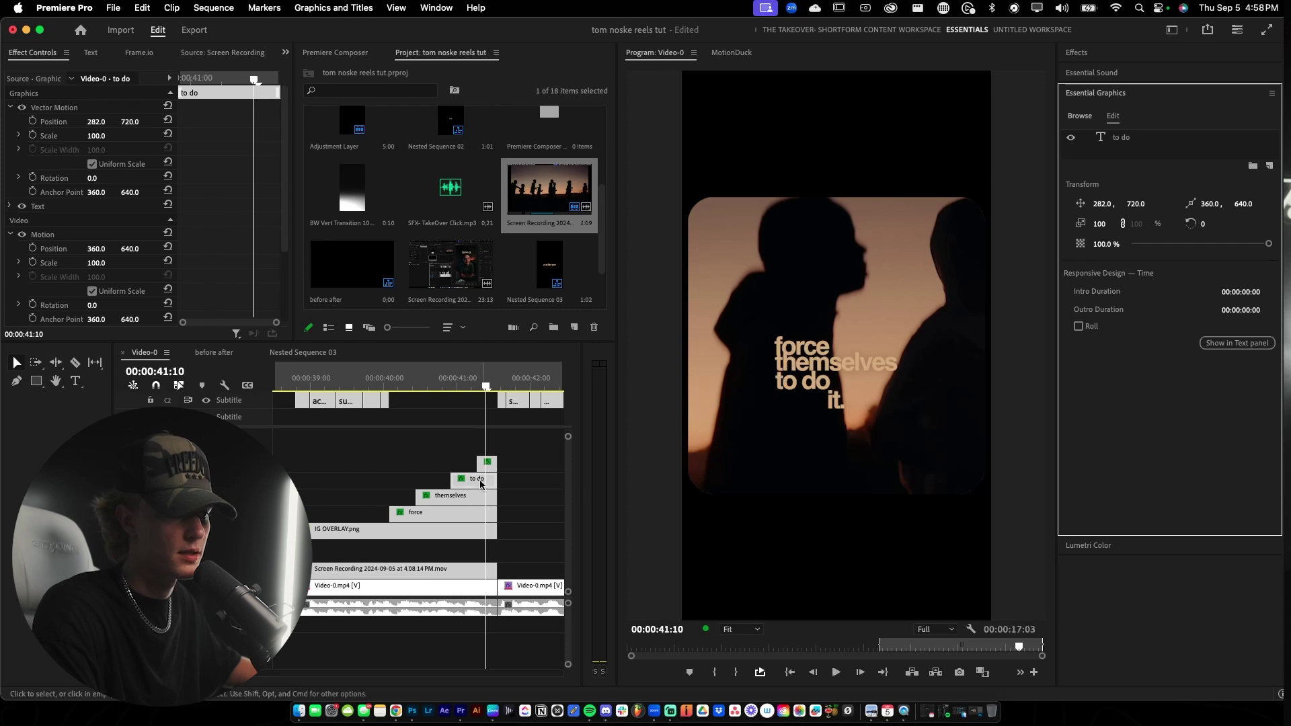
Enlarge the "it." text to font size 177 and shift it rightward beside "to do".
left_click(487, 462)
left_click(1116, 137)
left_click_drag(1197, 453, 1222, 456)
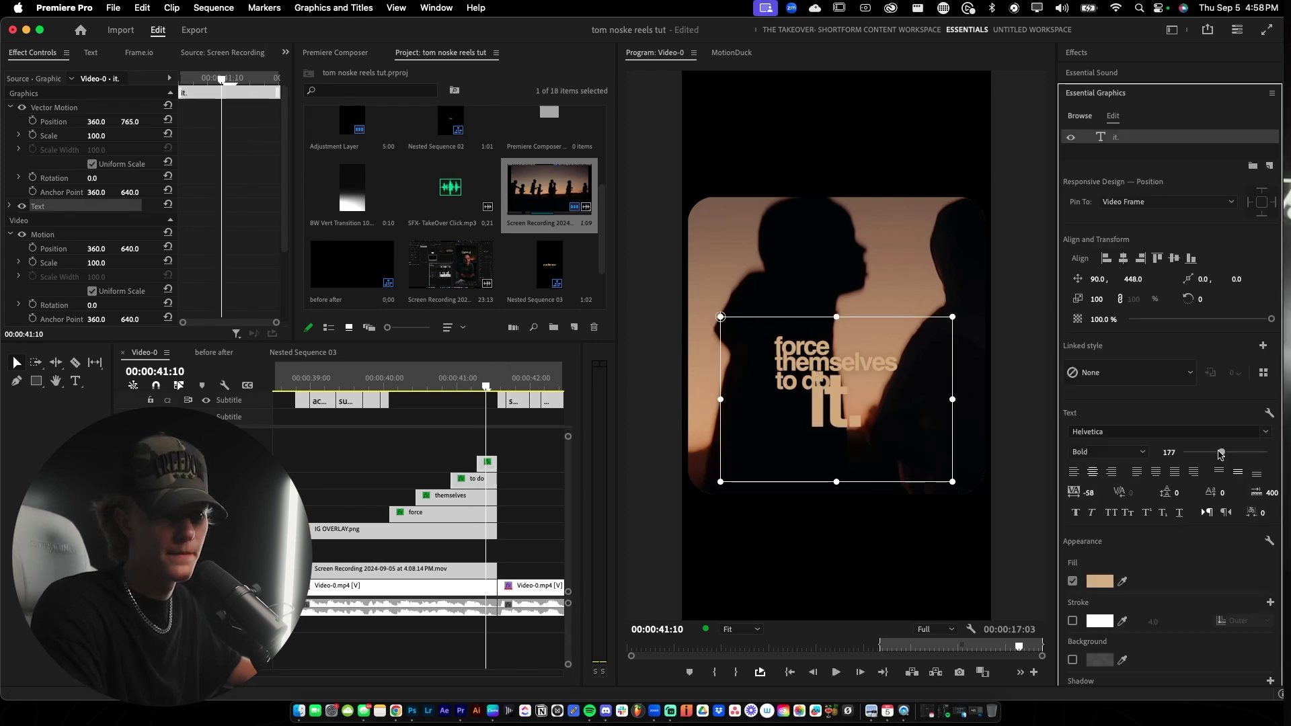
left_click_drag(1098, 279, 1135, 279)
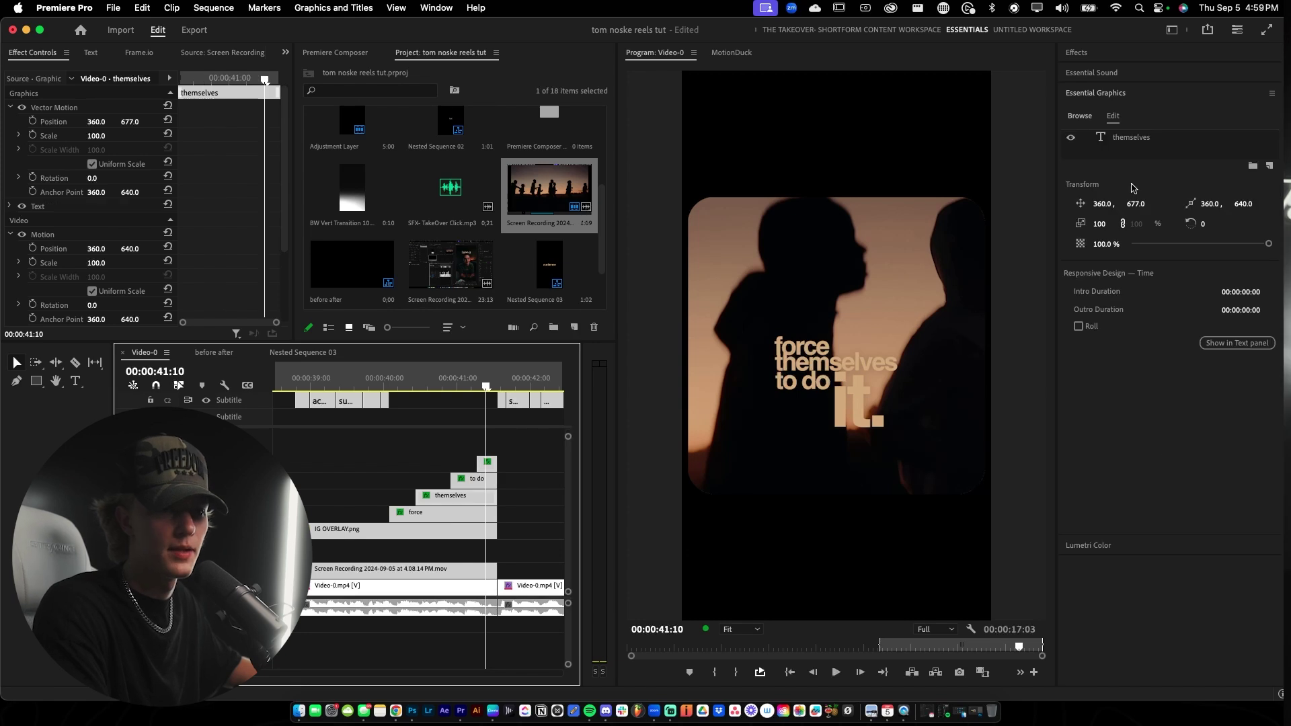
Enlarge the "force" text to font size 108 and position its text layer at 141, 430 above "themselves".
left_click(476, 513)
left_click(1119, 137)
left_click_drag(1099, 279, 1204, 279)
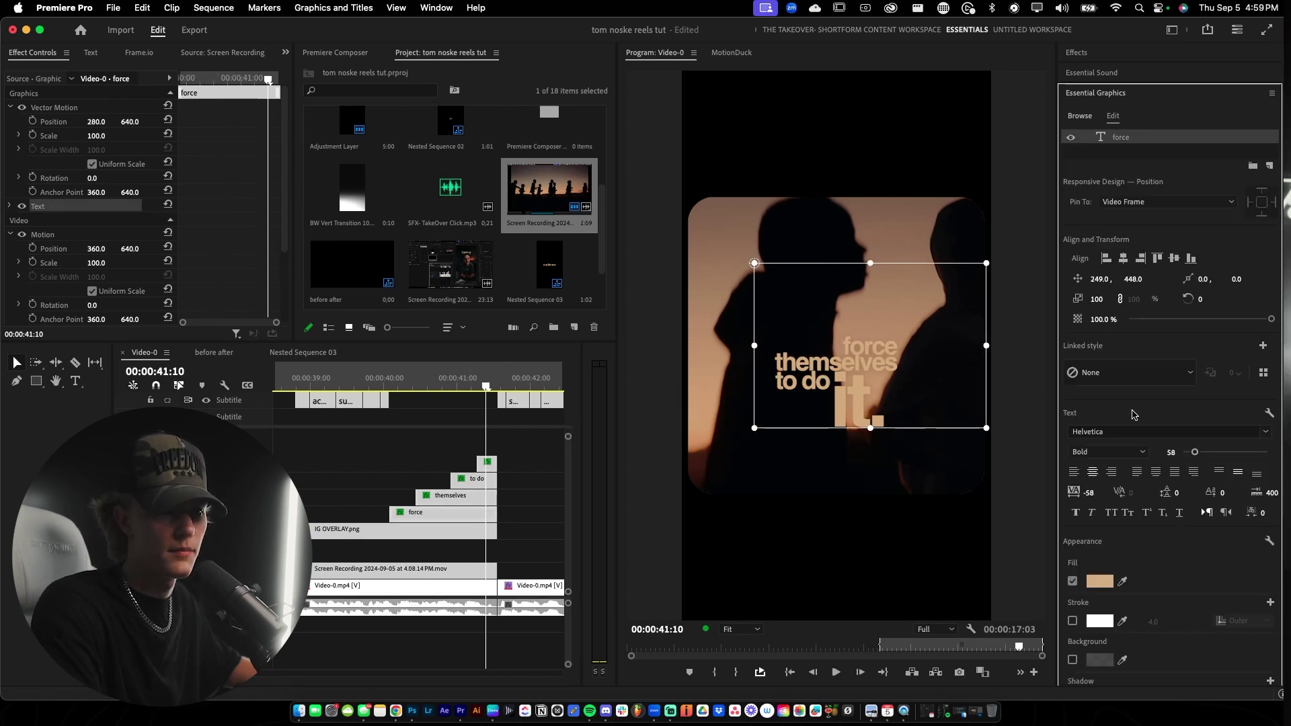
left_click_drag(1199, 456, 1206, 453)
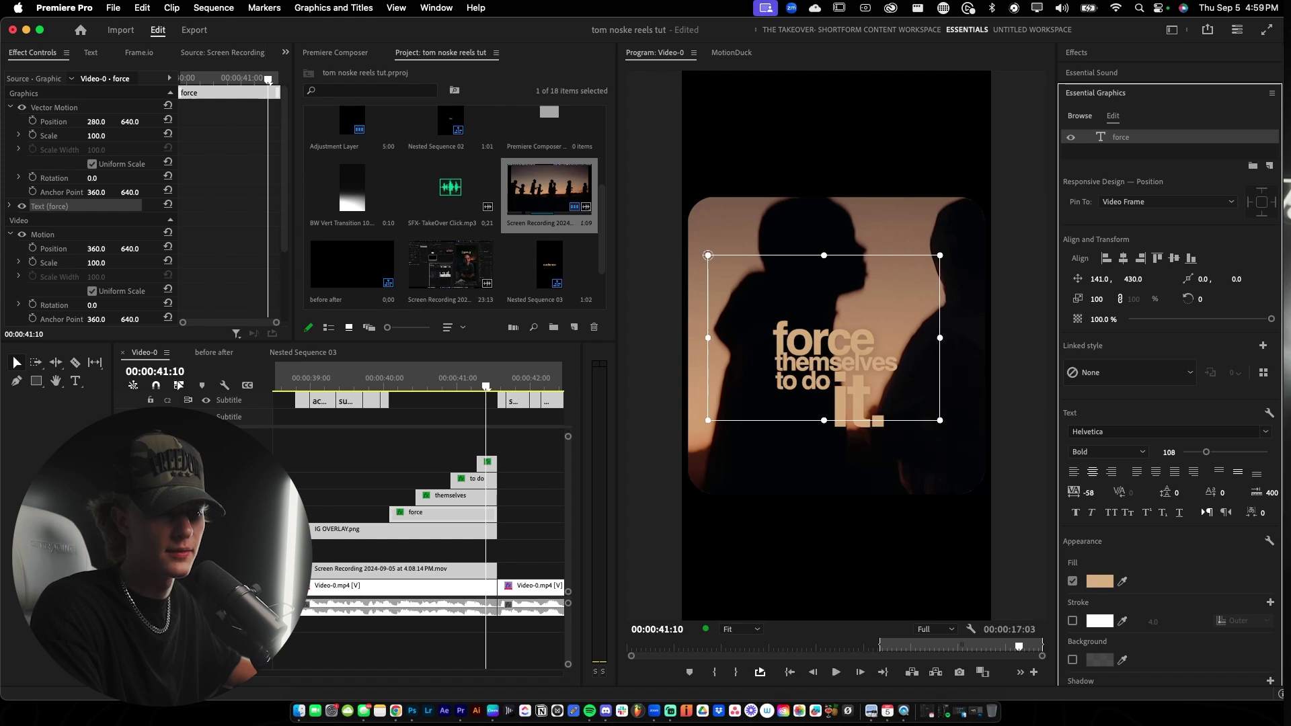
left_click(463, 512)
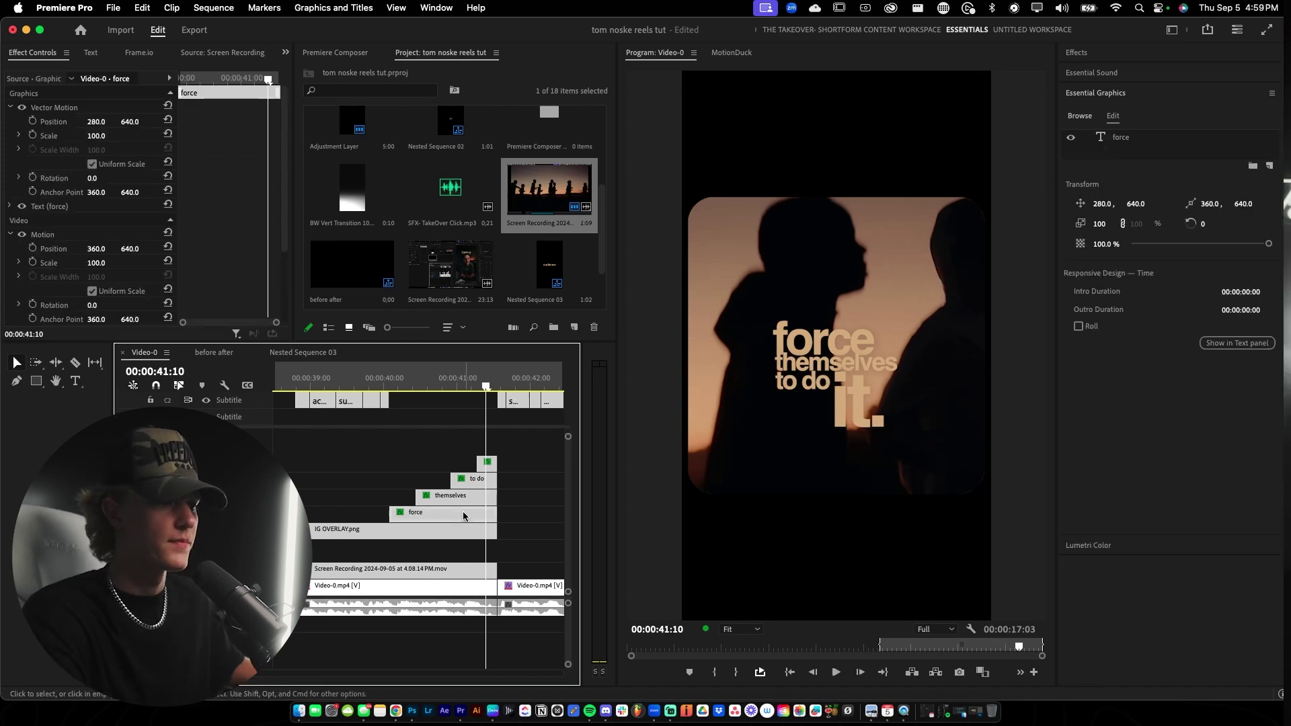
Set the "themselves" text shadow to 66% opacity, 0° angle, 8.7 distance, 12.5 size and 124 blur.
left_click(478, 500)
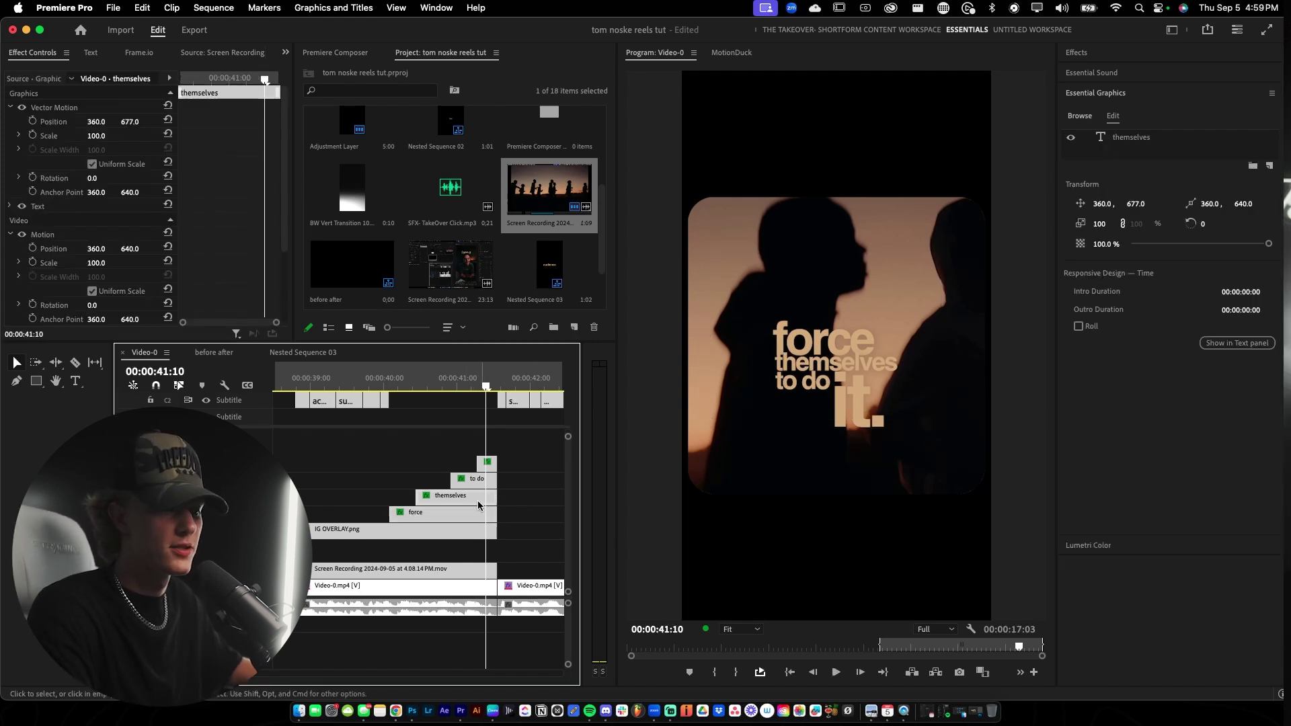
left_click(1141, 142)
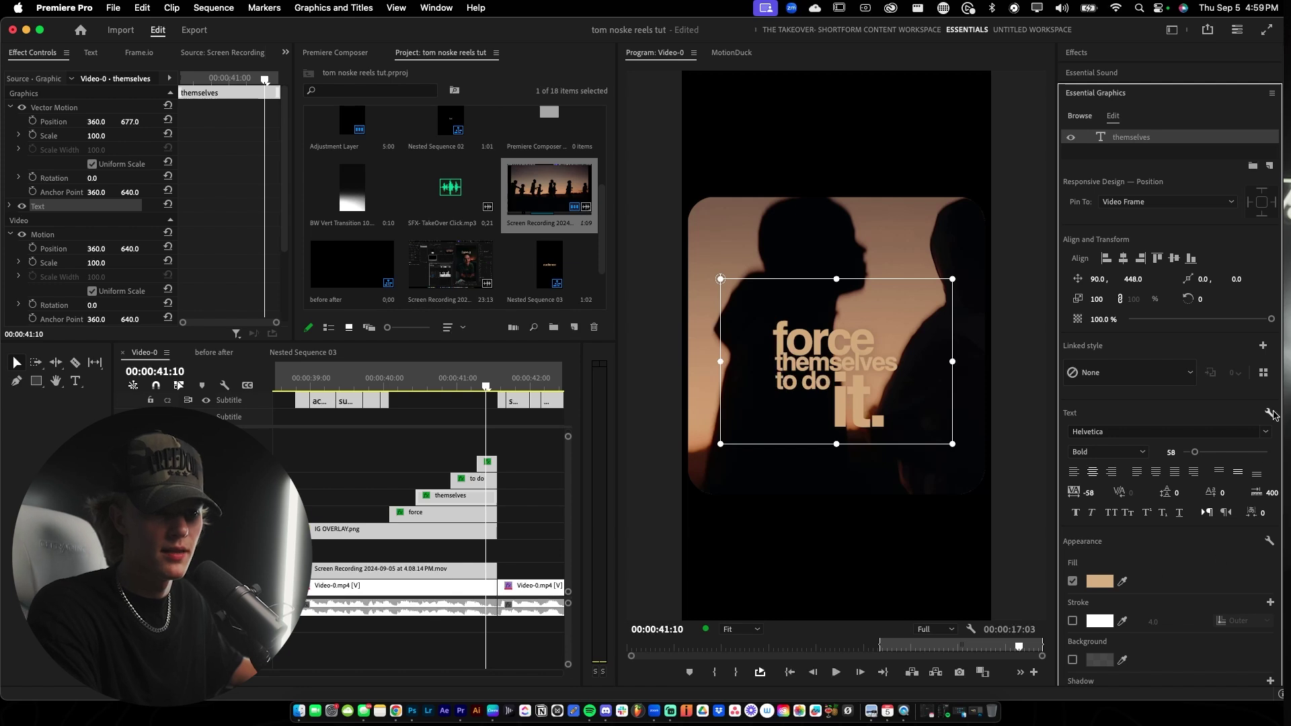
scroll(1232, 580, "down", 5)
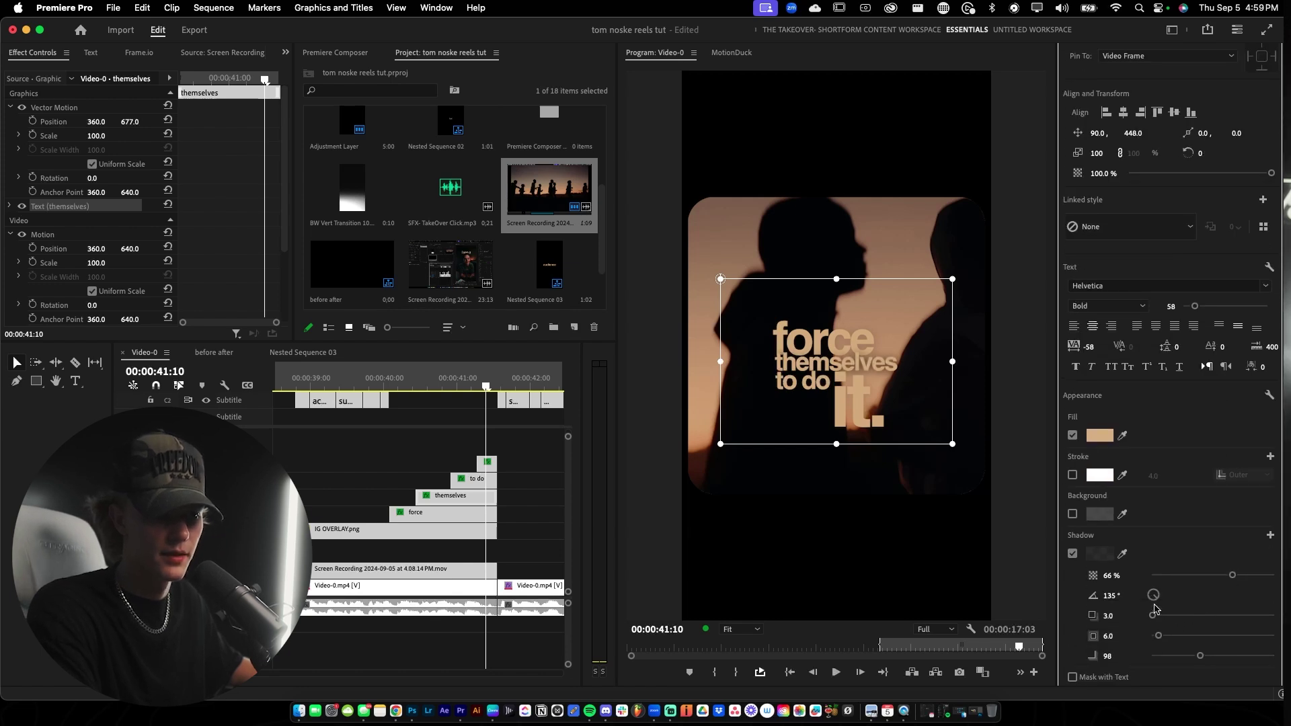
left_click_drag(1154, 617, 1157, 616)
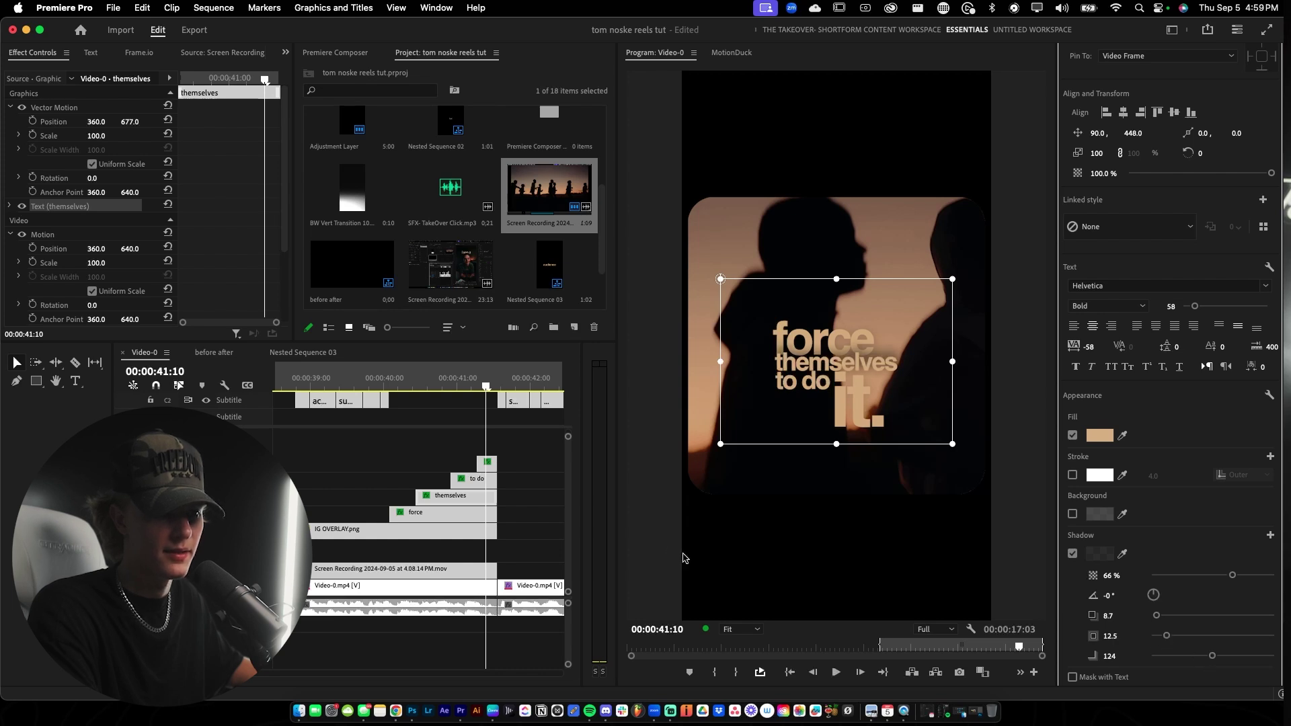
Strengthen the "it." text shadow with 82% opacity, -3° angle and 10.9 distance.
left_click(479, 480)
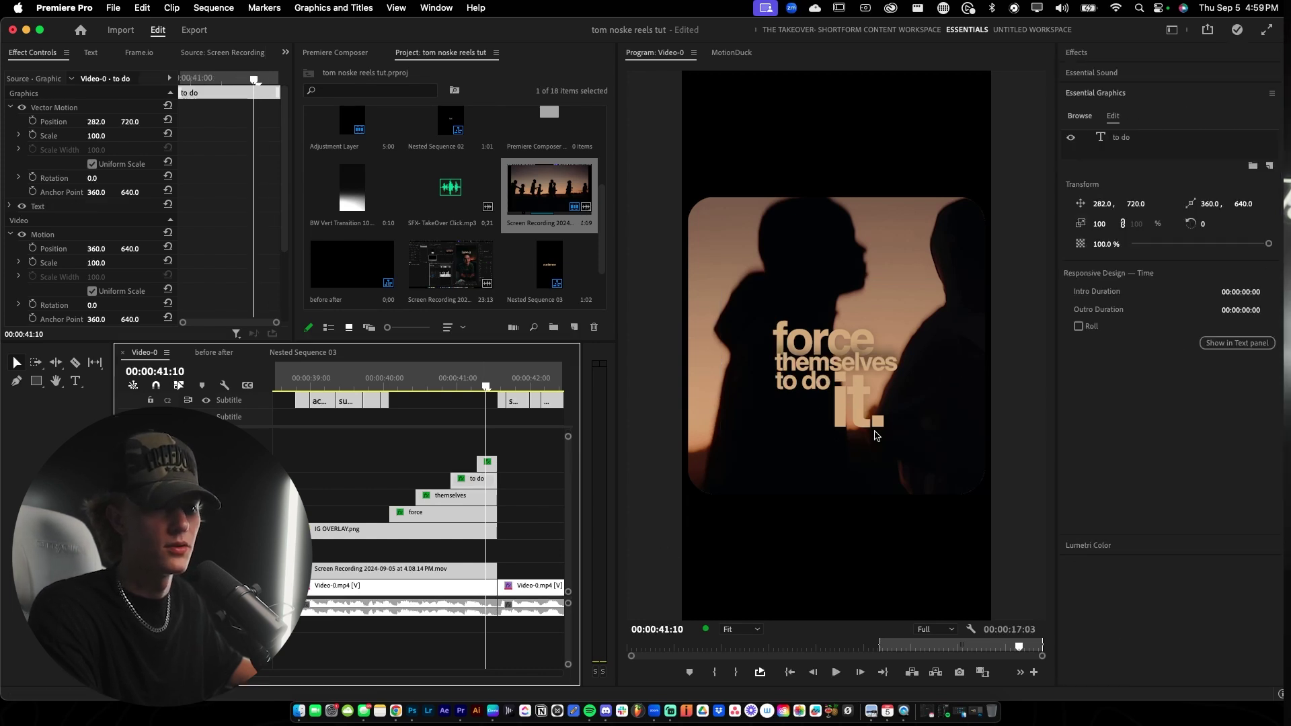
left_click(487, 463)
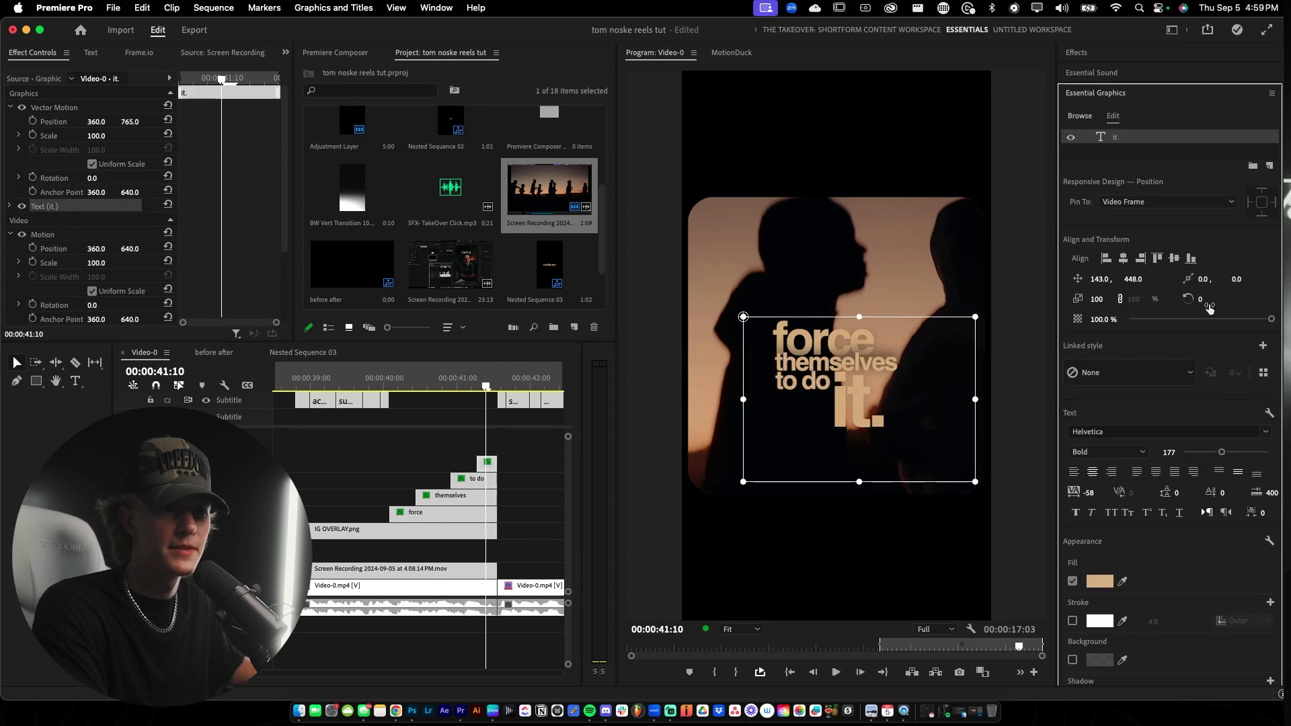
scroll(1170, 580, "down", 1)
scroll(1170, 471, "down", 8)
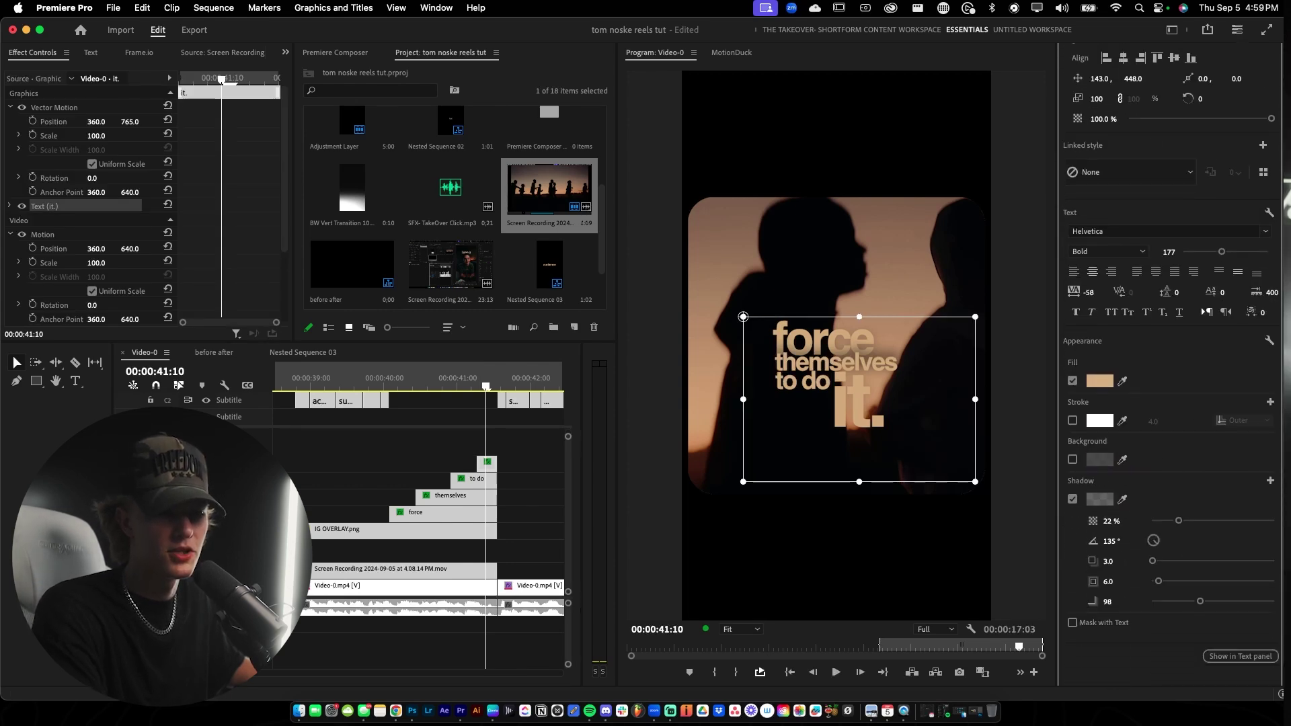
left_click_drag(1176, 495, 1251, 494)
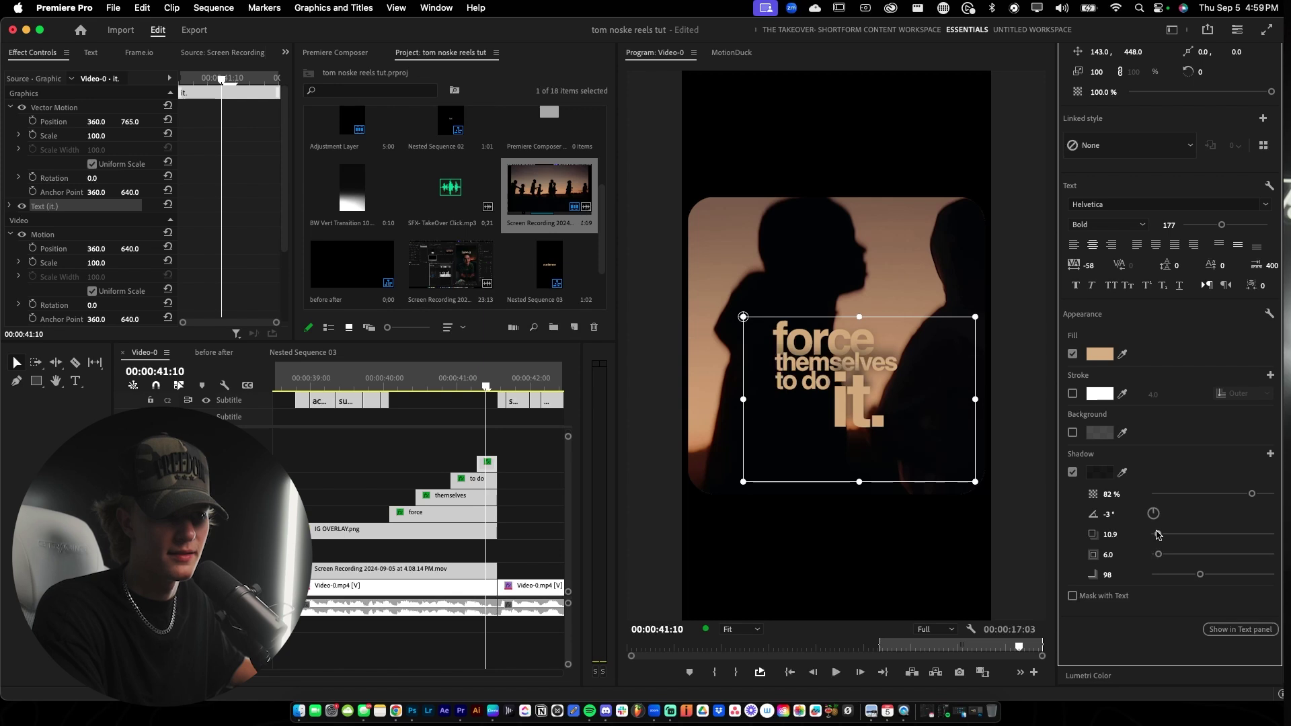
left_click(547, 541)
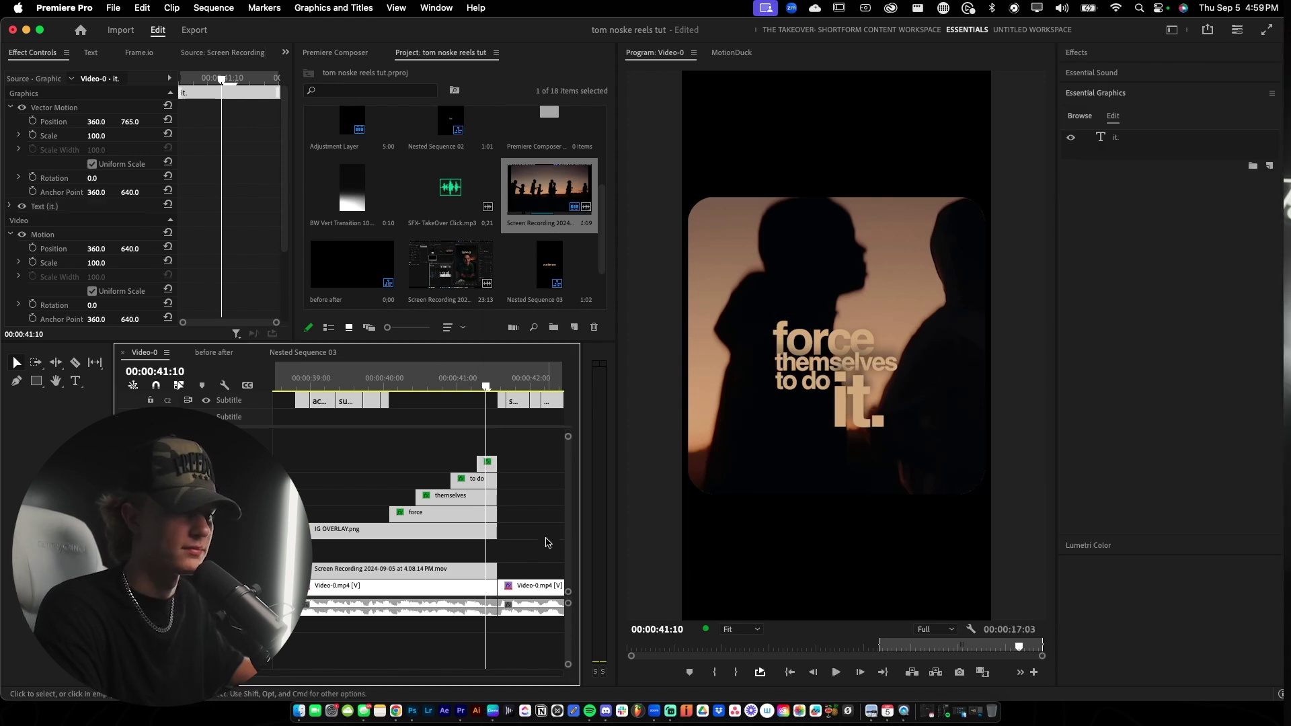
Extend the start of the "it." text clip slightly earlier and play back the phrase to check its timing.
left_click(355, 379)
key("space")
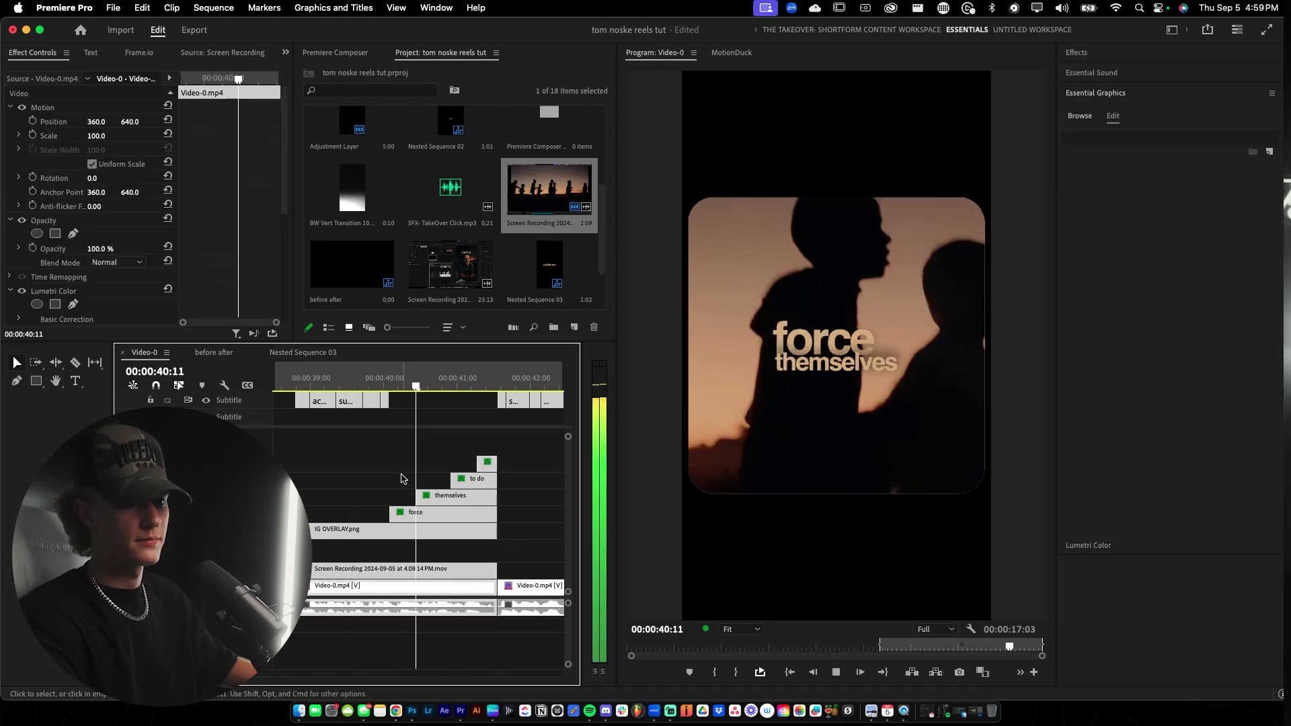
key("space")
scroll(471, 485, "up", 4)
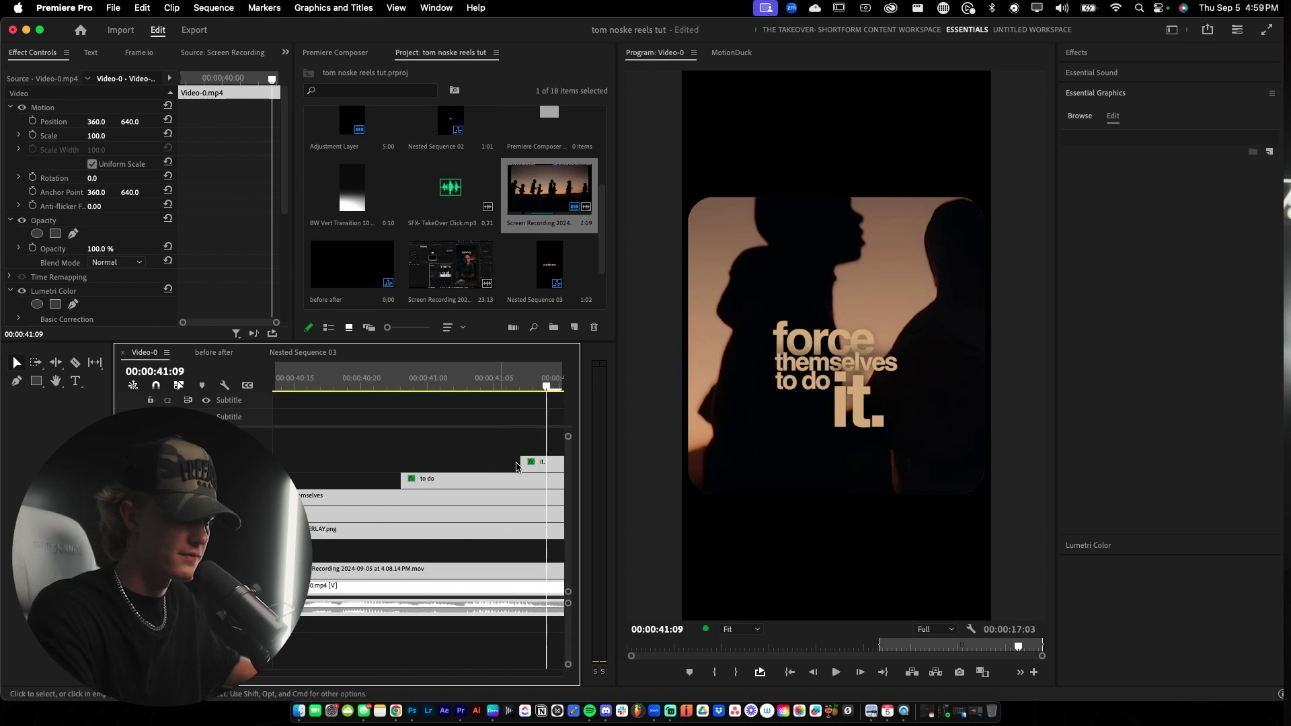
left_click_drag(518, 462, 483, 462)
scroll(485, 464, "down", 4)
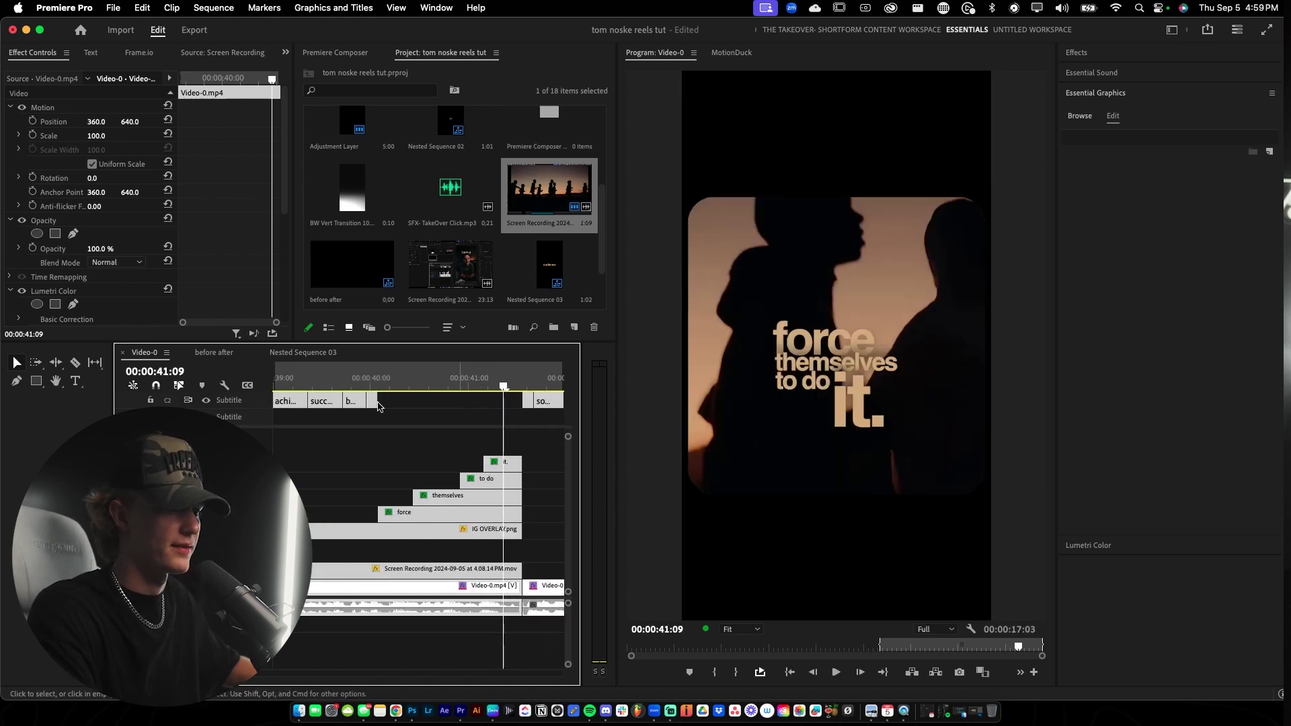
left_click(333, 380)
key("space")
scroll(425, 488, "down", 3)
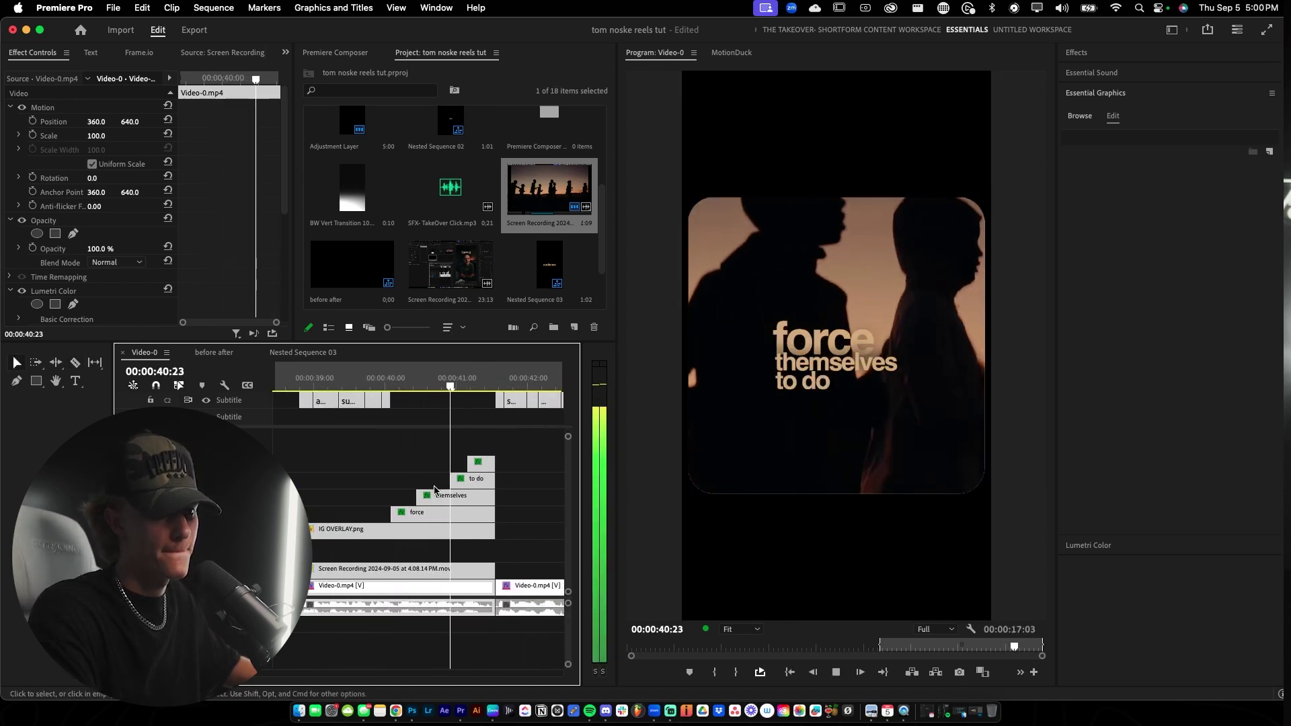
key("space")
Nest the "force", "themselves", "to do" and "it." text clips together into a single sequence.
left_click_drag(403, 453, 487, 514)
right_click(467, 516)
left_click(421, 516)
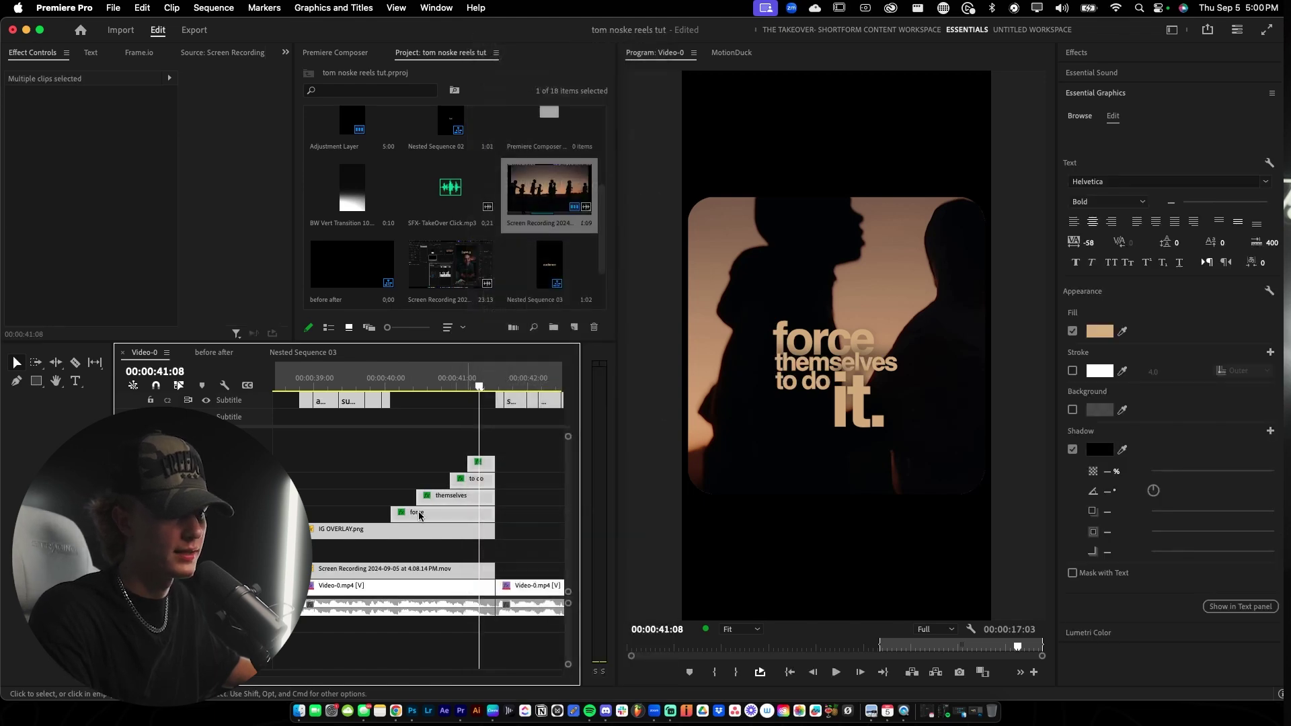
left_click_drag(523, 451, 464, 516)
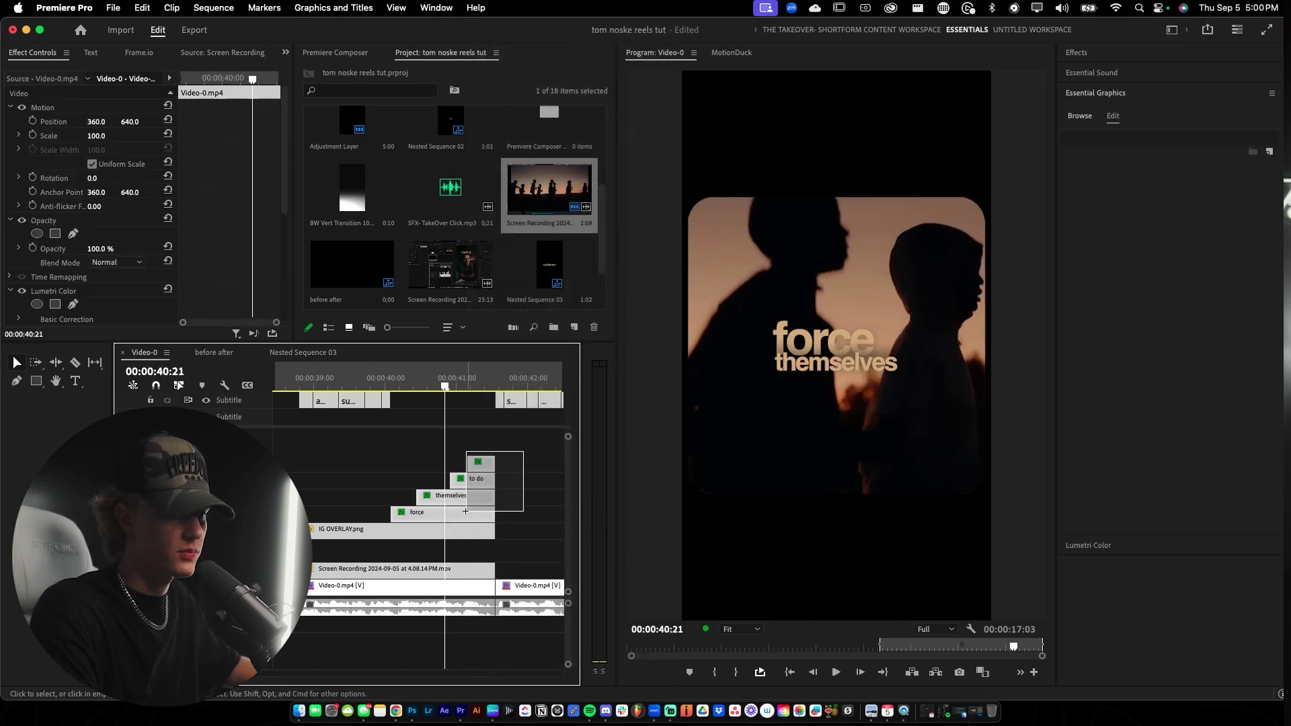
right_click(464, 516)
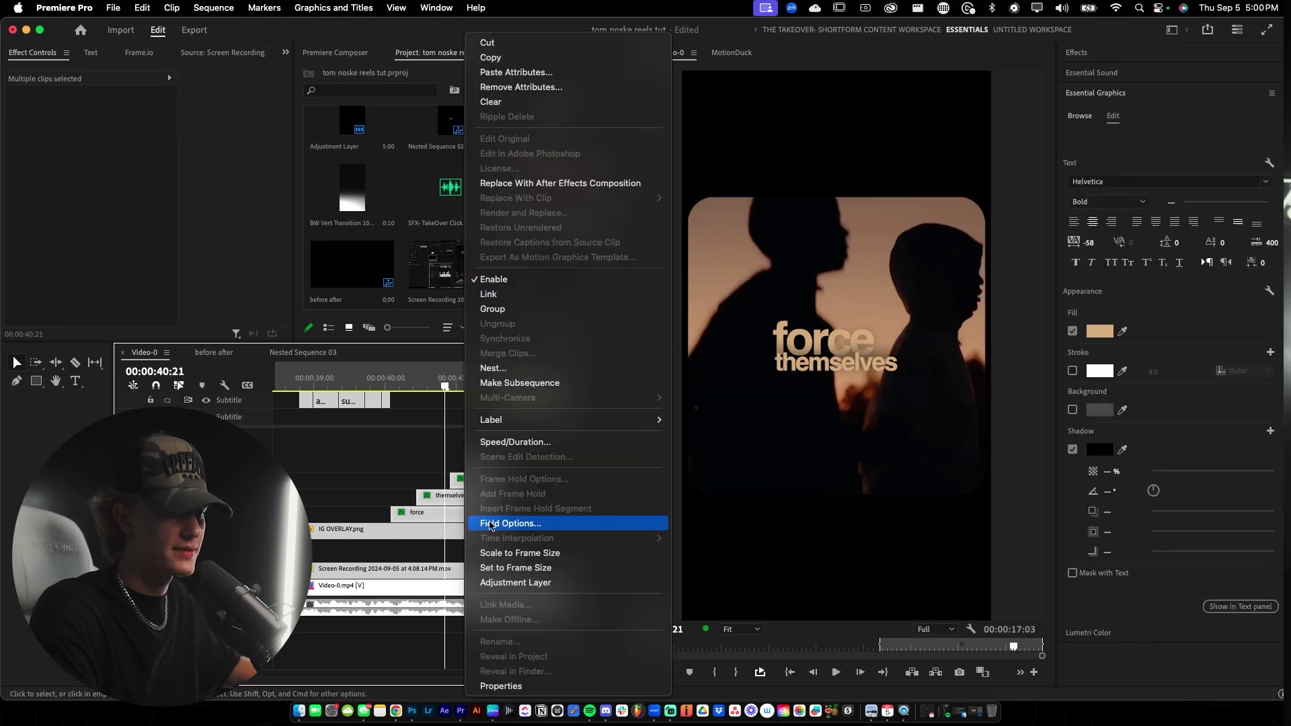
left_click(506, 370)
left_click(694, 378)
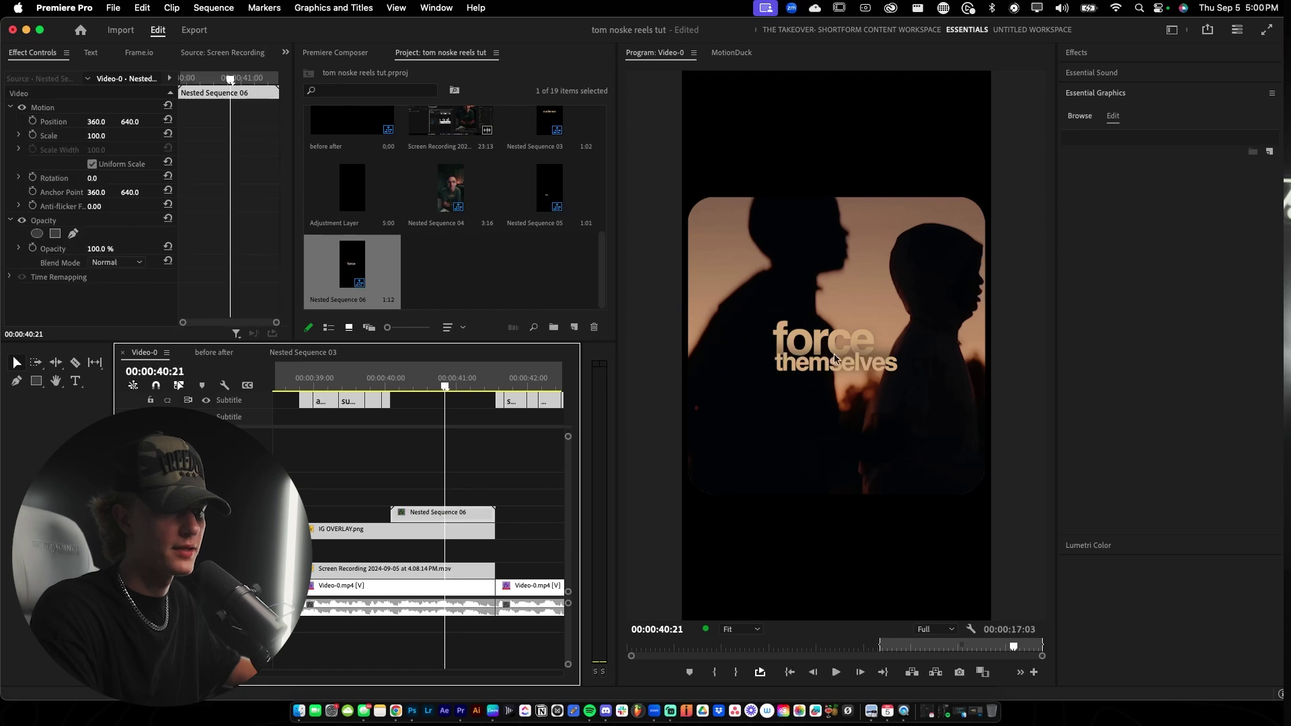
Apply the "TakeOver- Text Slide-In" preset to the nested phrase sequence.
left_click(1080, 53)
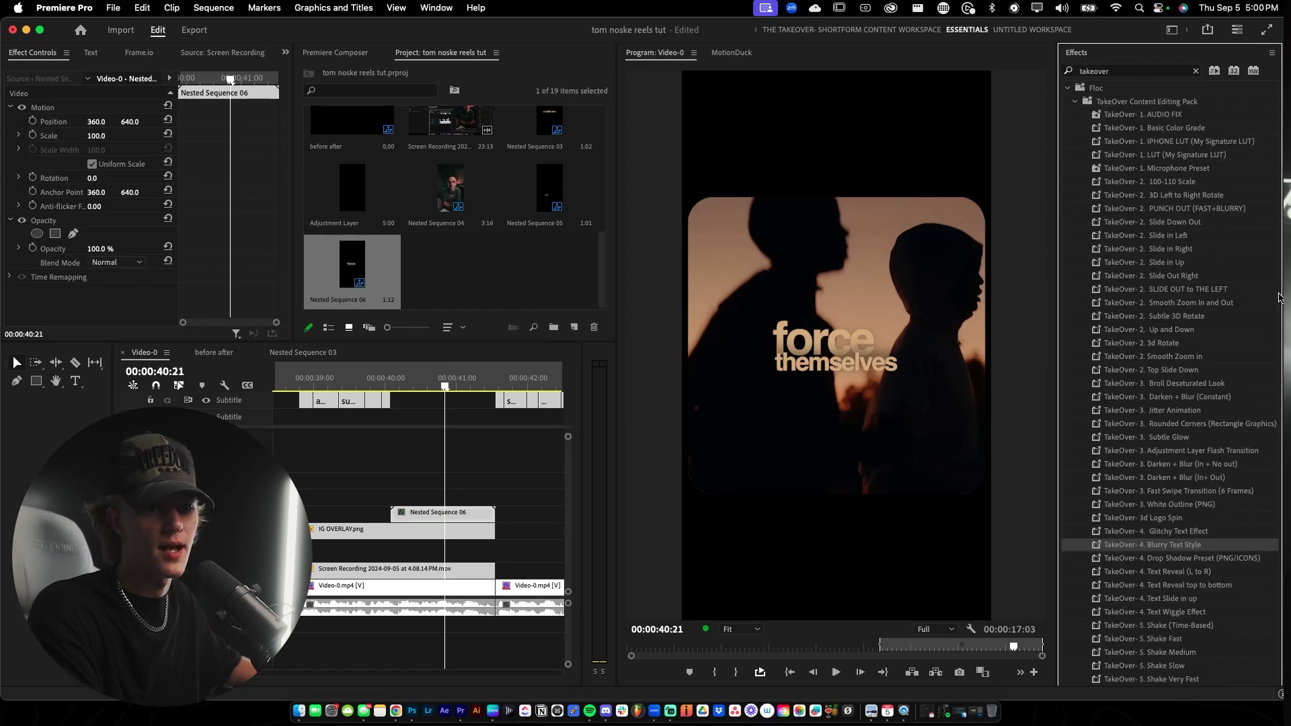
scroll(1170, 471, "down", 10)
left_click_drag(1143, 526, 437, 515)
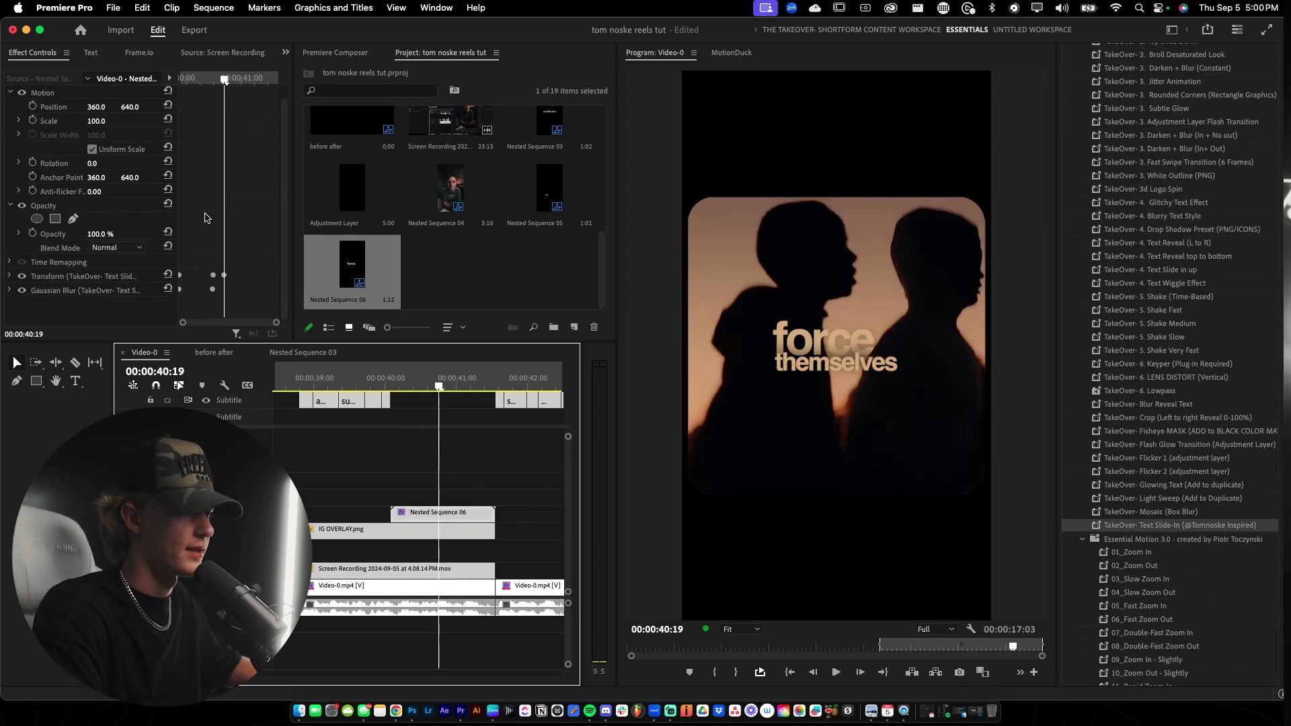
Set the Transform effect's starting Y position to about 708 at the nested phrase's first frame.
left_click(10, 276)
left_click_drag(193, 84, 173, 87)
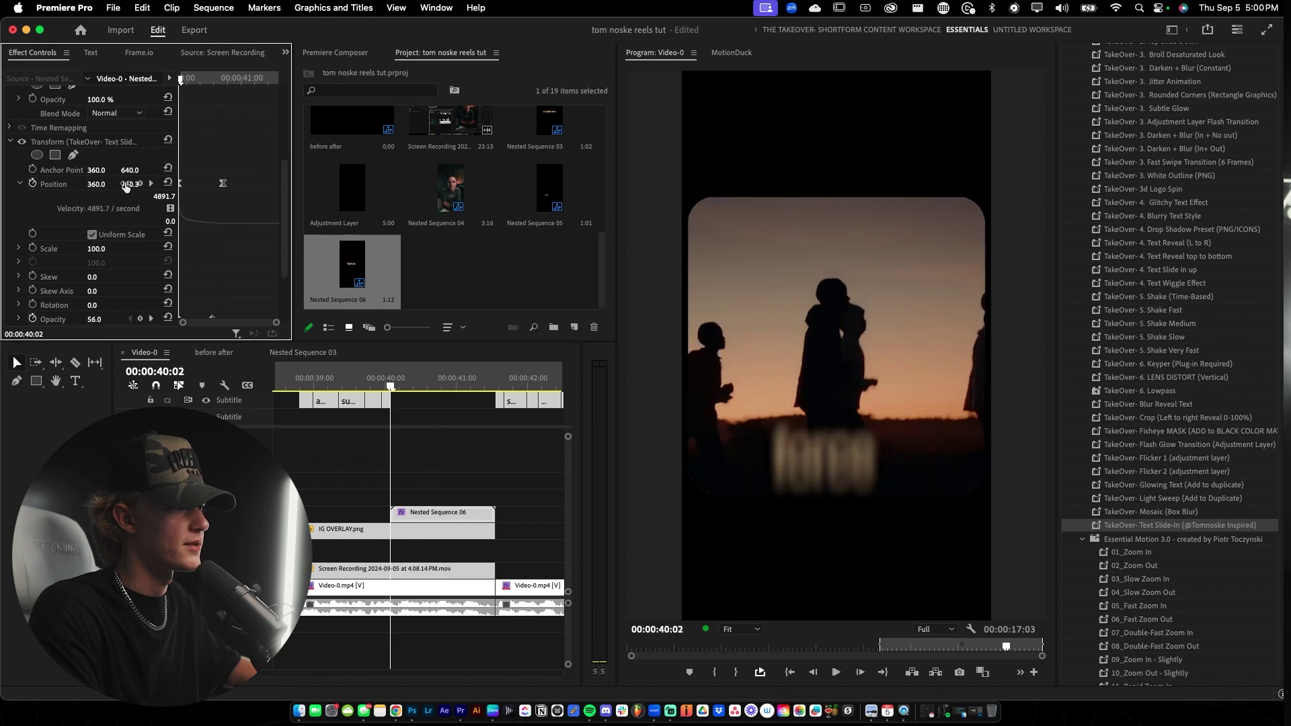
left_click_drag(129, 186, 136, 184)
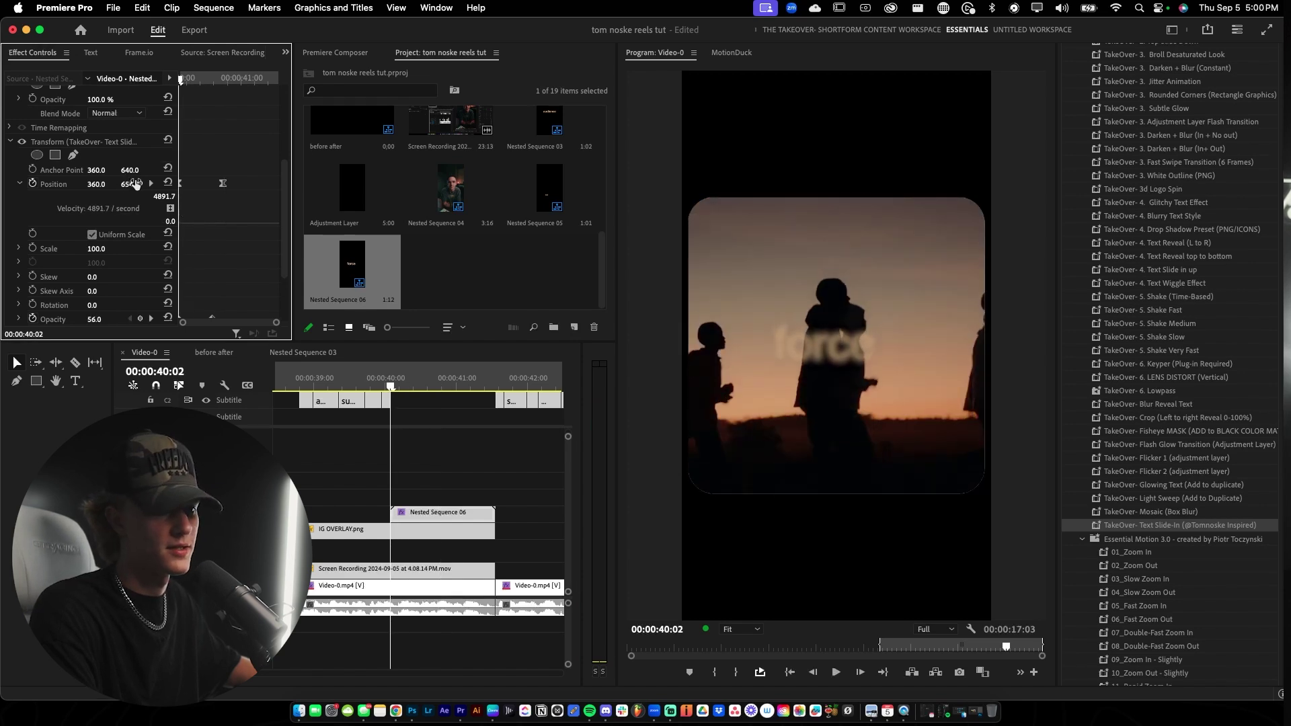
Move the ending Transform Position keyframe later, near the end of the nested phrase, and play back the slide-in.
left_click(246, 184)
key("space")
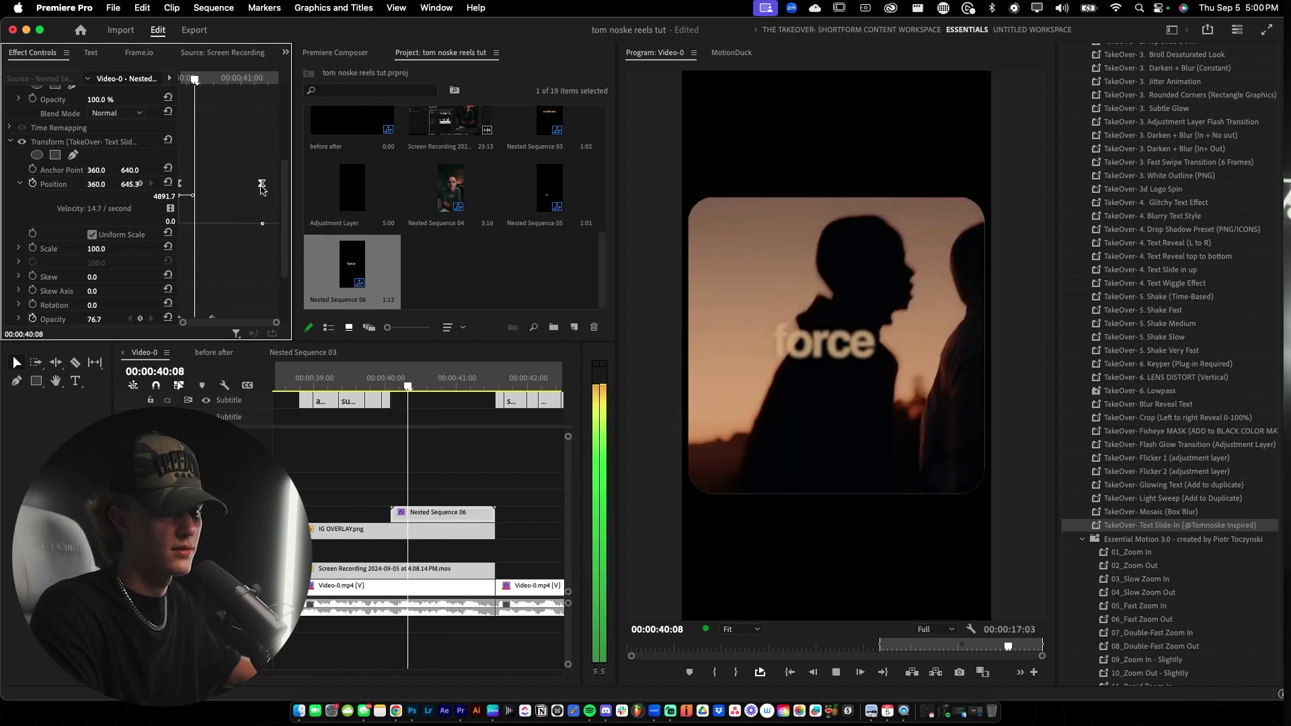
key("space")
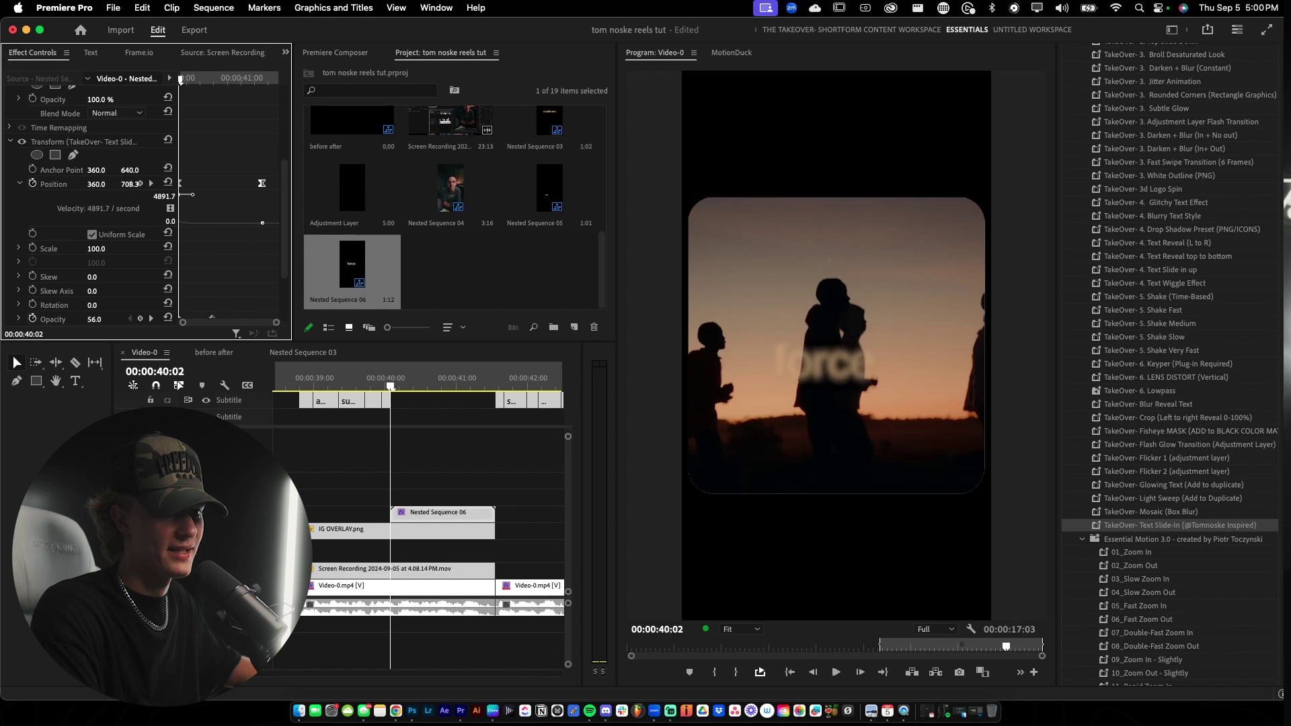
key("space")
key("space")
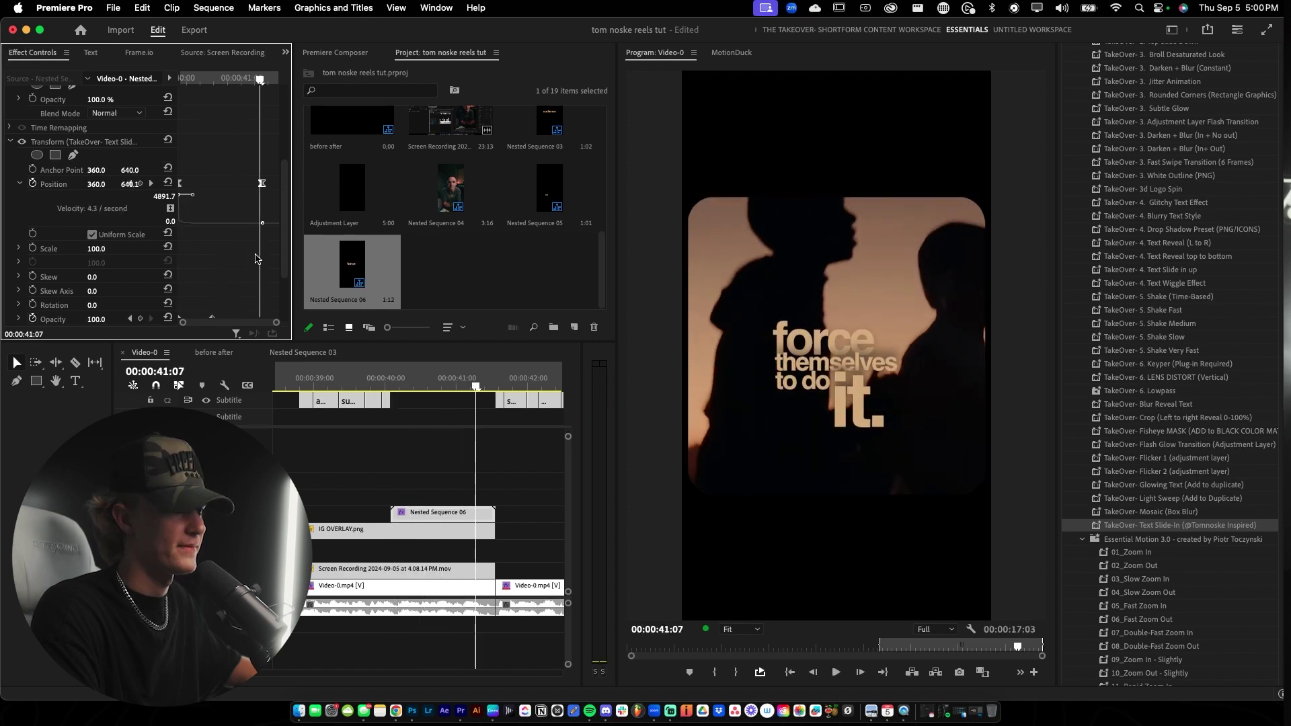
key("space")
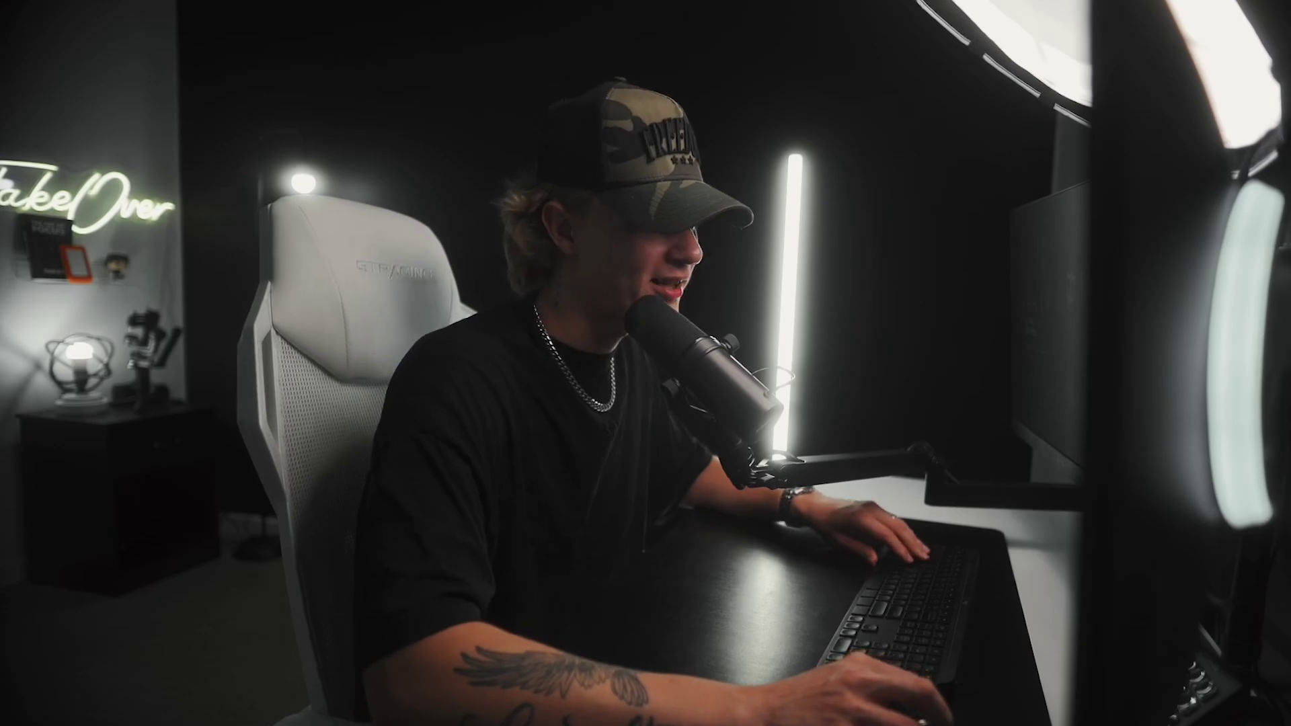
key("space")
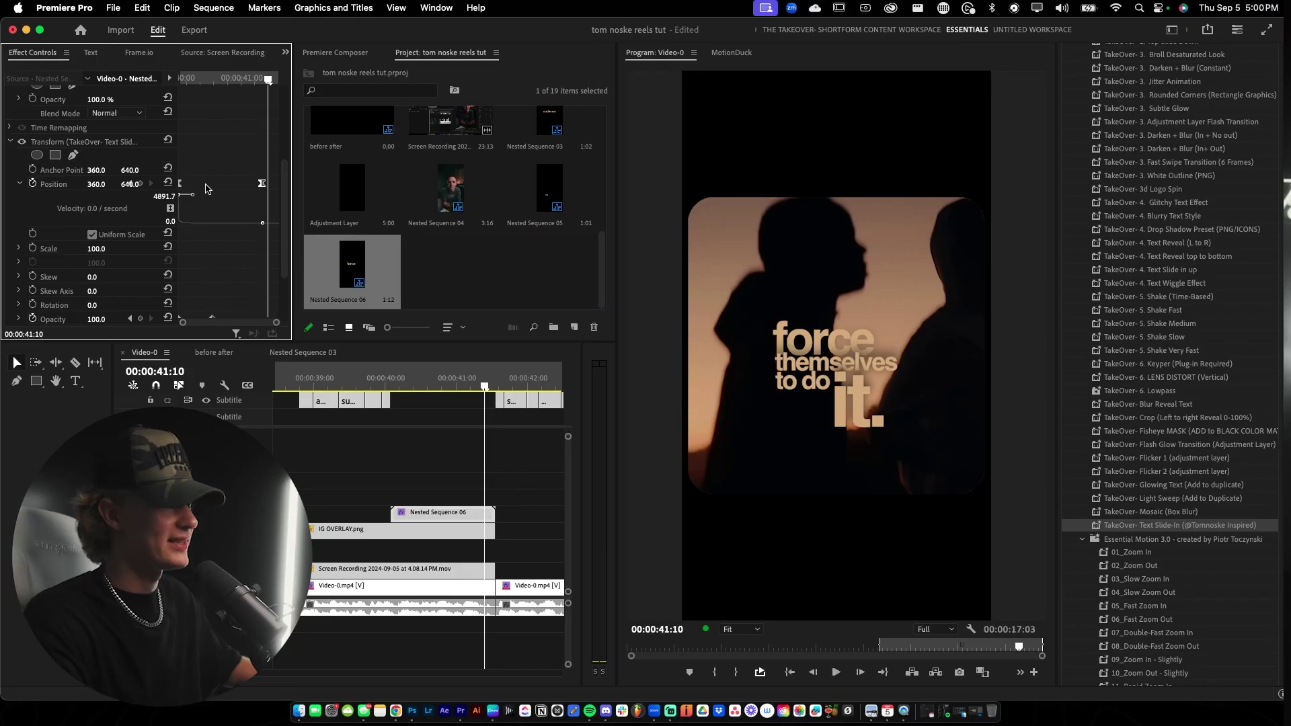
Set the nested phrase's Motion position to 377, 604 and play back the phrase into the following talking-head clip.
scroll(207, 187, "up", 5)
left_click_drag(130, 122, 103, 121)
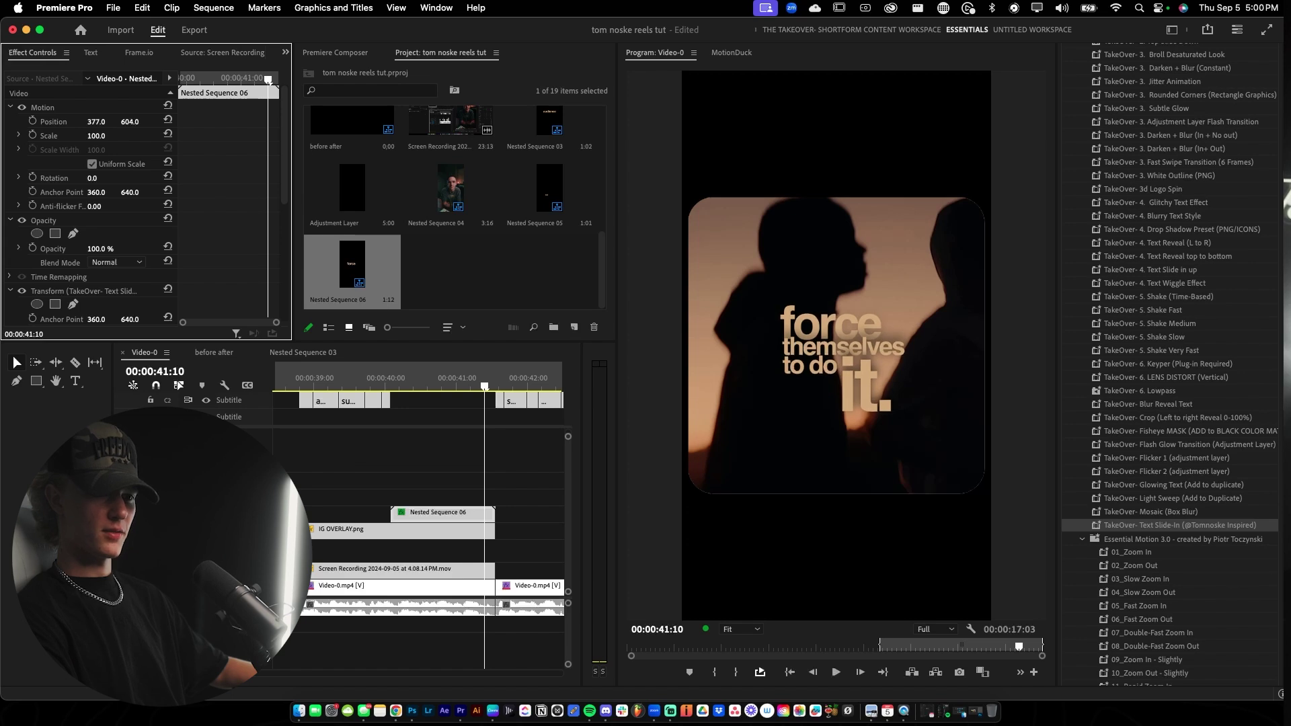
left_click(357, 378)
key("c")
key("space")
key("v")
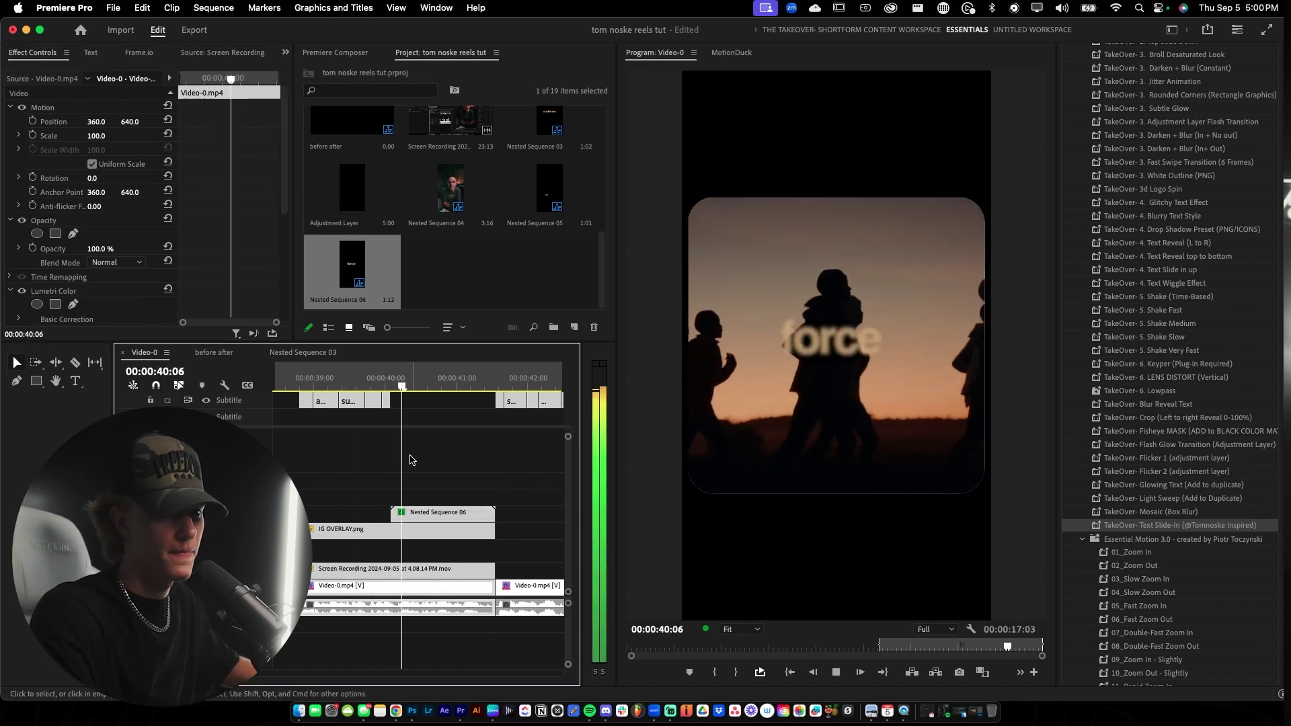
key("space")
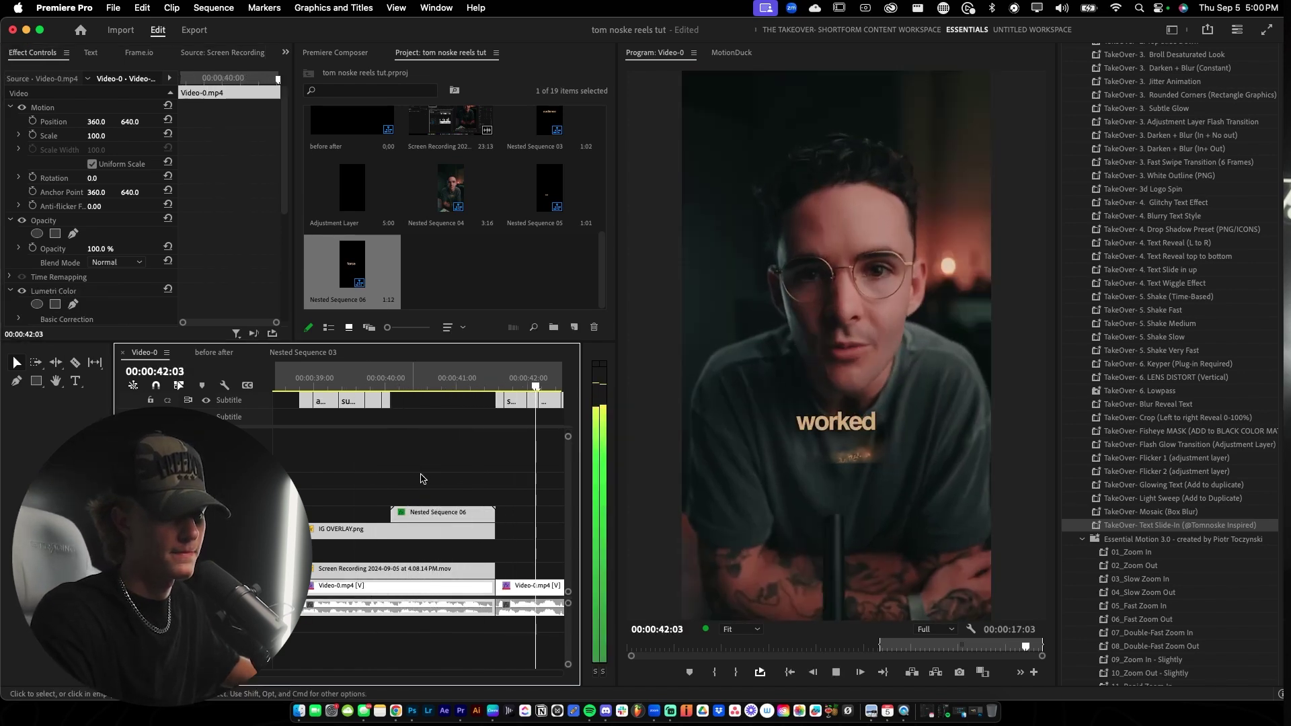
scroll(421, 477, "down", 5)
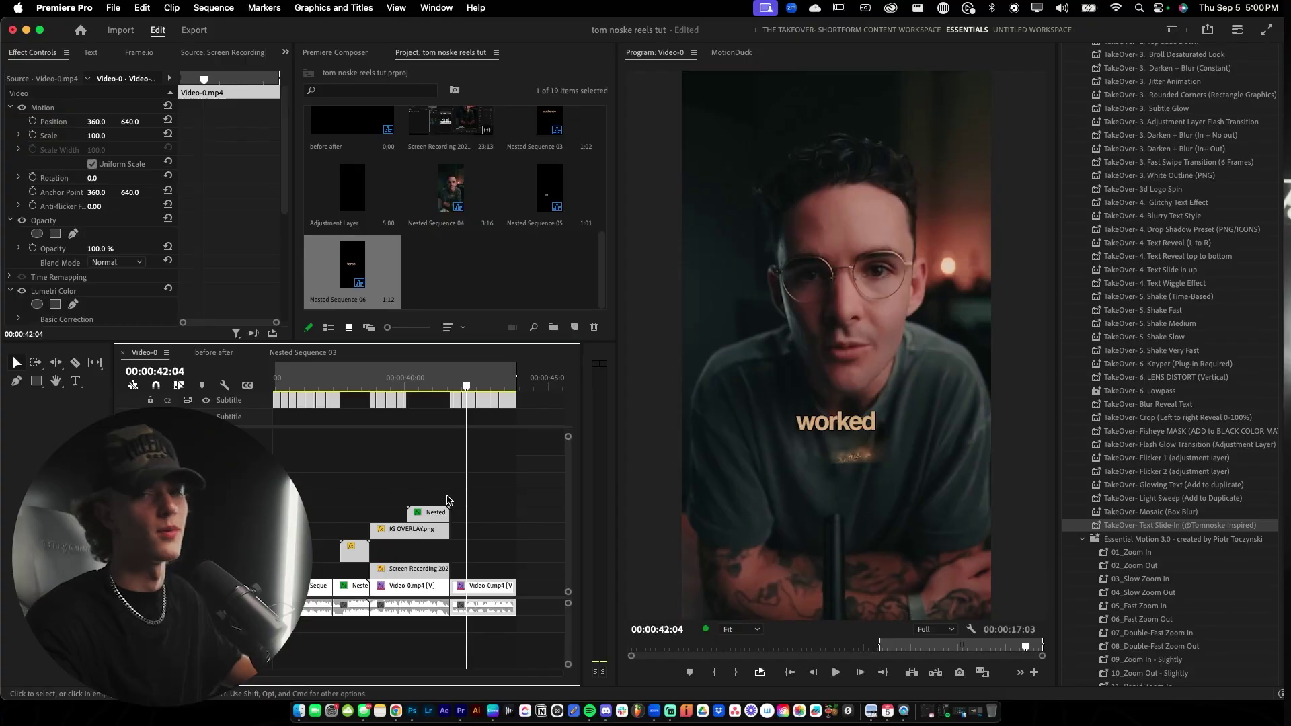